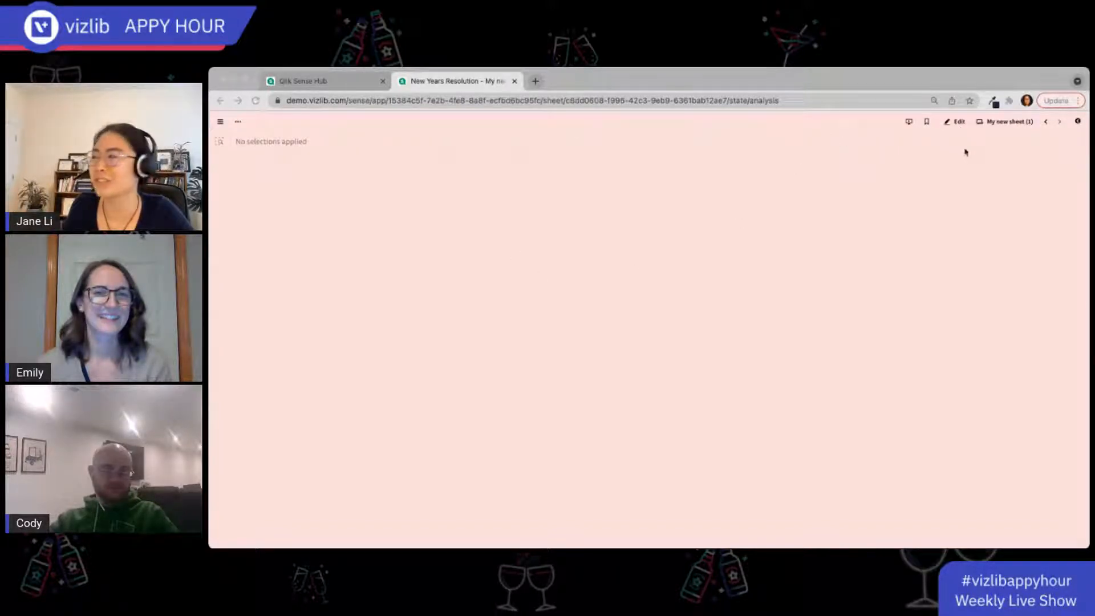
Put the sheet into edit mode and hide the Vizlib Sheet Menu object from the canvas.
left_click(959, 122)
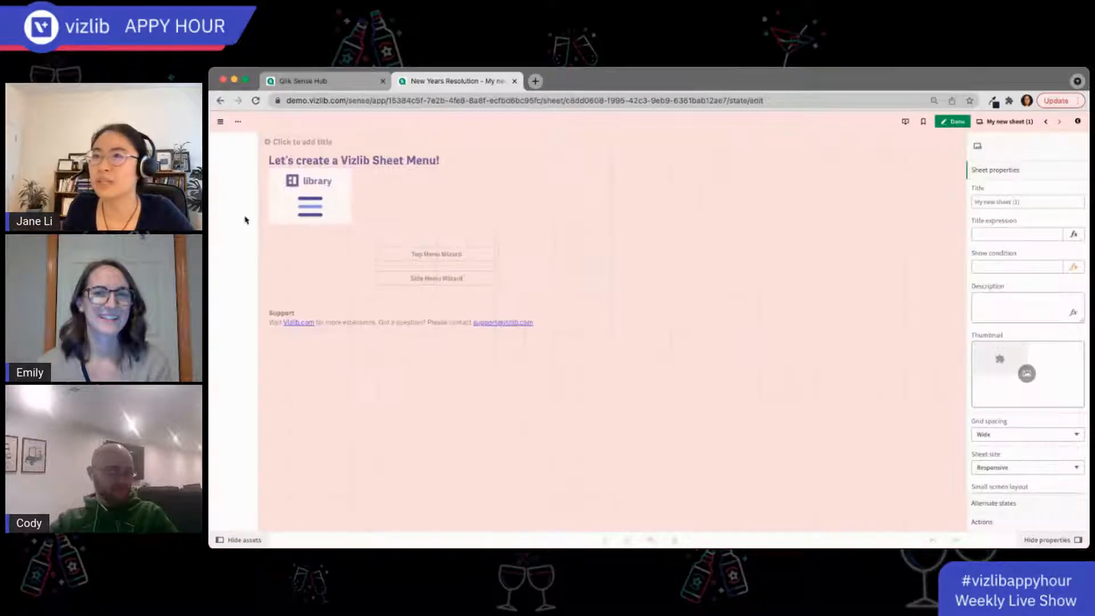
left_click(234, 242)
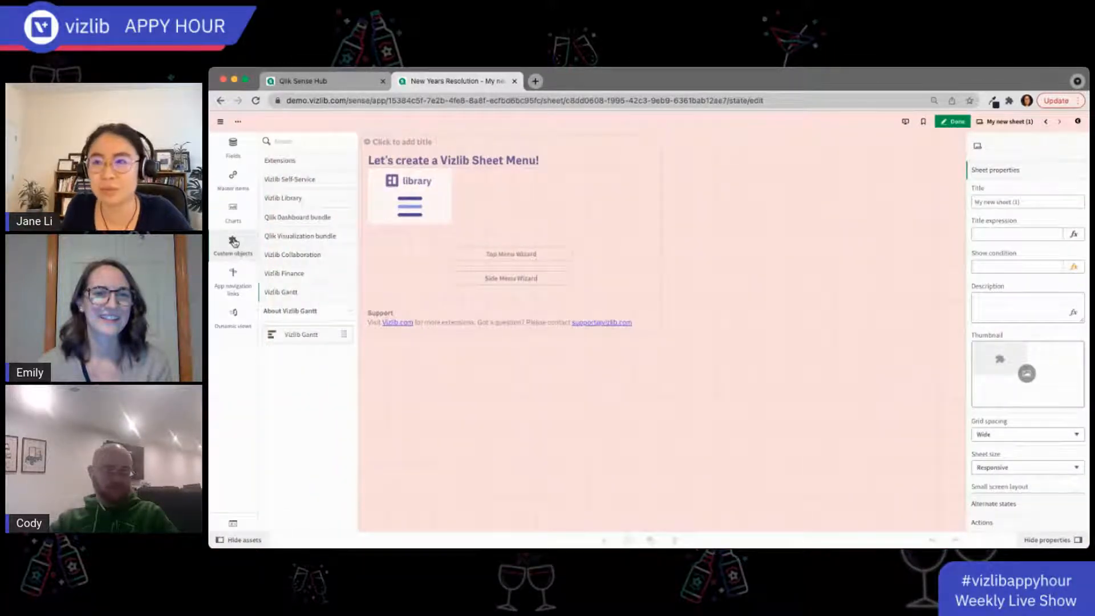
left_click(390, 246)
left_click(1053, 308)
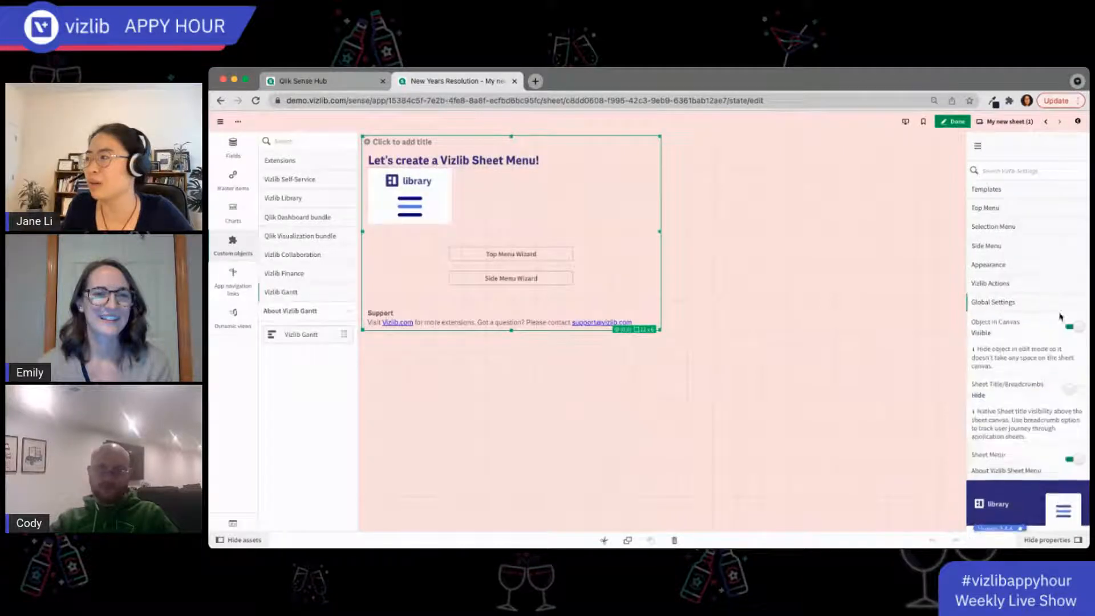
left_click(1069, 326)
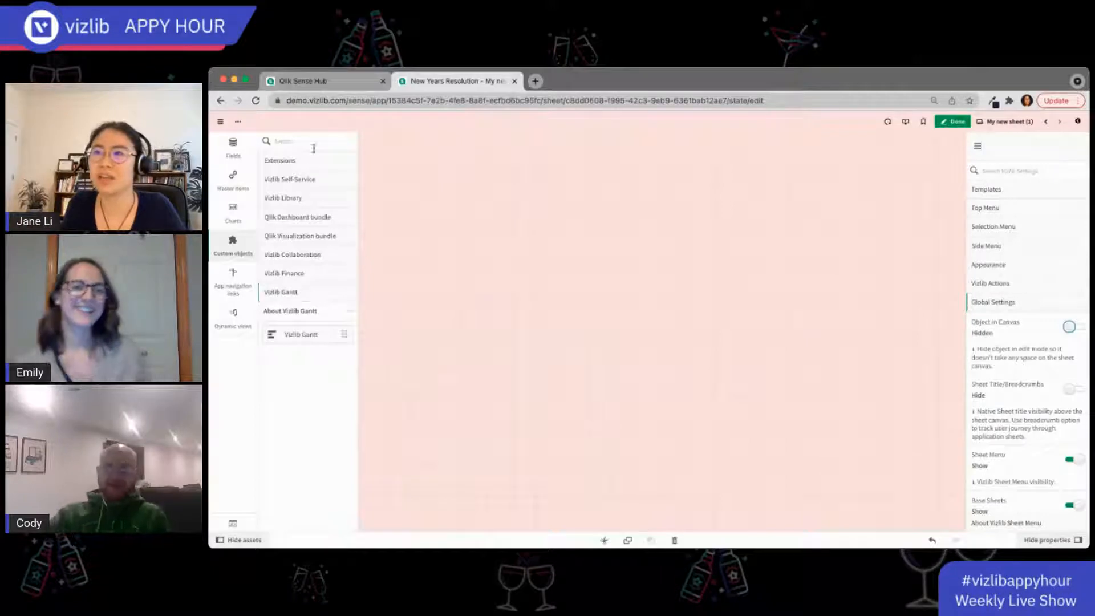
Find the Vizlib Table among the Vizlib Library custom objects and place it on the sheet.
left_click(315, 137)
type("vi")
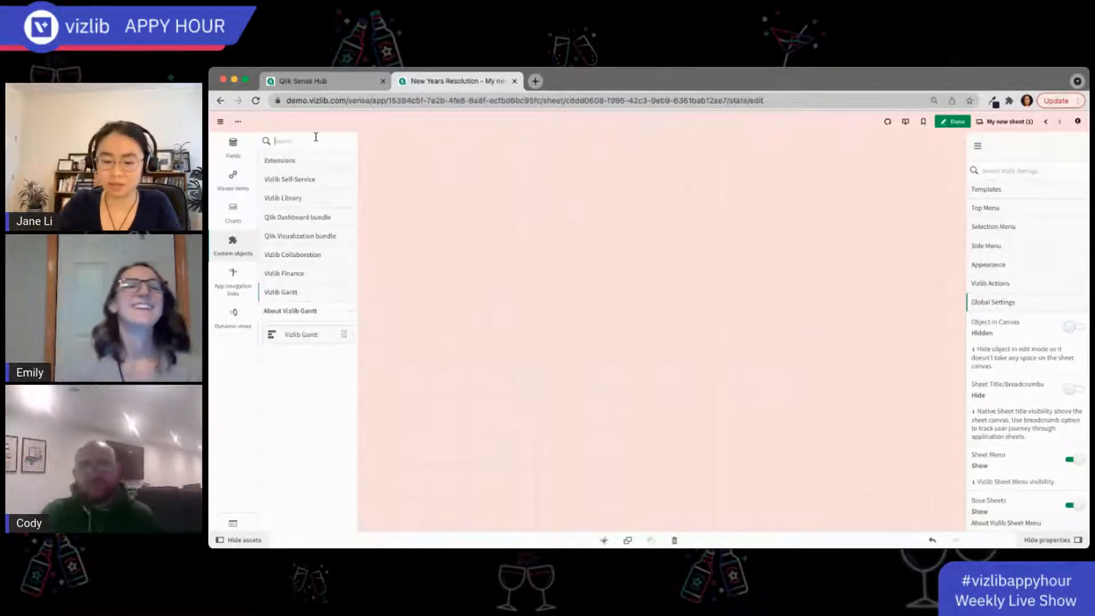
type("zlib")
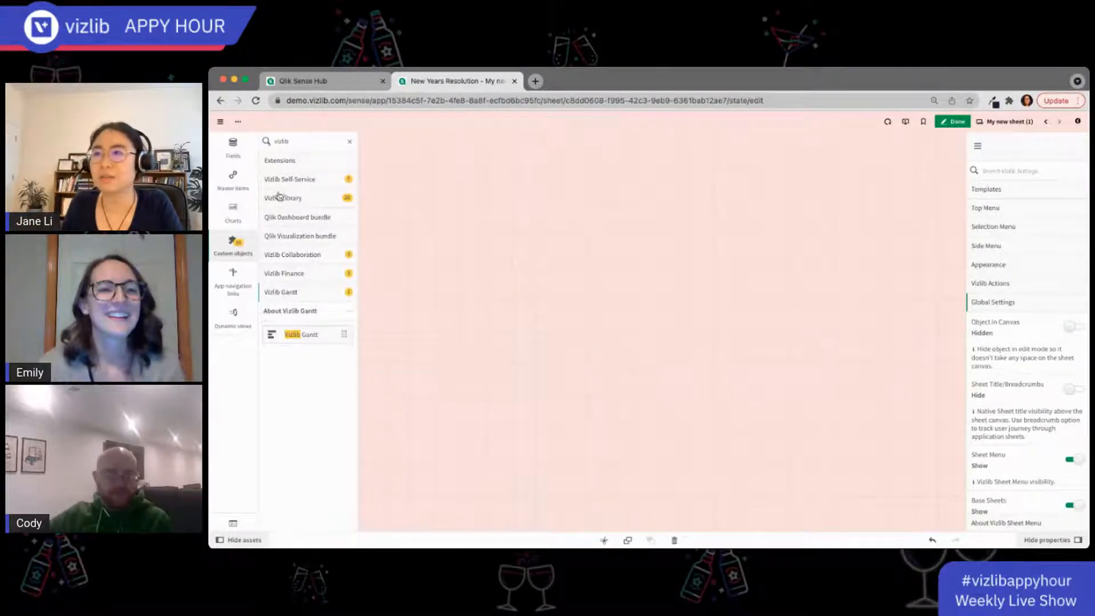
left_click(290, 203)
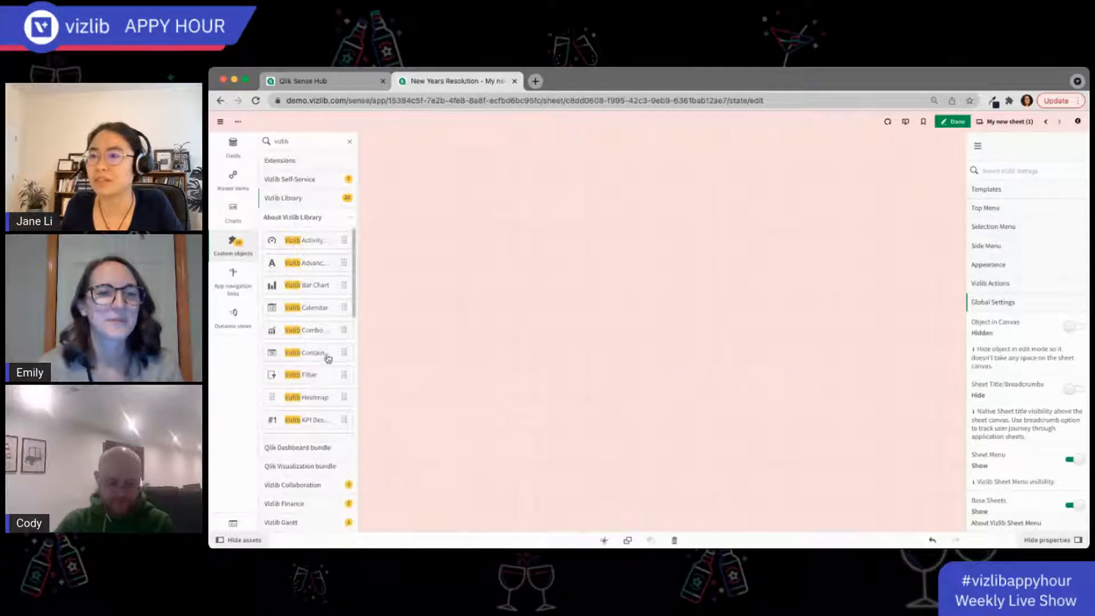
left_click(301, 141)
type("t")
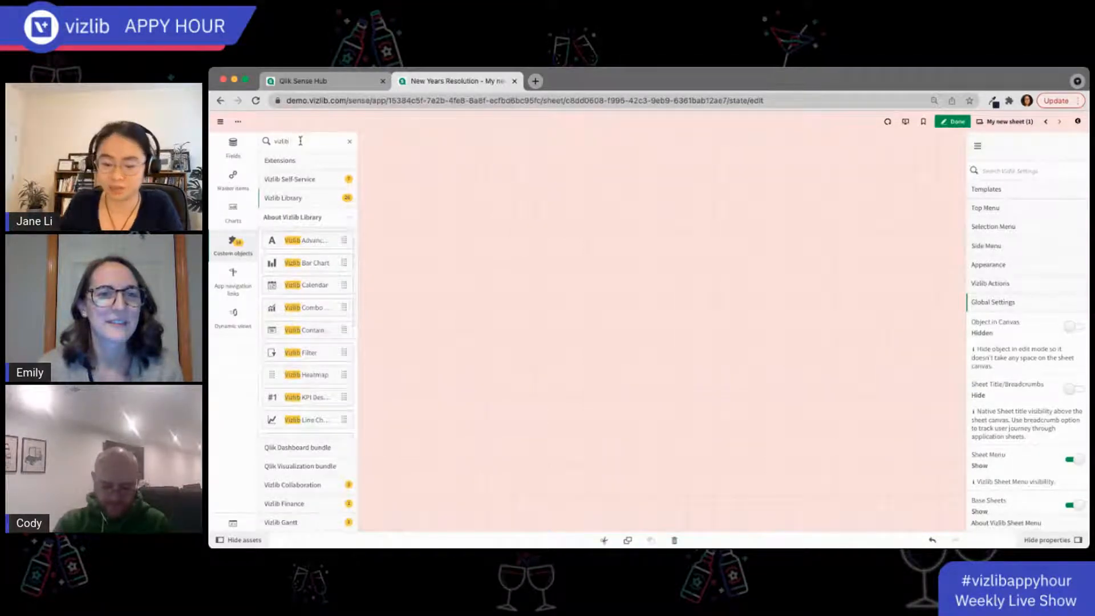
type("abl")
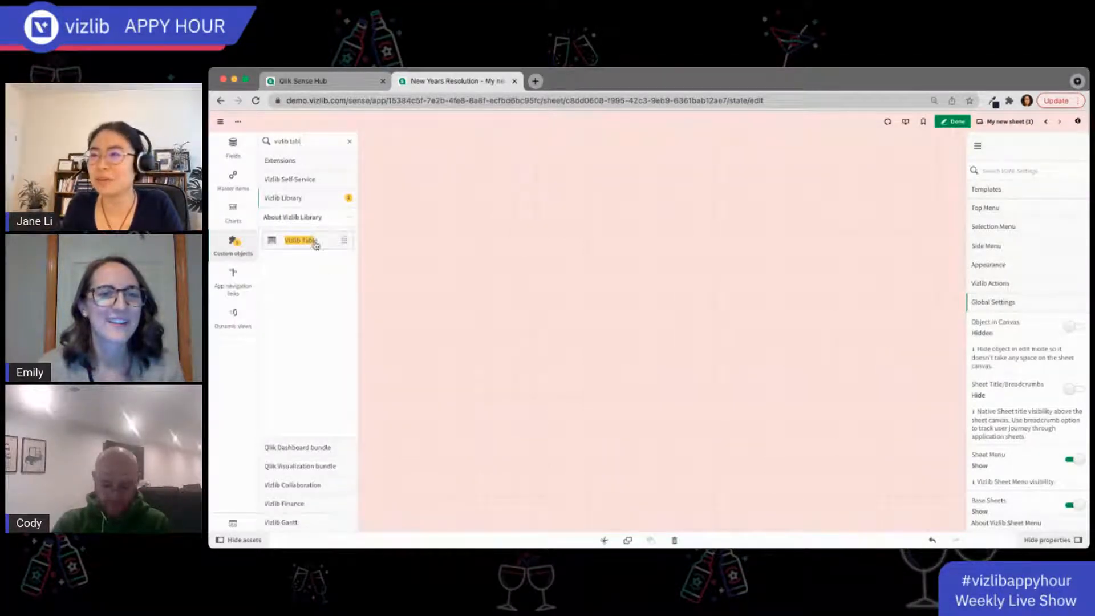
left_click_drag(313, 240, 672, 327)
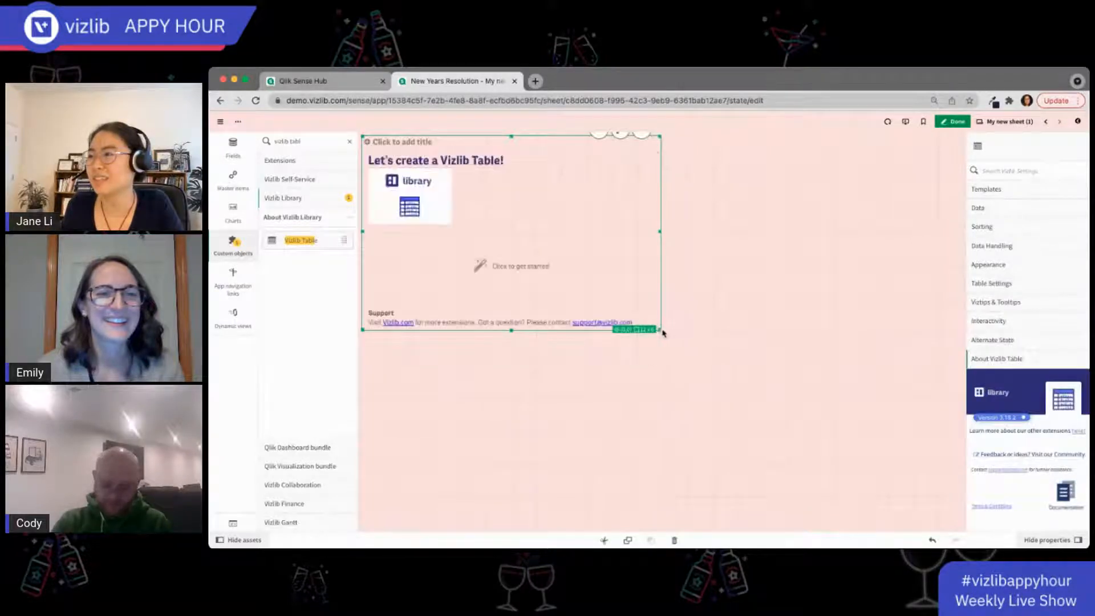
Build the table with all fields of new_year_resolutions_dataset as columns and enlarge it to fill the whole sheet.
left_click(581, 296)
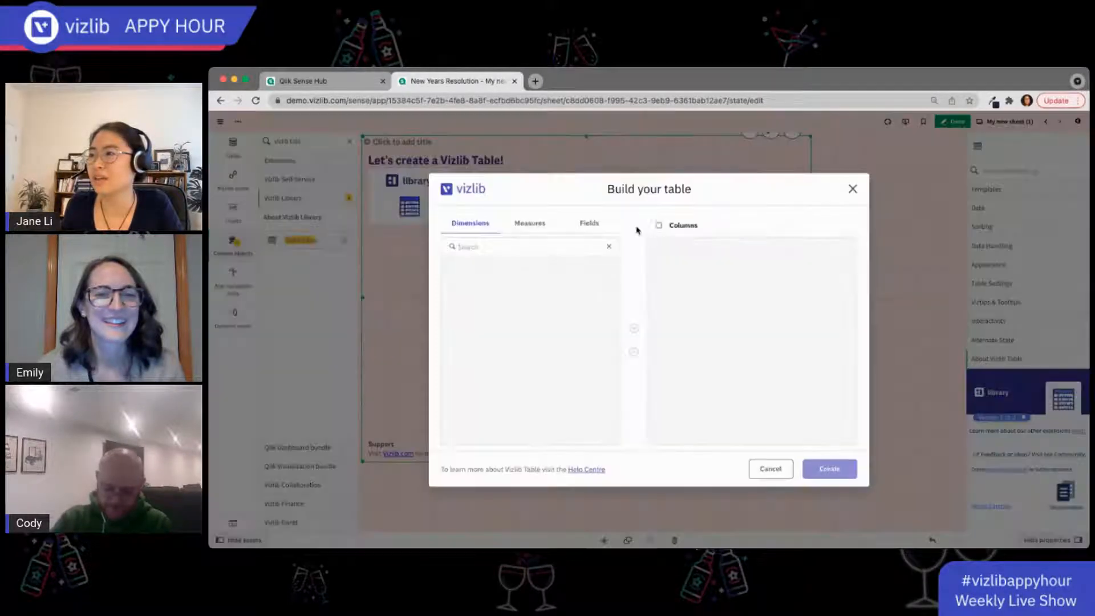
left_click(588, 226)
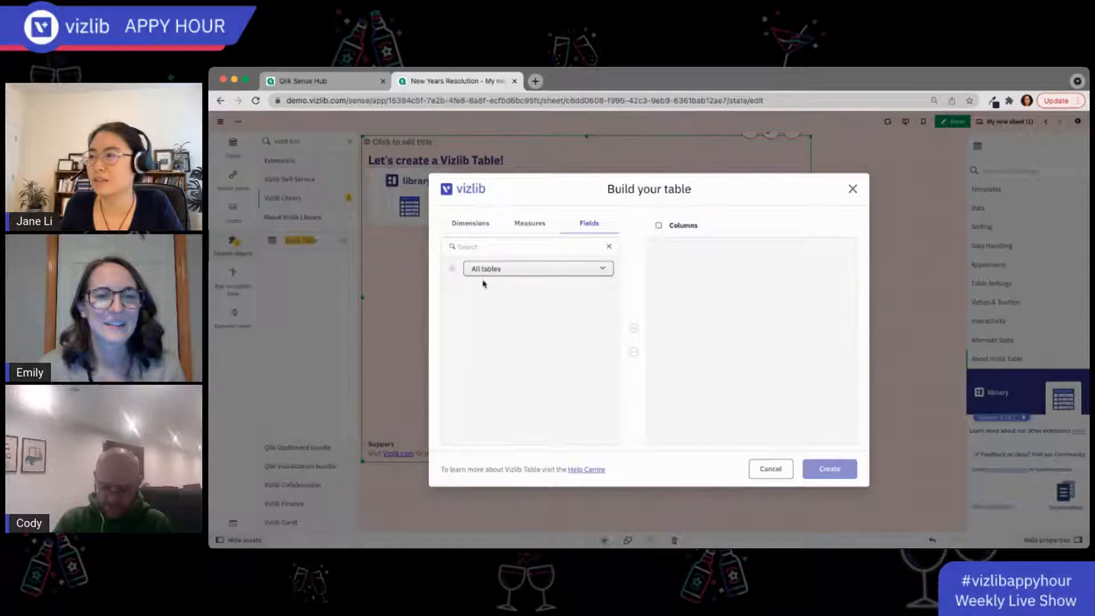
left_click(452, 269)
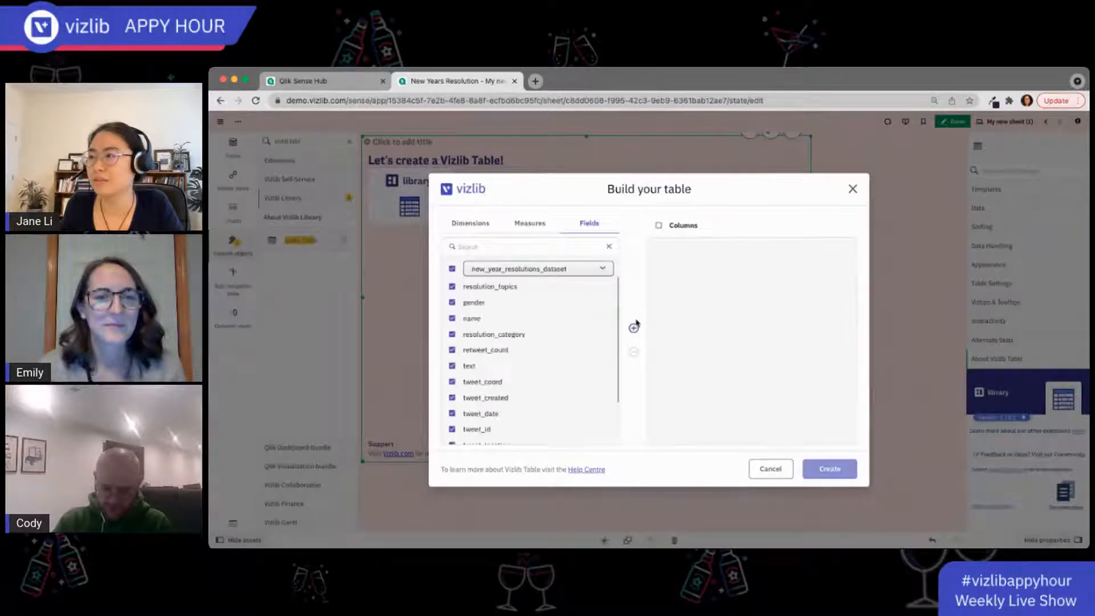
left_click(634, 327)
left_click(822, 469)
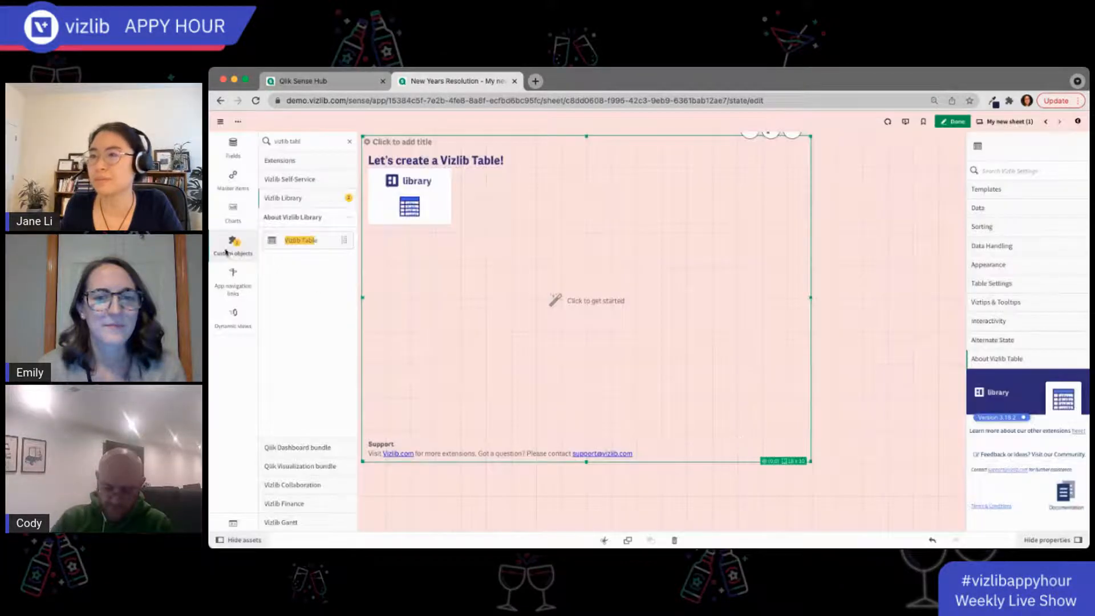
left_click(227, 252)
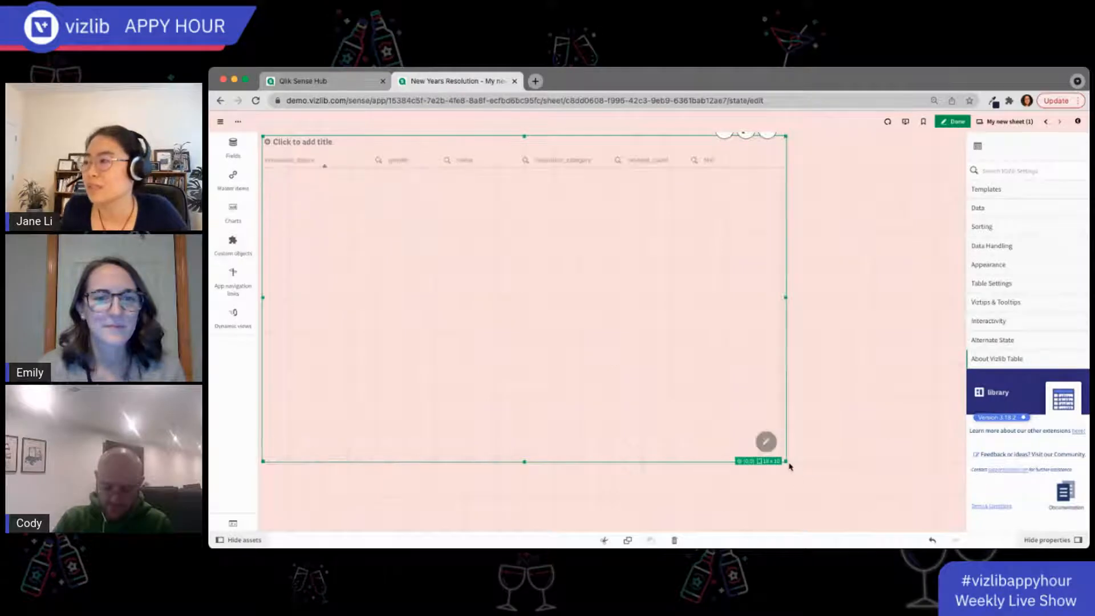
left_click_drag(790, 466, 962, 529)
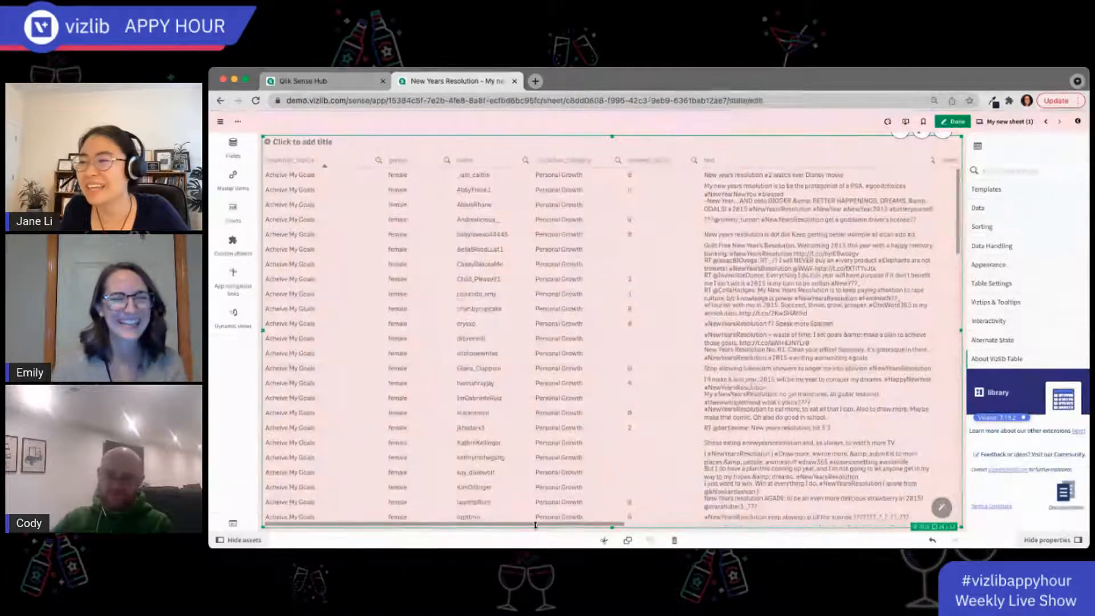
Look through the table's columns and shrink the table from its upper edge to the lower half of the sheet.
left_click_drag(536, 523, 793, 510)
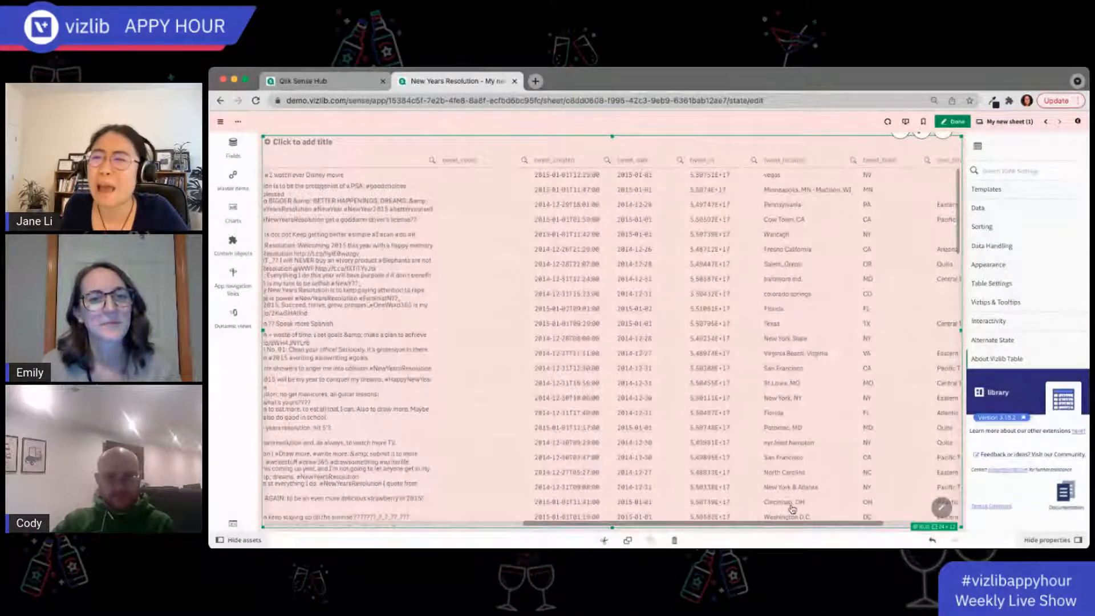
left_click_drag(793, 509, 533, 502)
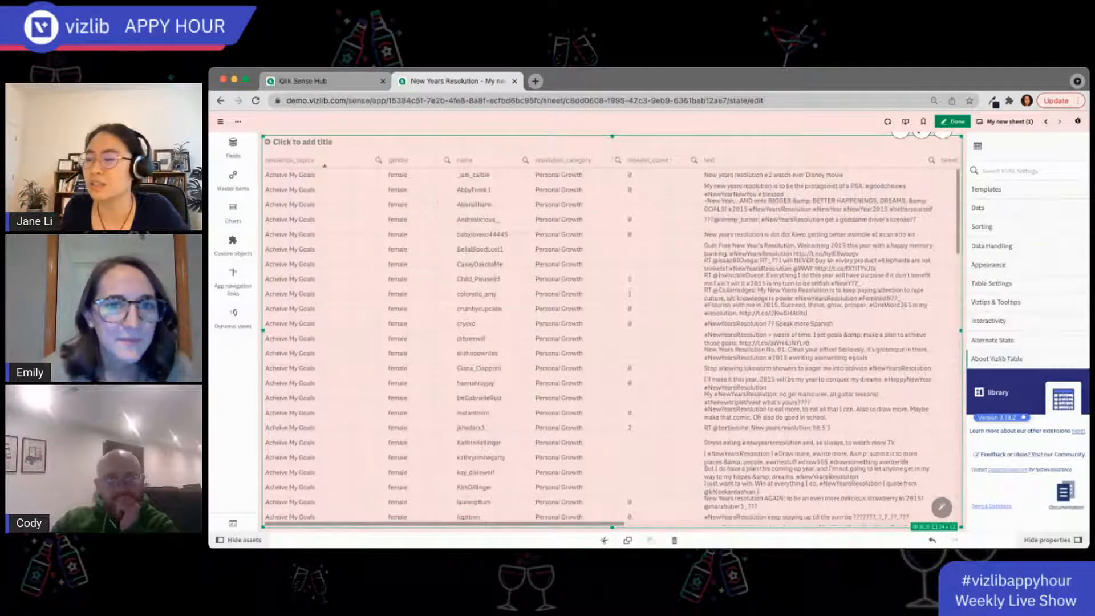
left_click_drag(584, 524, 987, 496)
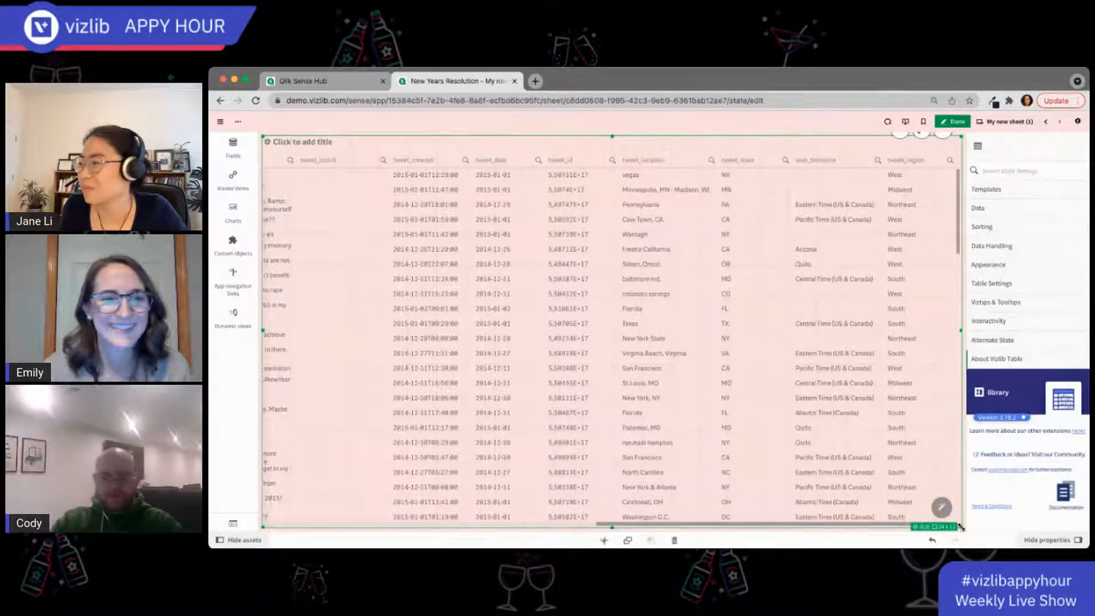
mouse_move(964, 529)
left_mouse_down()
mouse_move(934, 527)
mouse_move(810, 453)
mouse_move(962, 527)
left_mouse_up()
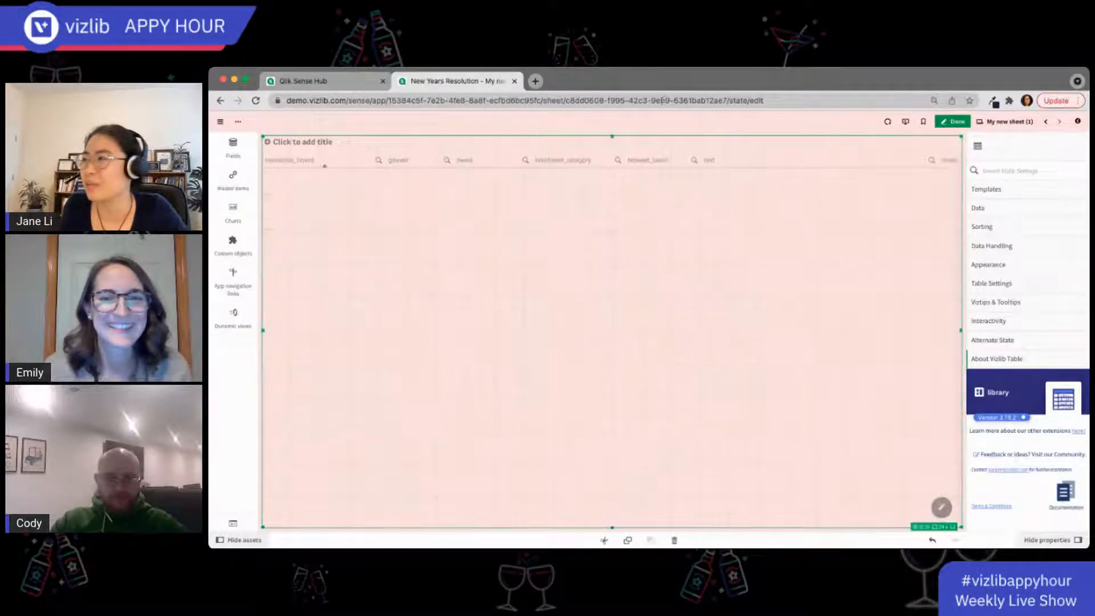
left_click_drag(612, 140, 614, 334)
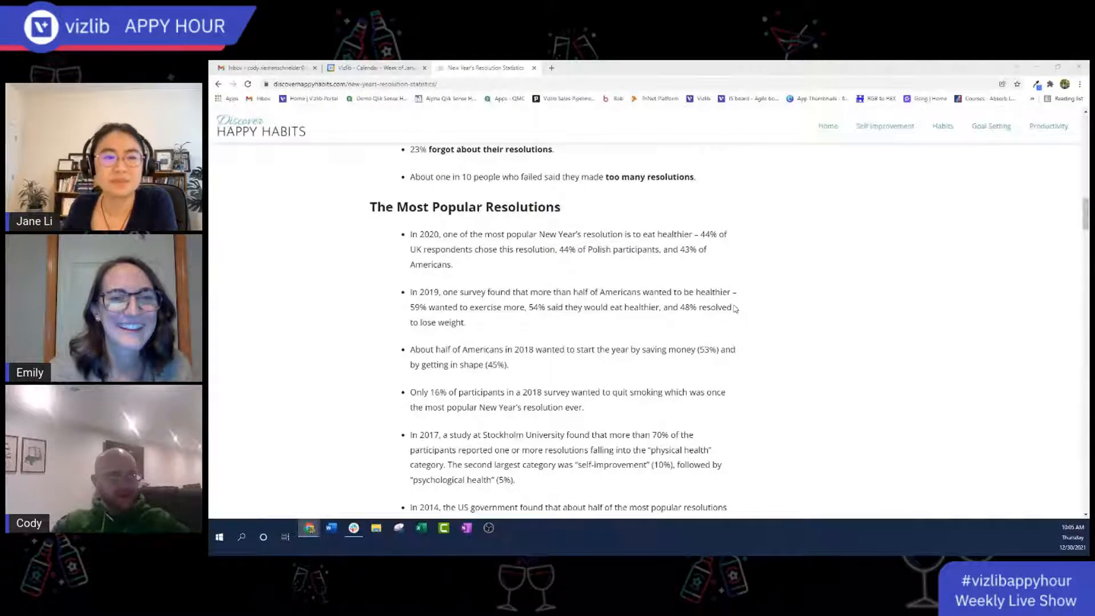
Examine the most popular resolutions and the survey percentages on the Discover Happy Habits New Year's resolution statistics page.
scroll(732, 306, "down", 1)
scroll(732, 306, "up", 1)
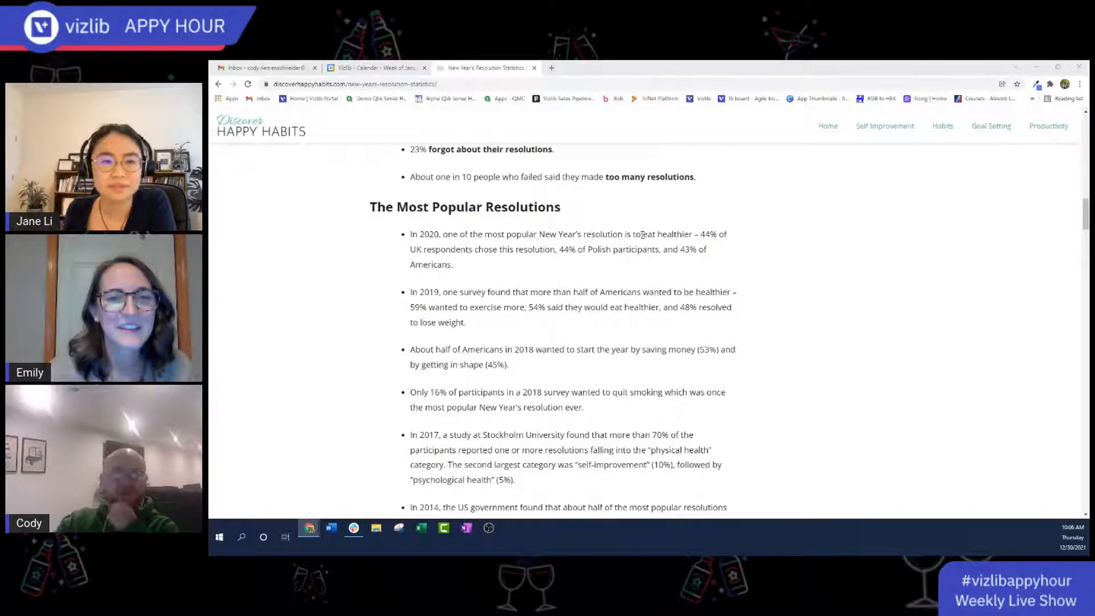
left_click_drag(643, 234, 695, 234)
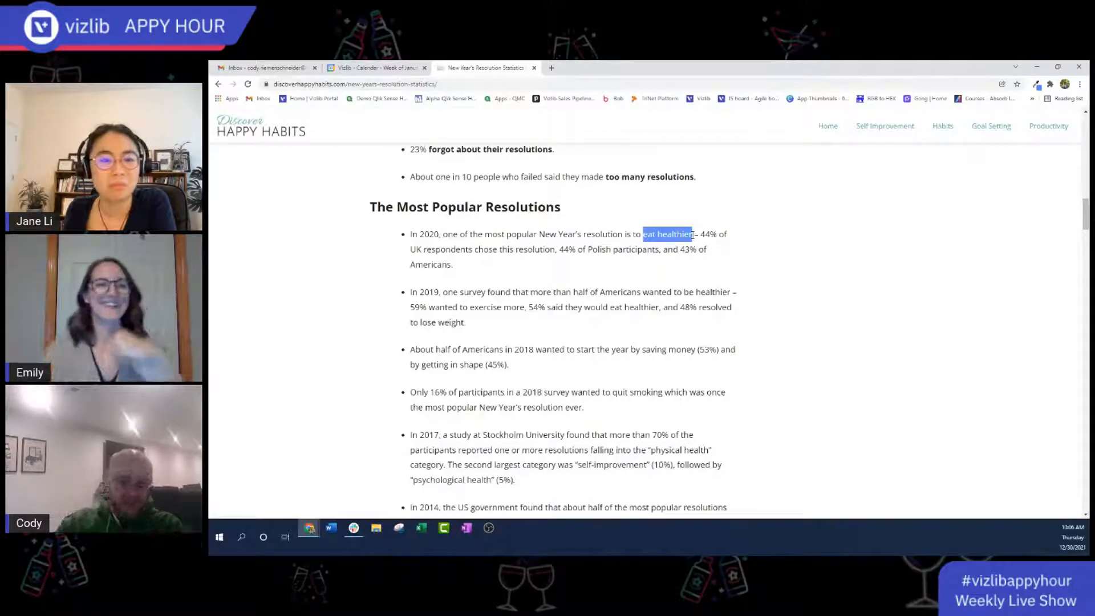
left_click(767, 266)
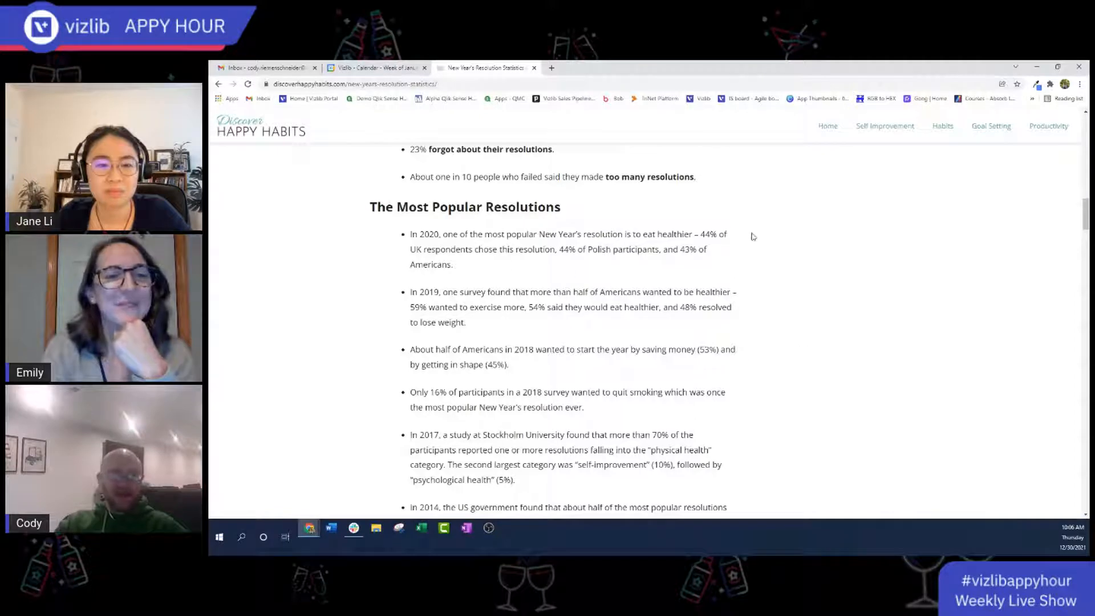
left_click_drag(702, 234, 717, 235)
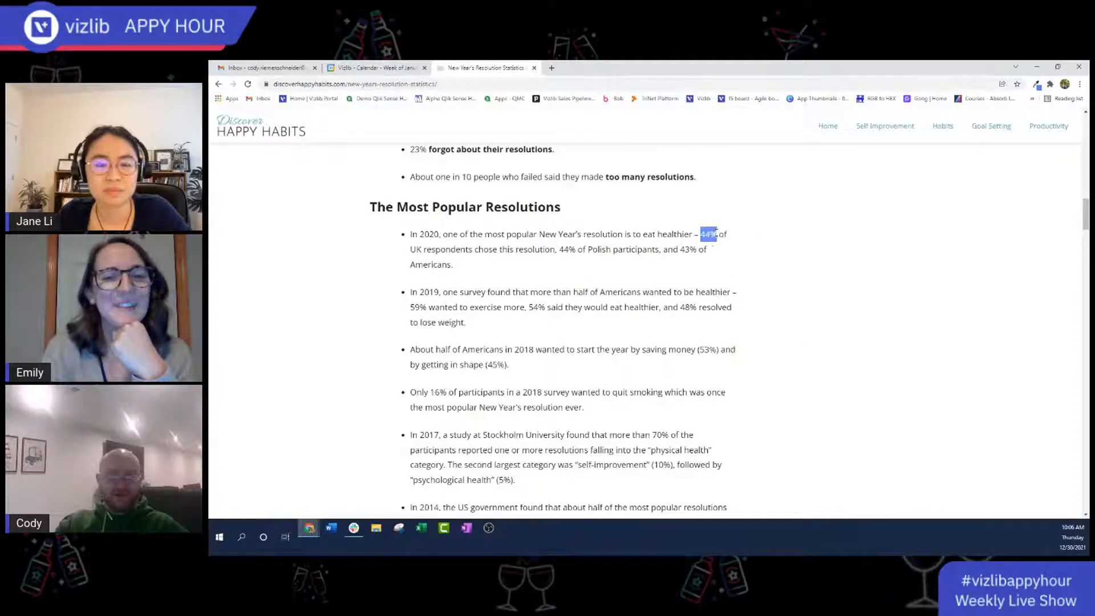
left_click(715, 244)
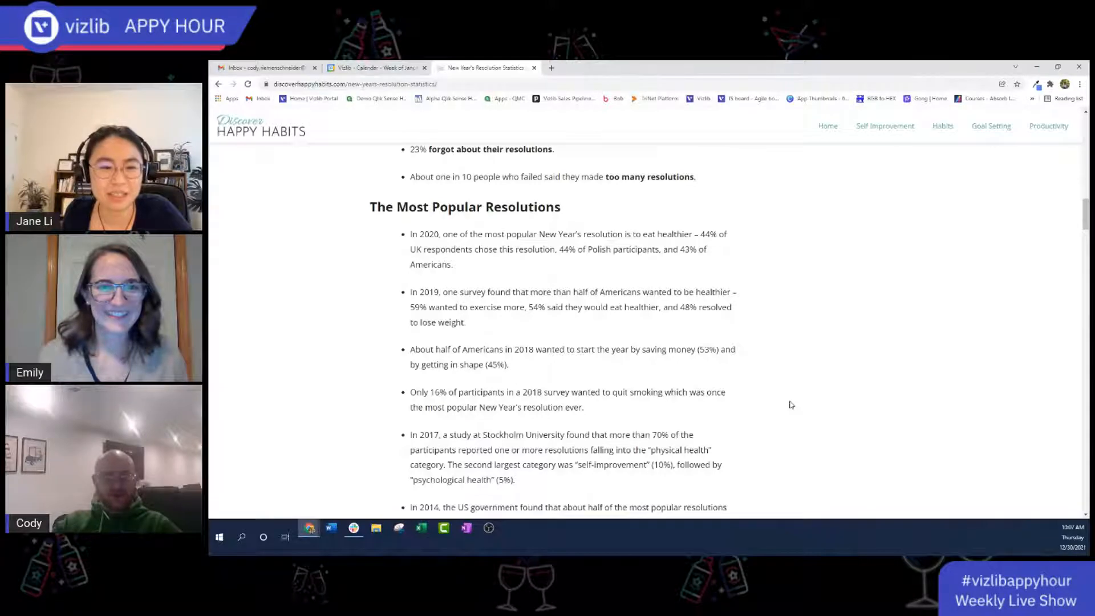
scroll(792, 404, "down", 1)
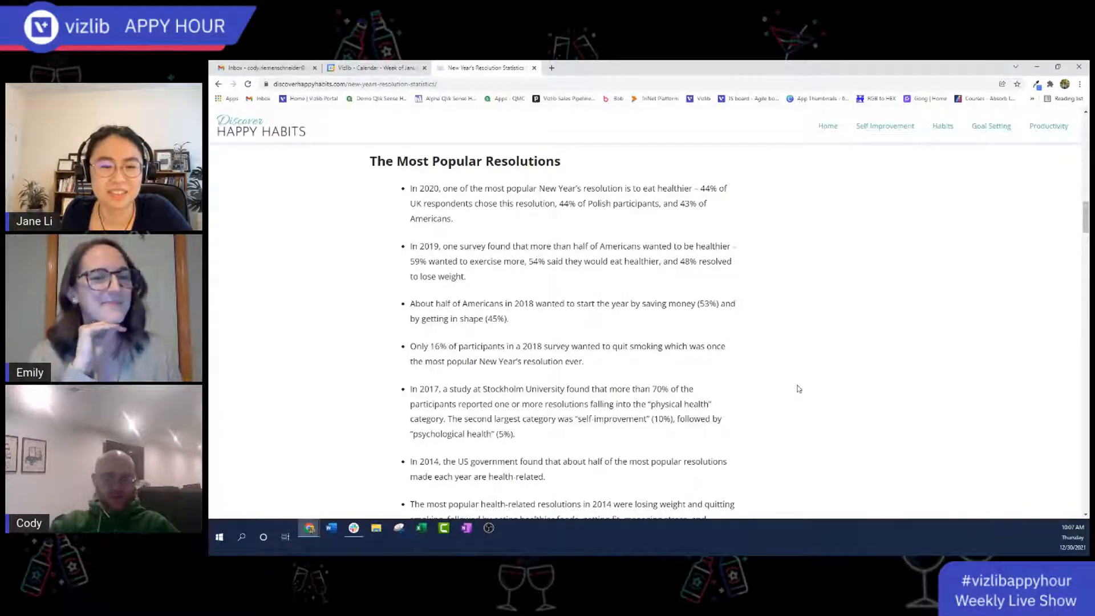
scroll(800, 386, "down", 1)
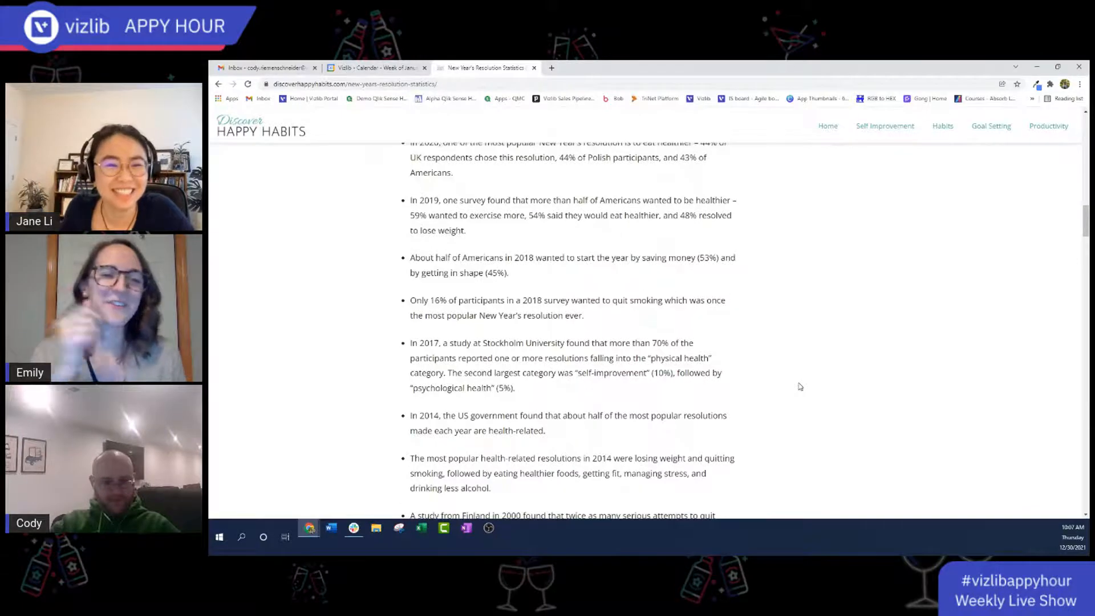
scroll(801, 386, "down", 1)
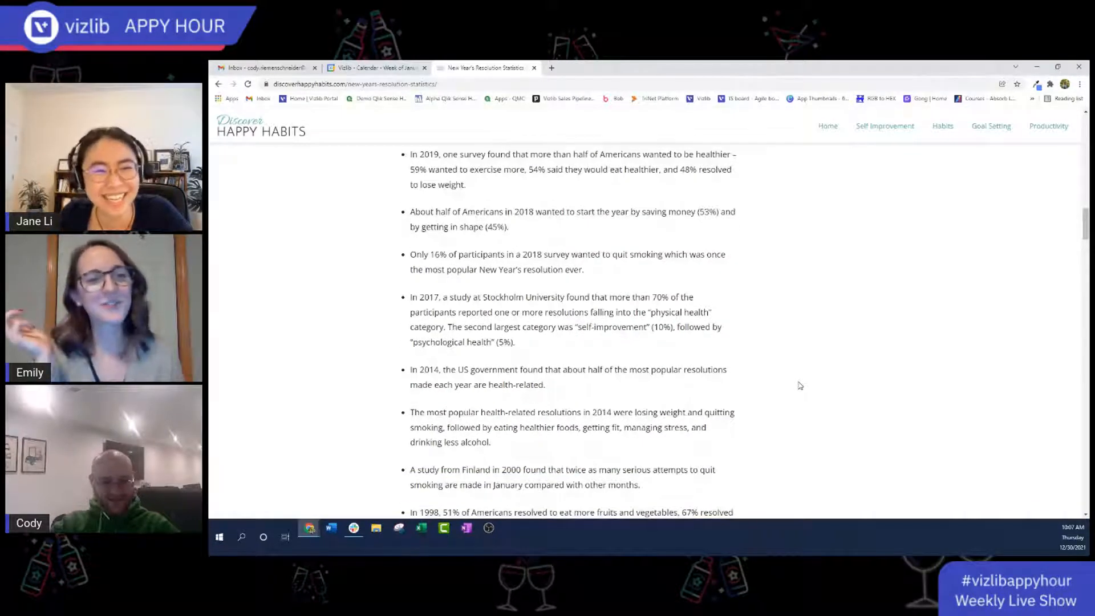
scroll(800, 386, "down", 1)
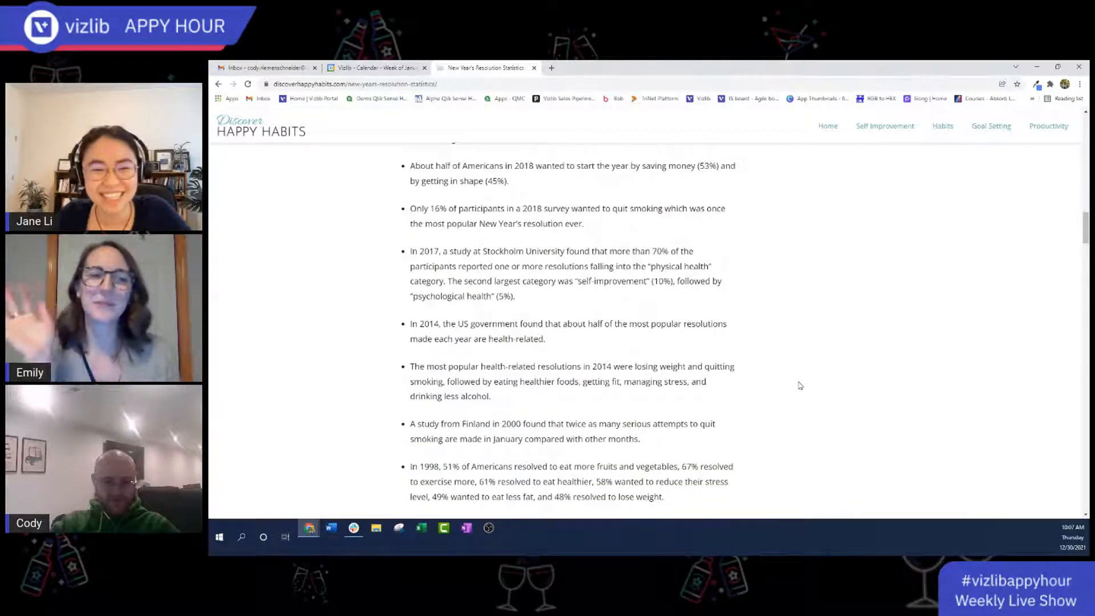
scroll(801, 383, "down", 1)
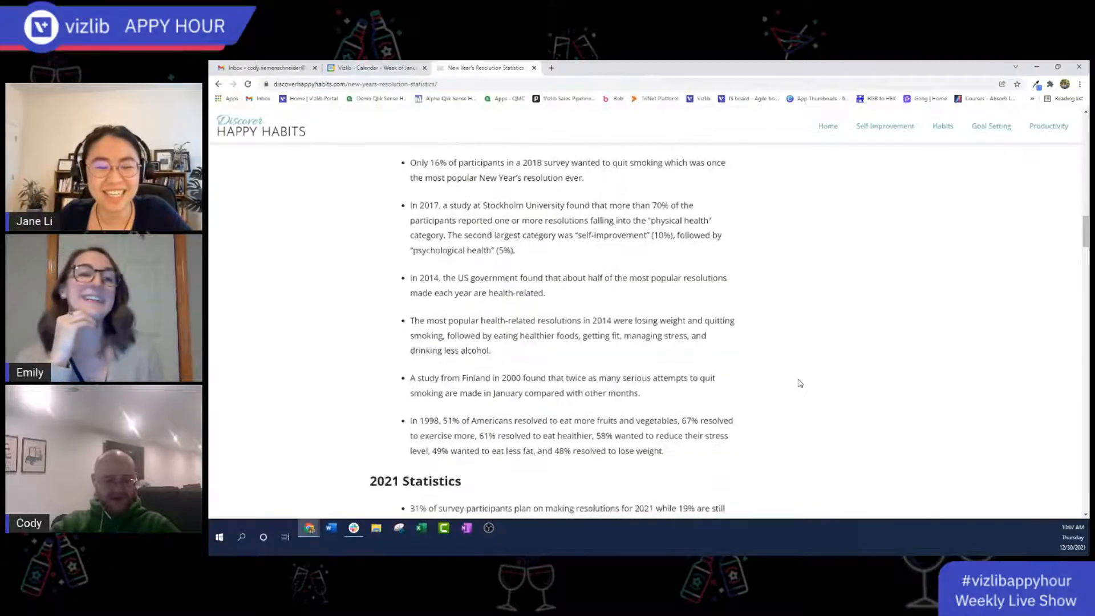
scroll(801, 383, "up", 1)
scroll(800, 383, "down", 3)
scroll(801, 383, "down", 3)
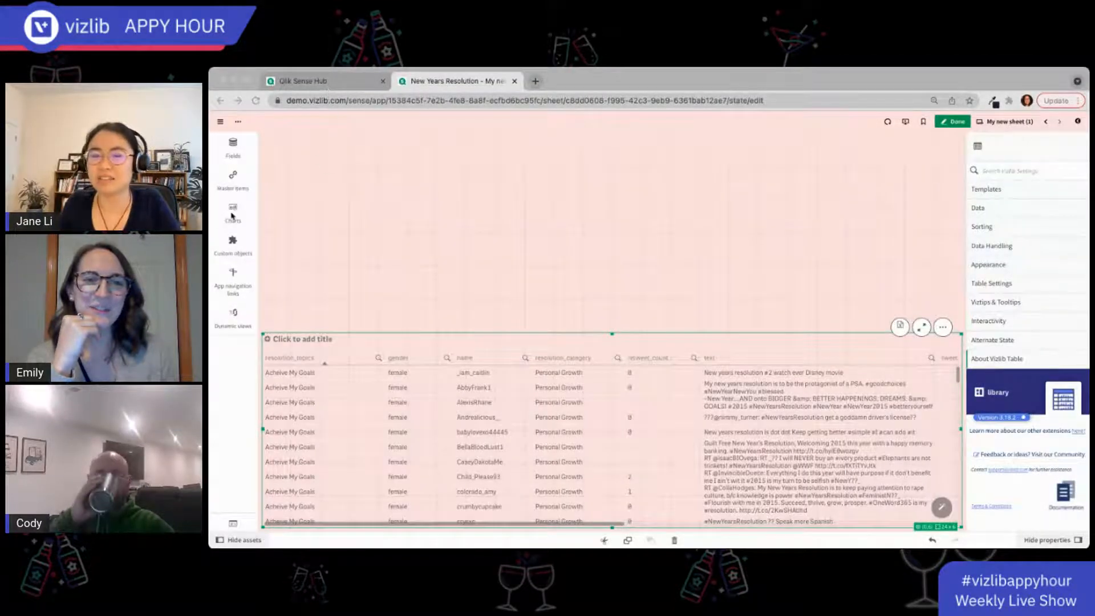
Place a Vizlib Bar Chart from the Vizlib Library custom objects in the empty area above the table.
left_click(232, 215)
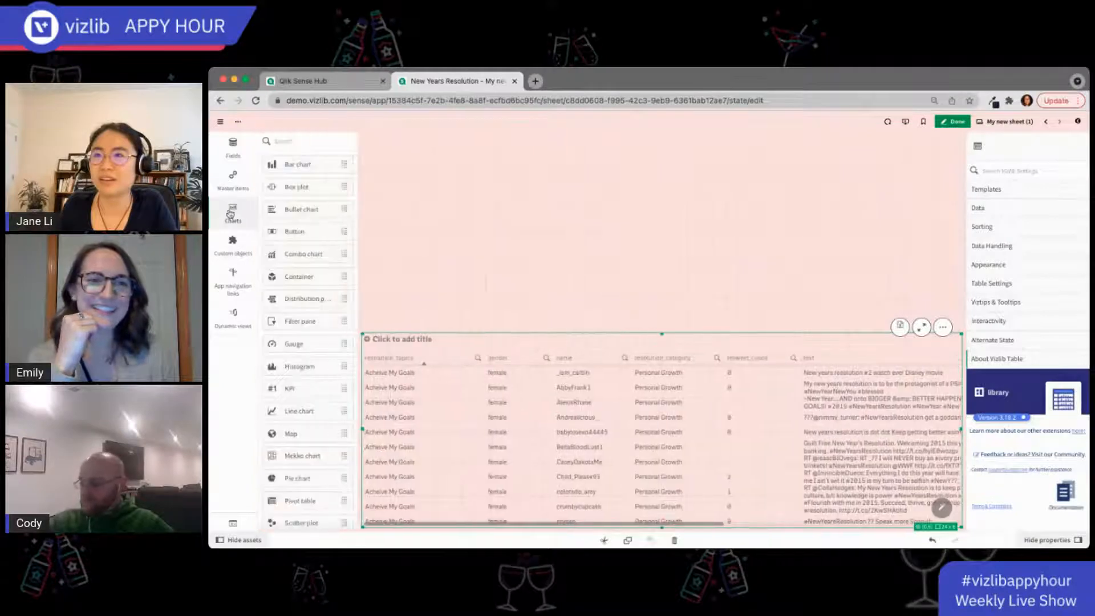
left_click(232, 244)
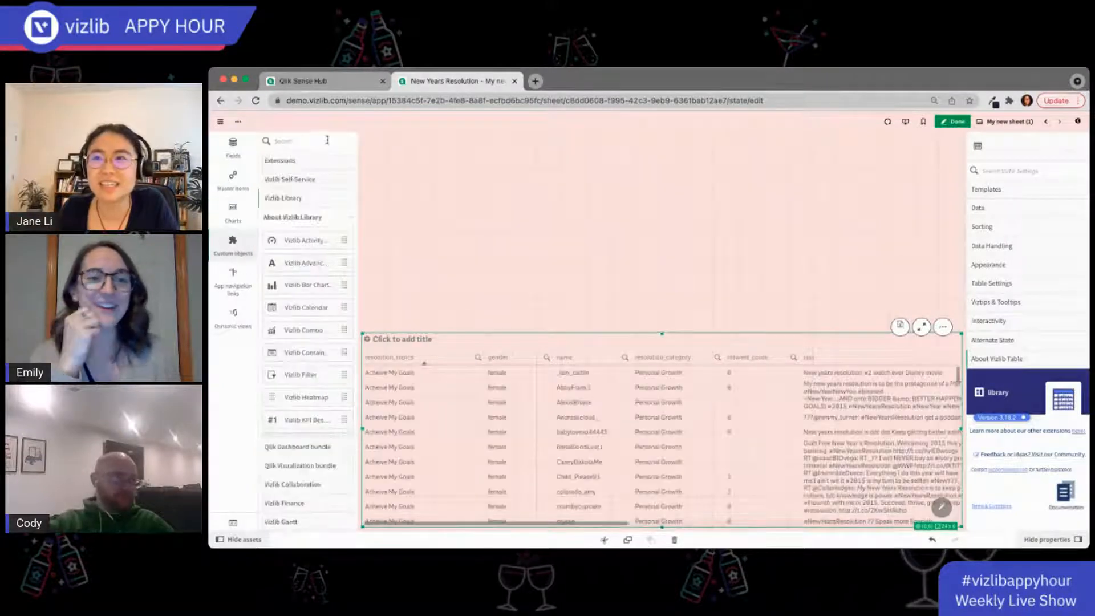
left_click(317, 147)
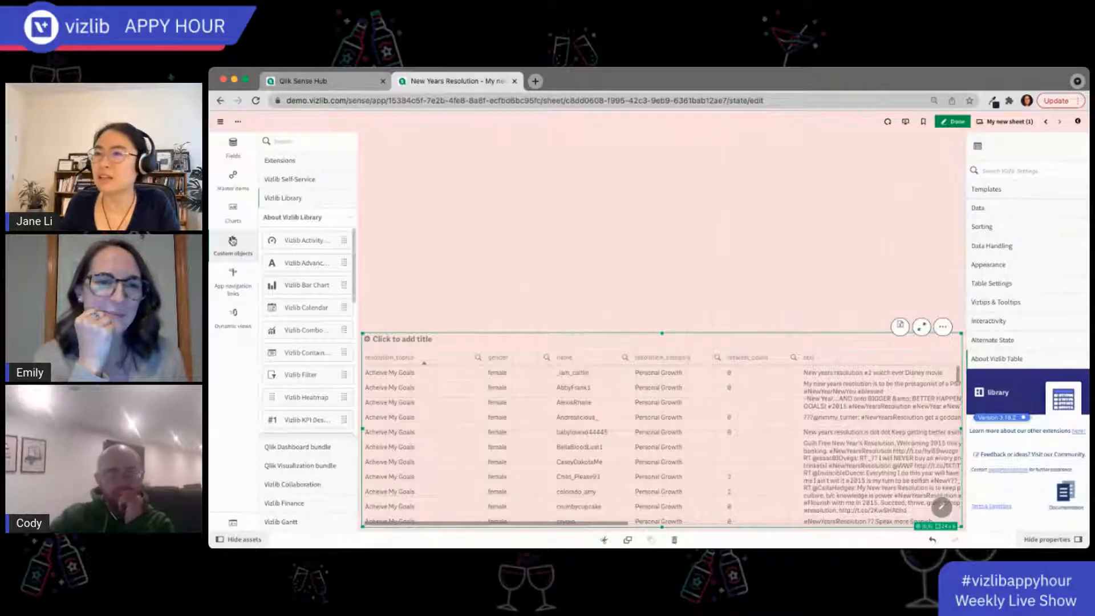
left_click(228, 239)
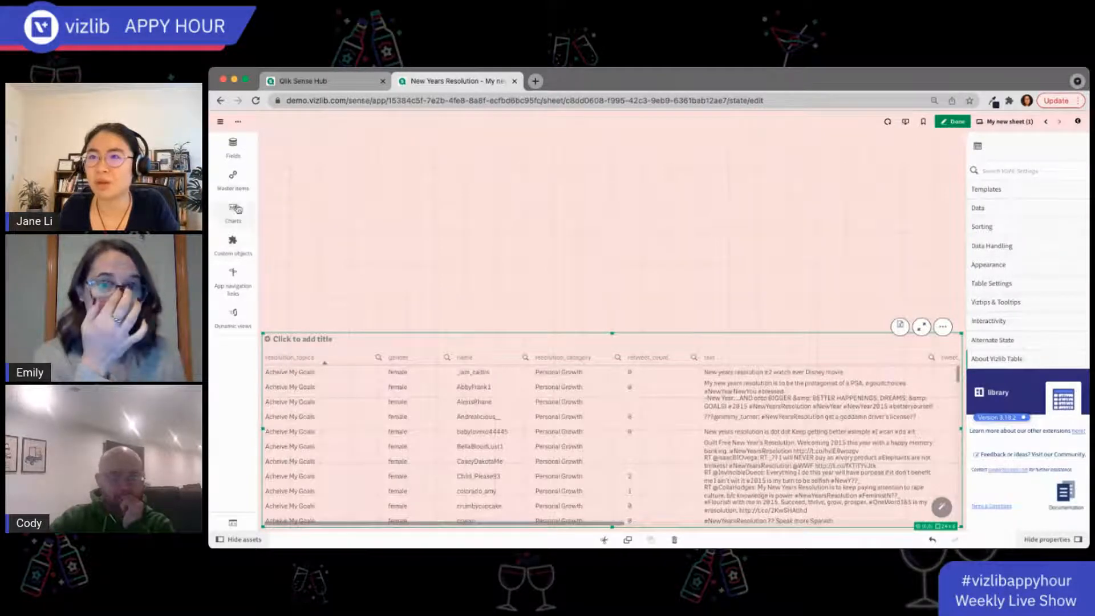
left_click(245, 238)
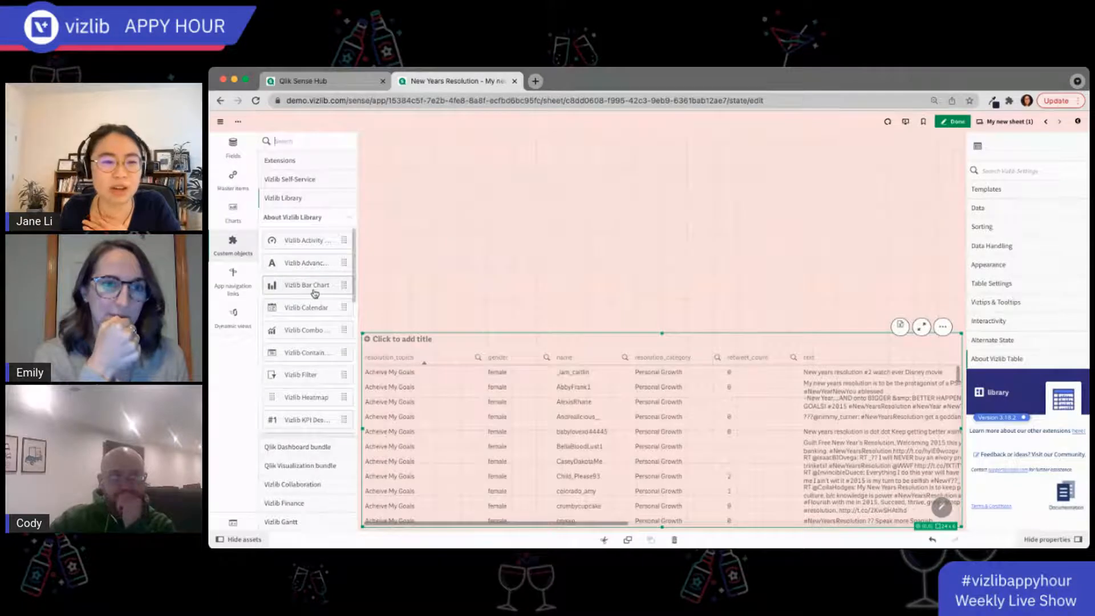
left_click_drag(314, 294, 455, 247)
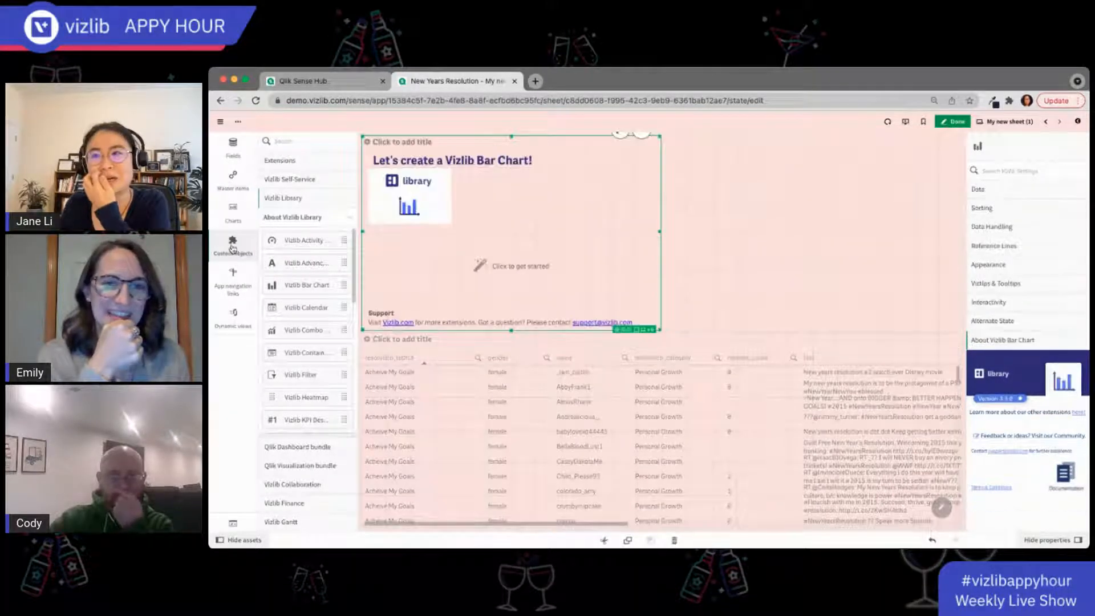
Set up the bar chart as a Comparison Trend visualization with the resolutions drill-down as its first dimension.
left_click(733, 349)
left_click(513, 268)
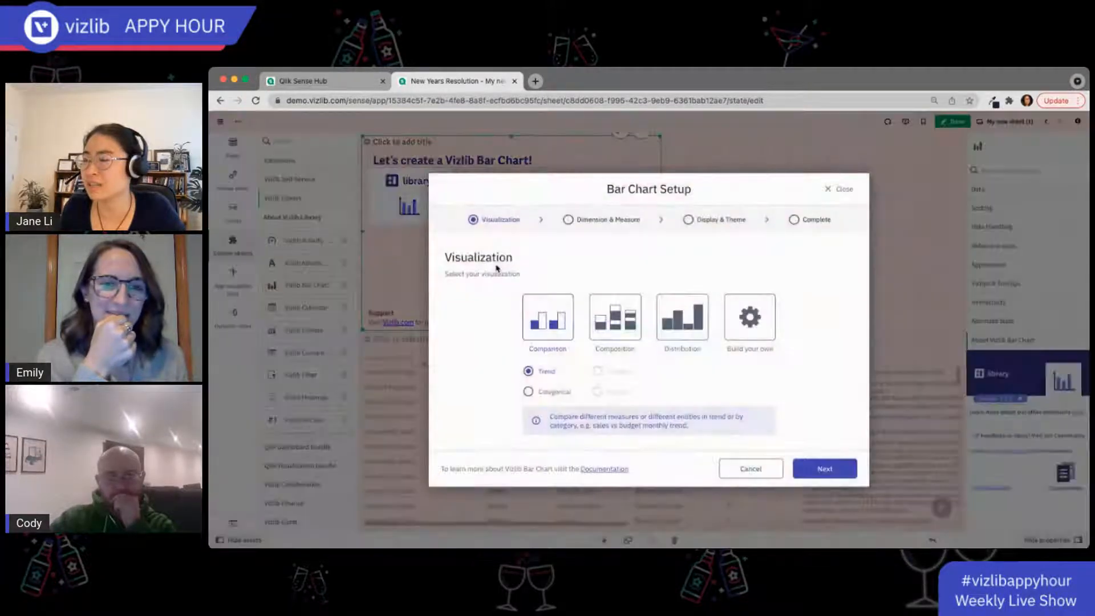
left_click(832, 461)
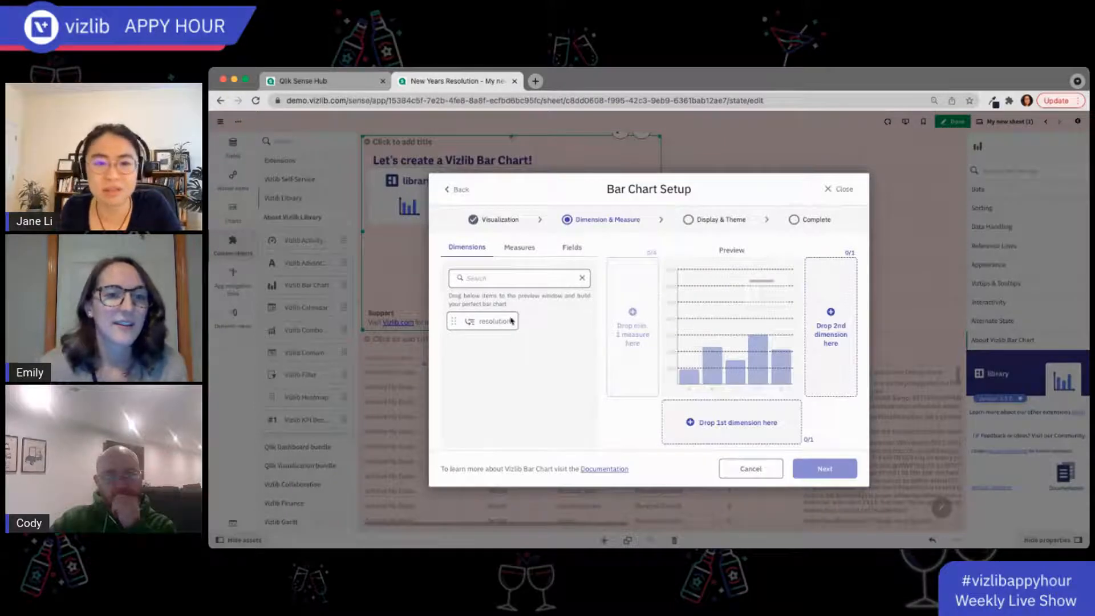
left_click_drag(502, 330, 708, 399)
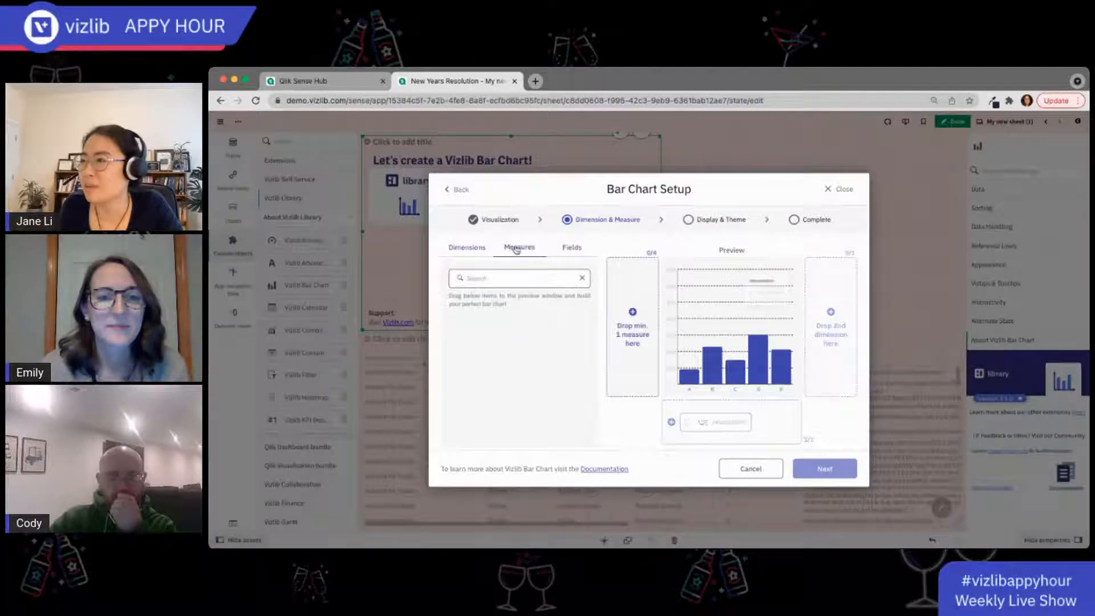
Find the tweet_id field and add it to the bar chart setup as a Count measure.
left_click(572, 248)
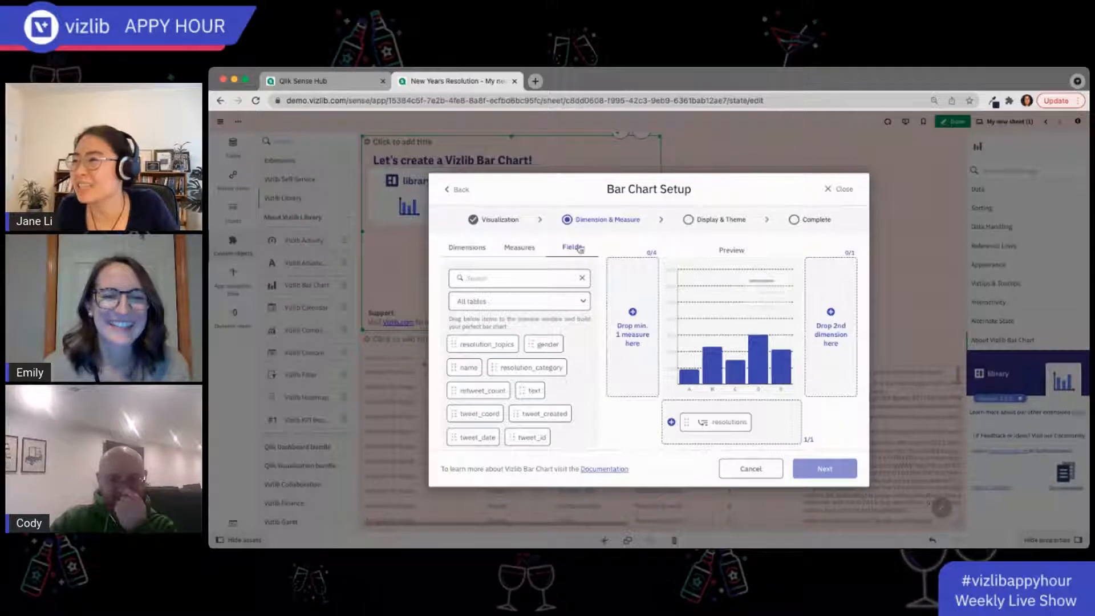
left_click(507, 249)
left_click(579, 251)
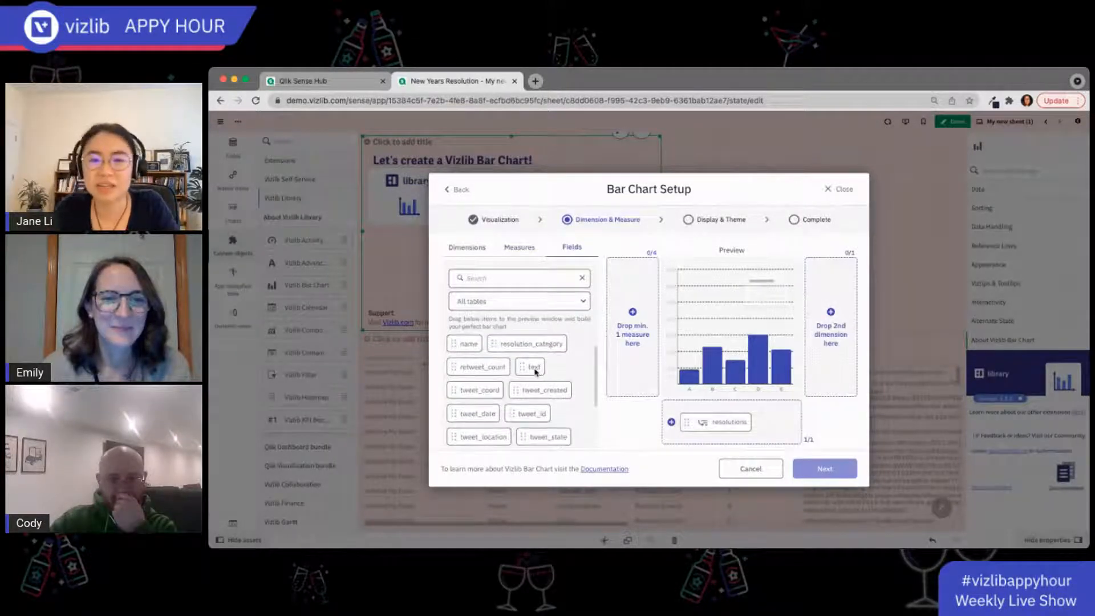
scroll(579, 406, "up", 1)
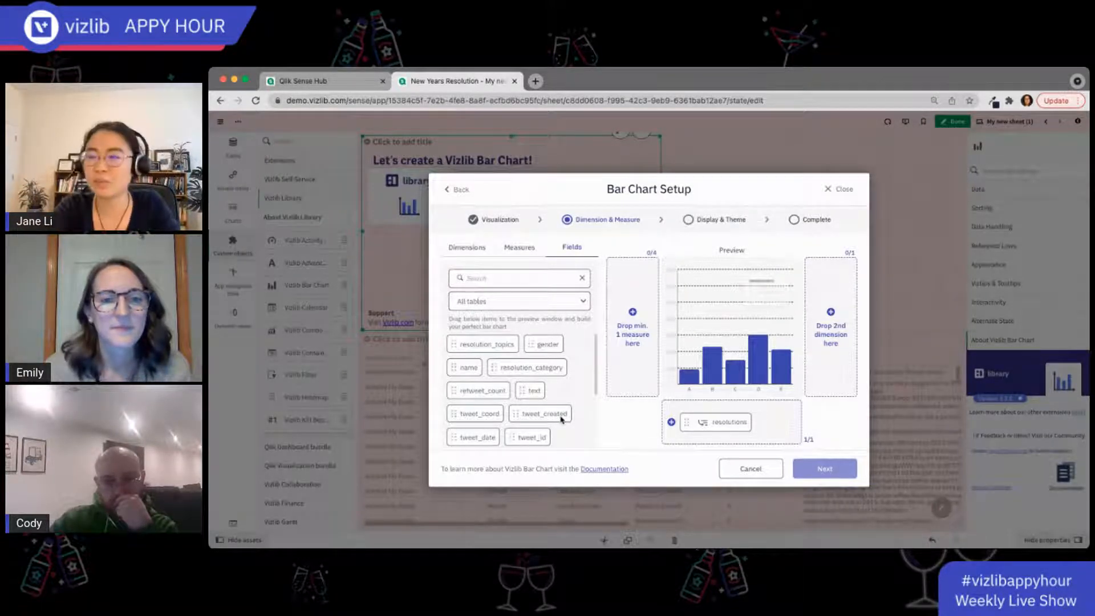
scroll(562, 419, "down", 1)
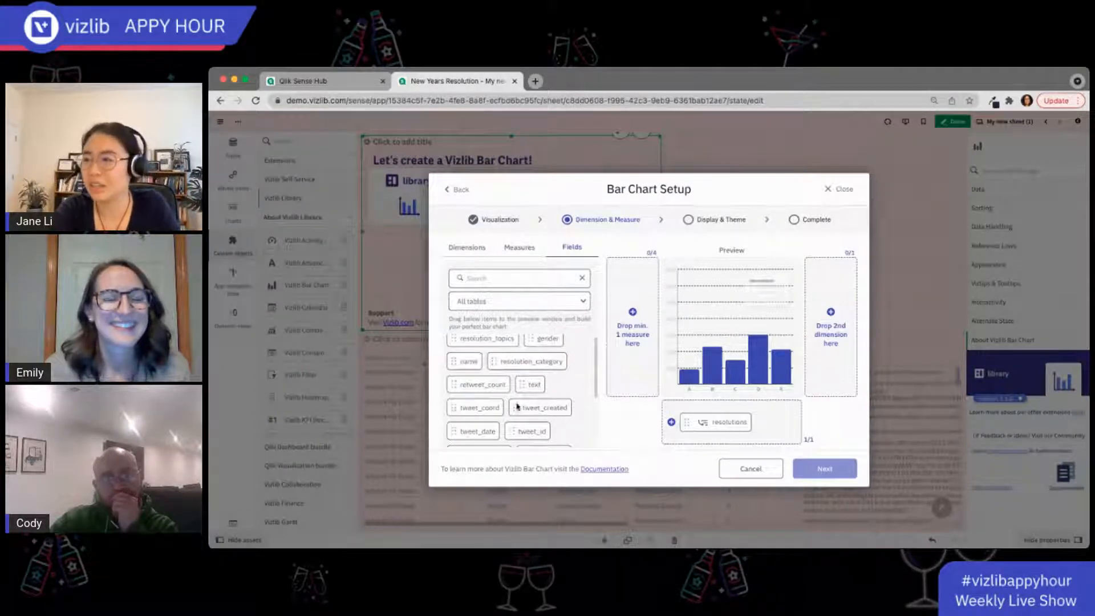
scroll(494, 425, "down", 2)
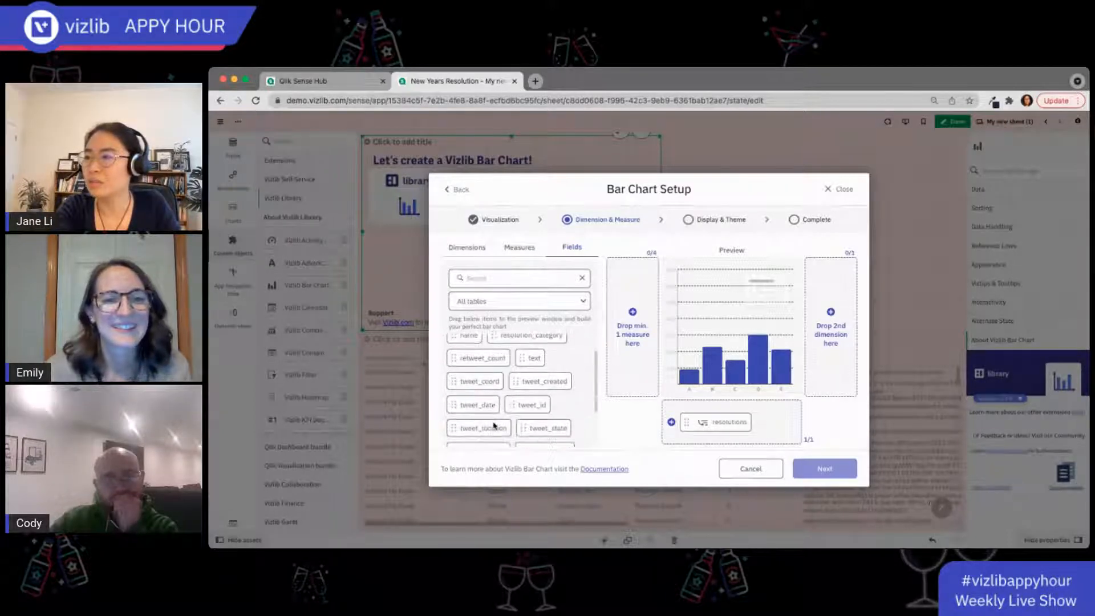
left_click_drag(524, 408, 633, 317)
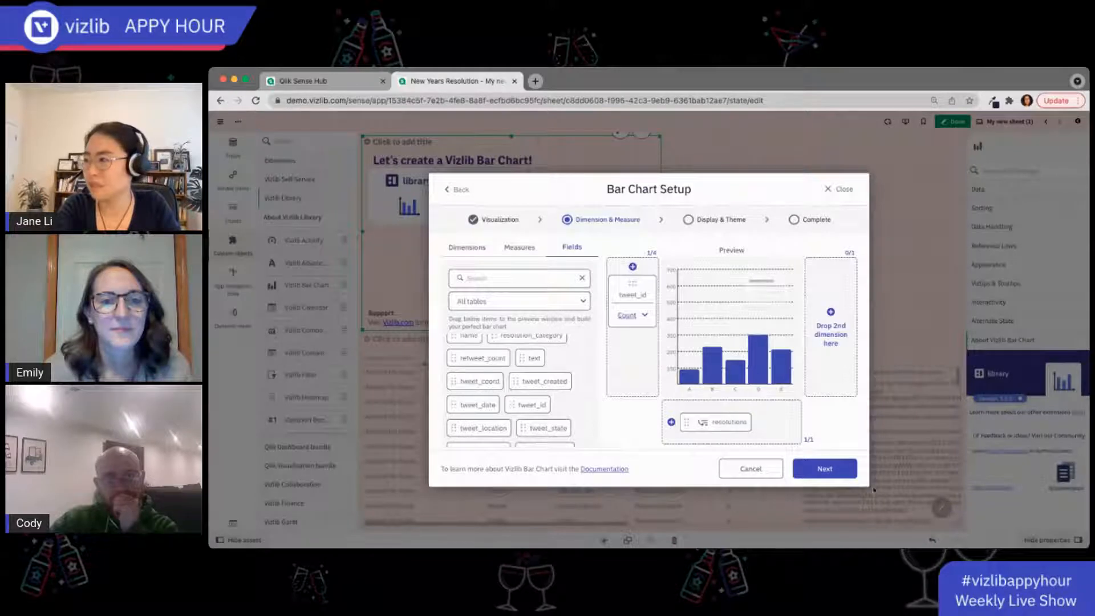
Keep the Default theme and the suggested chart title, and create the bar chart.
left_click(836, 470)
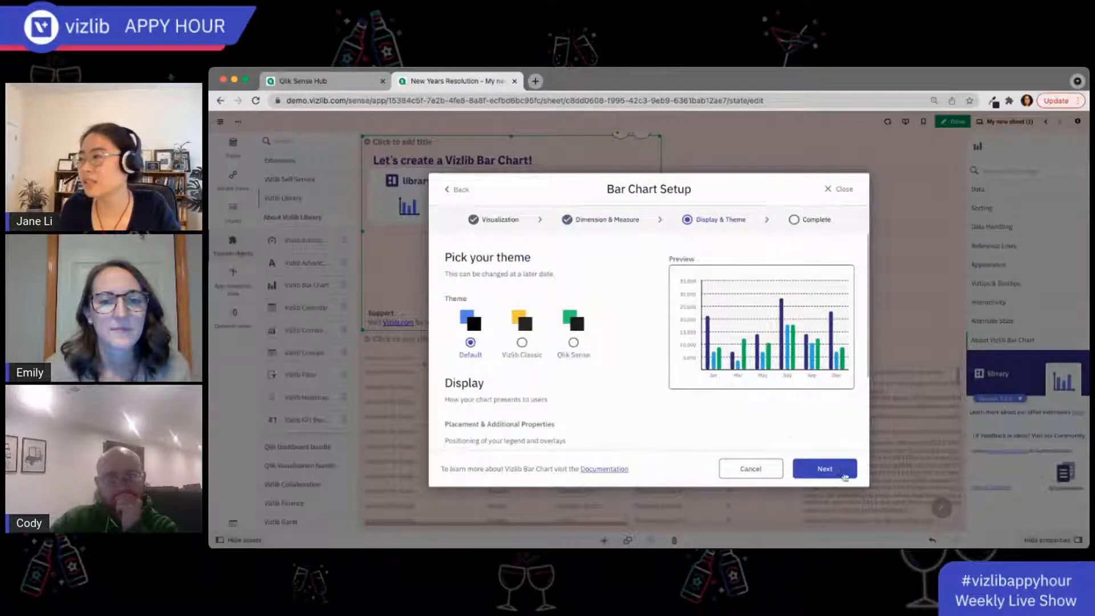
left_click(806, 470)
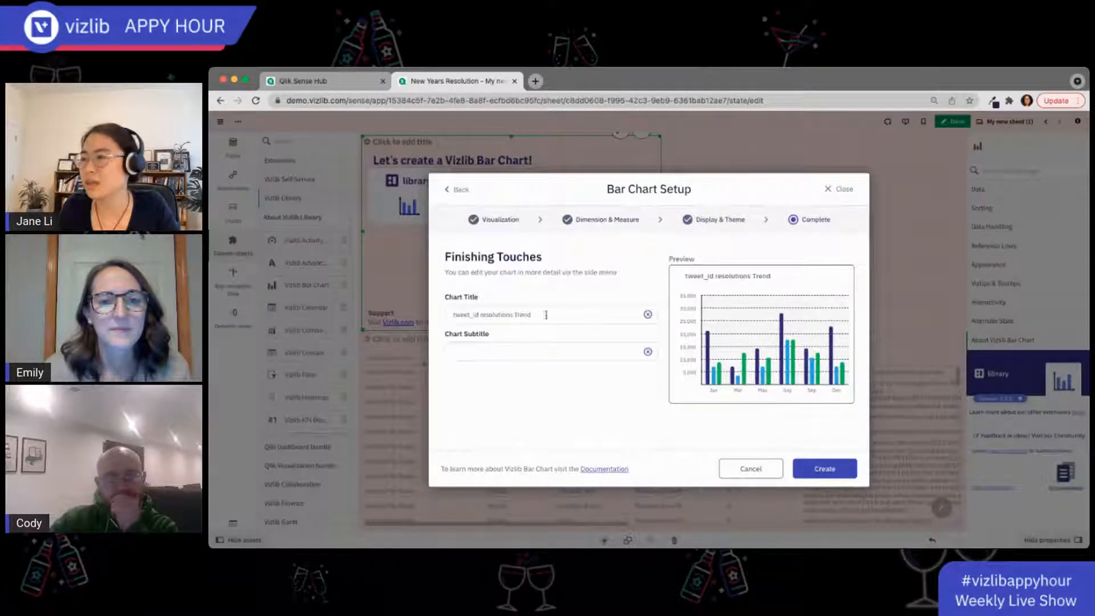
left_click(825, 469)
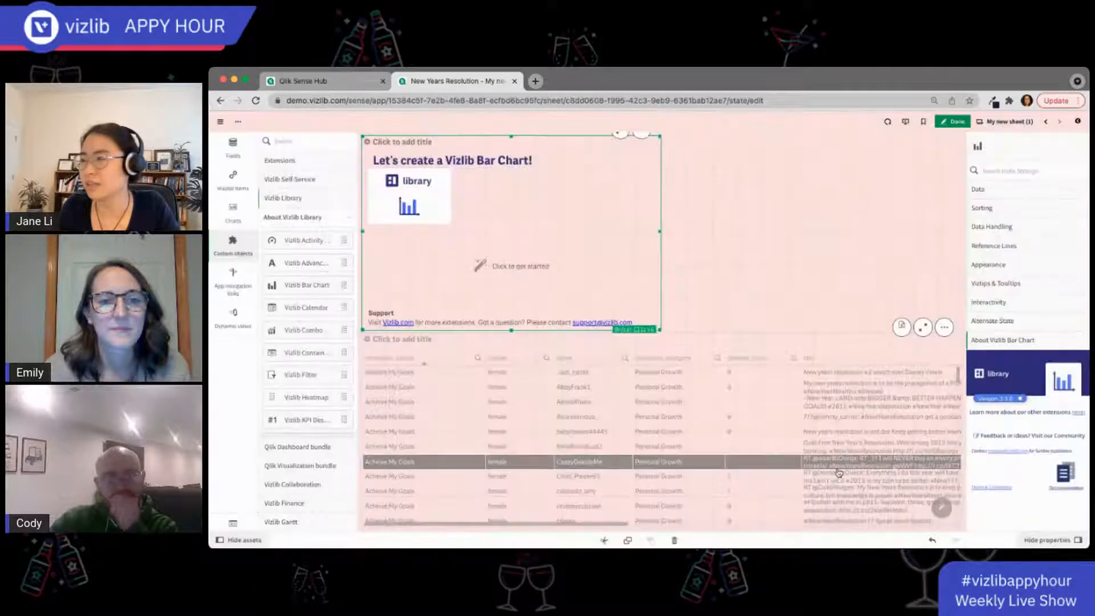
Shrink the table to a thin strip at the sheet's lower edge and enlarge the bar chart over most of the sheet.
left_click(694, 345)
left_click_drag(662, 335, 665, 414)
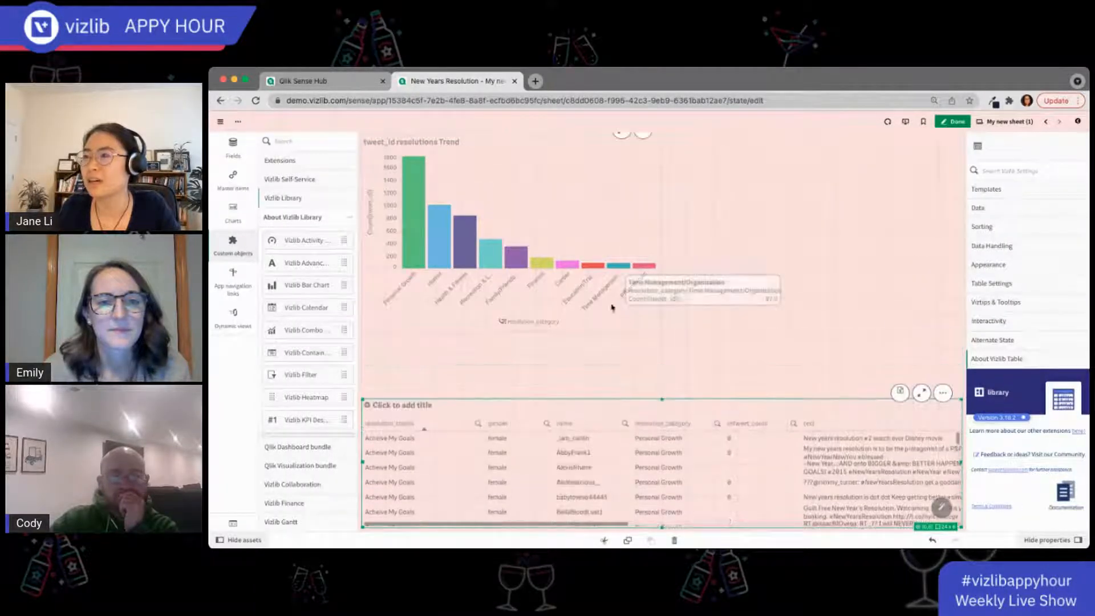
left_click(633, 317)
left_click_drag(661, 347, 649, 419)
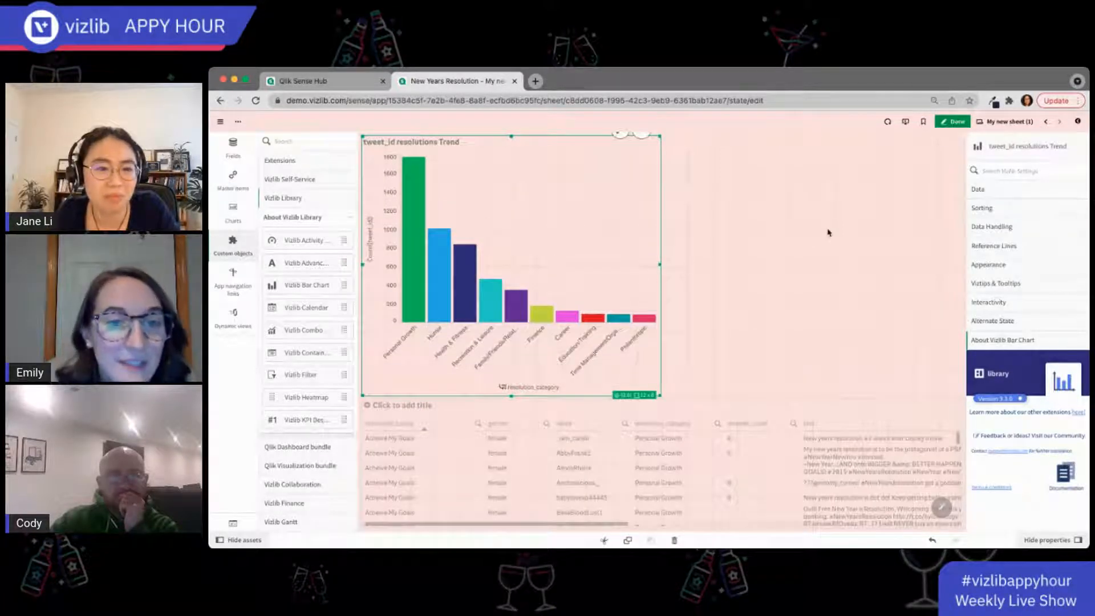
left_click(726, 413)
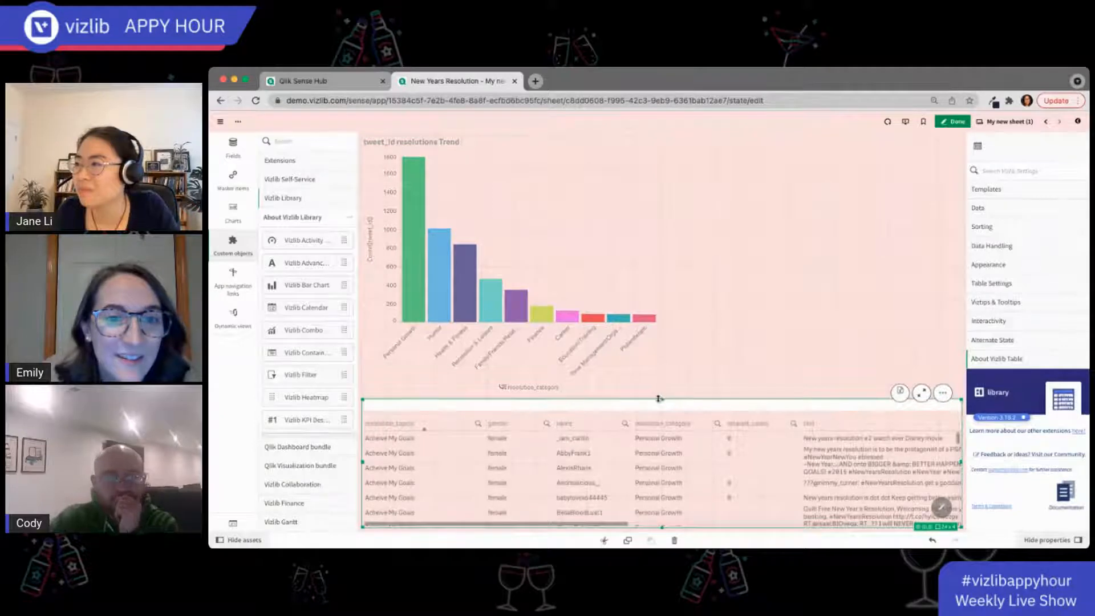
left_click_drag(660, 398, 656, 495)
left_click(619, 385)
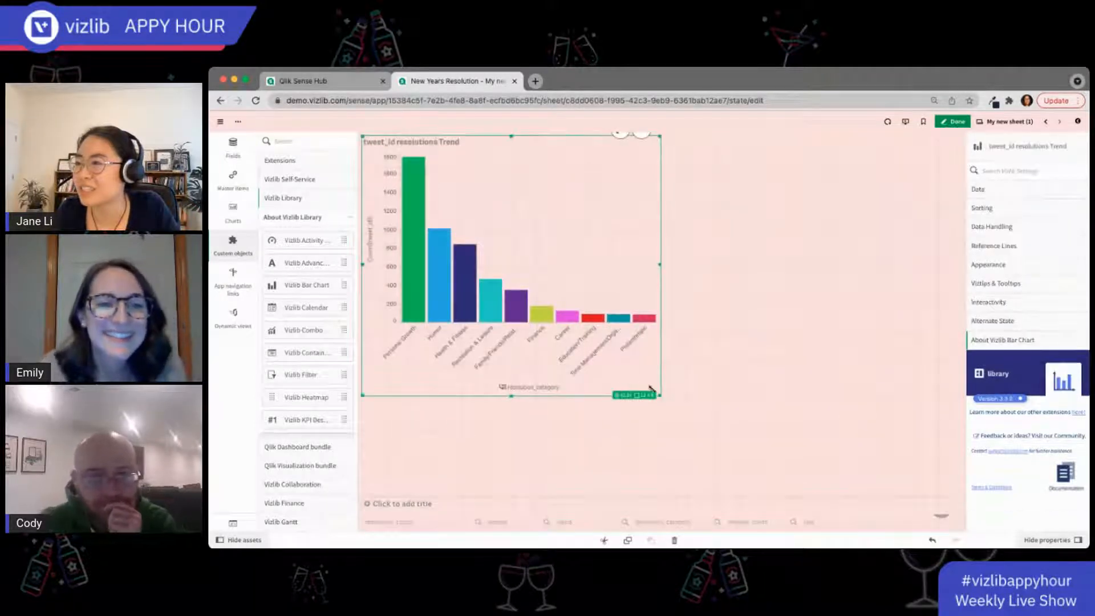
left_click_drag(660, 396, 911, 494)
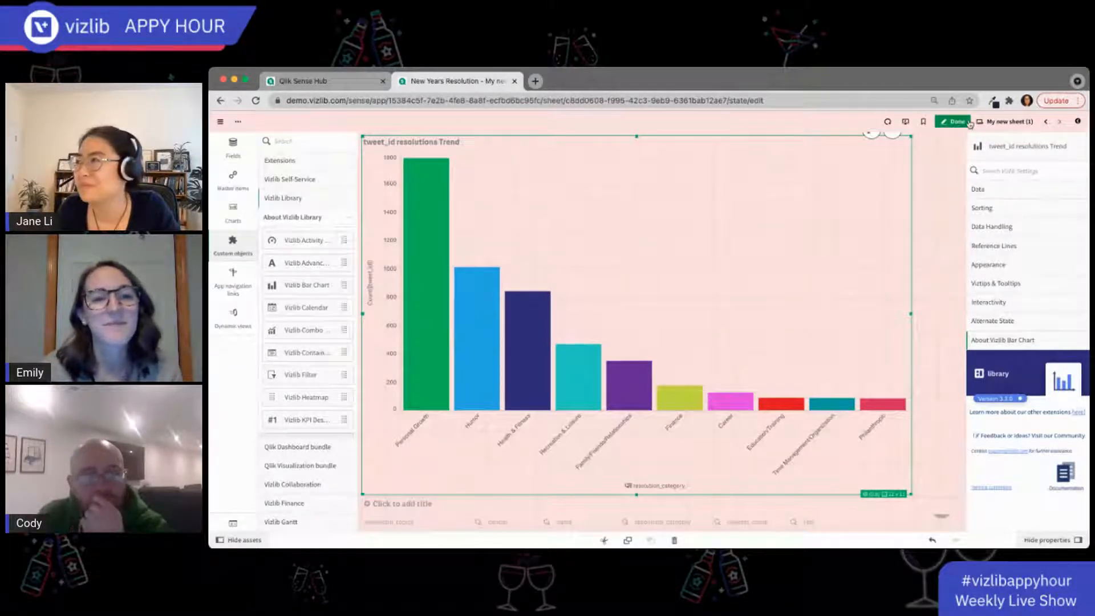
Finish editing the sheet, drill the bar chart into Personal Growth to view its topics, and clear that selection.
left_click(953, 122)
left_click(305, 314)
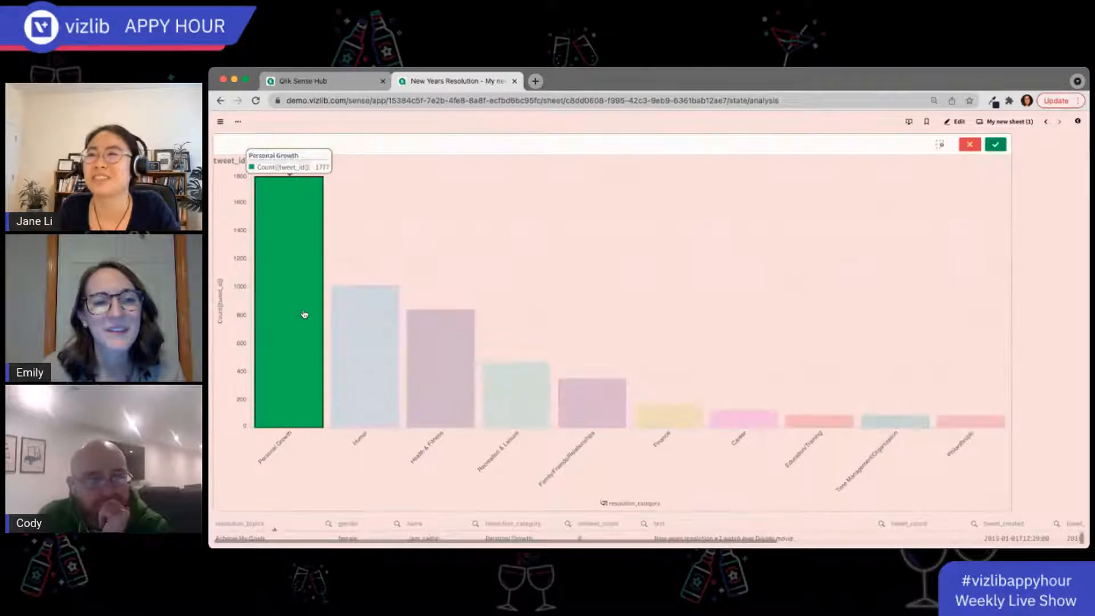
left_click(996, 150)
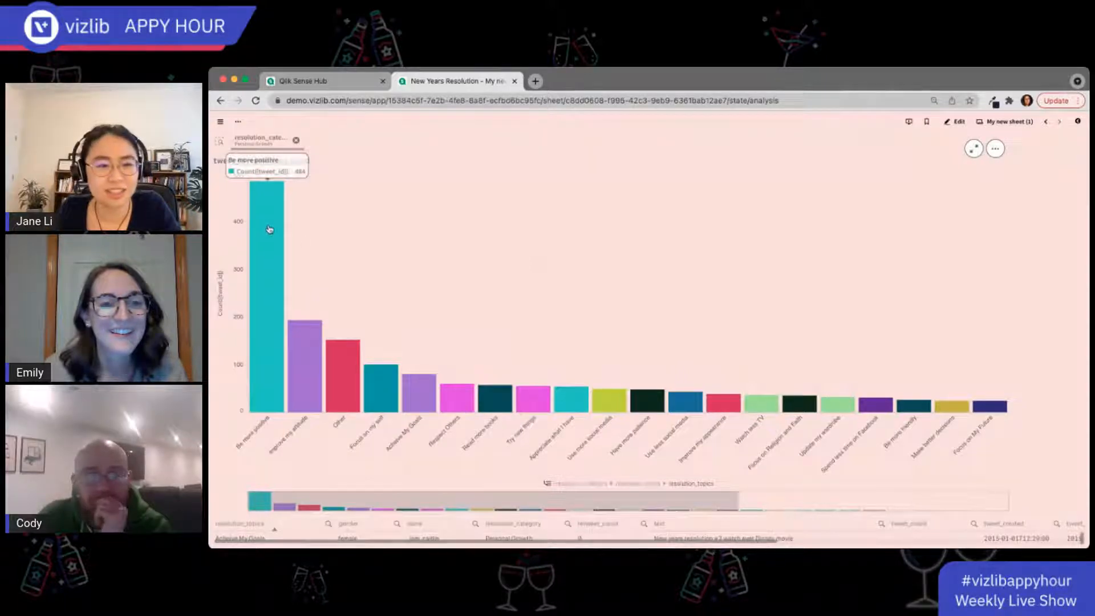
left_click(297, 142)
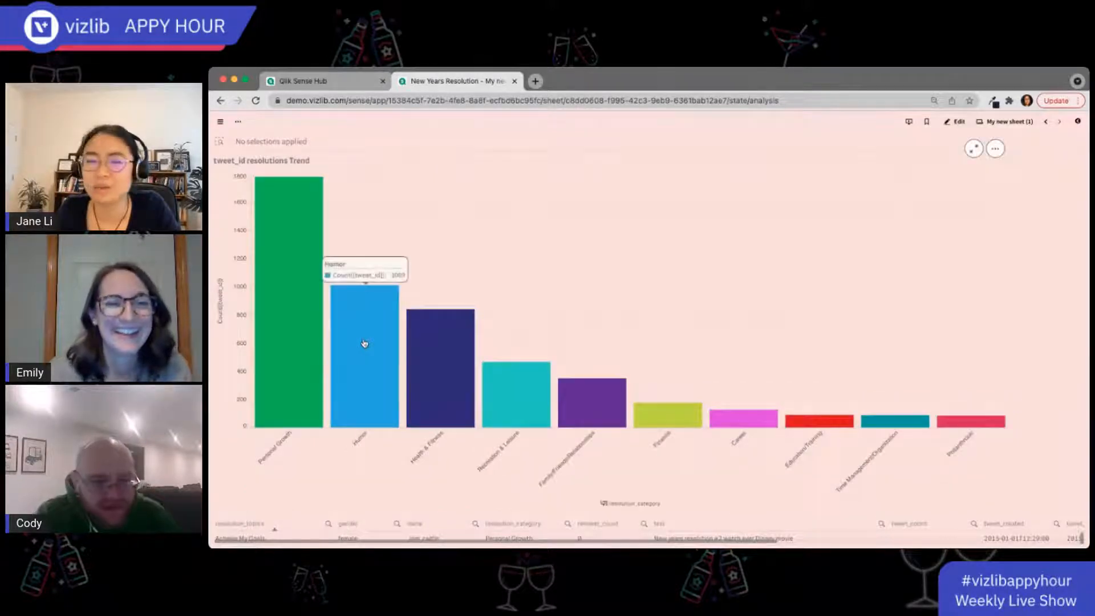
Drill the bar chart into the Humor category, try its Personal Growth and Time Management topics, and clear the topic filter.
left_click(364, 343)
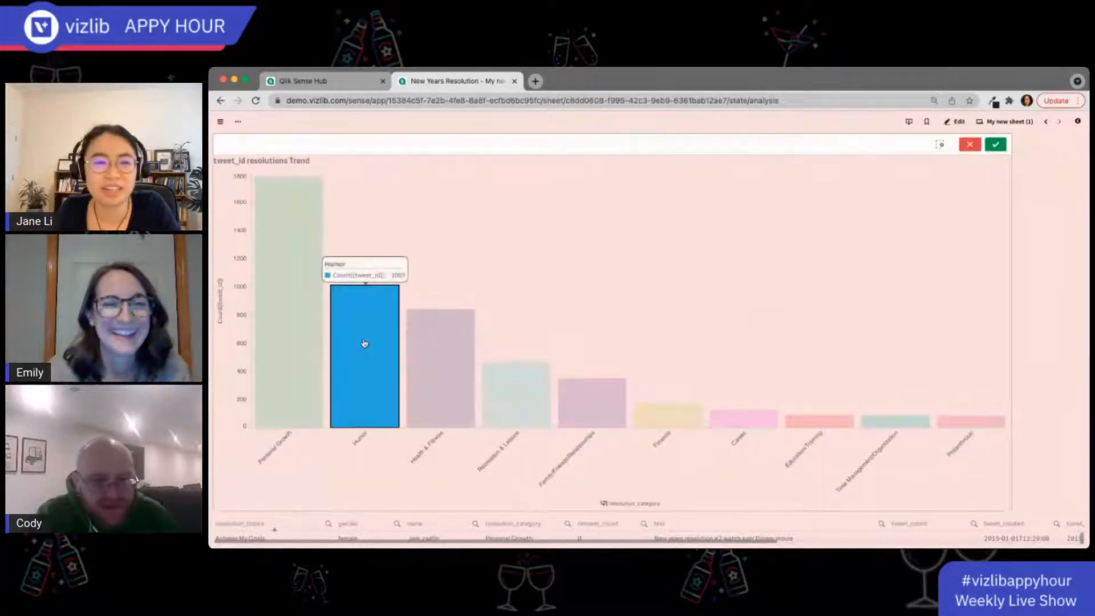
left_click(996, 145)
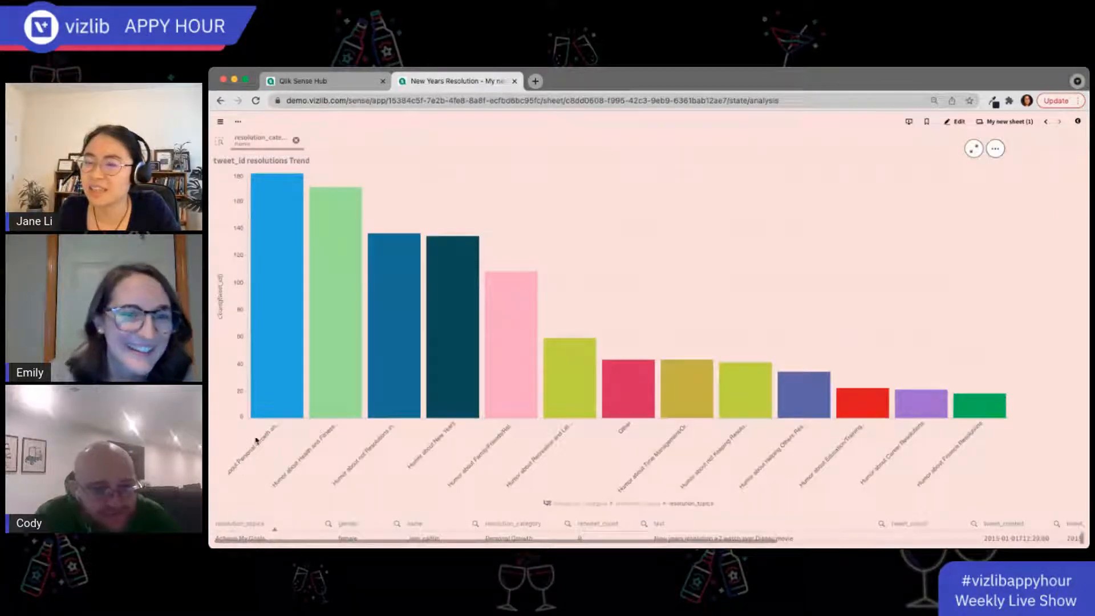
left_click(256, 451)
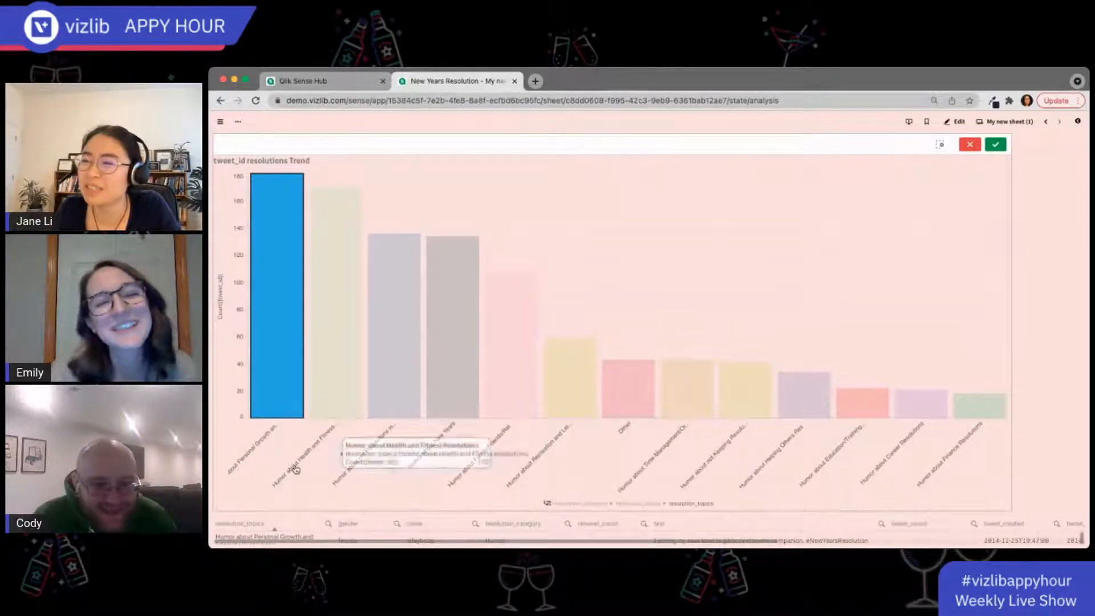
left_click(995, 145)
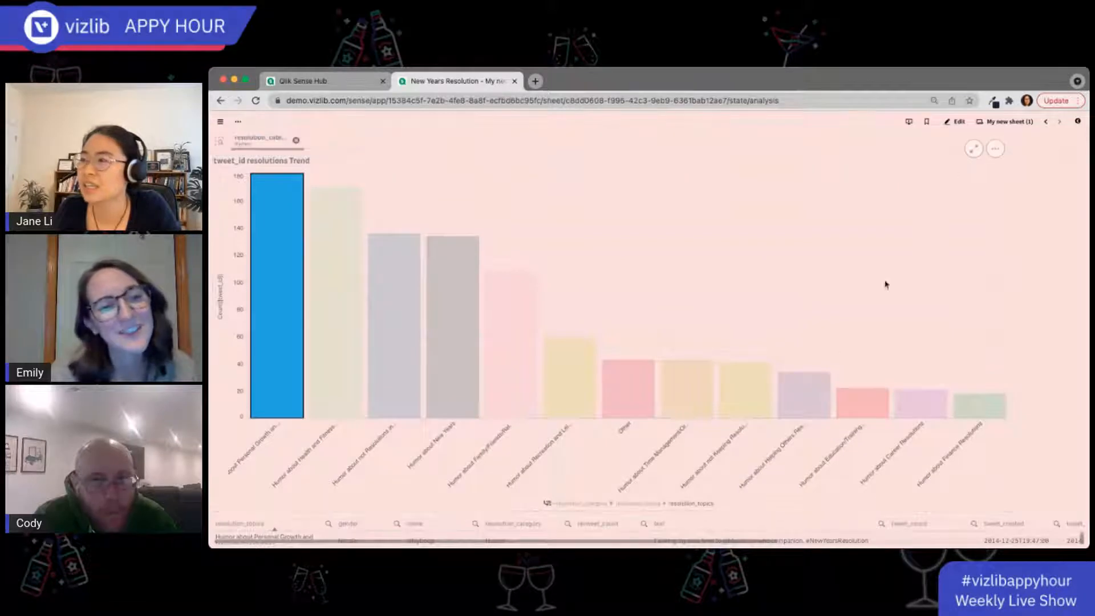
left_click(670, 408)
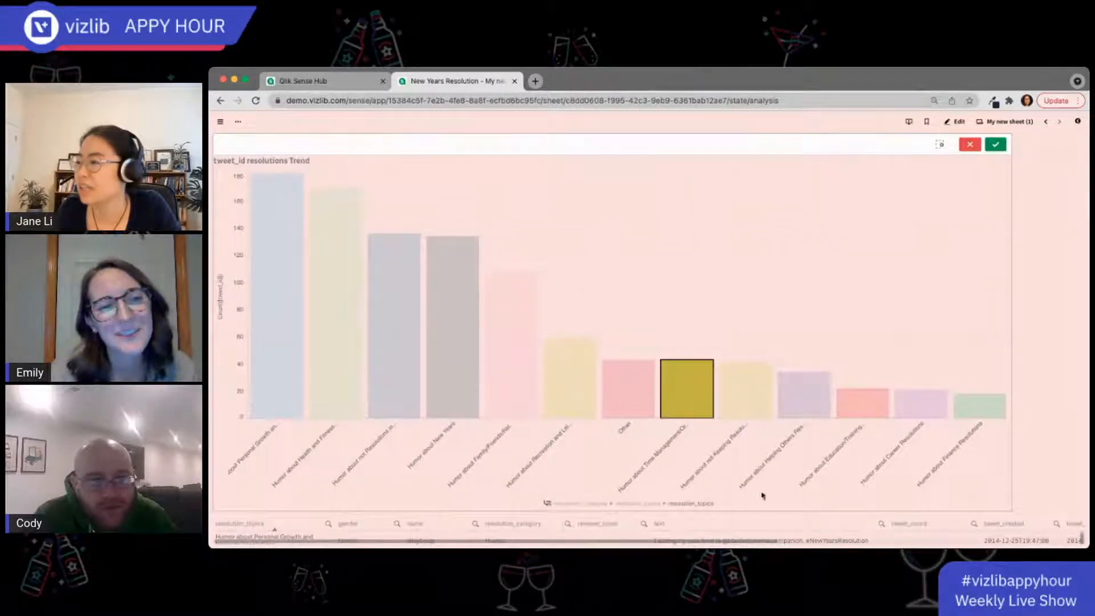
left_click(1053, 446)
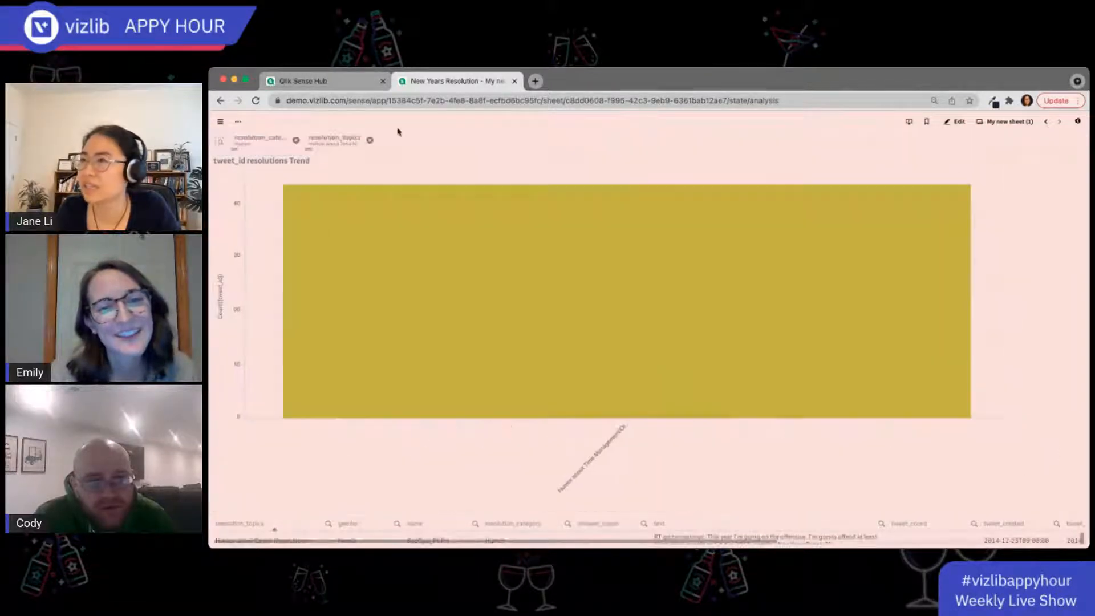
left_click(370, 142)
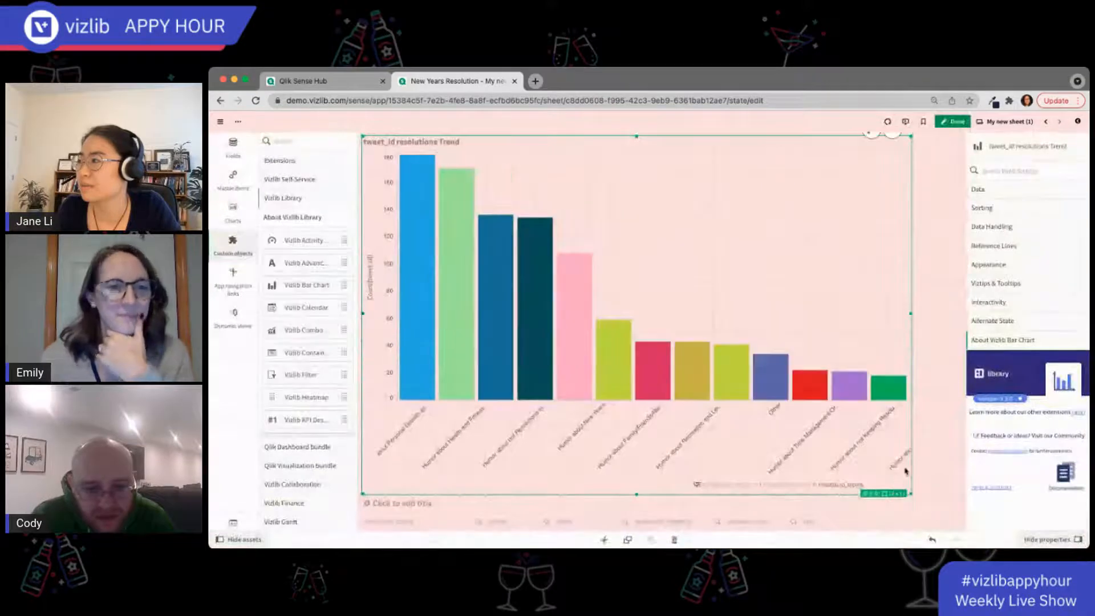
Return to sheet editing, reduce the bar chart's width and height, and extend the table upward to meet it.
left_click_drag(910, 495, 859, 394)
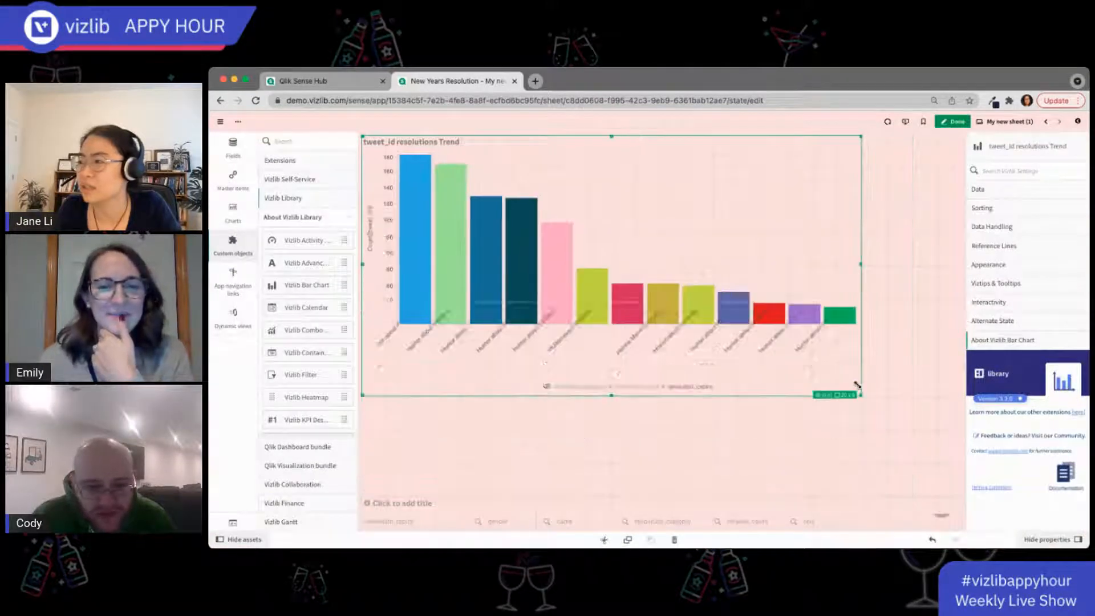
left_click(701, 512)
left_click_drag(661, 496, 662, 400)
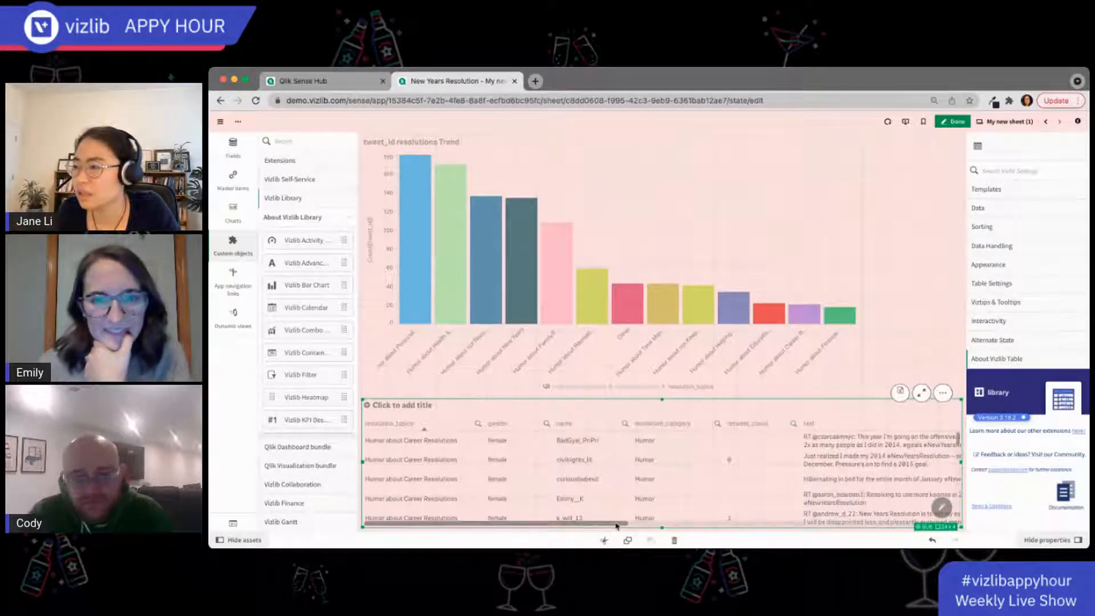
Look over the table's remaining columns, finish editing the sheet, and clear the Humor category selection.
left_click_drag(616, 524, 710, 521)
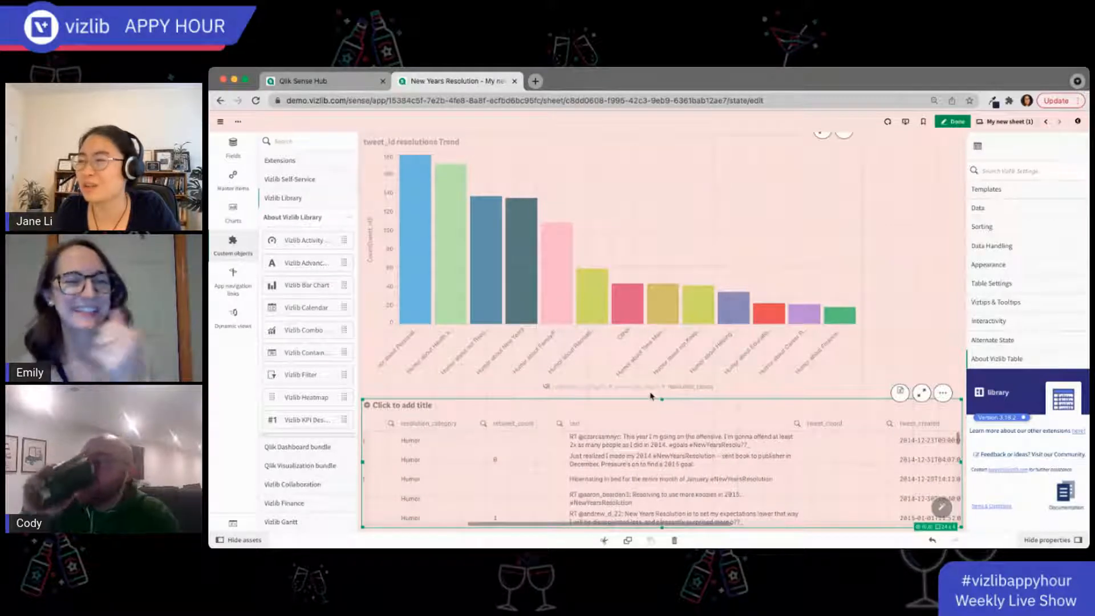
left_click(952, 123)
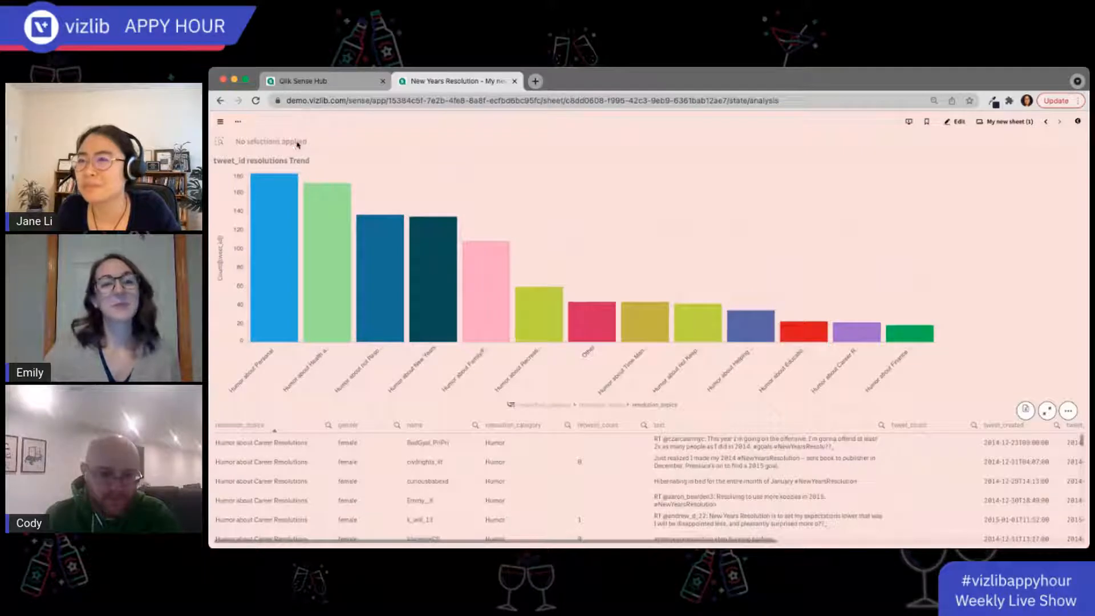
left_click(295, 143)
Drill the bar chart into Health & Fitness to view its topics, and clear that selection.
left_click(436, 324)
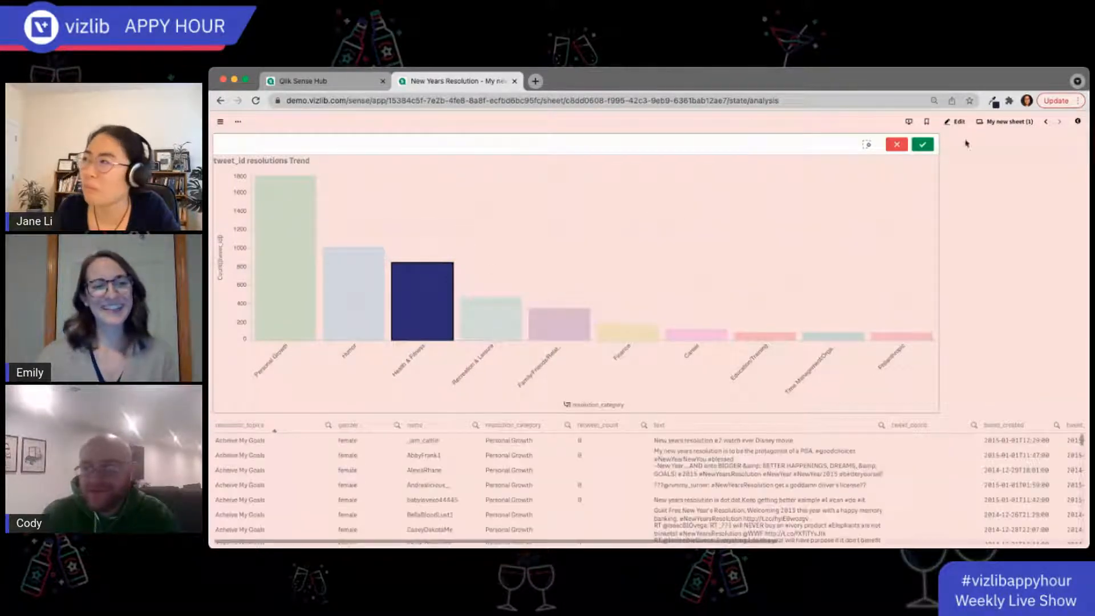
left_click(923, 144)
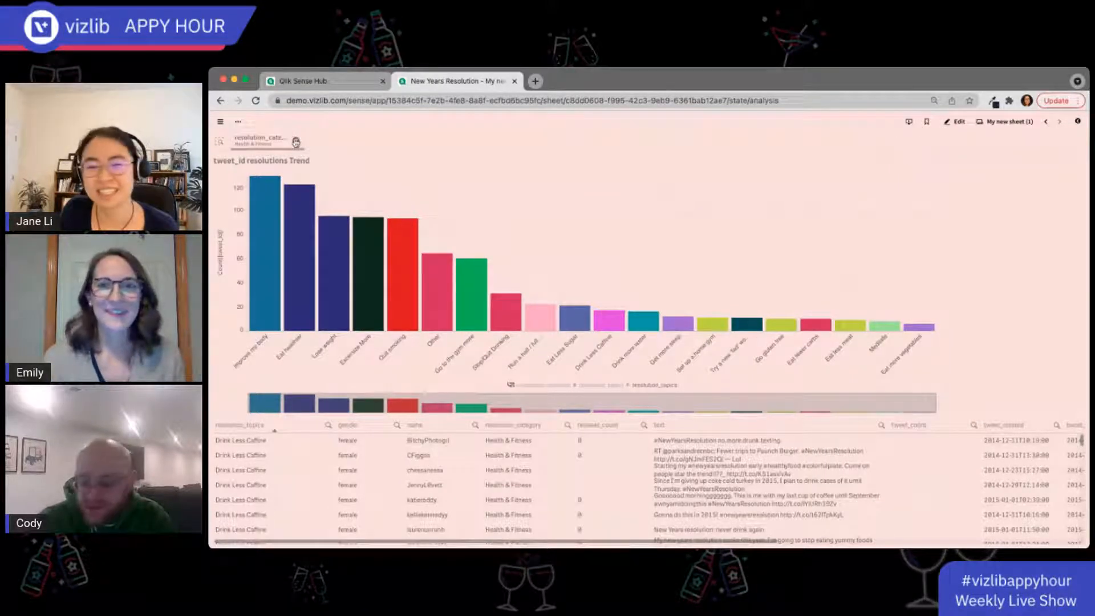
mouse_move(335, 231)
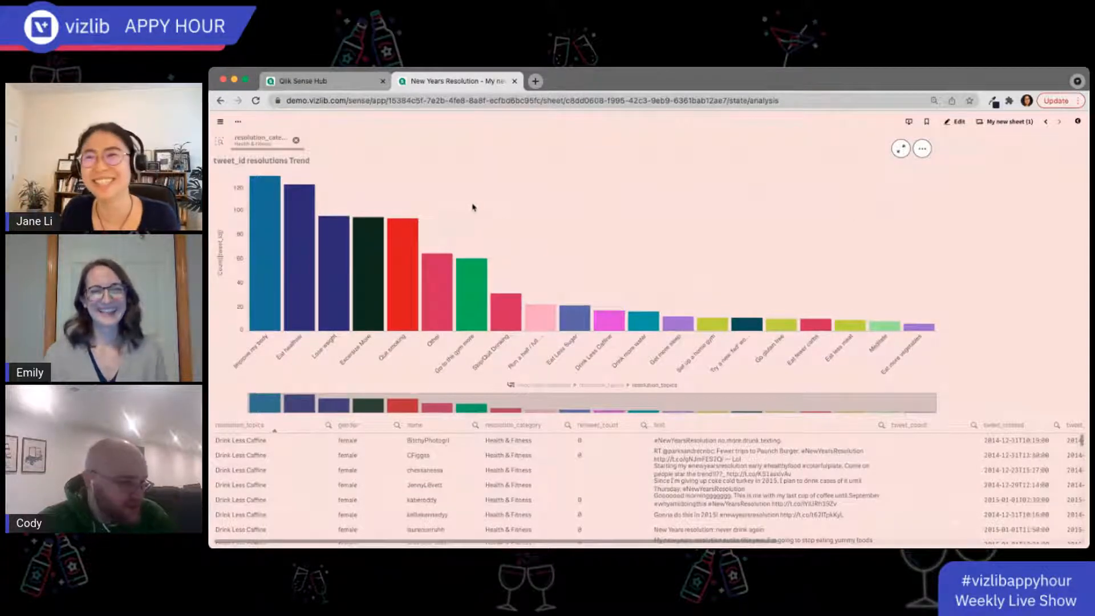
left_click(296, 142)
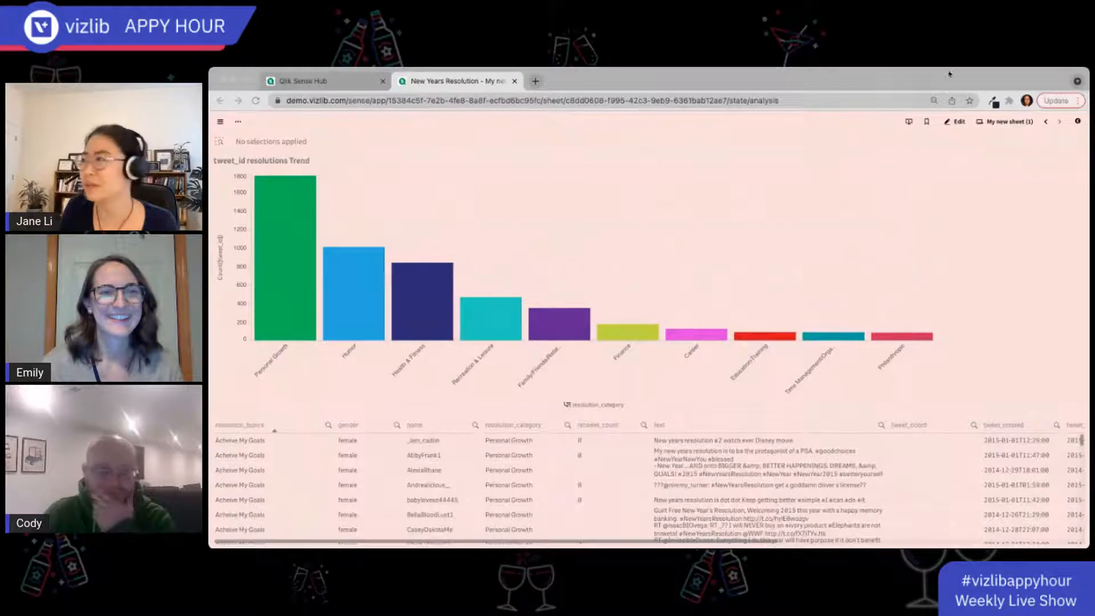
Return to sheet editing and shrink the bar chart to about half the sheet's width and a third of its height.
left_click(956, 121)
left_click(879, 324)
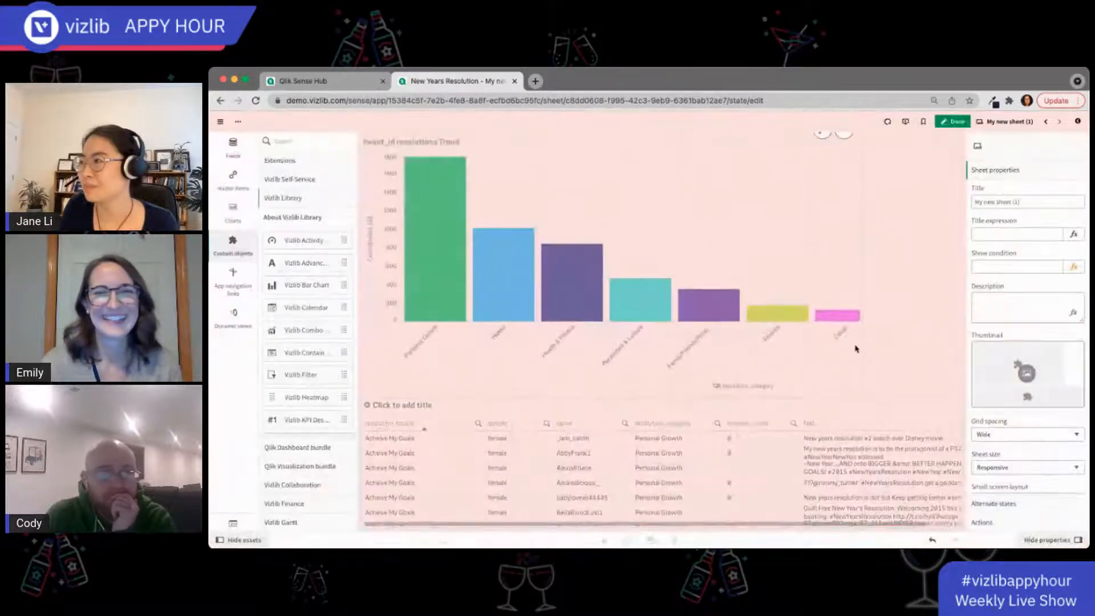
left_click(856, 348)
left_click_drag(860, 396, 612, 415)
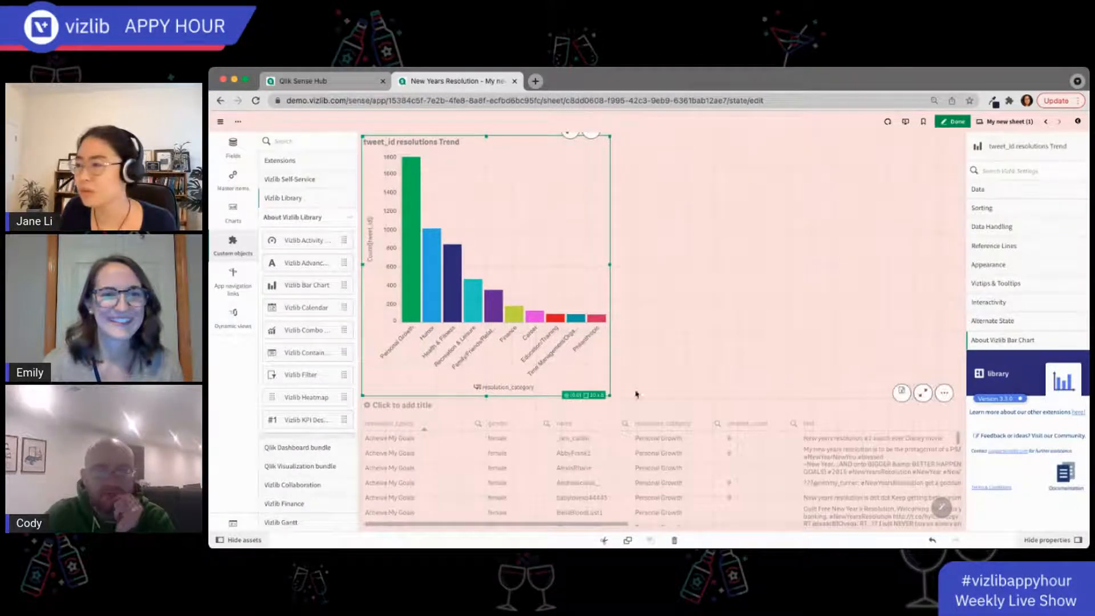
left_click_drag(605, 395, 610, 265)
Extend the table upward to review its tweet date, location and region columns, and reduce it to a strip along the sheet's lower edge.
left_click(670, 405)
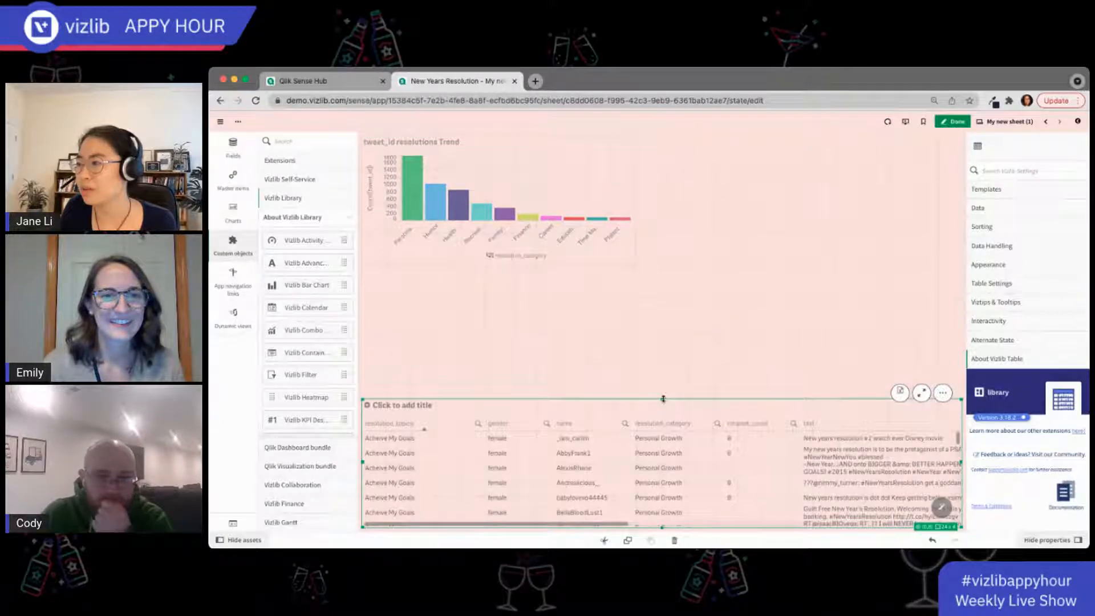
left_click_drag(669, 402, 668, 268)
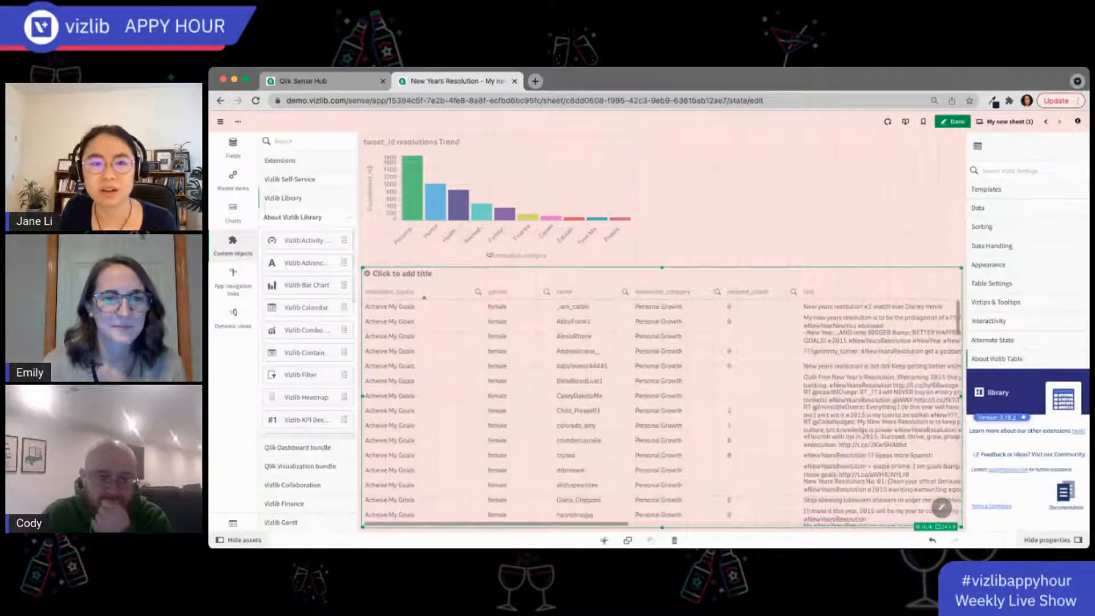
left_click_drag(527, 525, 867, 510)
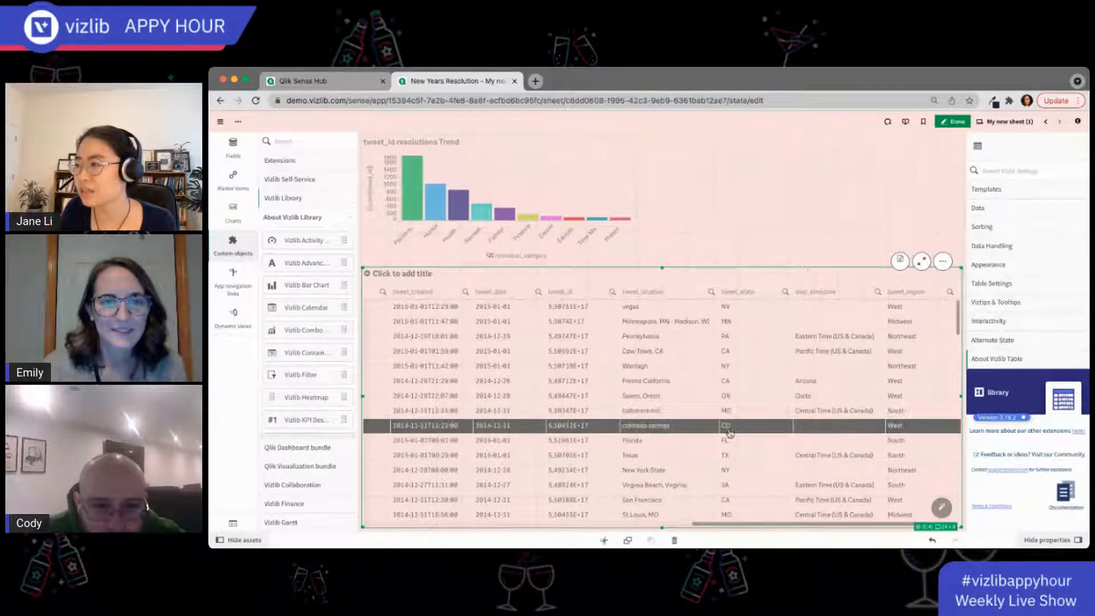
scroll(763, 391, "down", 5)
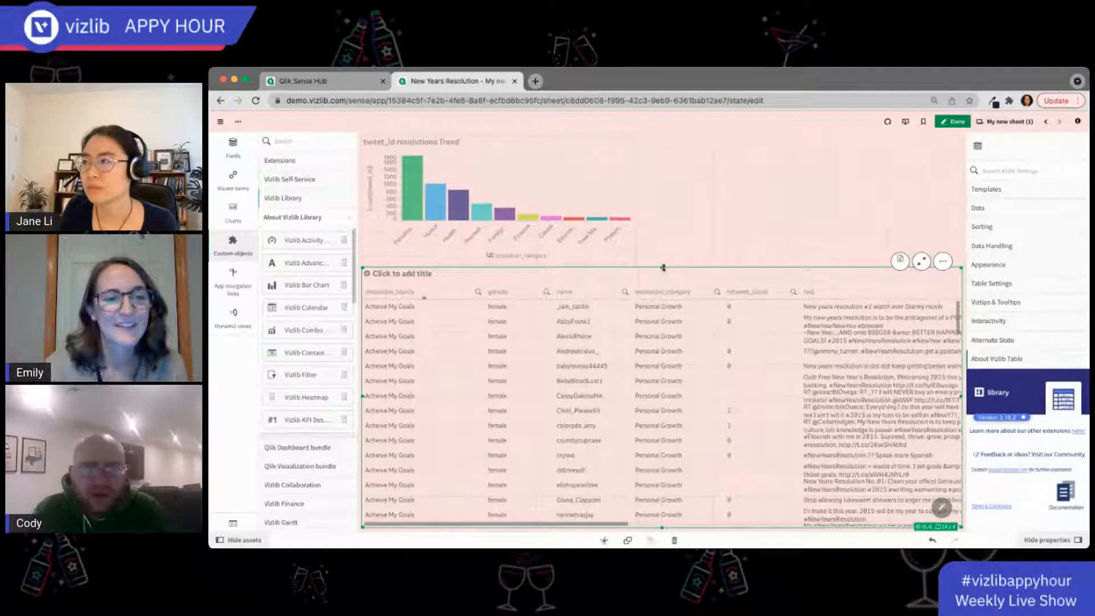
left_click_drag(668, 283, 663, 431)
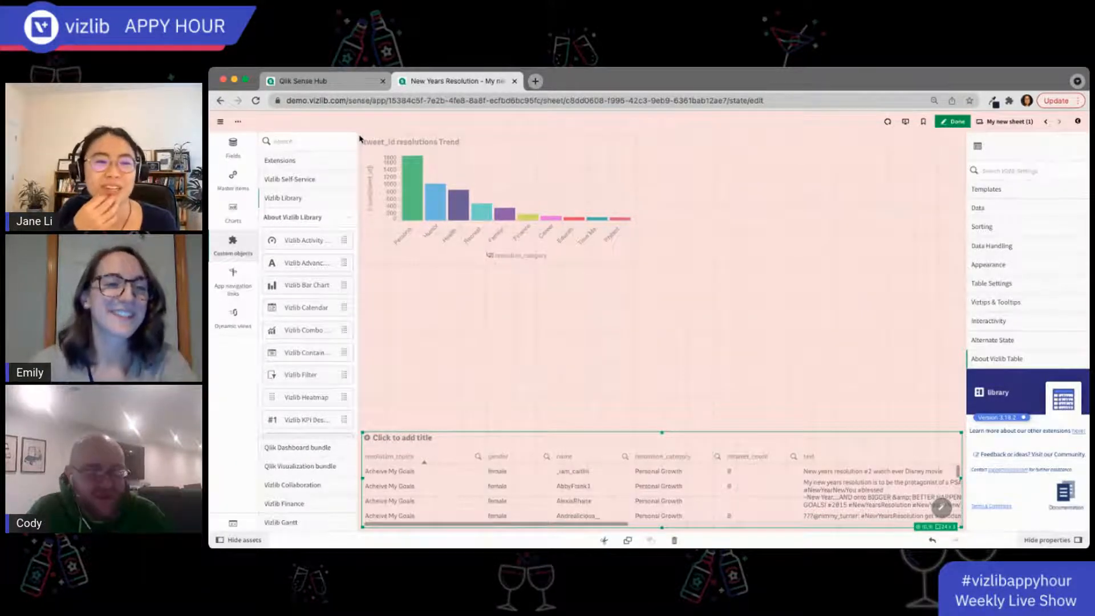
Find the Vizlib Heatmap by searching "heat", add it to the sheet, and stretch it to fill the area beside the bar chart.
type("heat")
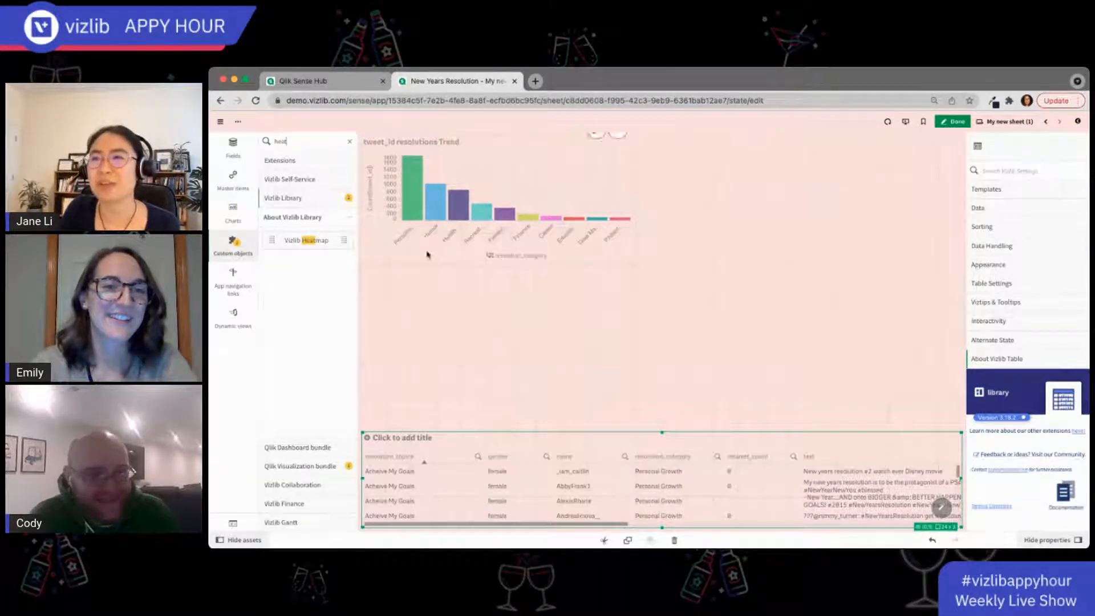
left_click_drag(306, 240, 962, 429)
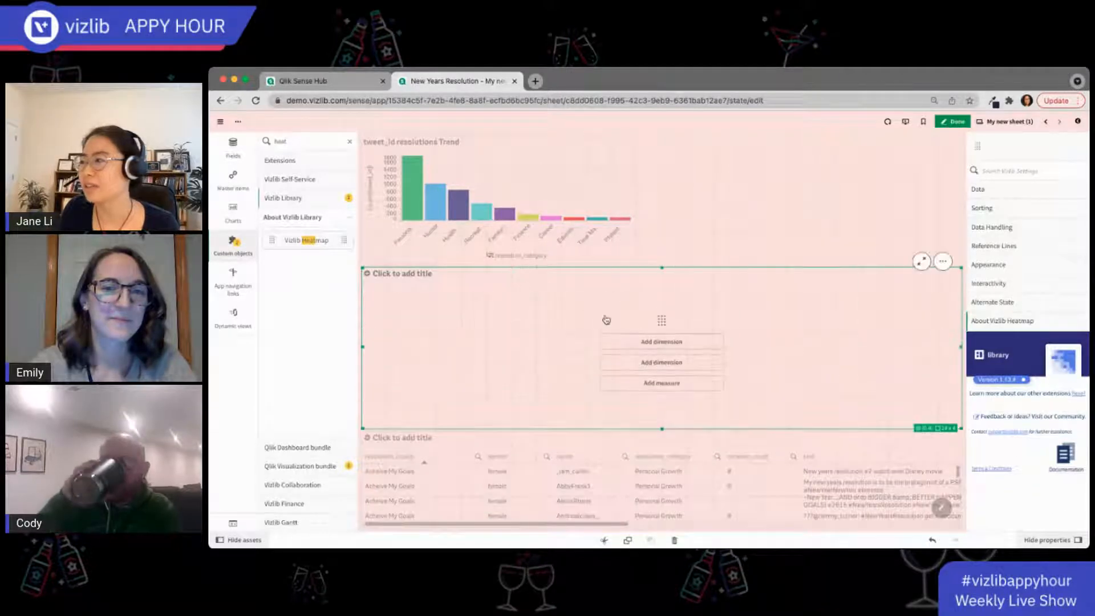
left_click_drag(363, 268, 626, 133)
Narrow the bar chart to about a fifth of the sheet's width and widen the heatmap to meet it.
left_click(629, 259)
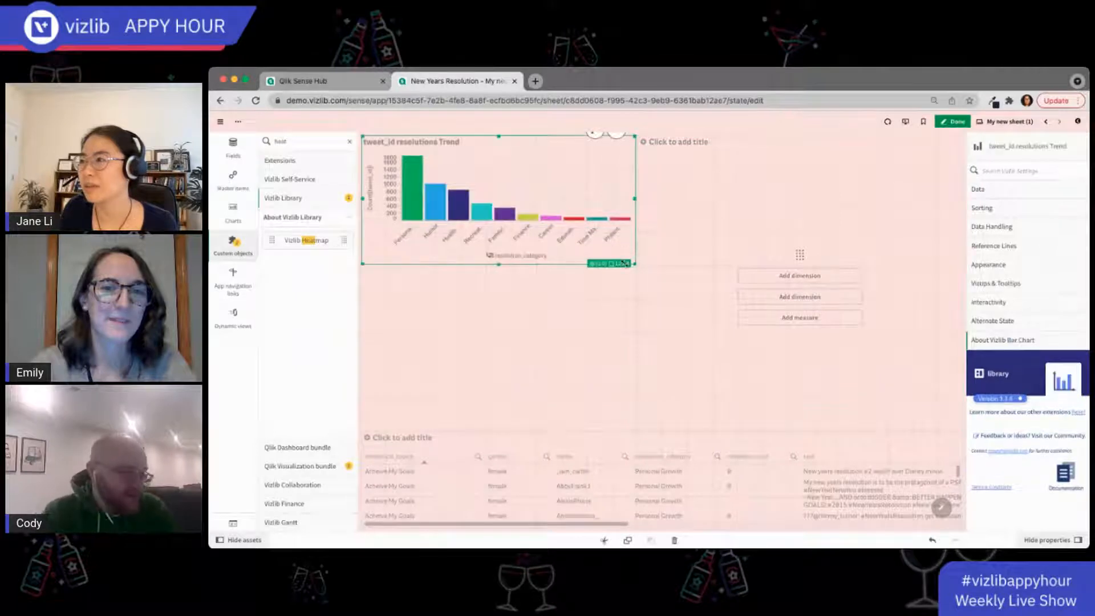
left_click_drag(625, 263, 484, 264)
left_click(641, 281)
left_click_drag(641, 281, 488, 280)
Add tweet_region as the heatmap's first dimension and resolution_category as its second.
left_click(708, 276)
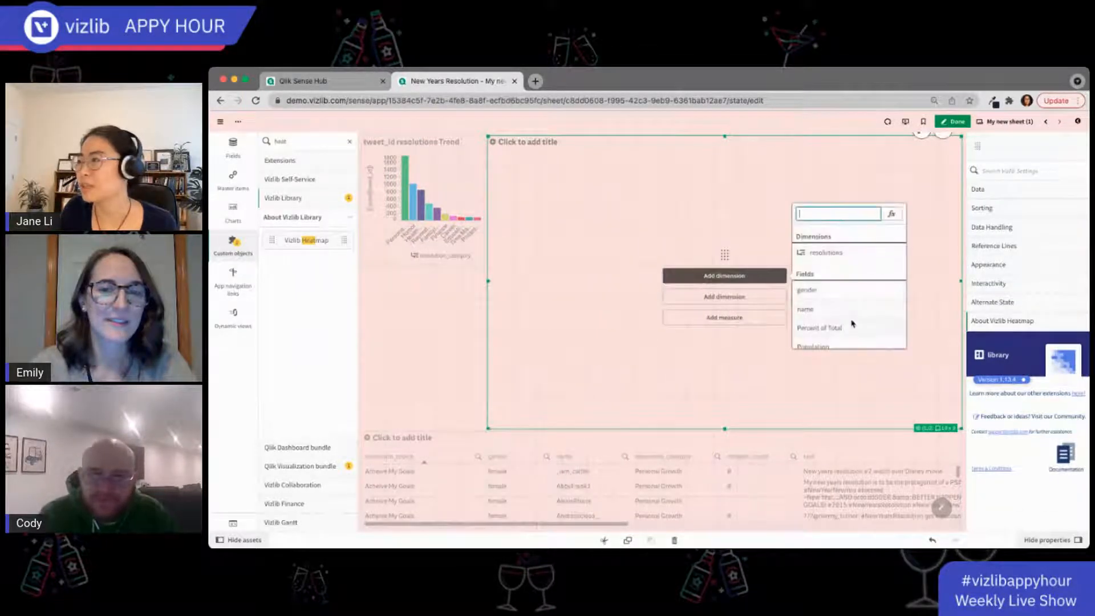
scroll(852, 324, "down", 5)
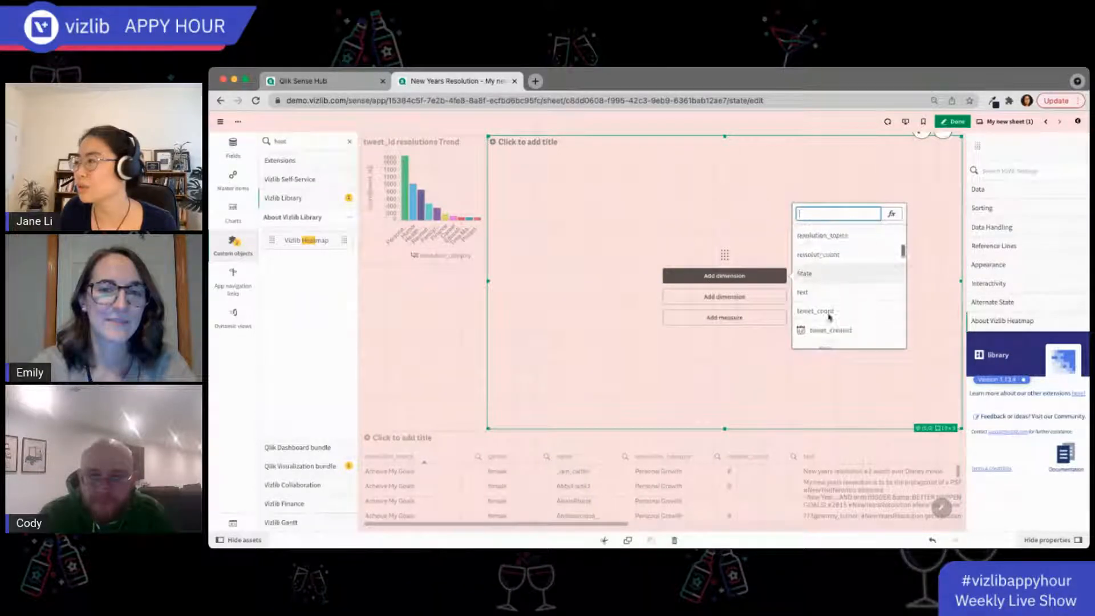
scroll(830, 318, "down", 6)
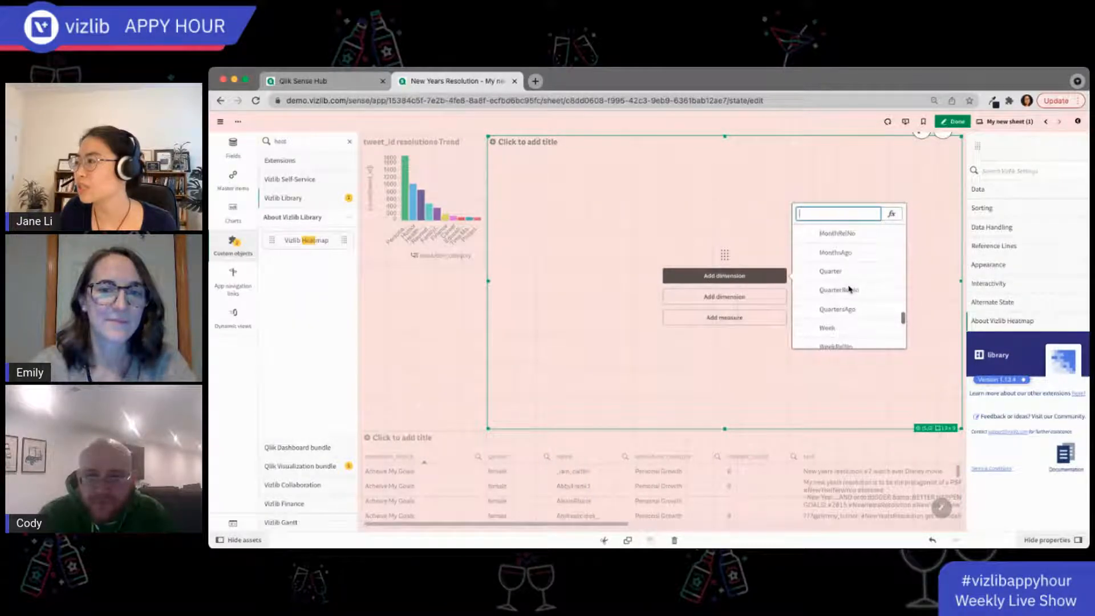
scroll(849, 290, "down", 5)
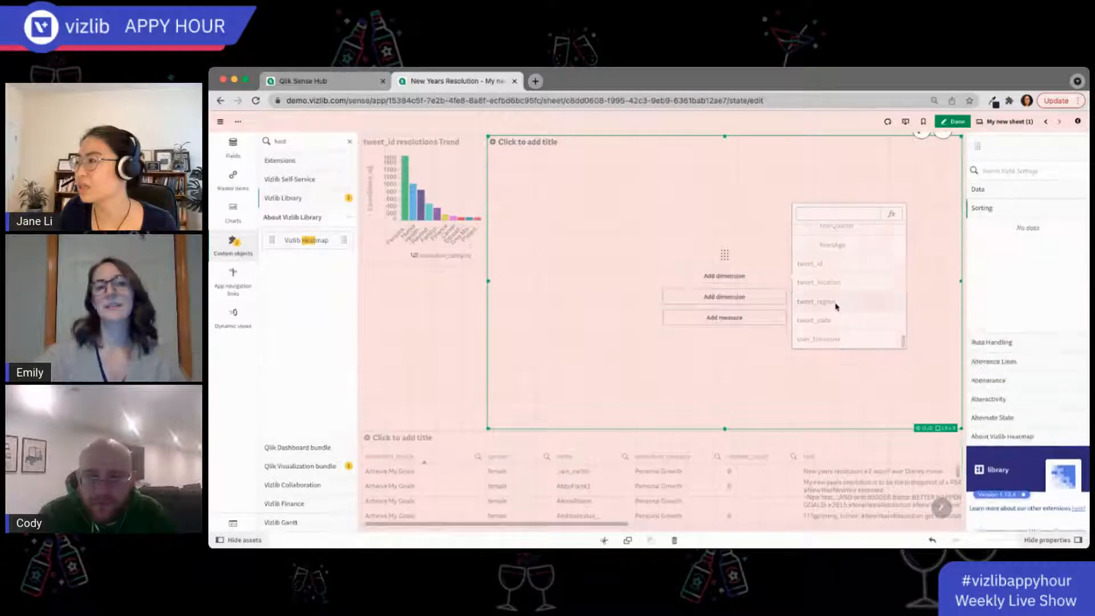
left_click(836, 303)
left_click(720, 297)
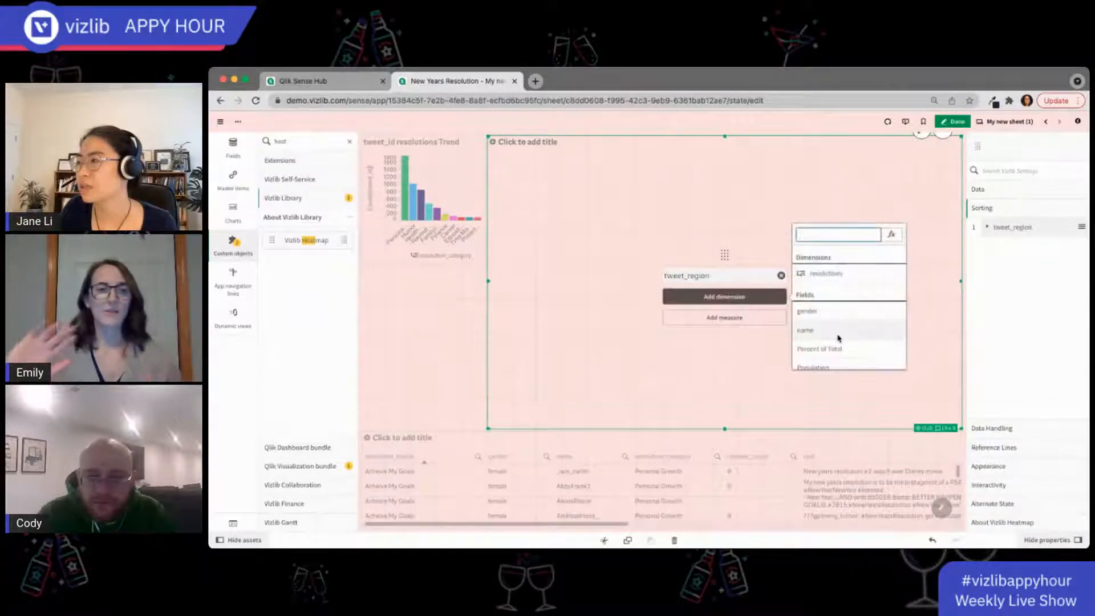
scroll(834, 282, "down", 1)
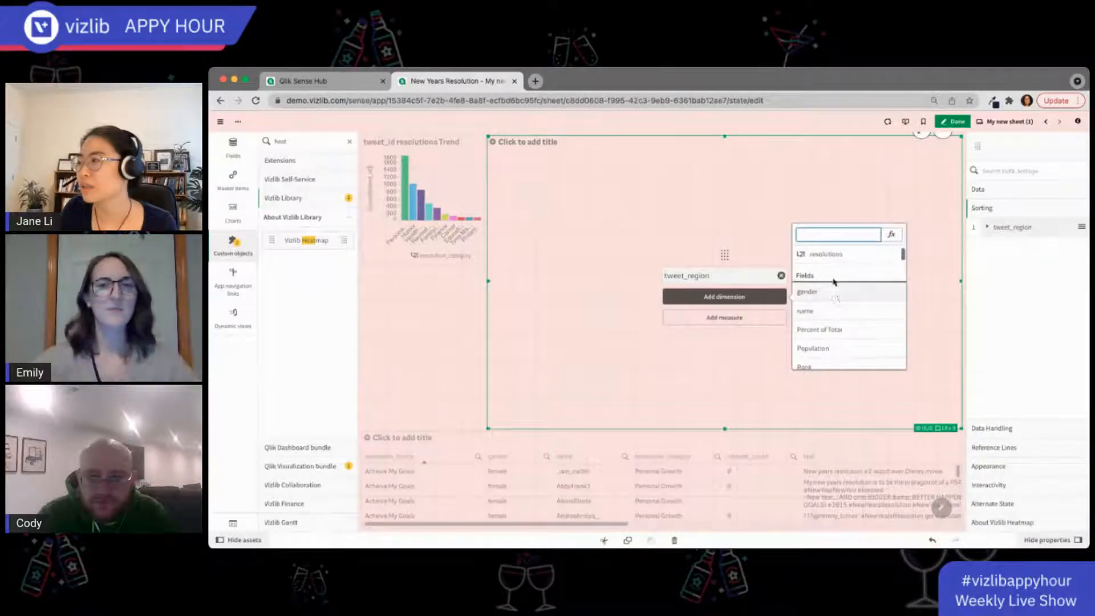
scroll(839, 296, "down", 3)
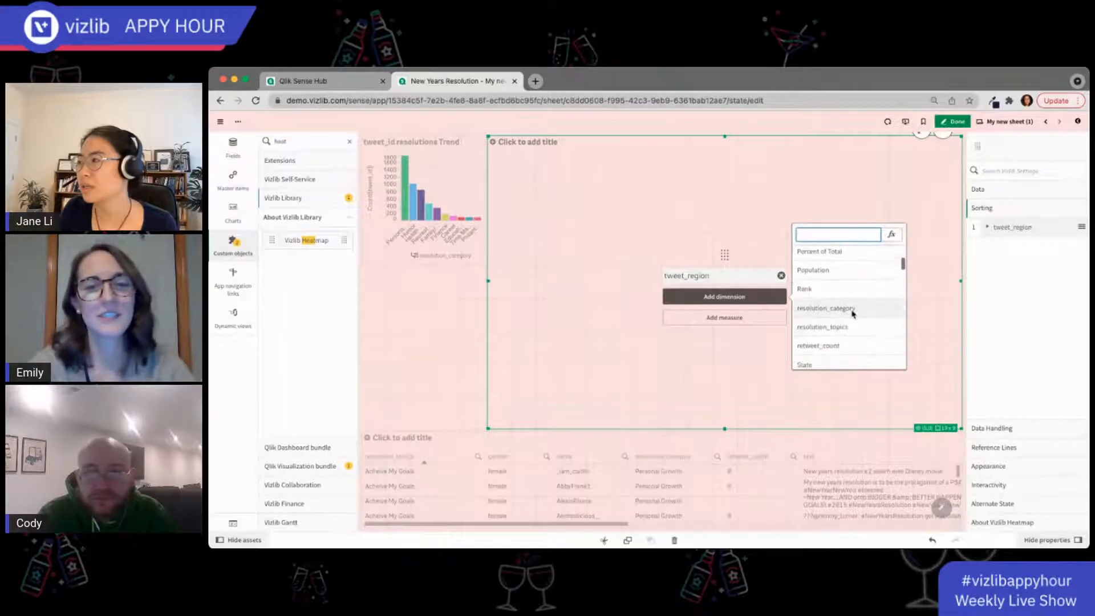
left_click(854, 309)
Add Count(tweet_id) as the heatmap's measure.
left_click(770, 318)
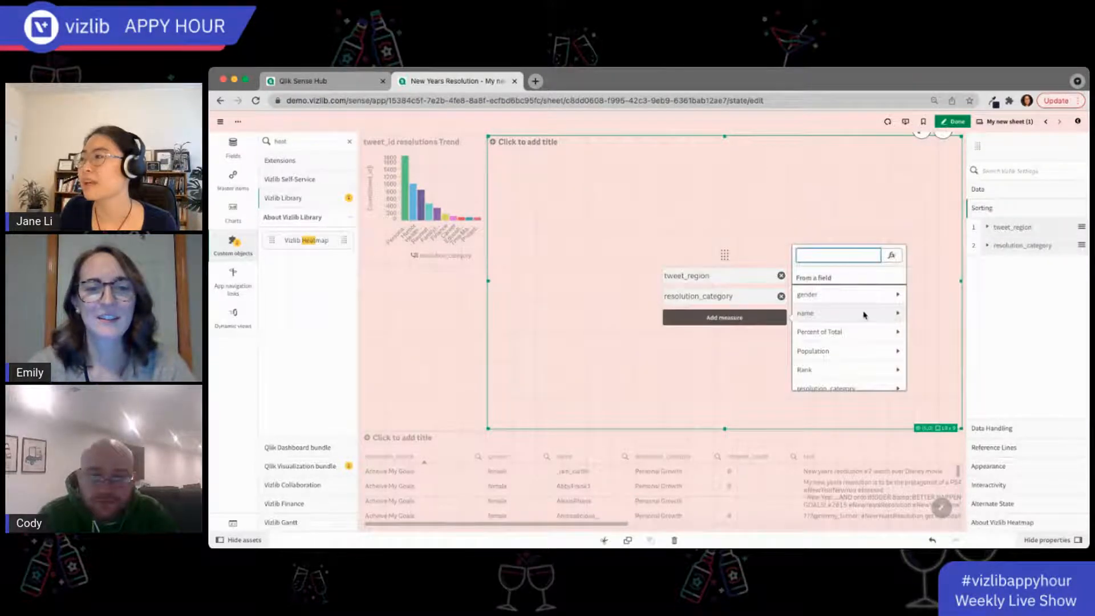
scroll(848, 349, "down", 5)
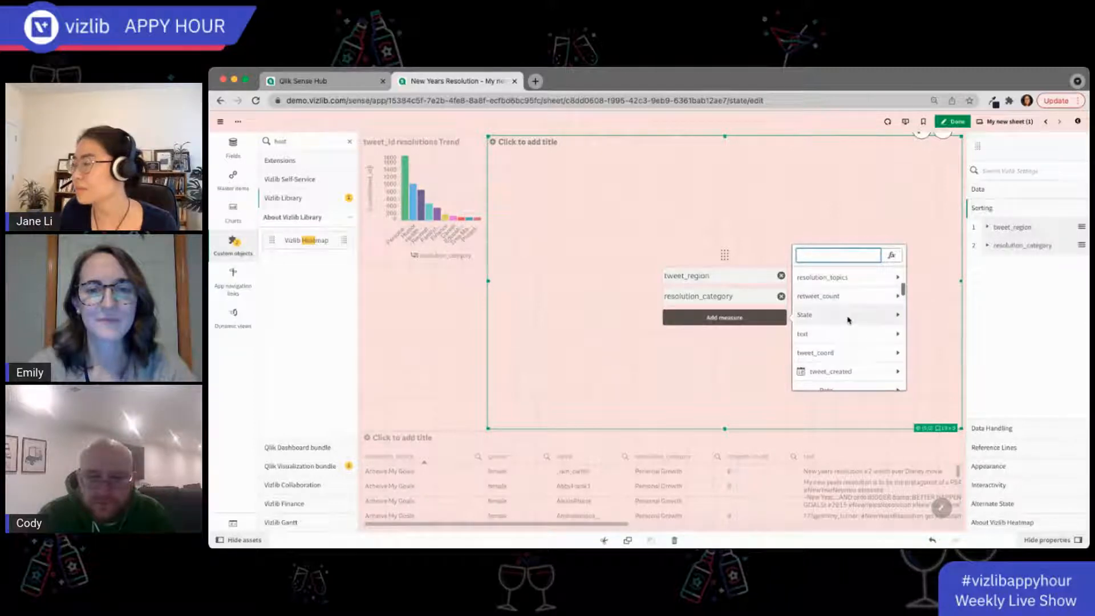
scroll(842, 295, "down", 8)
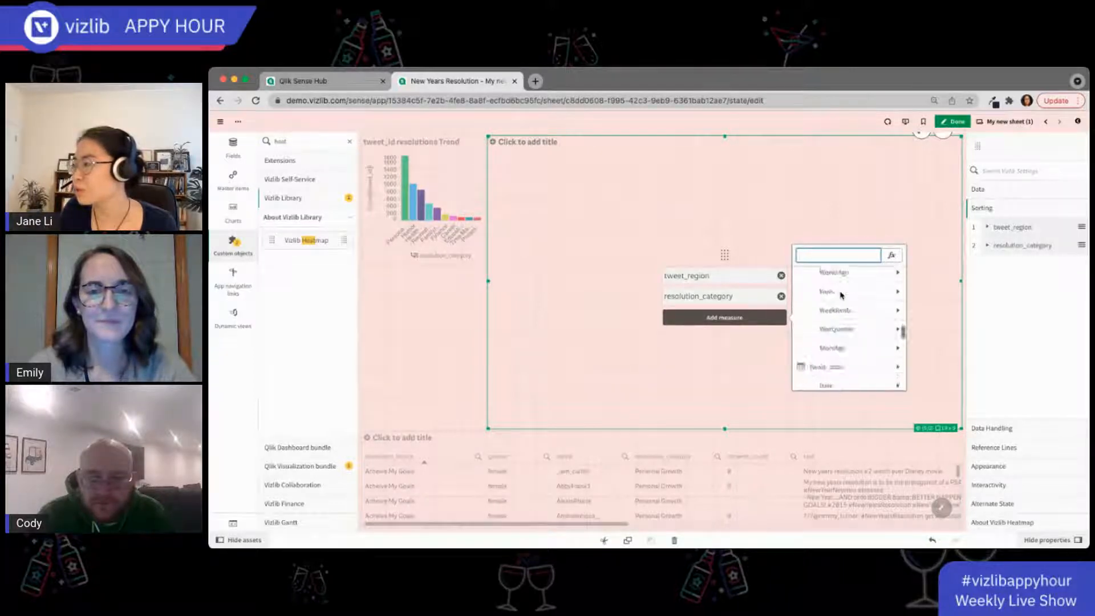
left_click(834, 342)
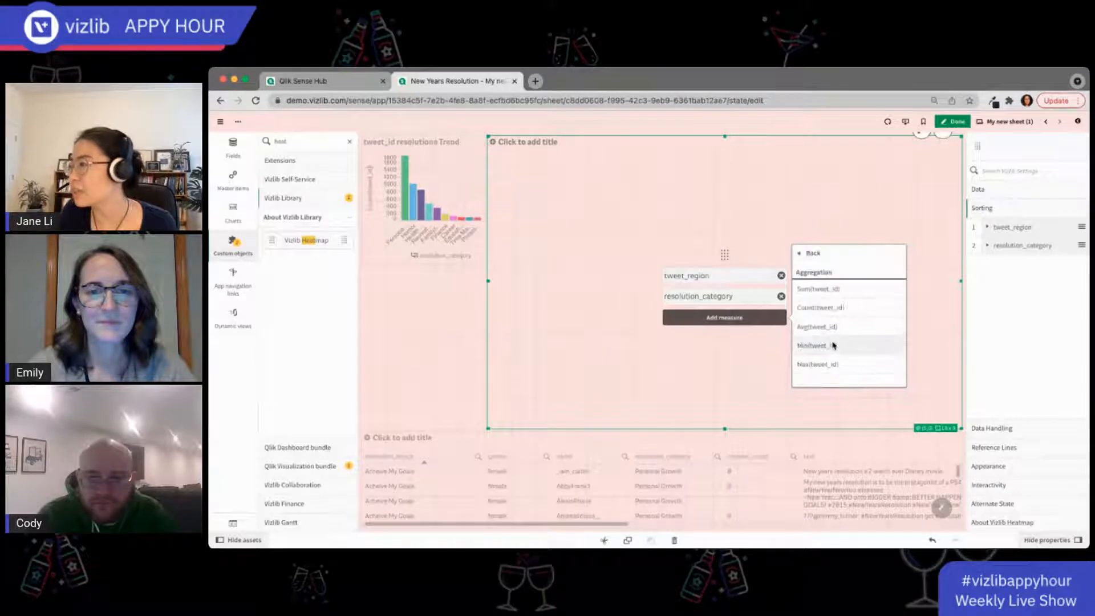
left_click(833, 306)
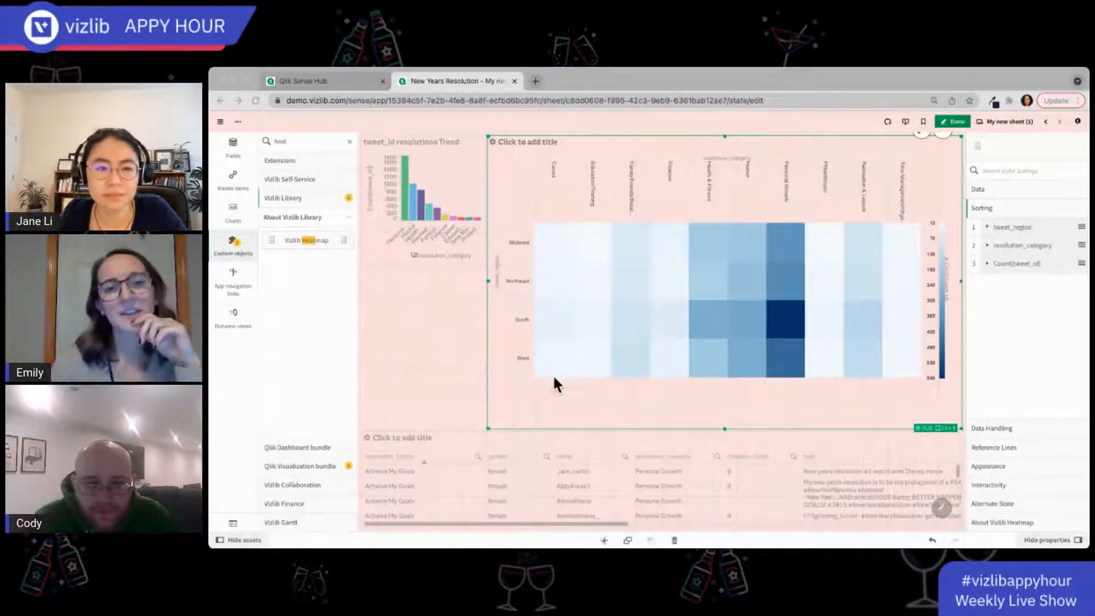
Shorten the heatmap to the bar chart's height and add a Vizlib Pie Chart, found by searching "pie", in the space below.
left_click(615, 521)
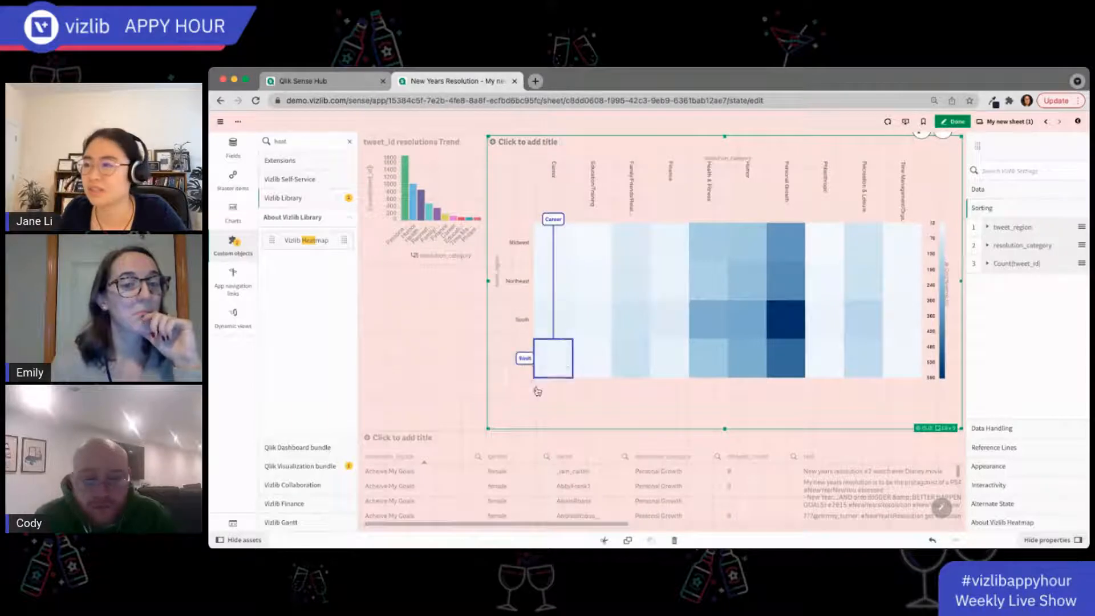
left_click_drag(488, 429, 489, 265)
double_click(302, 140)
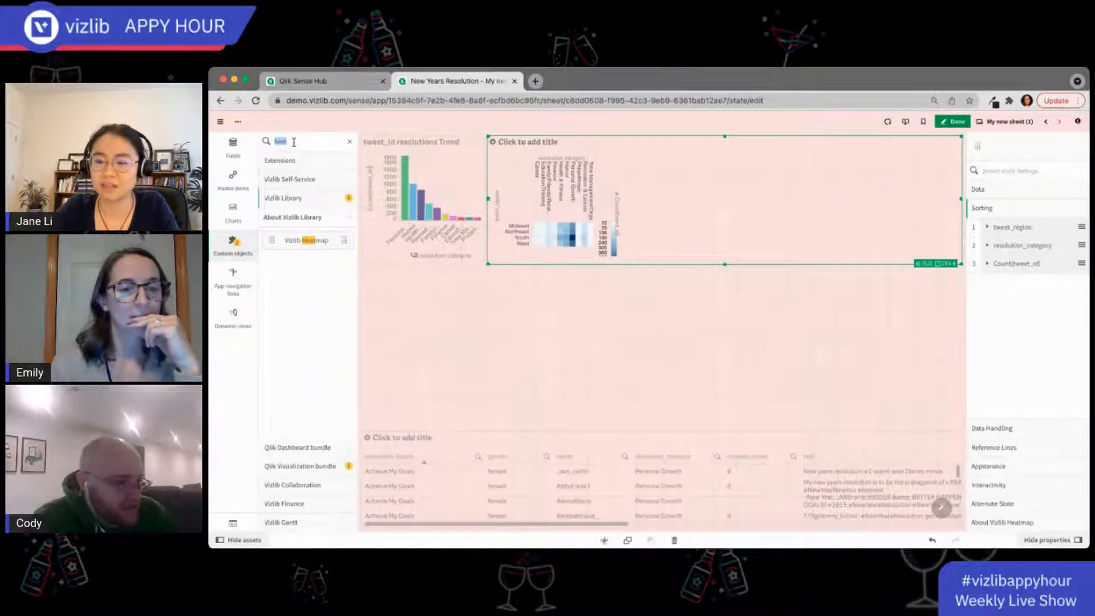
key("BackSpace")
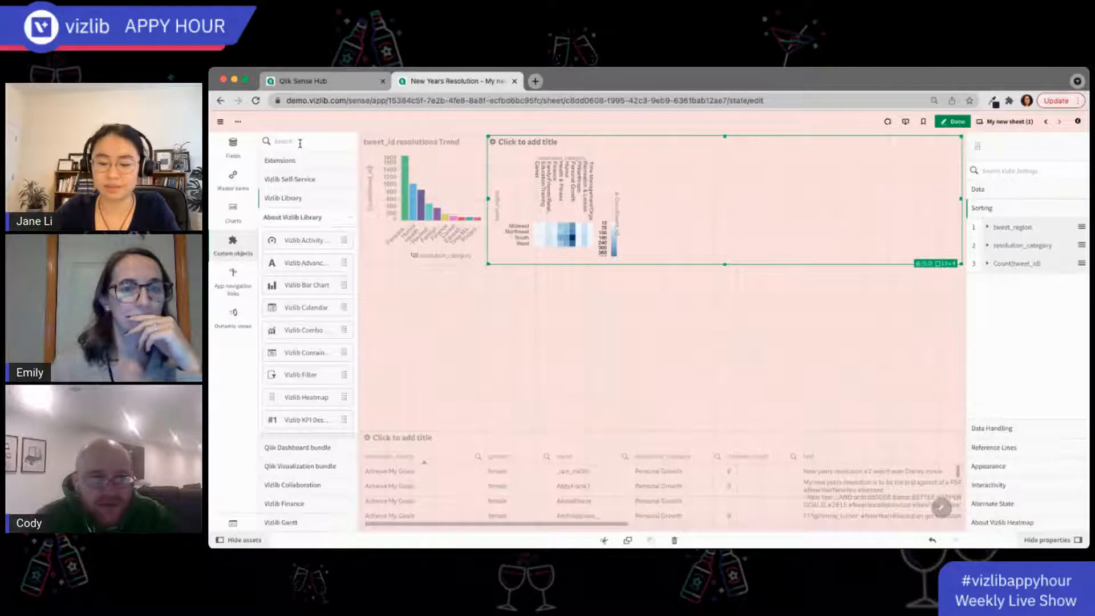
type("pie")
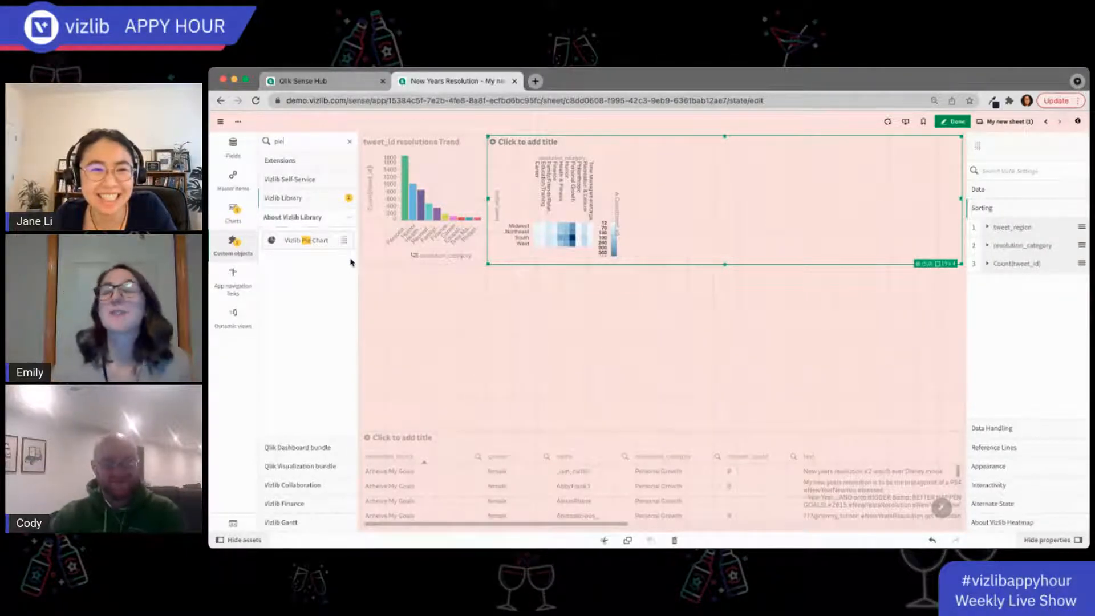
left_click_drag(325, 240, 669, 376)
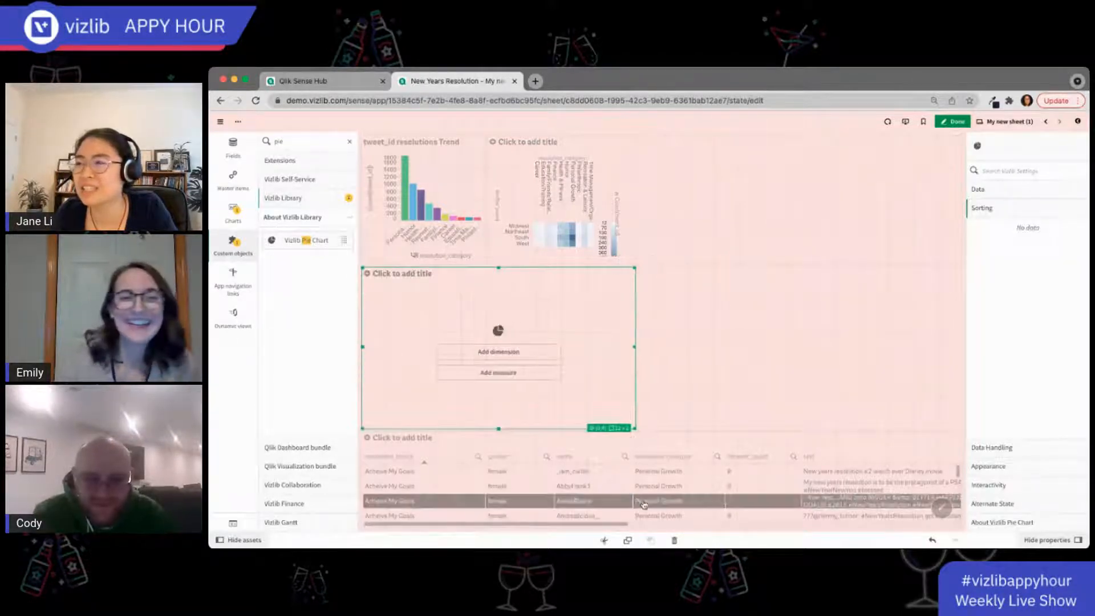
Set gender as the pie chart's dimension.
left_click(514, 351)
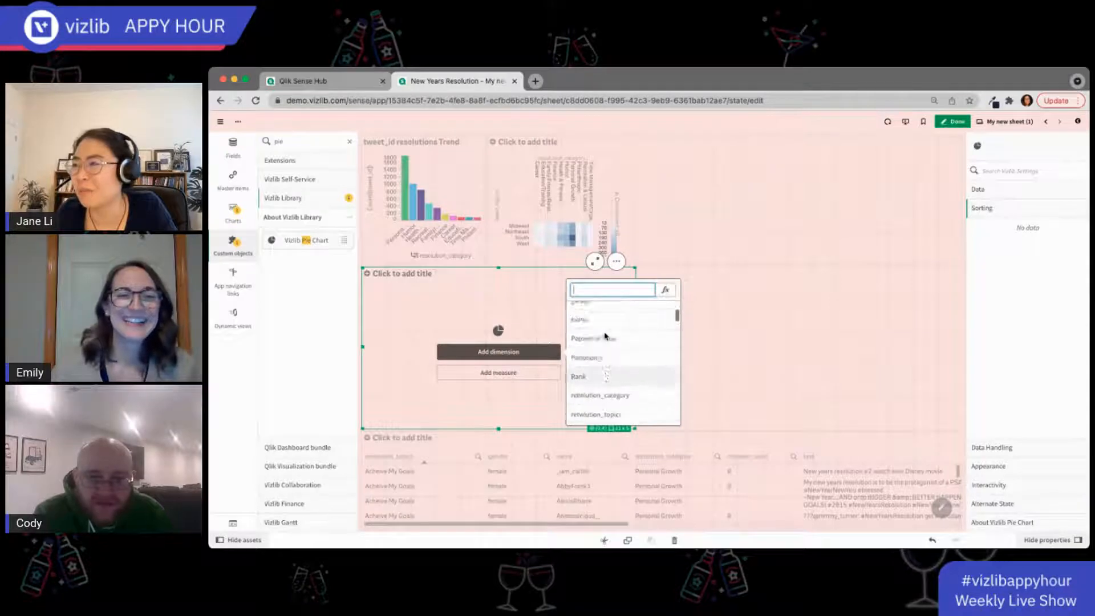
scroll(606, 337, "up", 2)
left_click(592, 374)
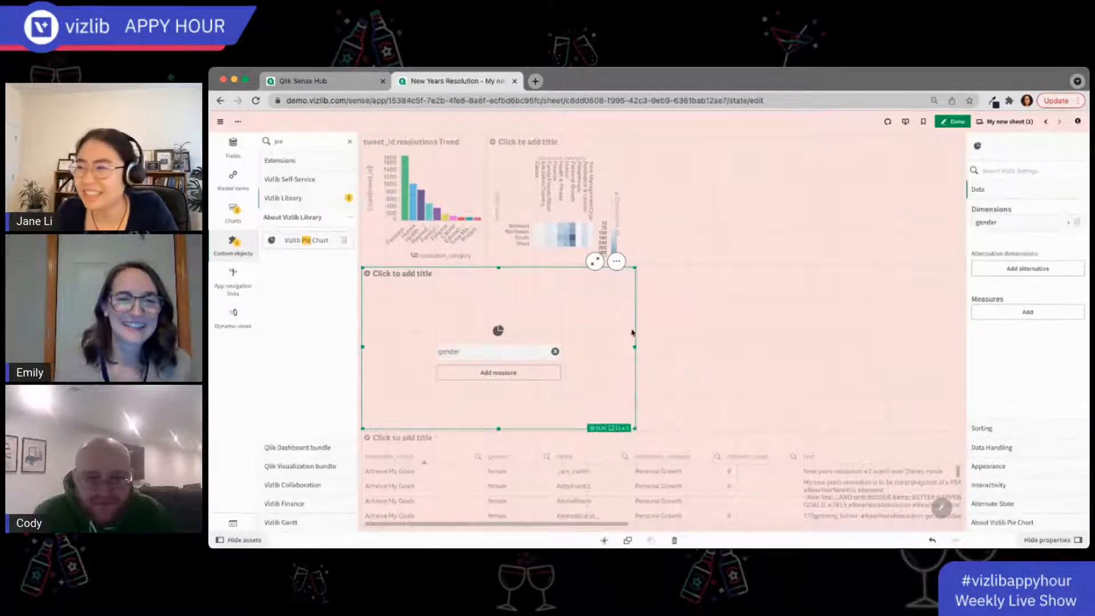
Set Count(tweet_id) as the pie chart's measure and finish editing the sheet.
left_click(505, 374)
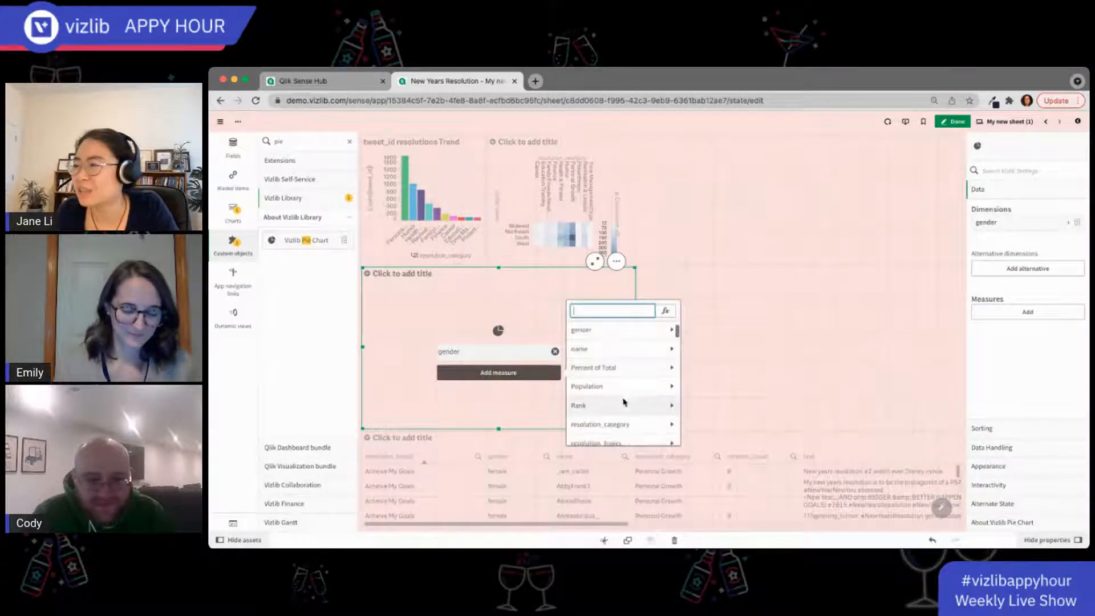
scroll(633, 415, "down", 4)
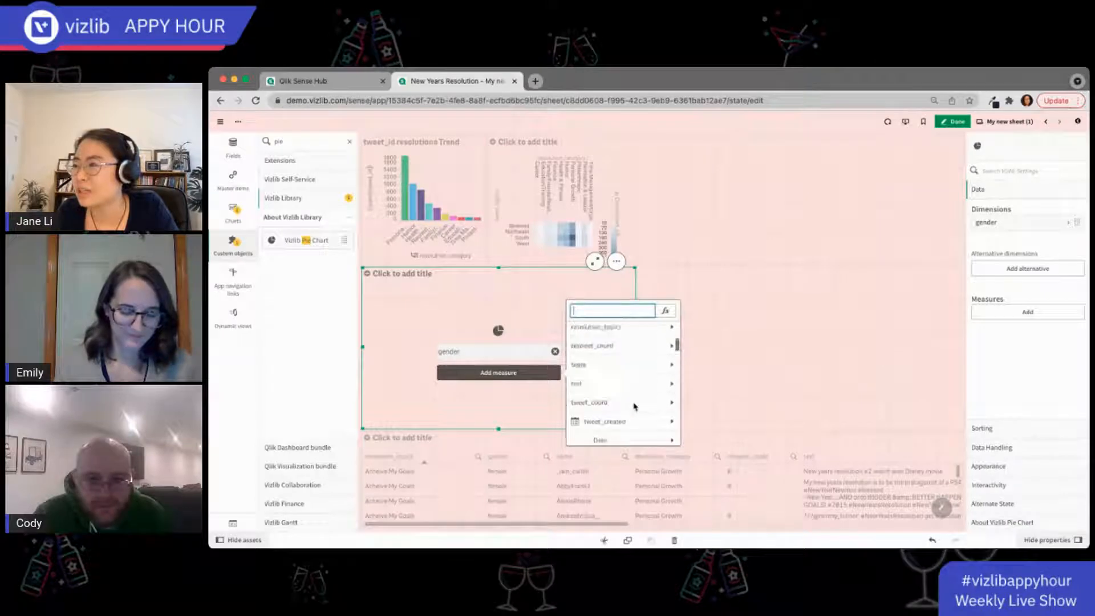
scroll(635, 406, "down", 4)
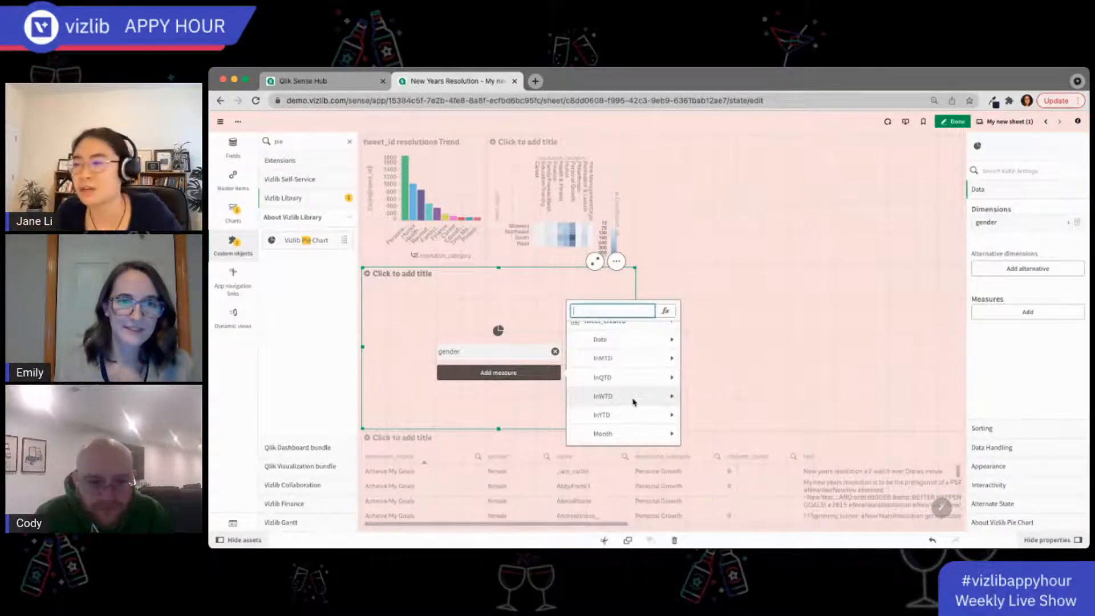
scroll(635, 402, "down", 4)
scroll(635, 401, "down", 5)
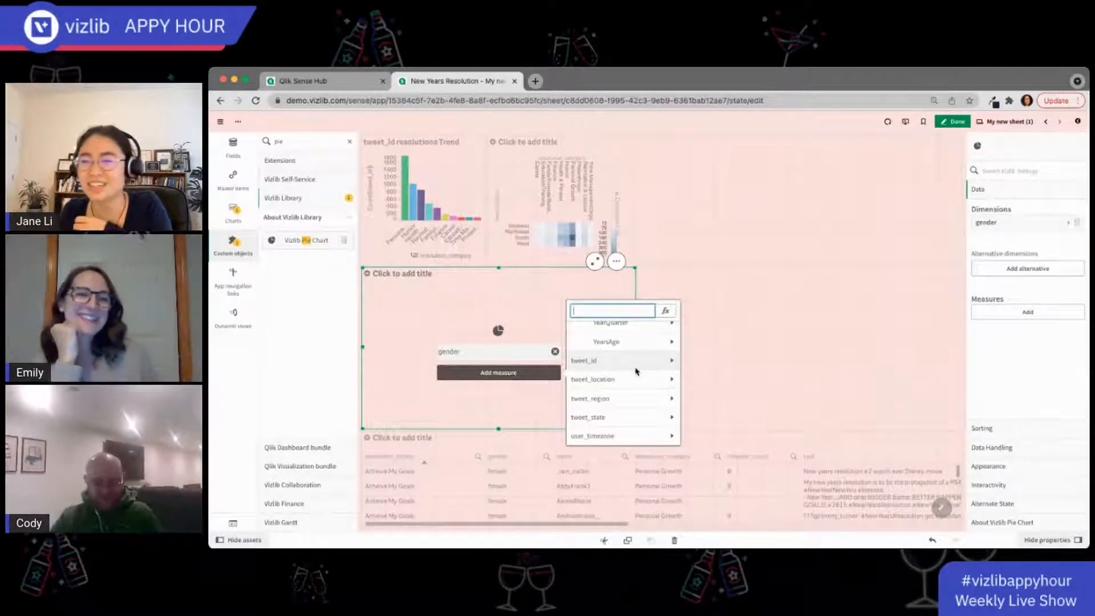
left_click(636, 368)
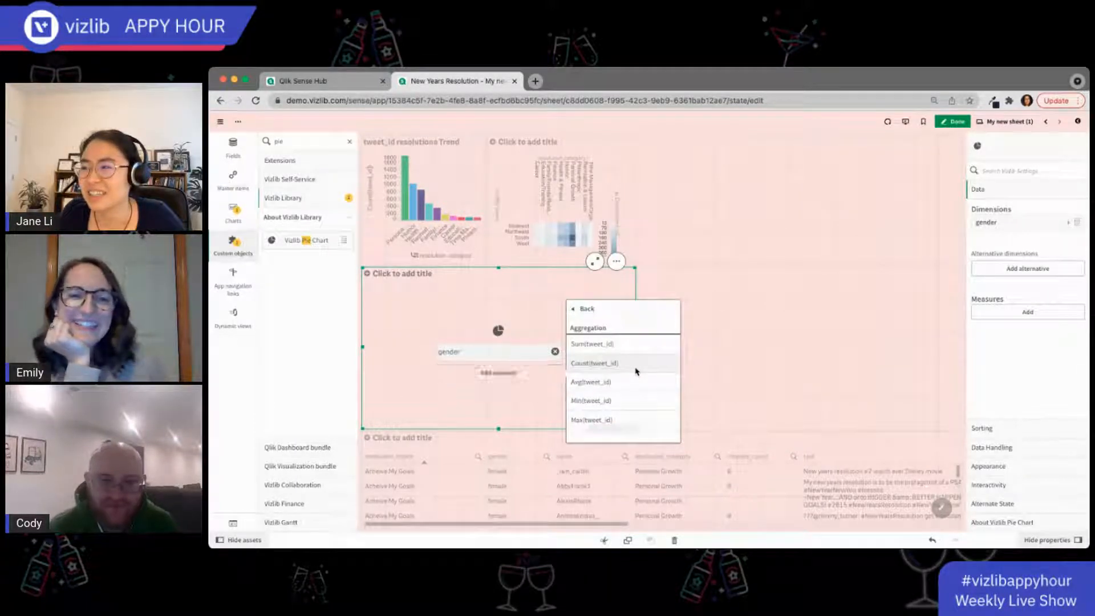
left_click(636, 365)
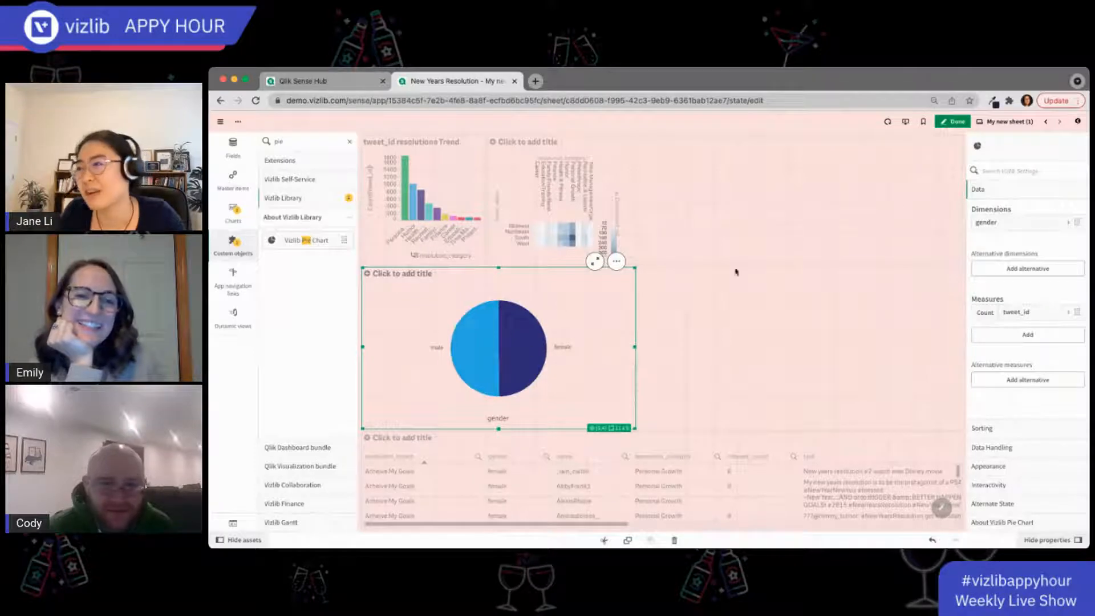
left_click(954, 122)
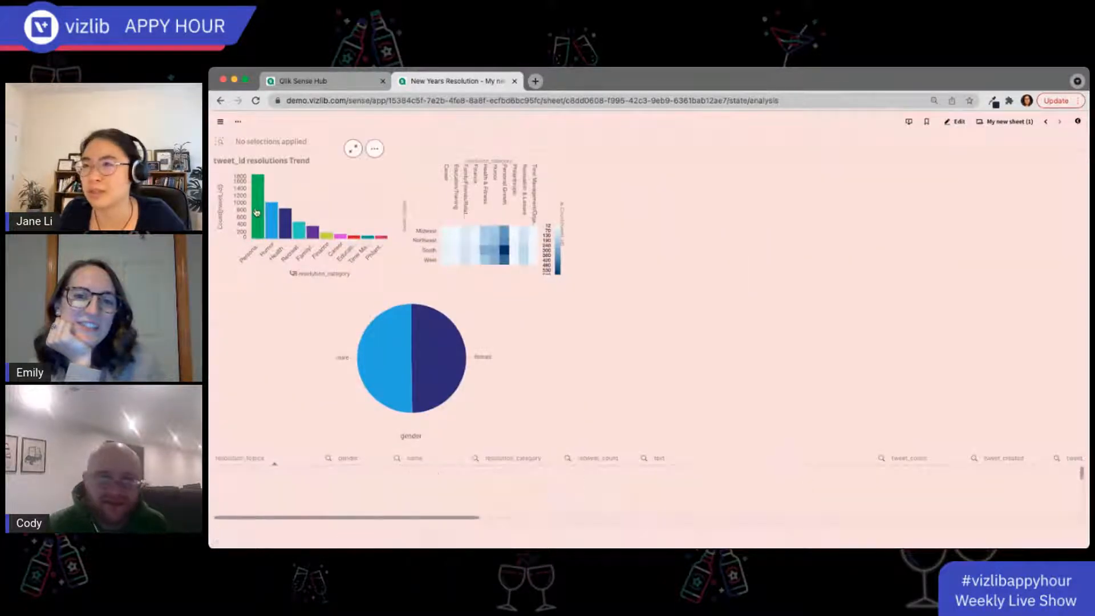
Drill the bar chart down through Personal Growth to the Be more positive topic and clear the selections.
mouse_move(256, 213)
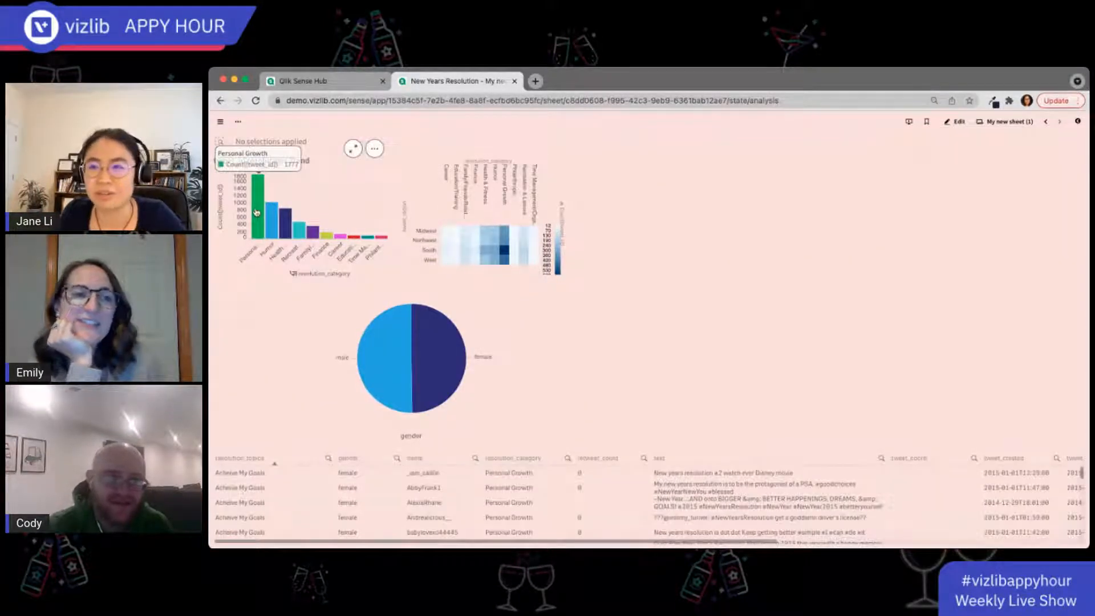
left_click(256, 213)
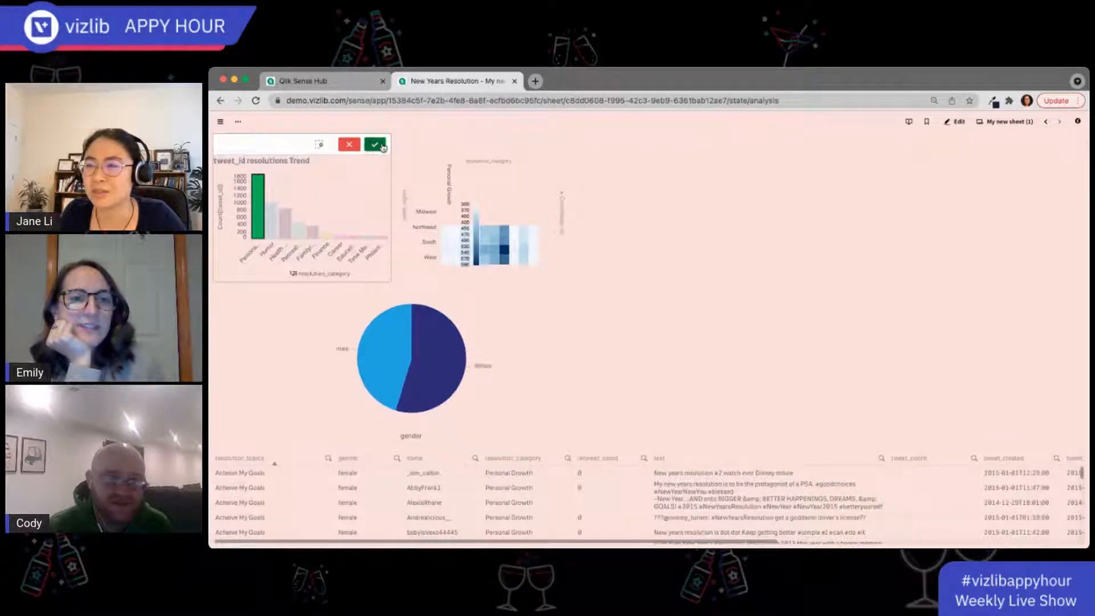
left_click(375, 145)
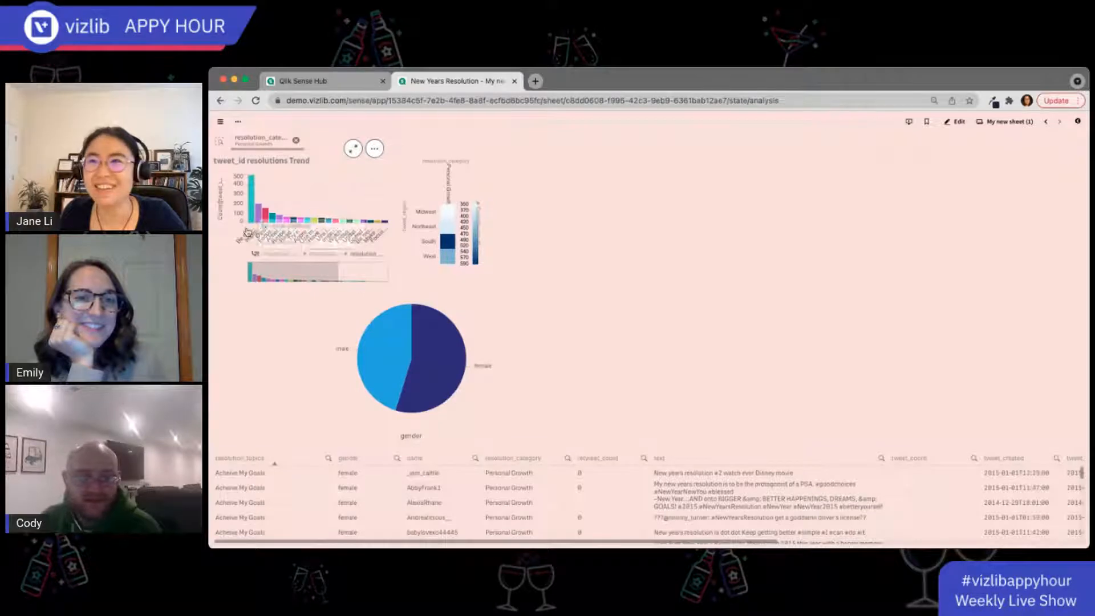
left_click(251, 197)
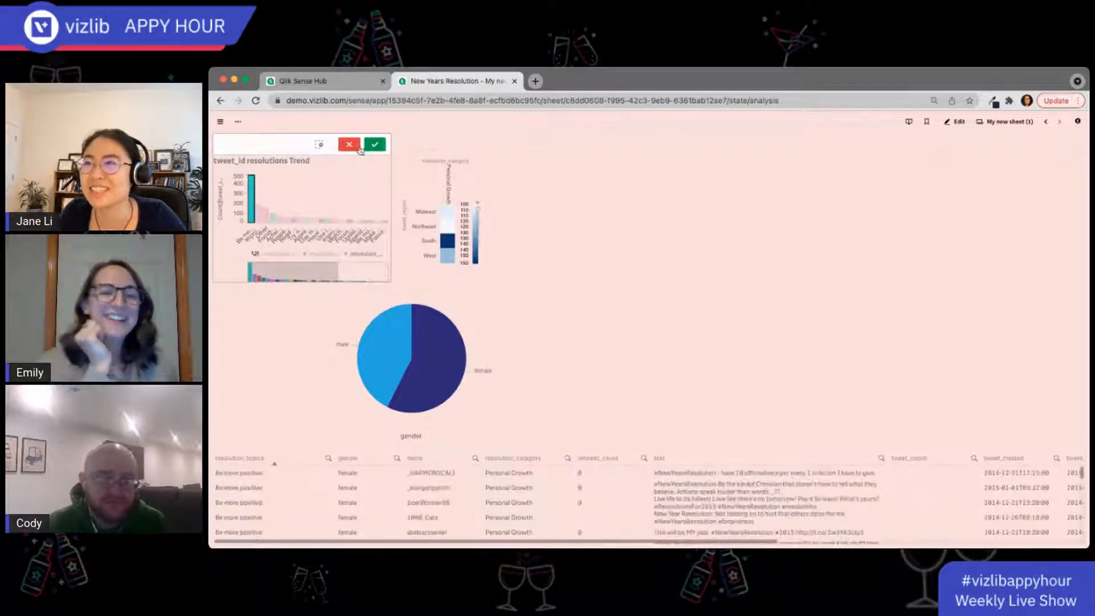
left_click(376, 146)
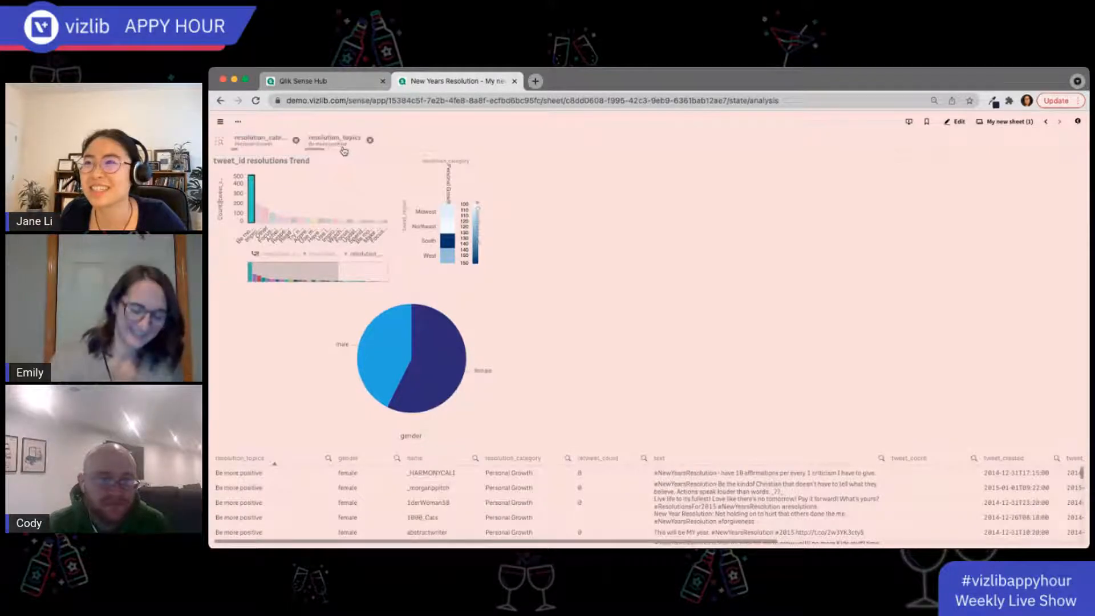
left_click(295, 140)
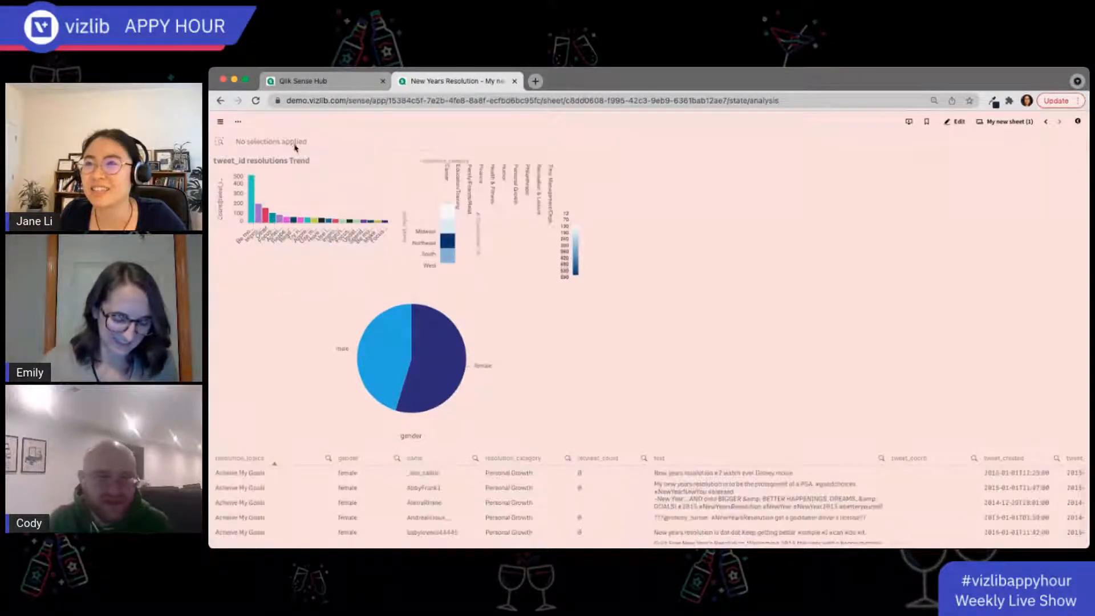
Drill the bar chart into Health & Fitness, select the Quit smoking topic, and clear the selections.
left_click(285, 223)
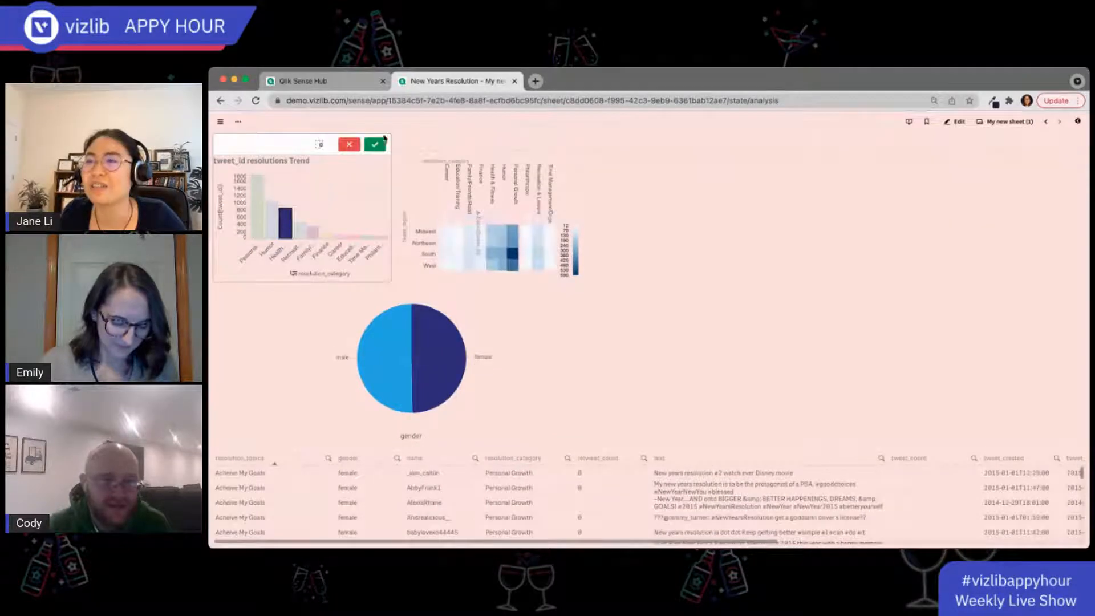
left_click(375, 146)
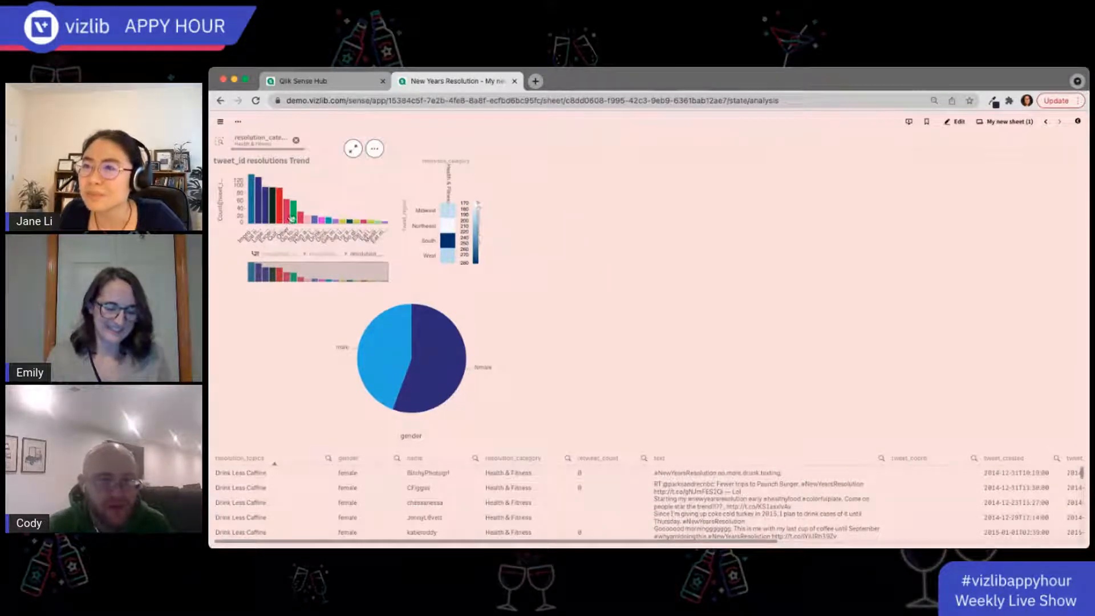
mouse_move(297, 219)
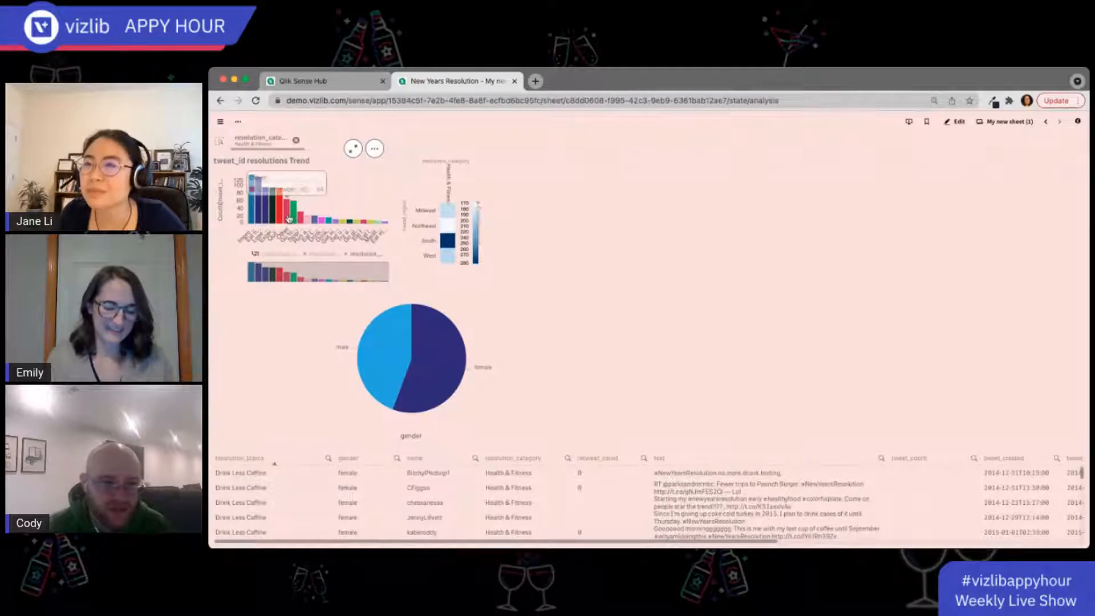
left_click(280, 218)
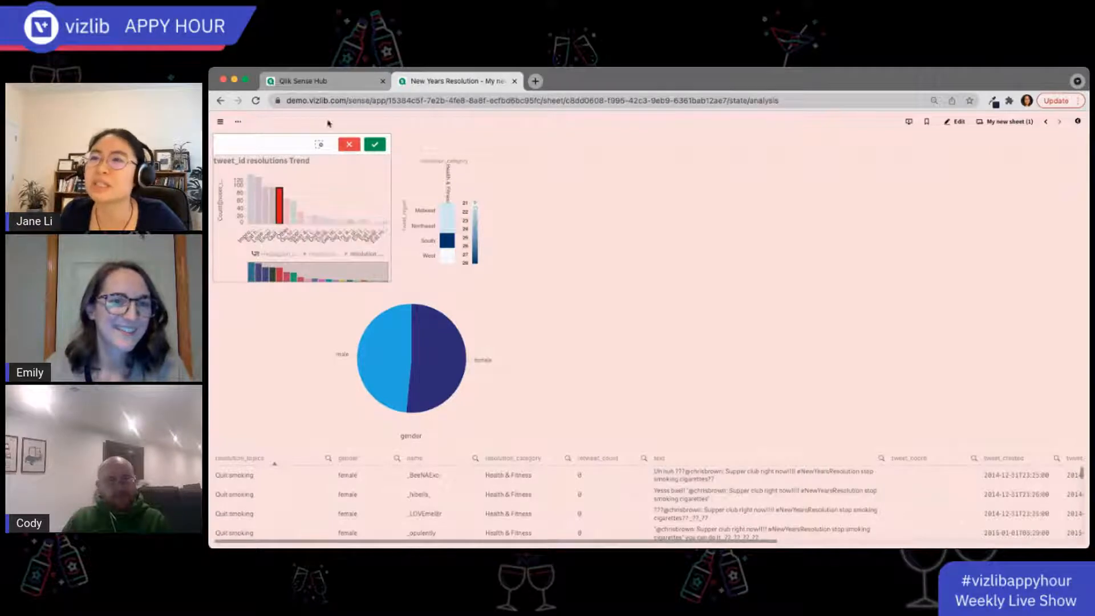
left_click(350, 146)
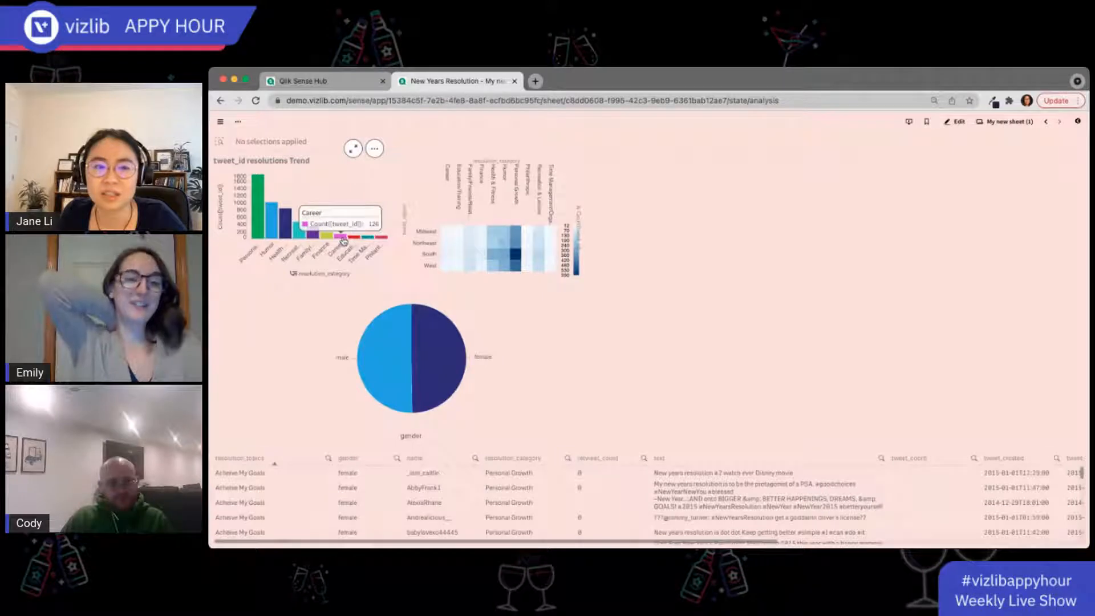
Reopen the sheet for editing and move and enlarge the heatmap to fill the empty area beside the bar and pie charts.
left_click(956, 122)
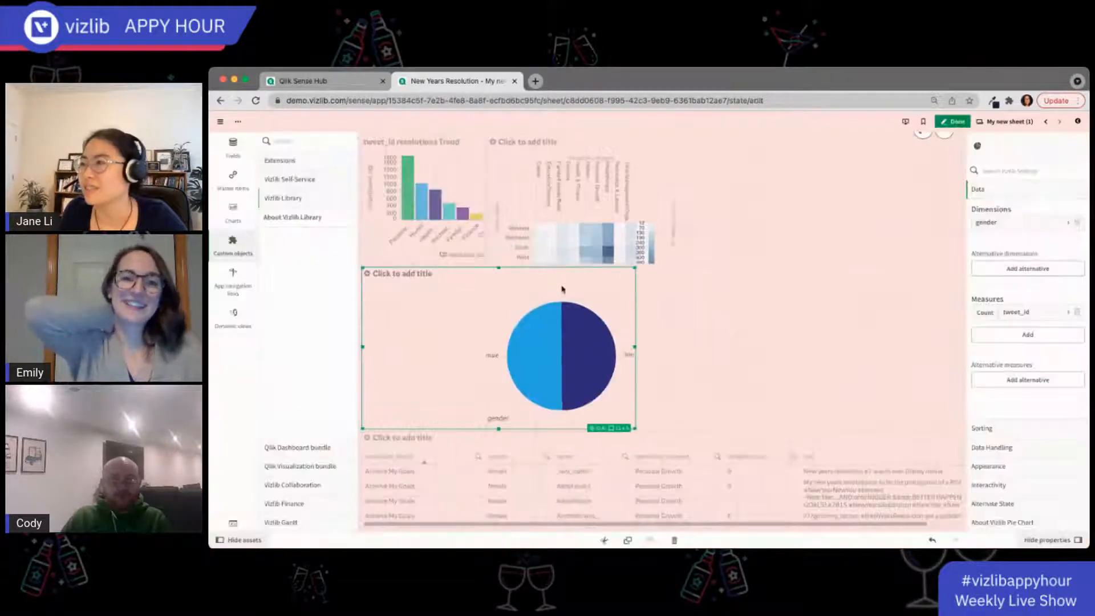
left_click(636, 242)
left_click_drag(488, 266, 589, 382)
left_click(590, 382)
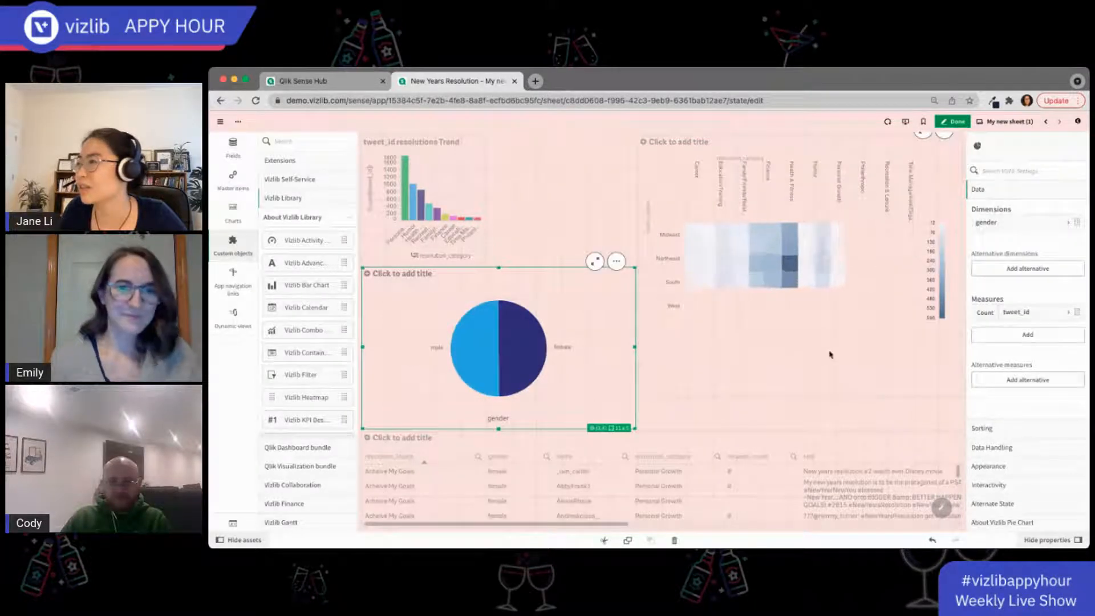
Set the heatmap's mode to Full size expand in its appearance settings.
left_click(869, 331)
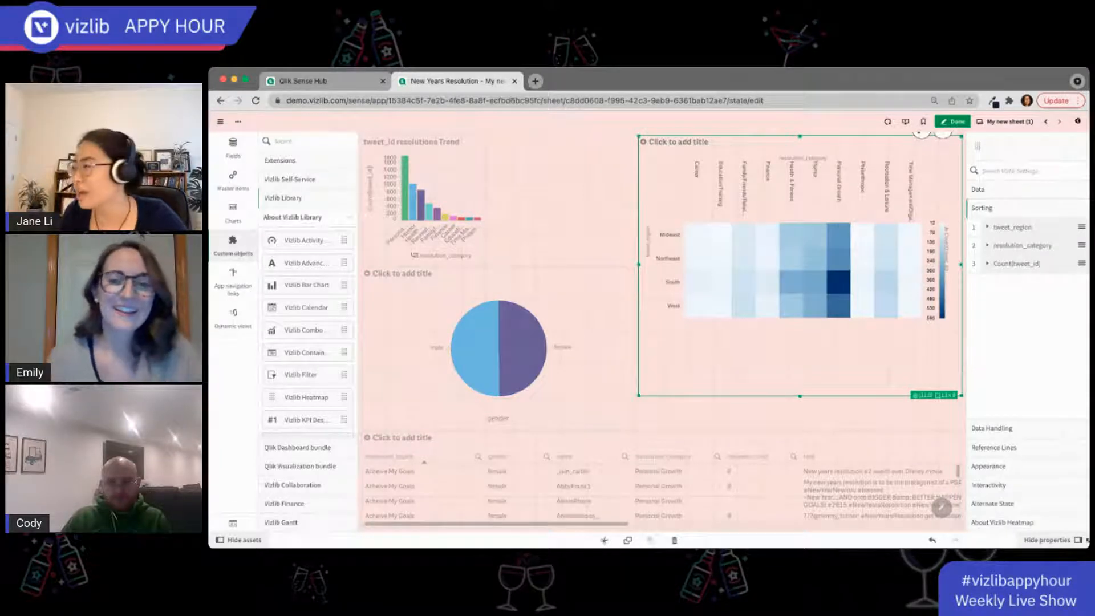
left_click(990, 467)
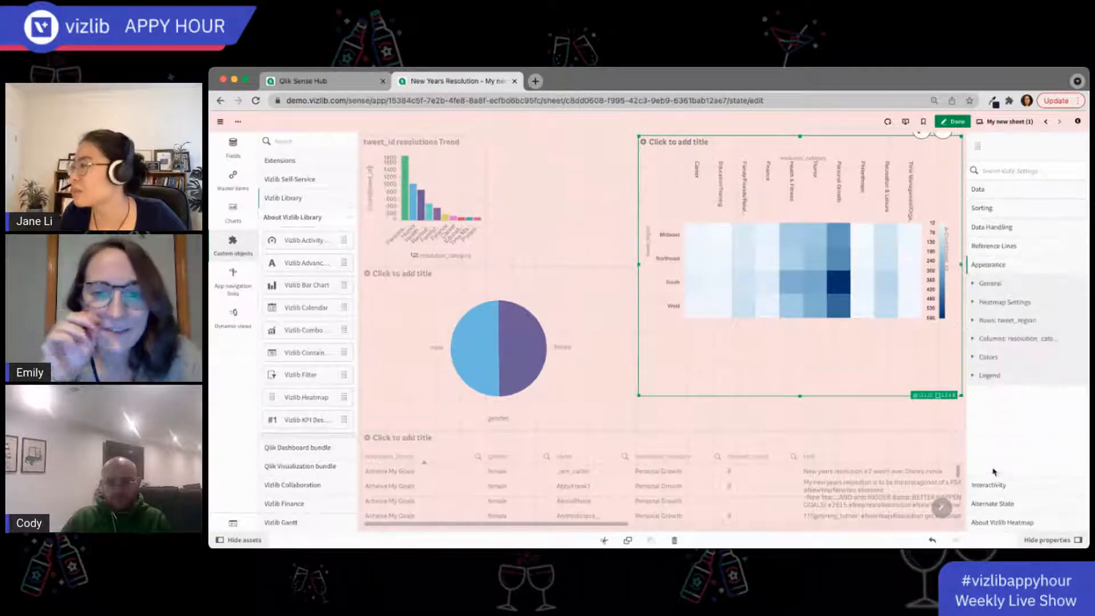
left_click(1033, 288)
scroll(1037, 465, "down", 3)
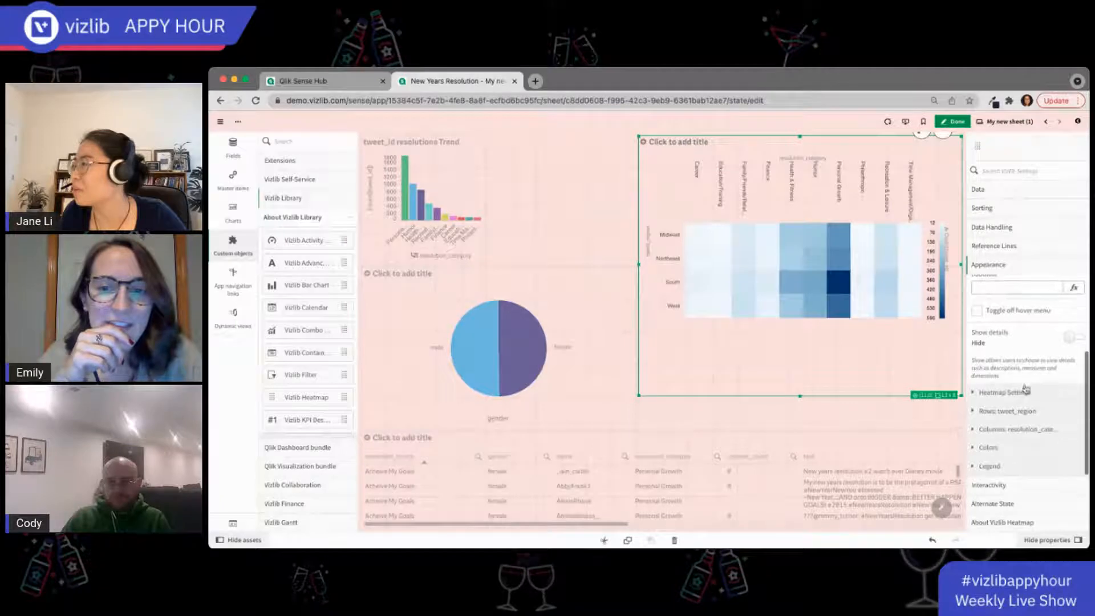
left_click(1024, 388)
scroll(1053, 388, "down", 2)
left_click(1075, 353)
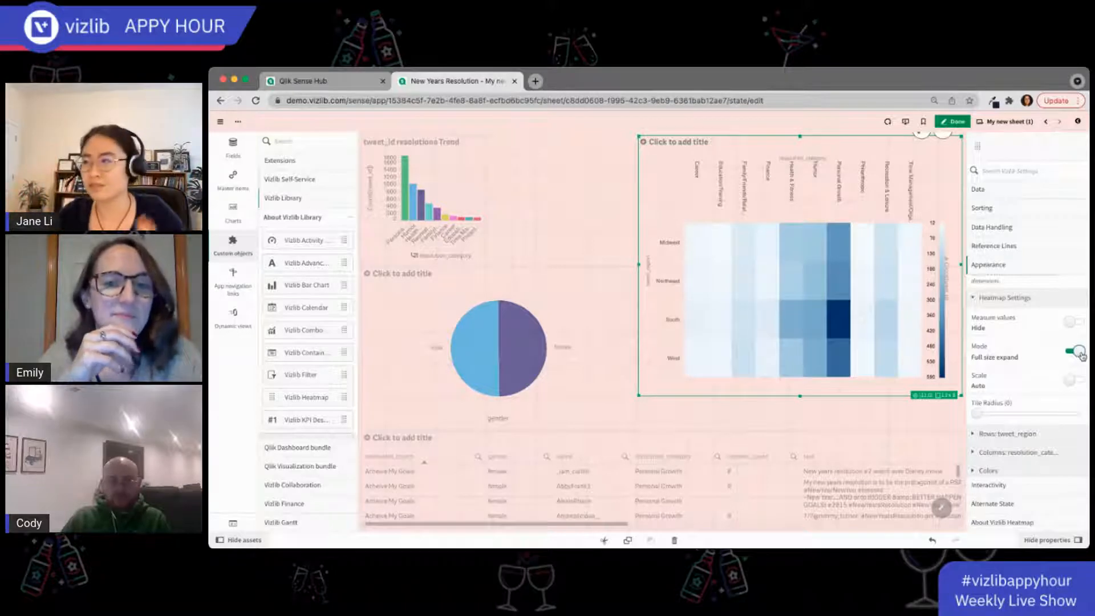
Narrow the pie chart by one grid column and extend the heatmap to the pie chart's edge and down to the table.
left_click(599, 292)
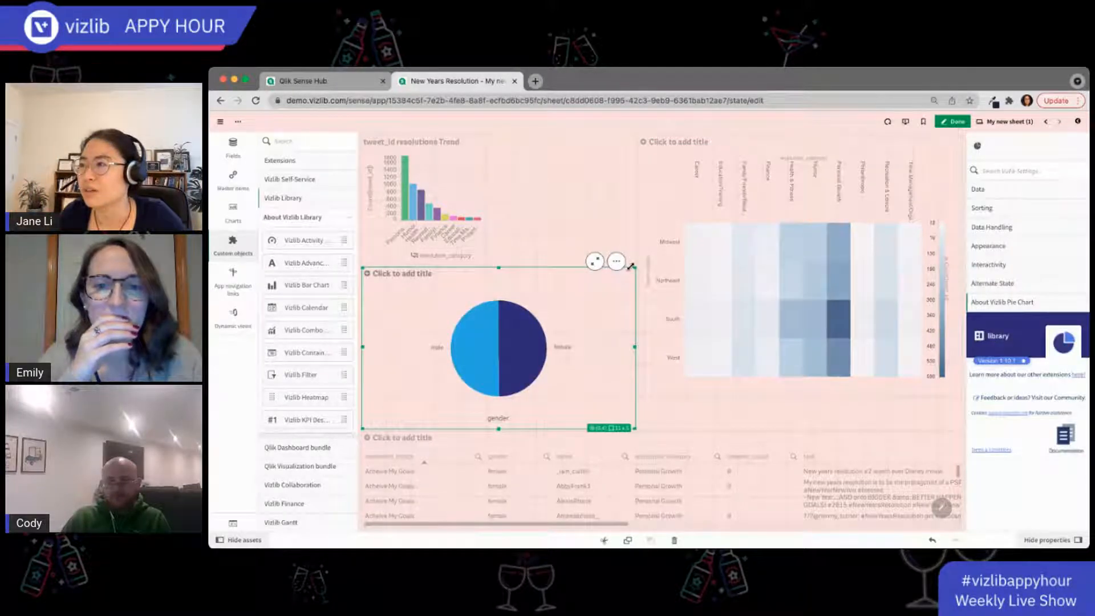
left_click_drag(630, 266, 609, 266)
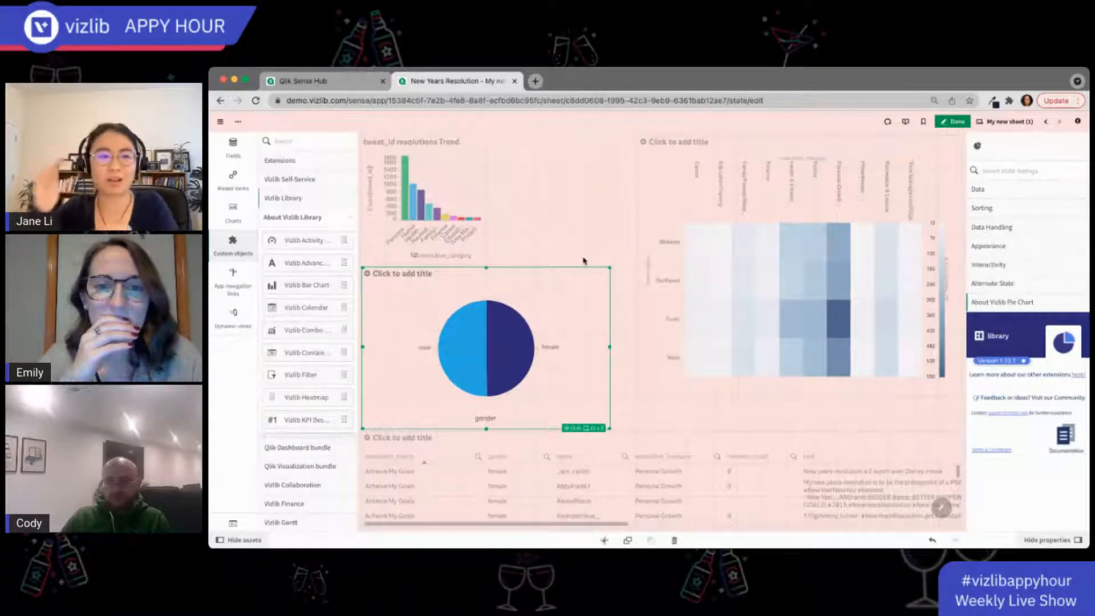
left_click(760, 391)
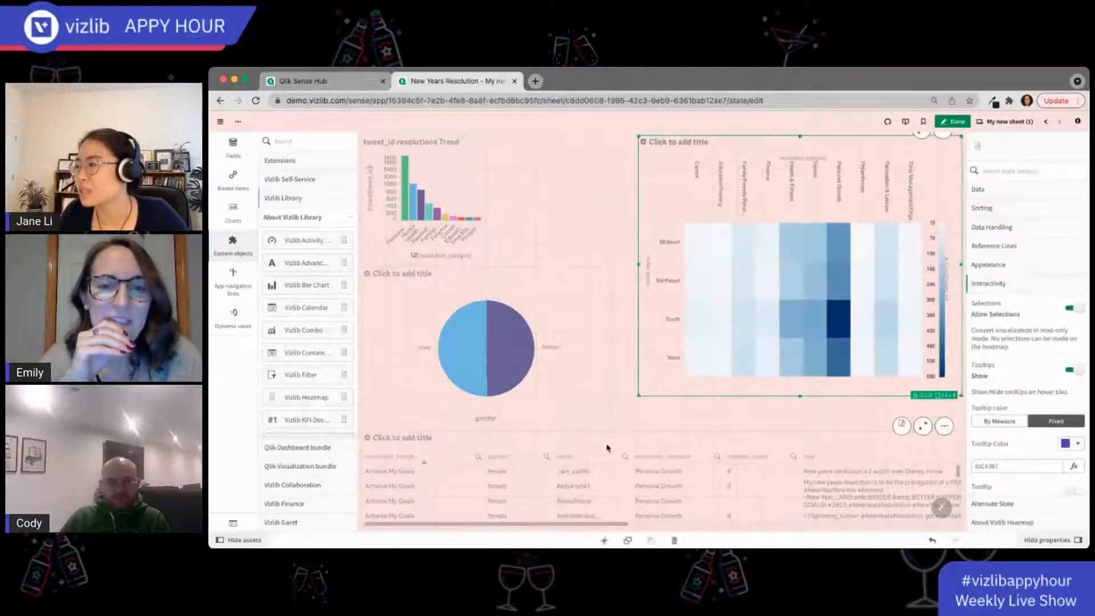
left_click_drag(640, 396, 613, 428)
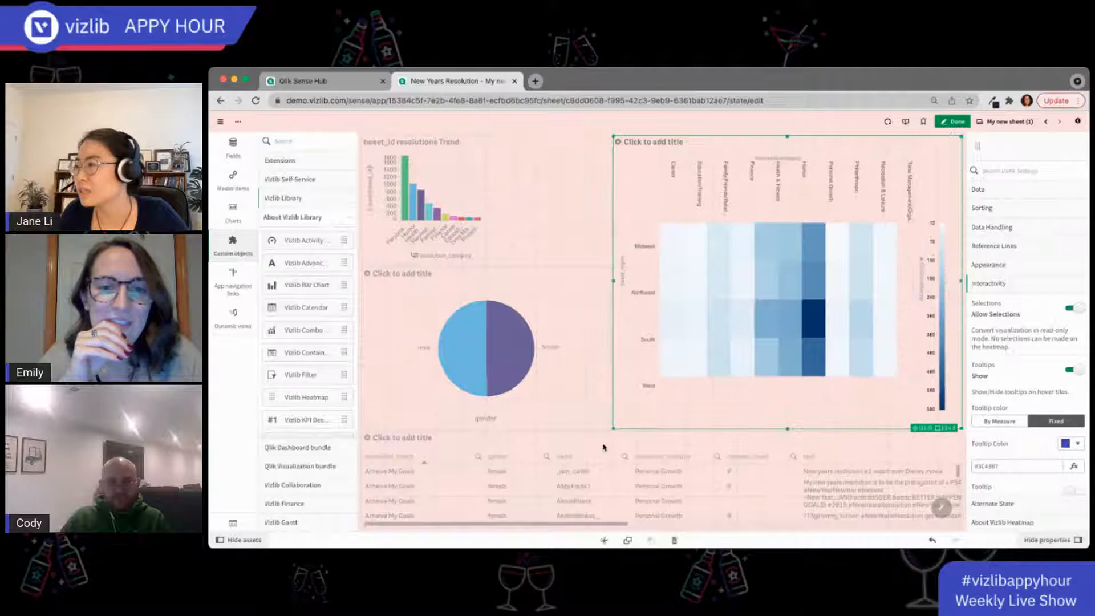
Add gender as an alternative dimension of the heatmap and finish editing the sheet.
left_click(1007, 193)
left_click(1037, 292)
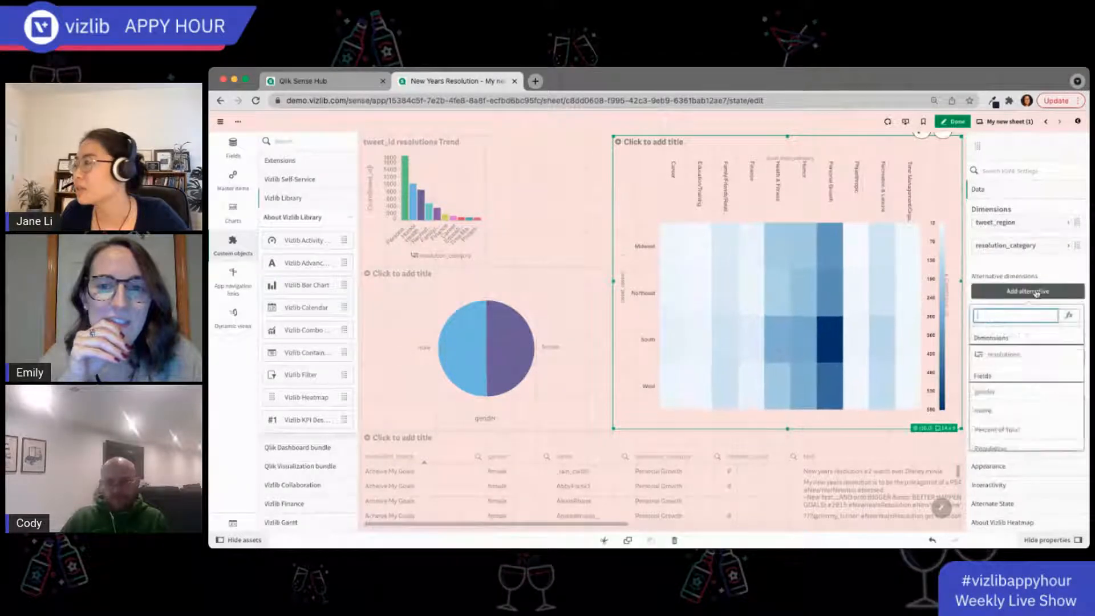
left_click(990, 392)
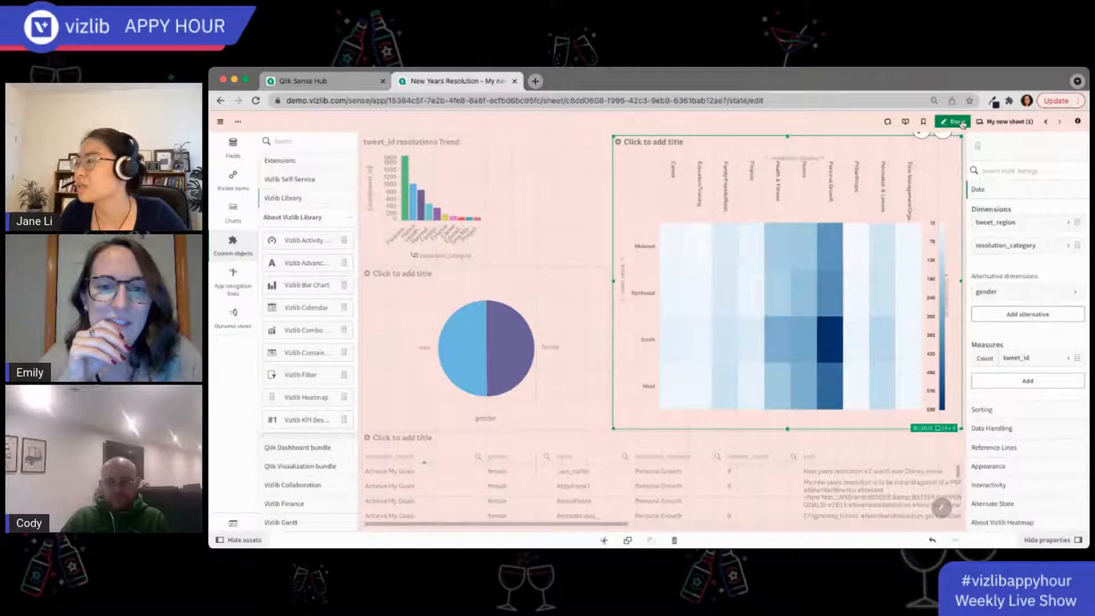
left_click(962, 124)
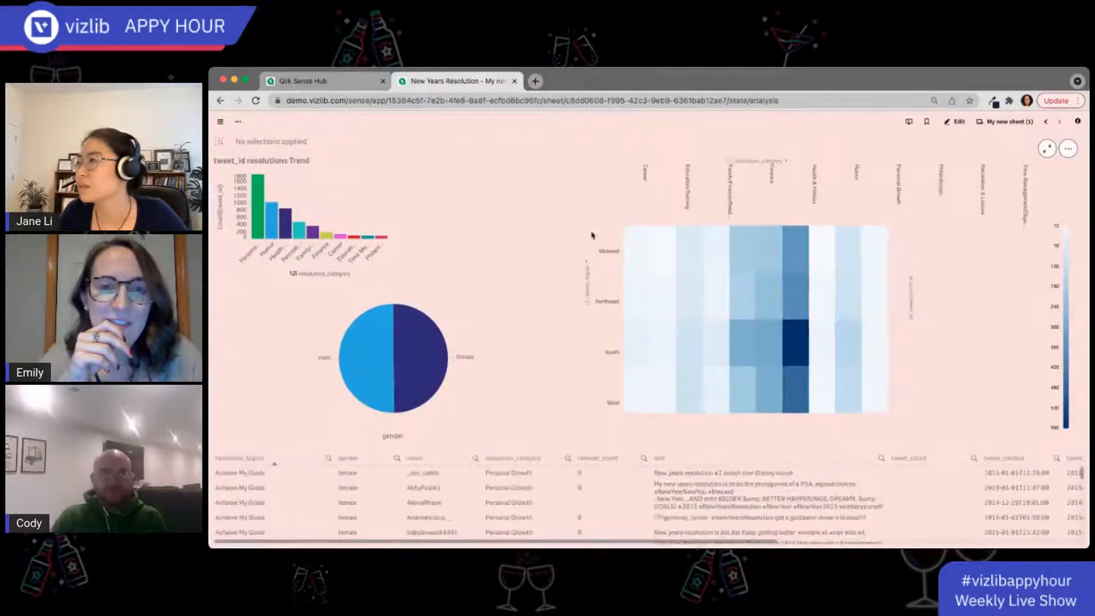
Switch the heatmap's row dimension to gender and select the tile for male and Humor.
left_click(588, 272)
left_click(622, 299)
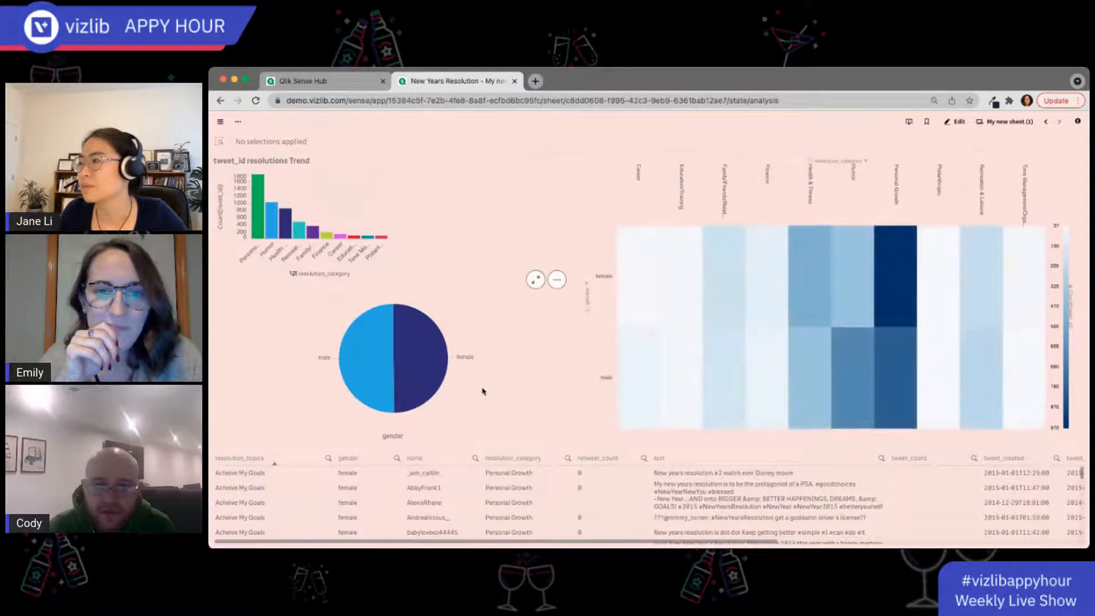
left_click(858, 164)
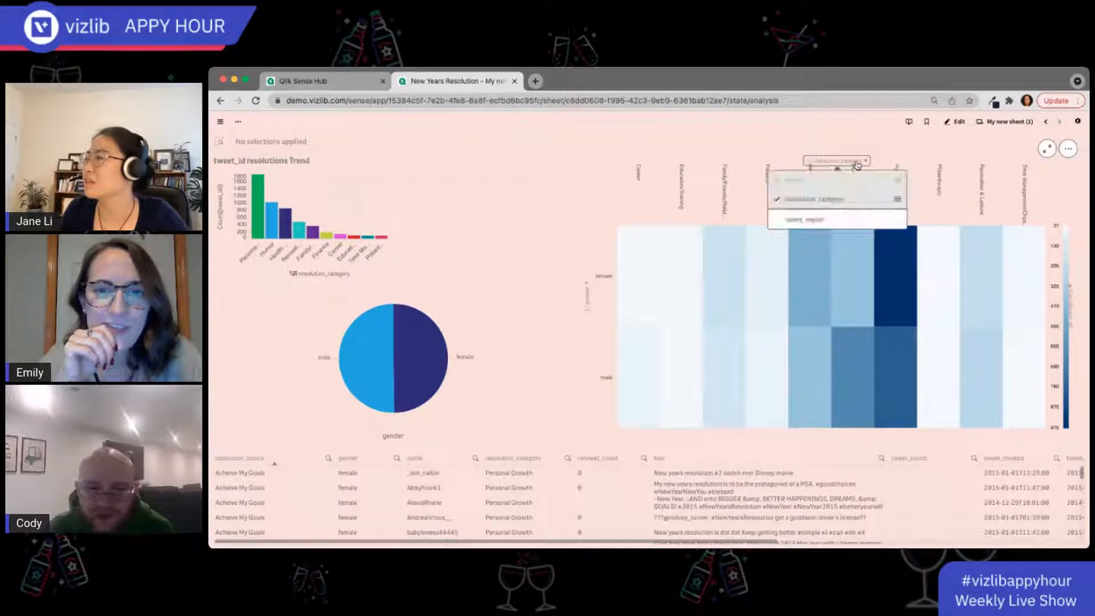
left_click(857, 164)
mouse_move(860, 411)
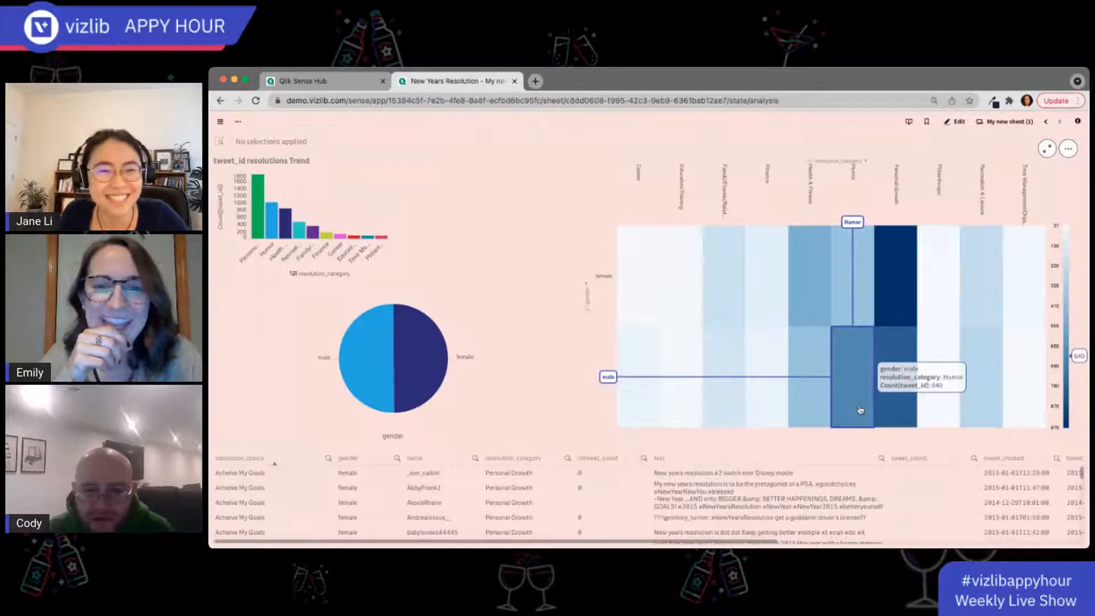
left_click(859, 410)
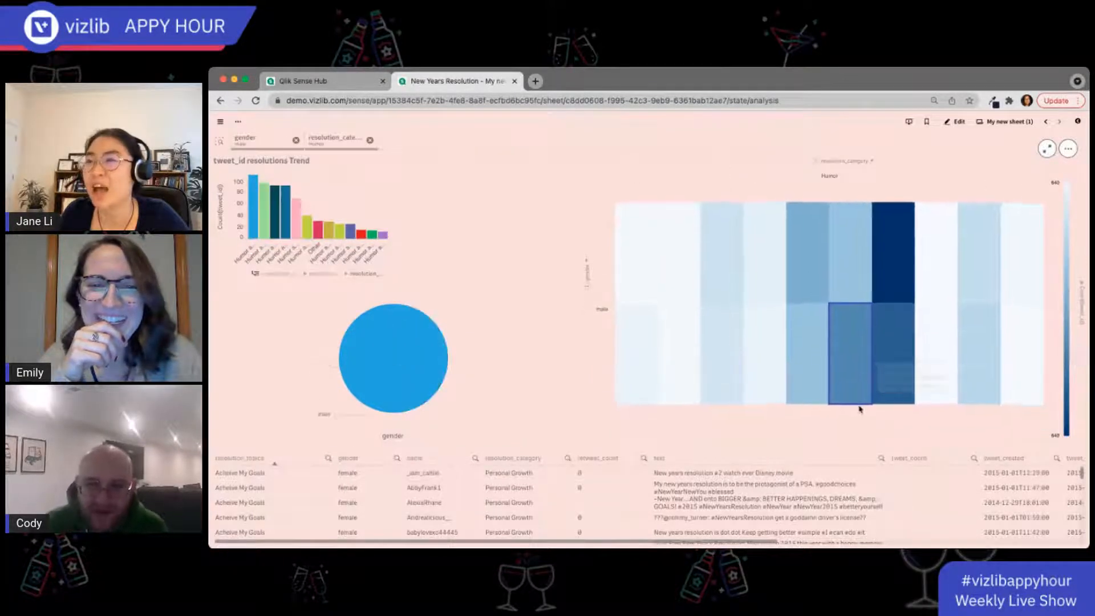
Clear the resolution_category selection and the gender selection from the sheet.
mouse_move(407, 316)
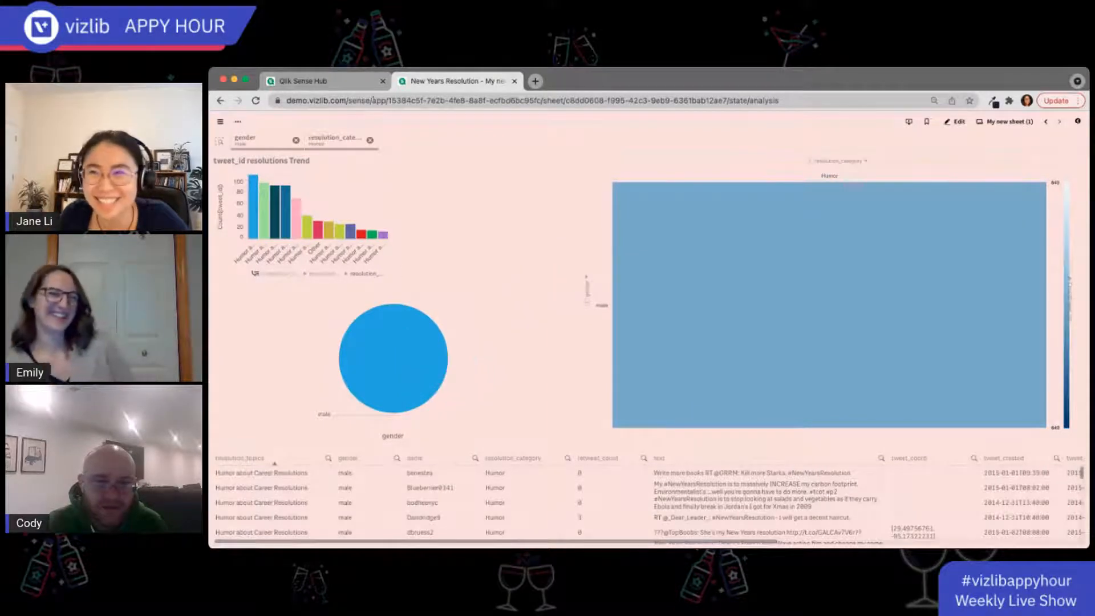
left_click(369, 141)
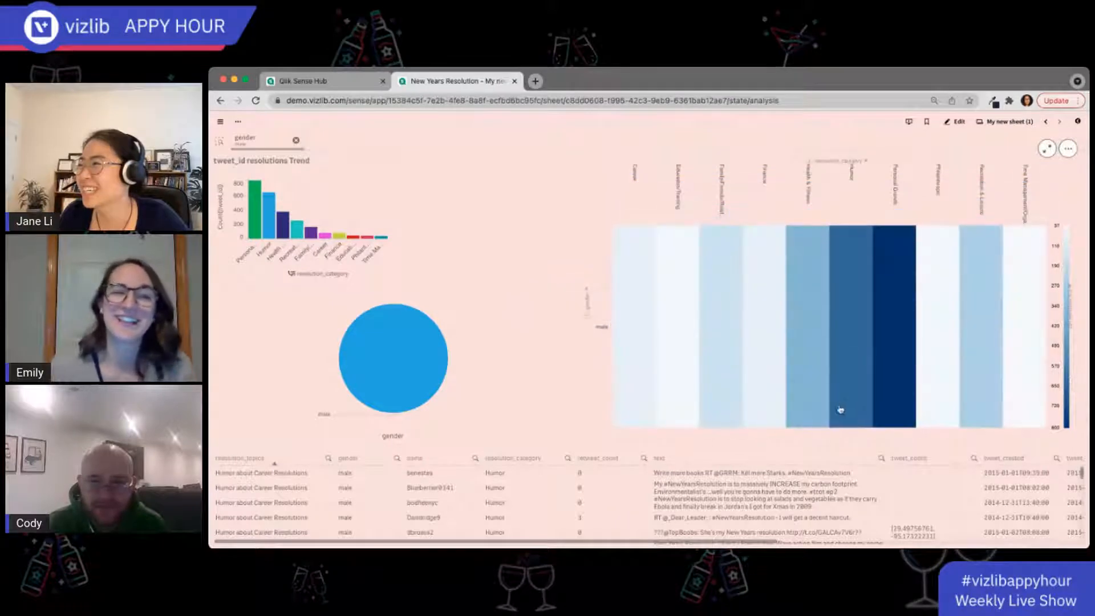
left_click(296, 142)
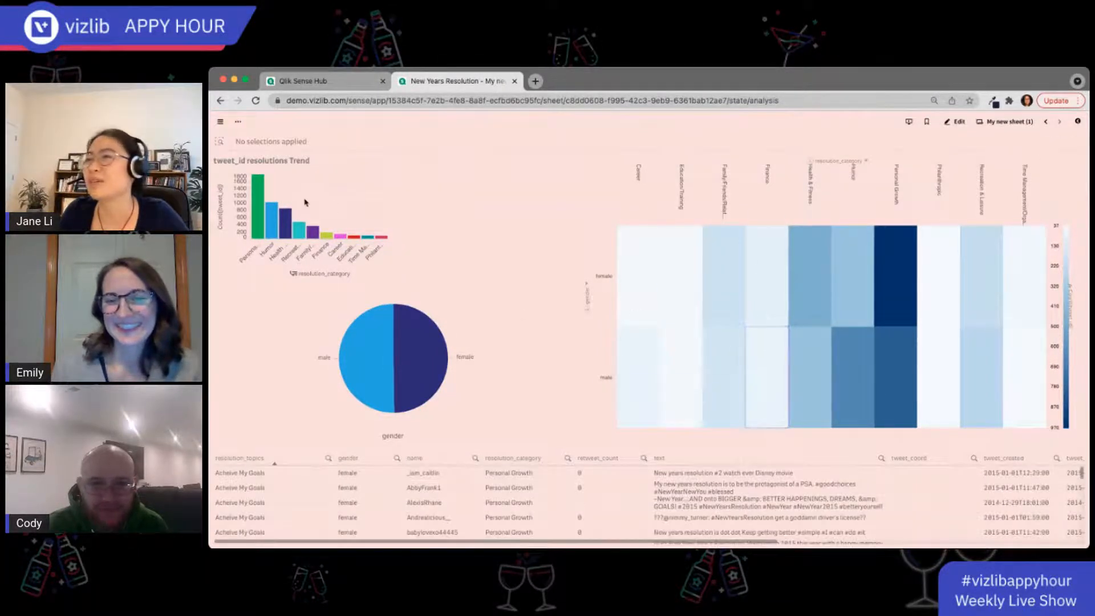
Preview the Humor bar's selection in the bar chart, cancel it, and look through the table's remaining columns.
left_click(271, 220)
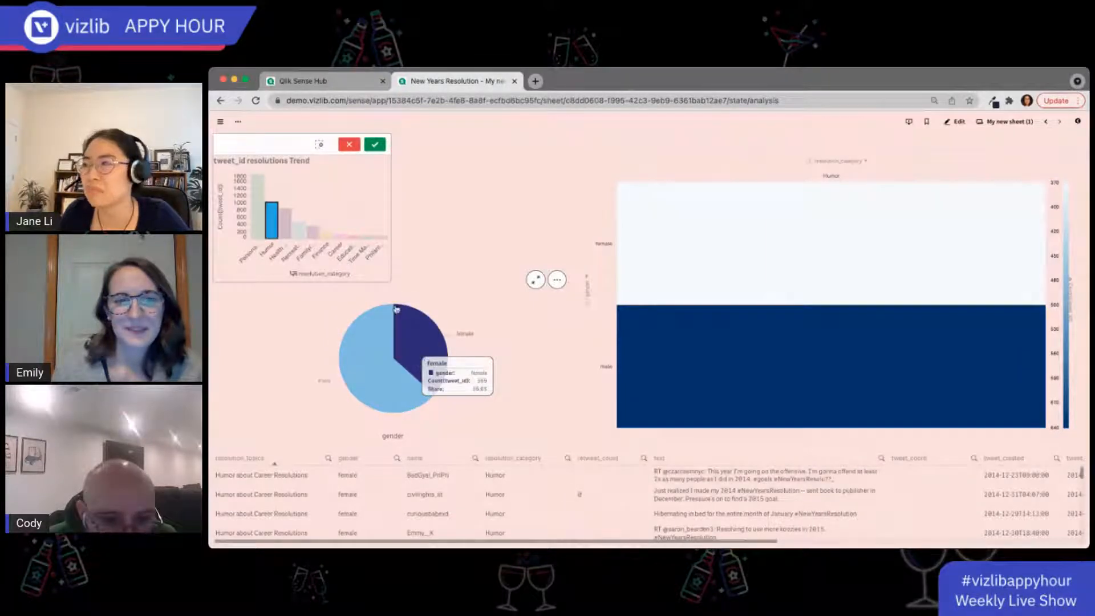
left_click(350, 144)
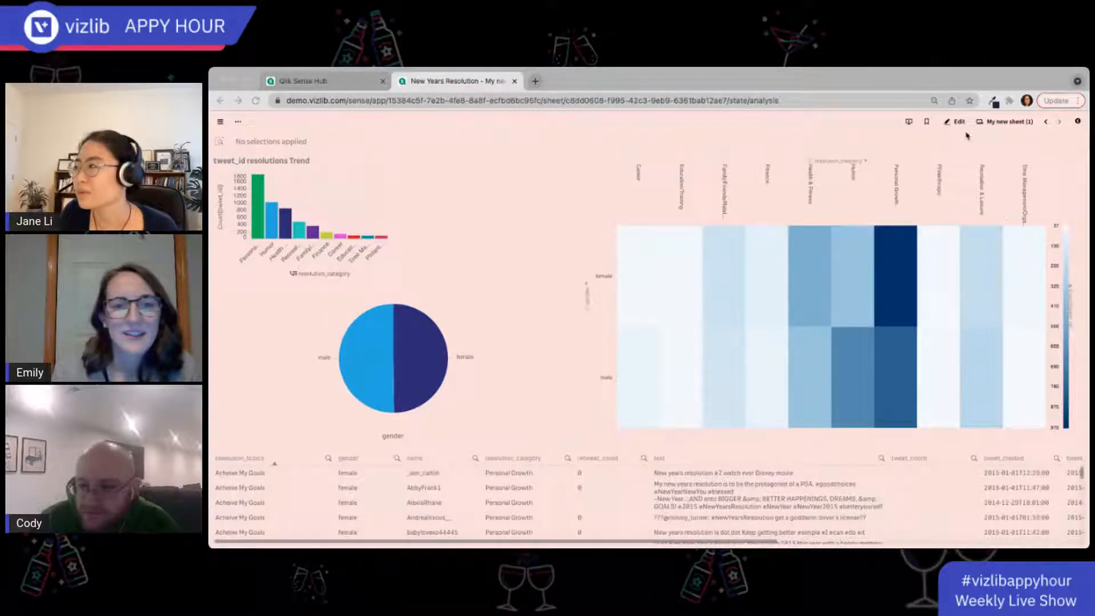
left_click_drag(687, 543, 1019, 541)
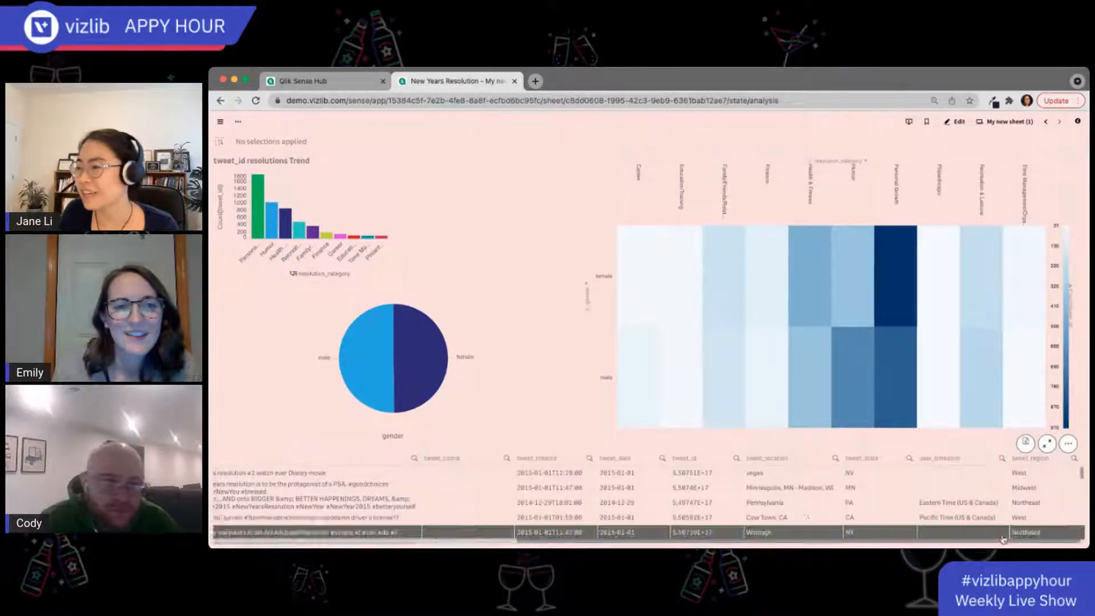
scroll(775, 535, "left", 5)
left_click(775, 535)
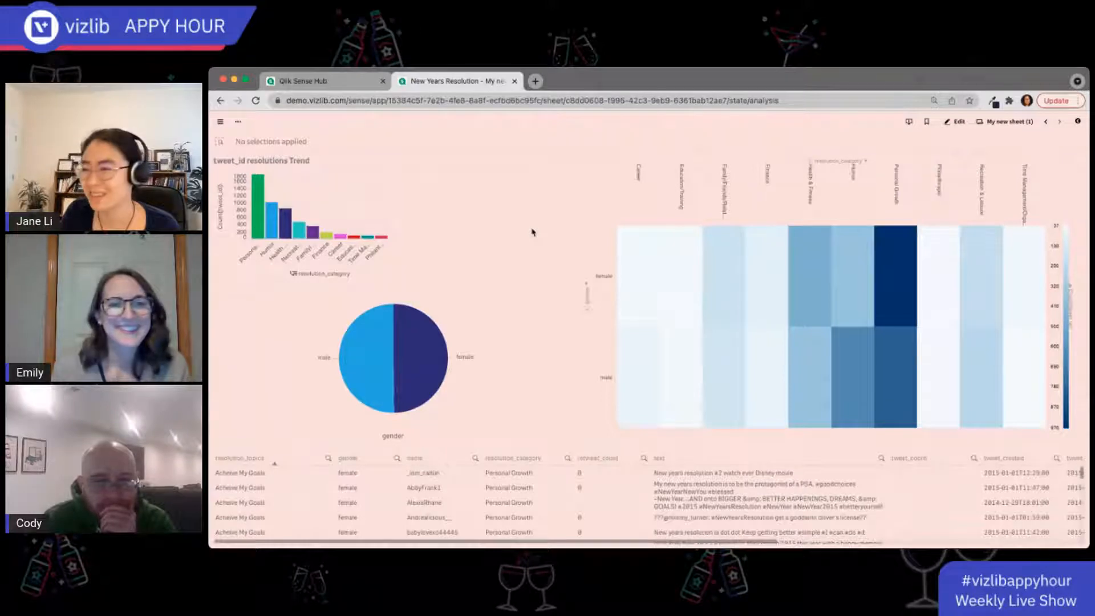
Edit the sheet, shrinking the heatmap by four grid columns and two rows and narrowing the pie chart to five columns.
left_click(956, 122)
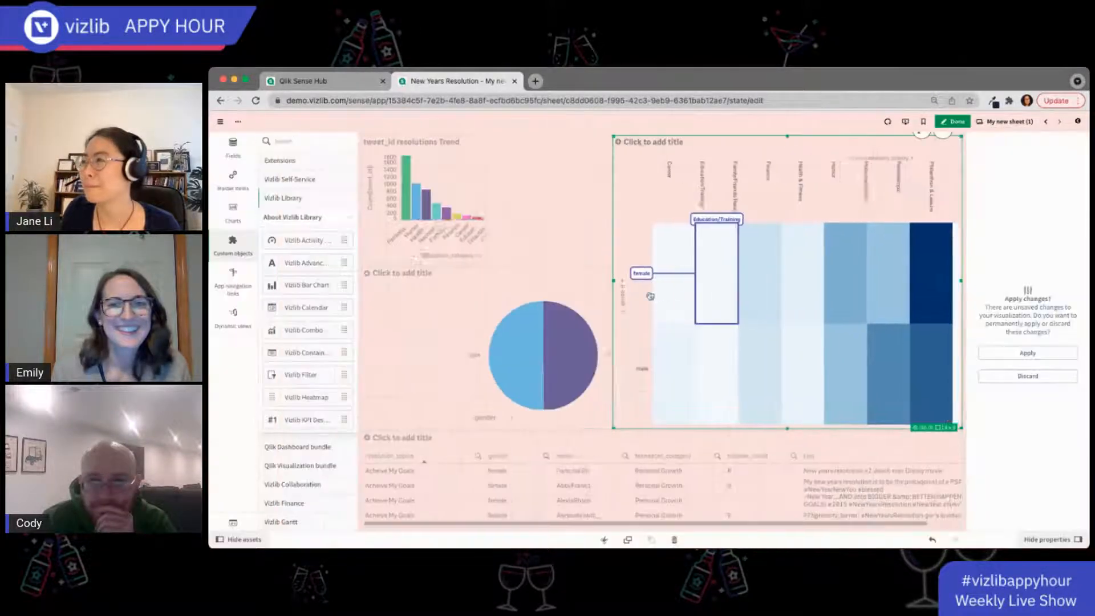
left_click_drag(614, 137, 708, 205)
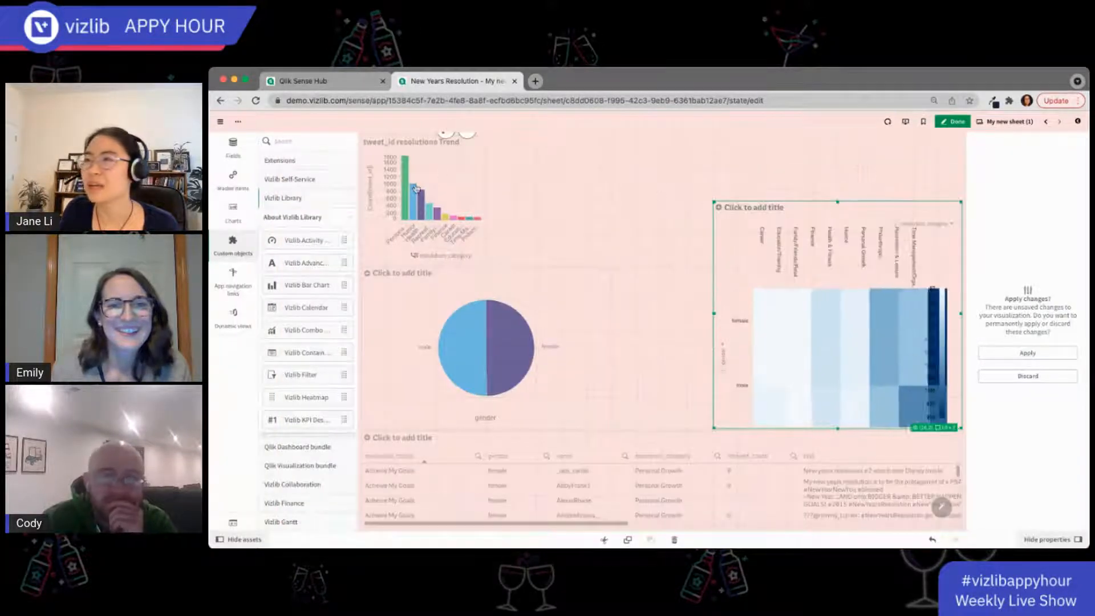
left_click(457, 194)
left_click(605, 282)
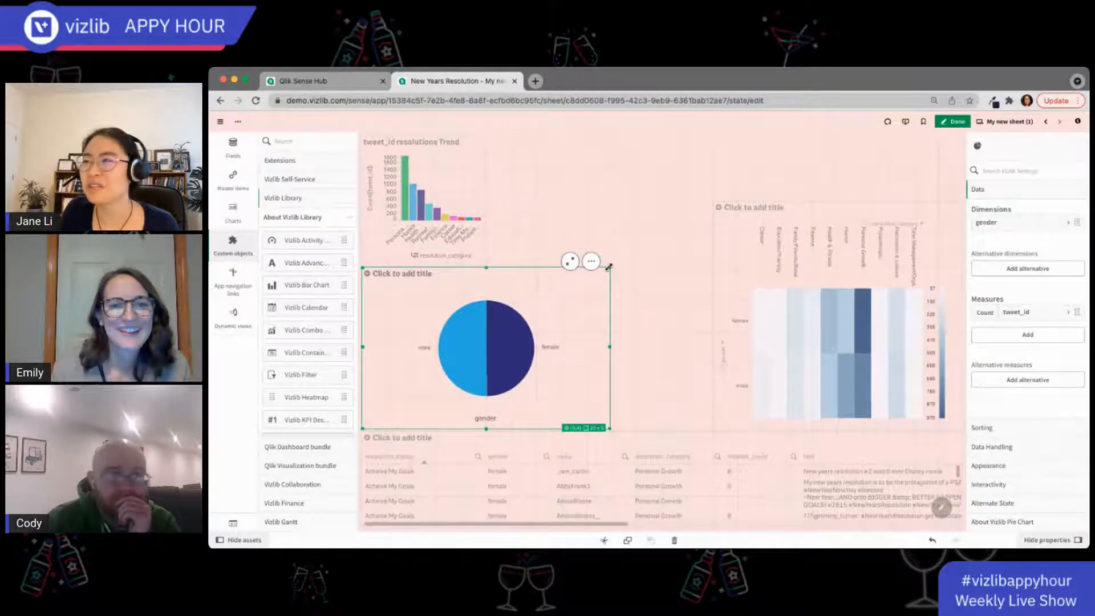
left_click_drag(609, 267, 485, 267)
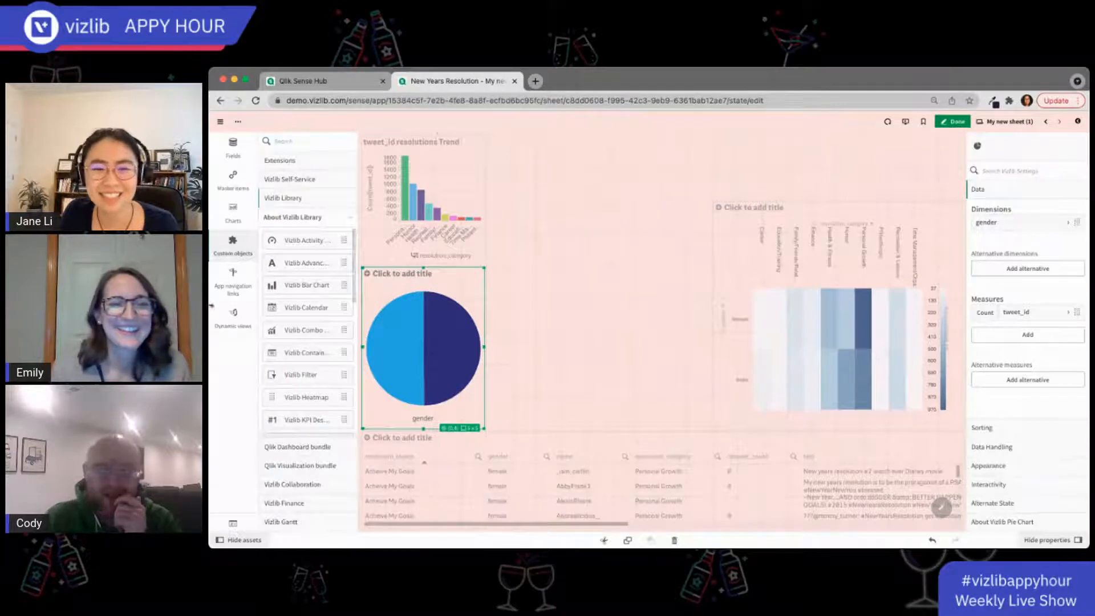
Reposition and resize the bar chart to fill the gap between the pie chart and the heatmap, and open the custom objects search.
left_click(481, 259)
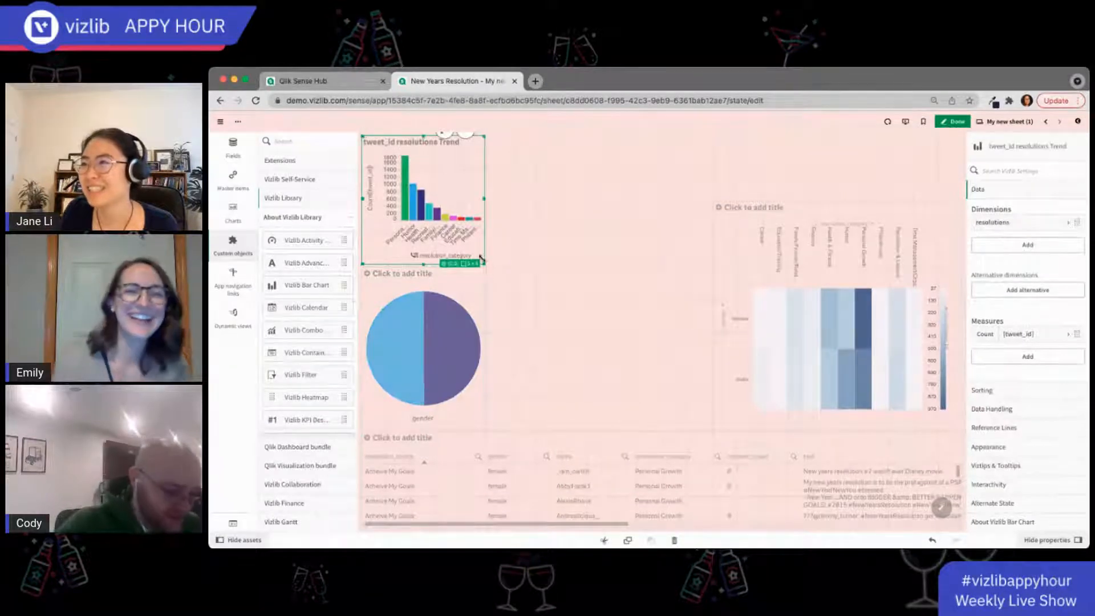
left_click_drag(481, 259, 712, 265)
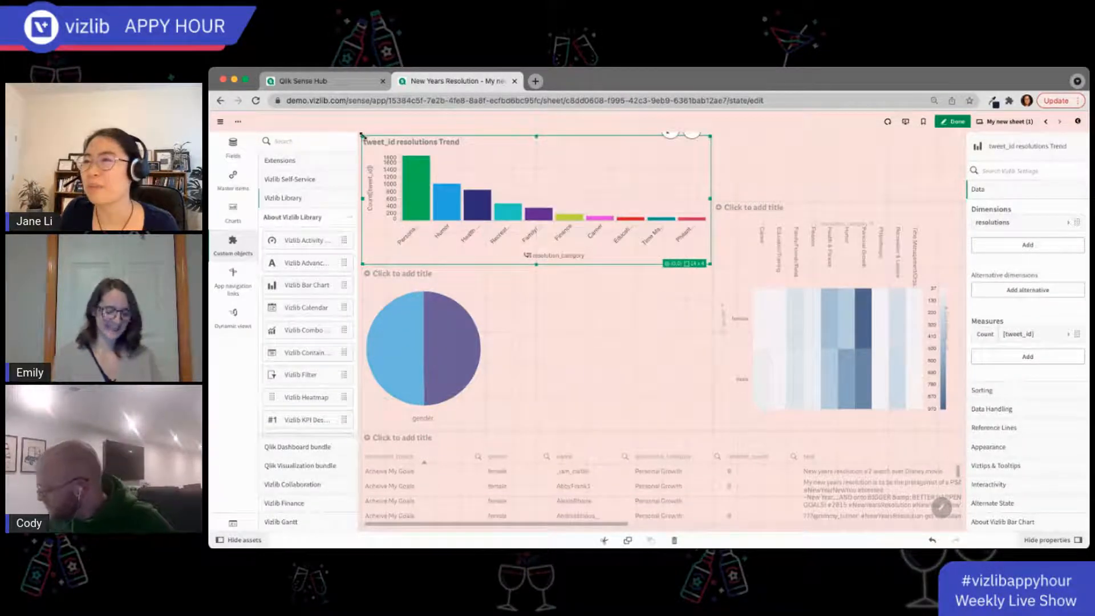
left_click_drag(362, 135, 514, 203)
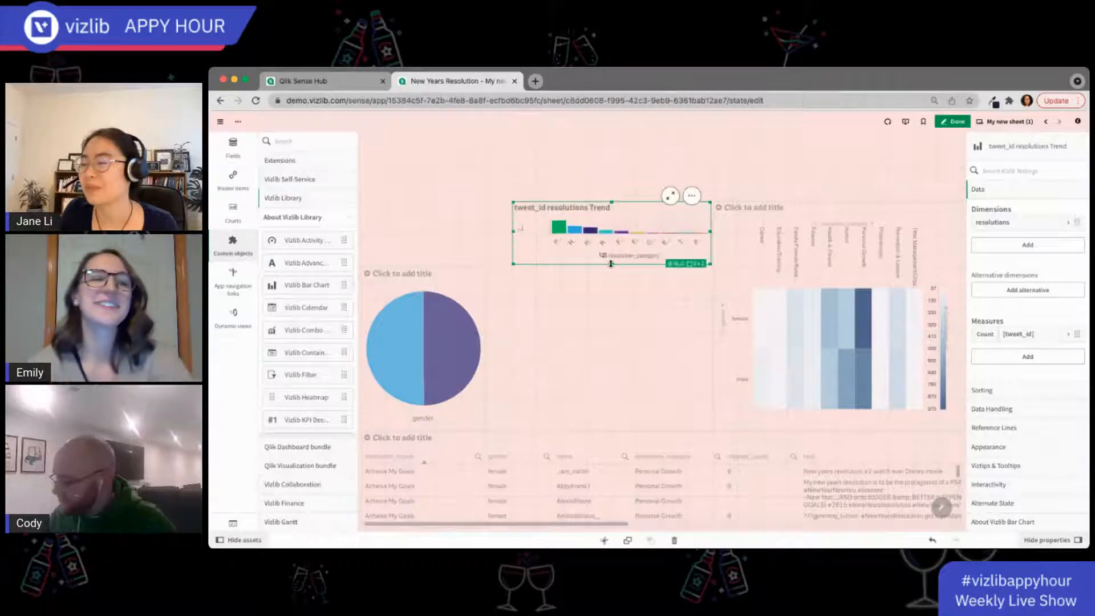
left_click_drag(611, 263, 611, 428)
left_click_drag(513, 201, 488, 268)
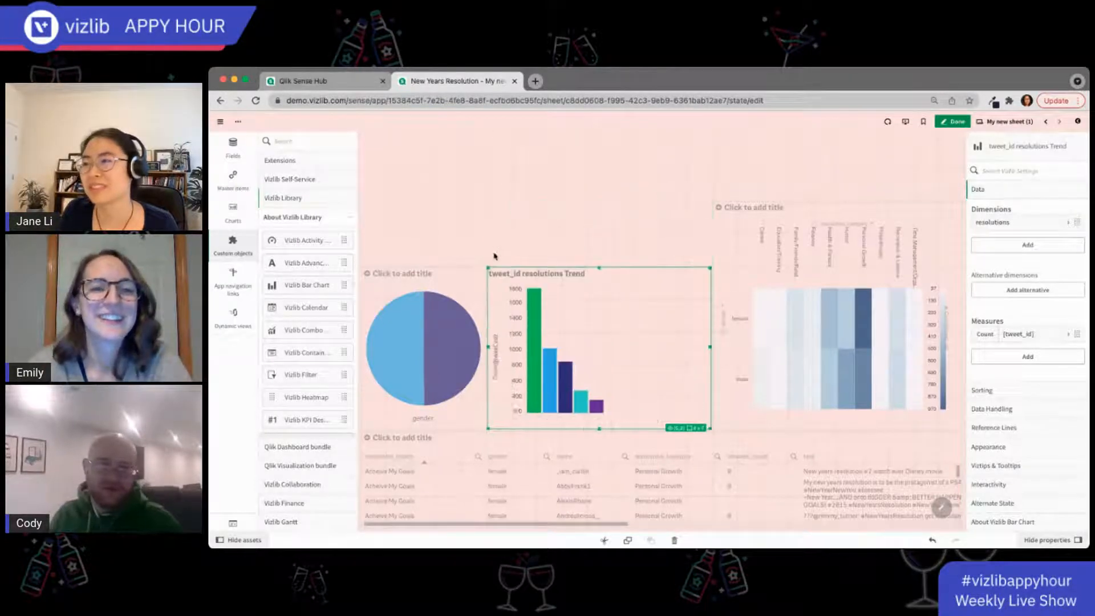
left_click(300, 140)
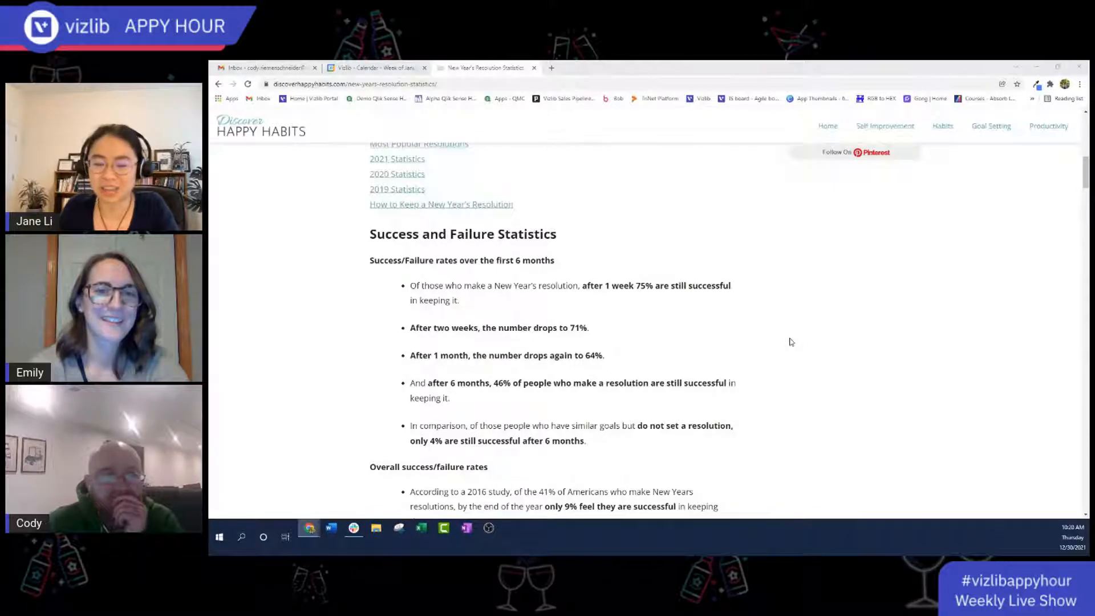
Examine the success and failure rates over the first 6 months in the Discover Happy Habits resolution statistics article.
scroll(790, 341, "down", 1)
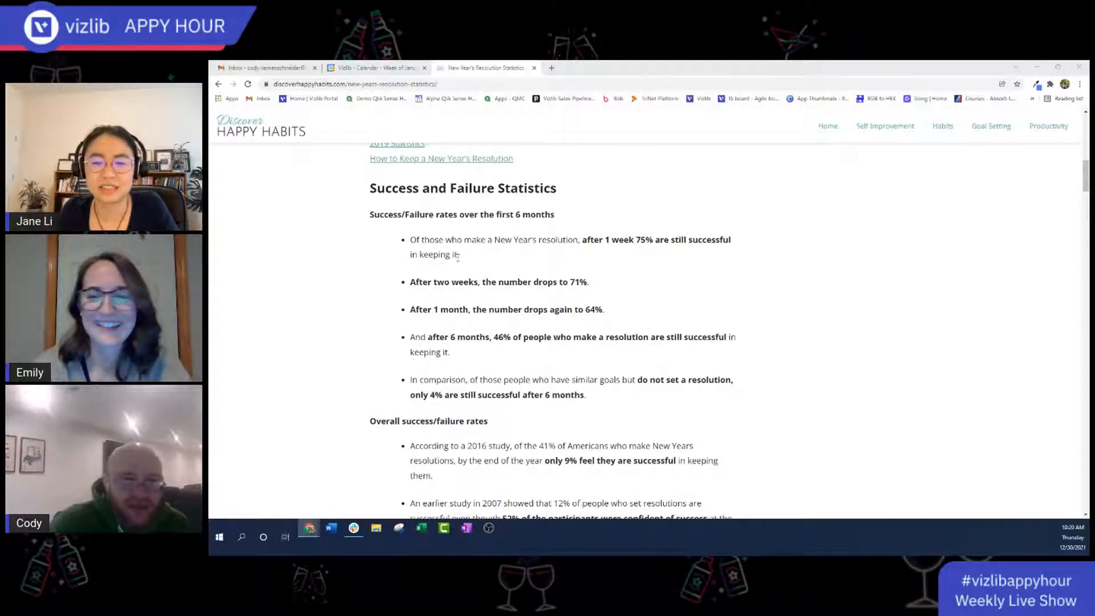
scroll(459, 256, "up", 1)
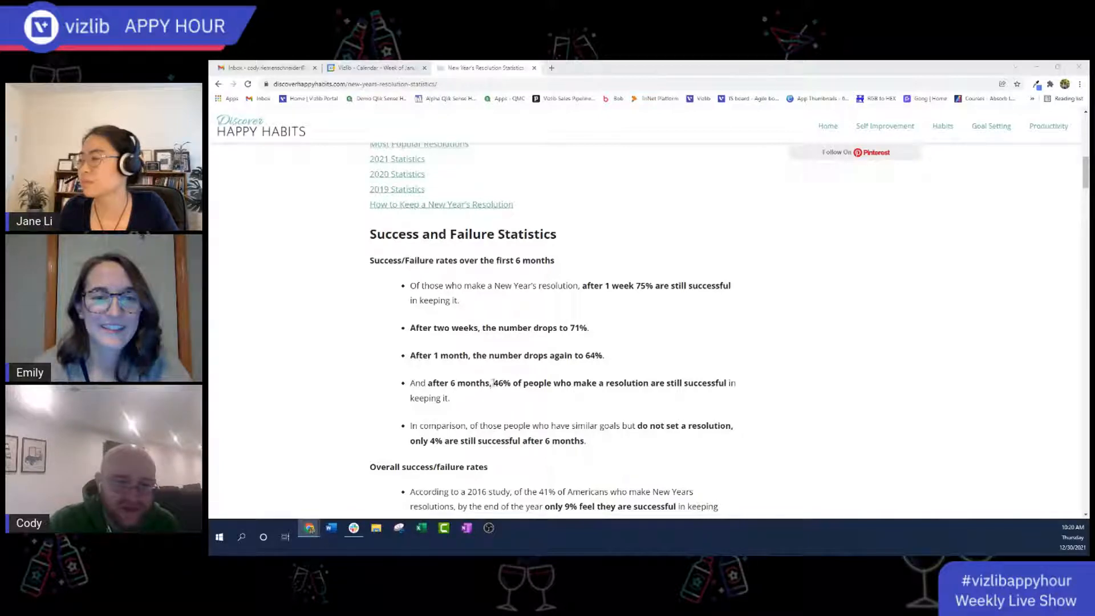
left_click_drag(494, 383, 547, 385)
left_click(554, 406)
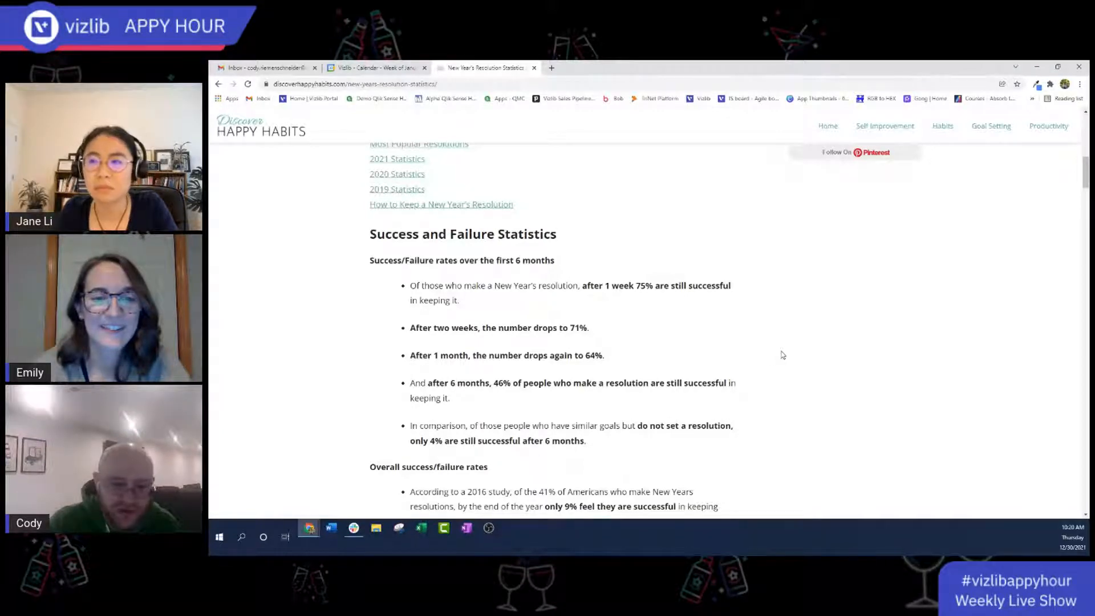
scroll(782, 355, "up", 1)
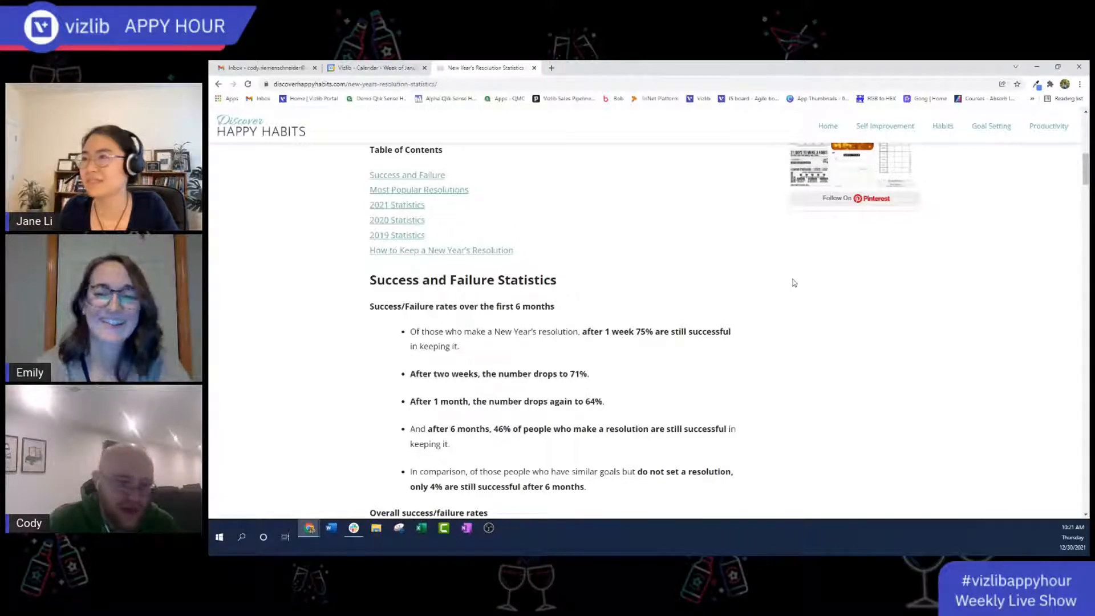
scroll(802, 295, "down", 1)
scroll(805, 299, "down", 2)
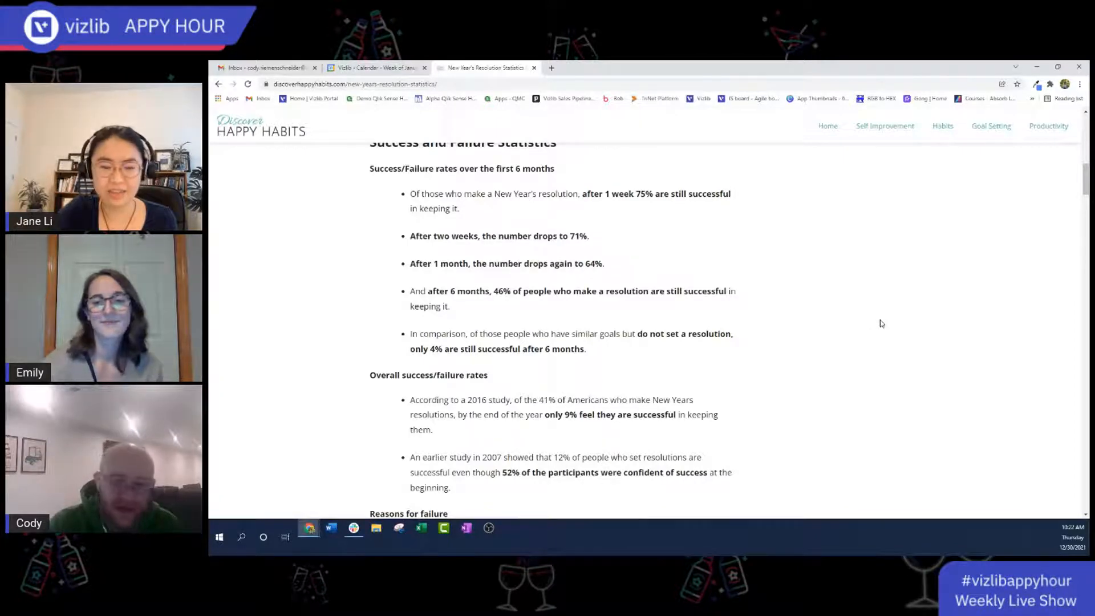
Examine the article's reasons for failure, highlighting the points on forgotten resolutions and unrealistic goals.
scroll(881, 322, "down", 3)
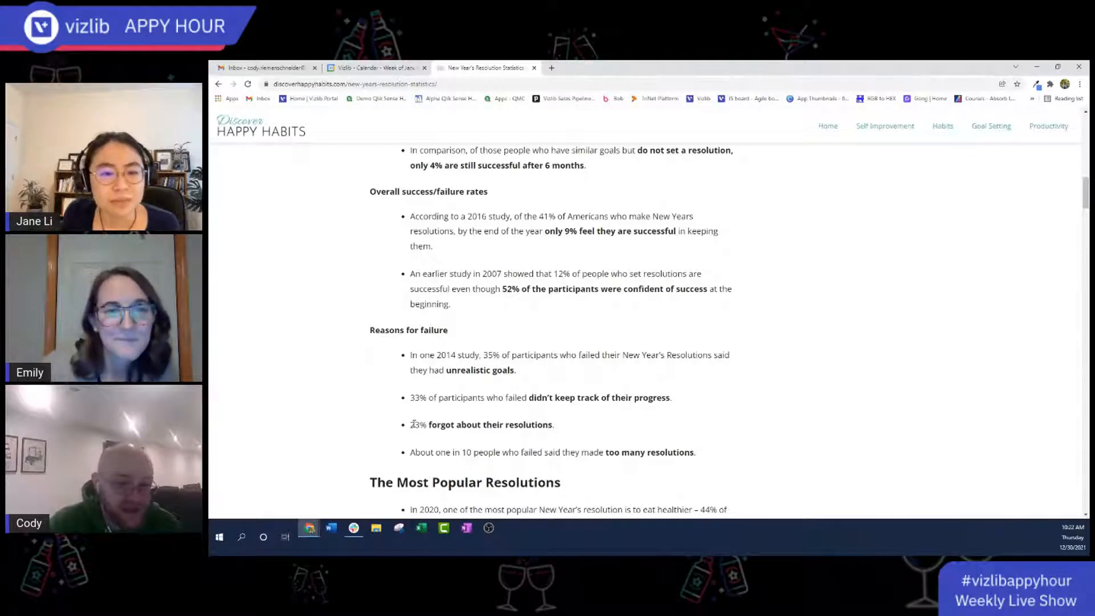
left_click_drag(411, 424, 569, 438)
left_click(591, 428)
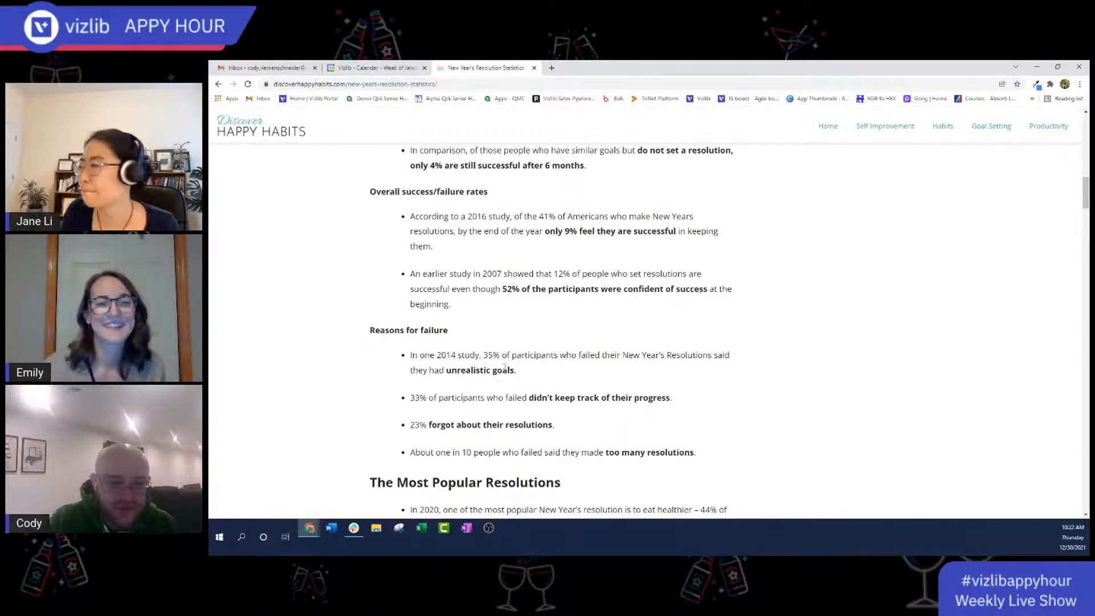
left_click_drag(513, 372, 447, 372)
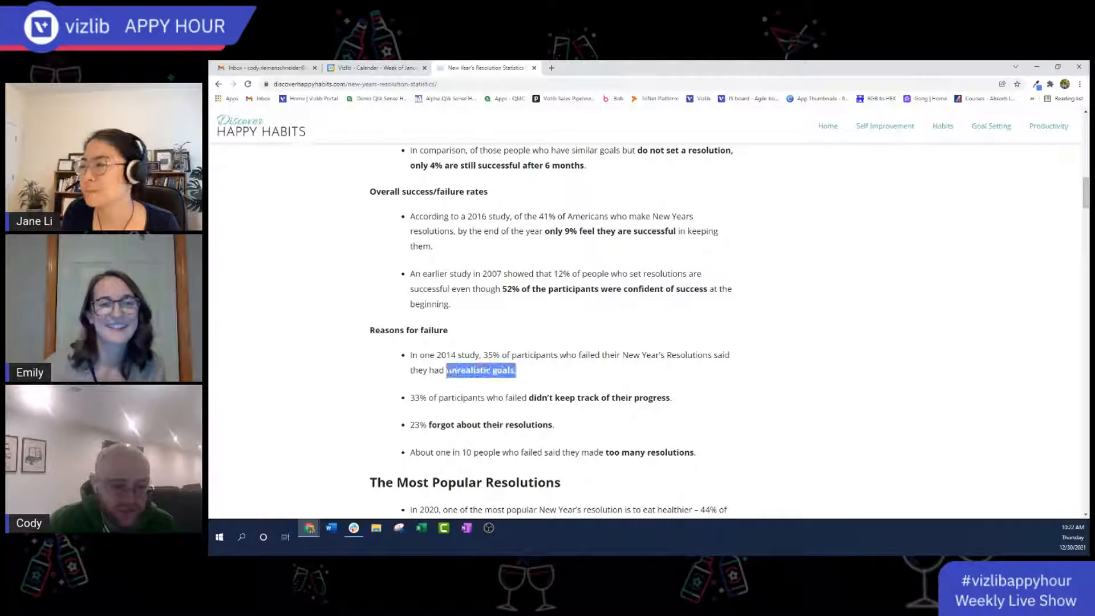
left_click(549, 374)
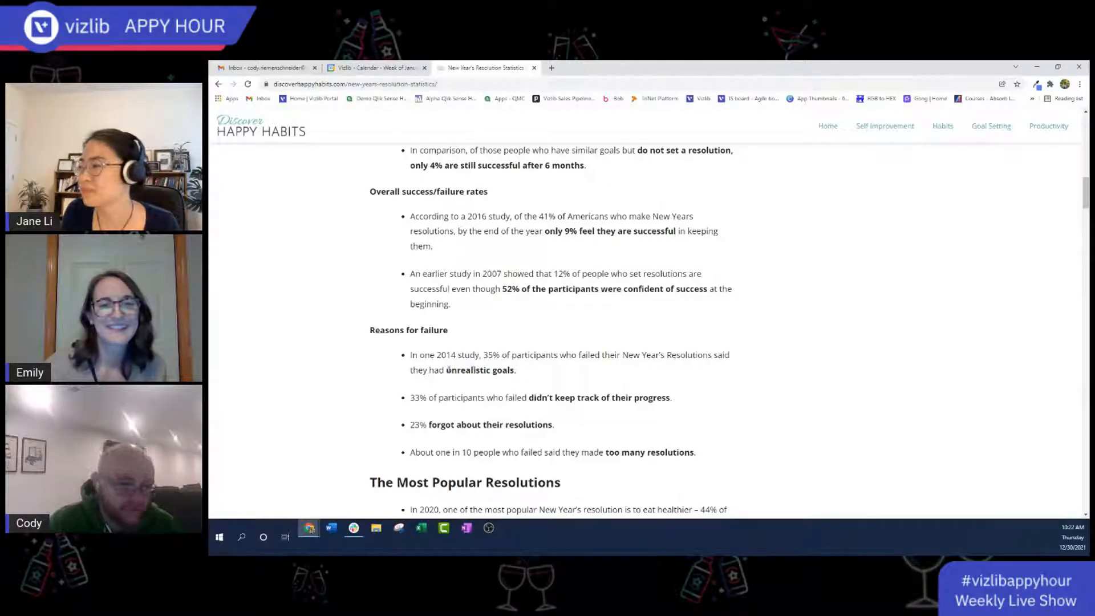
mouse_move(447, 372)
left_mouse_down()
mouse_move(513, 371)
mouse_move(447, 372)
left_mouse_up()
left_click(534, 377)
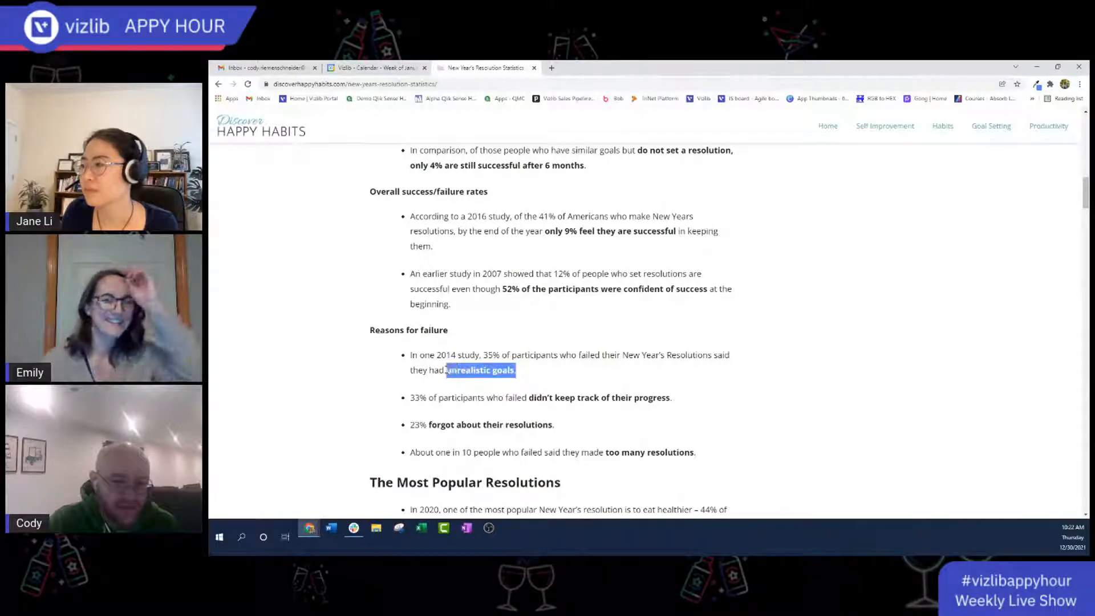
left_click(546, 373)
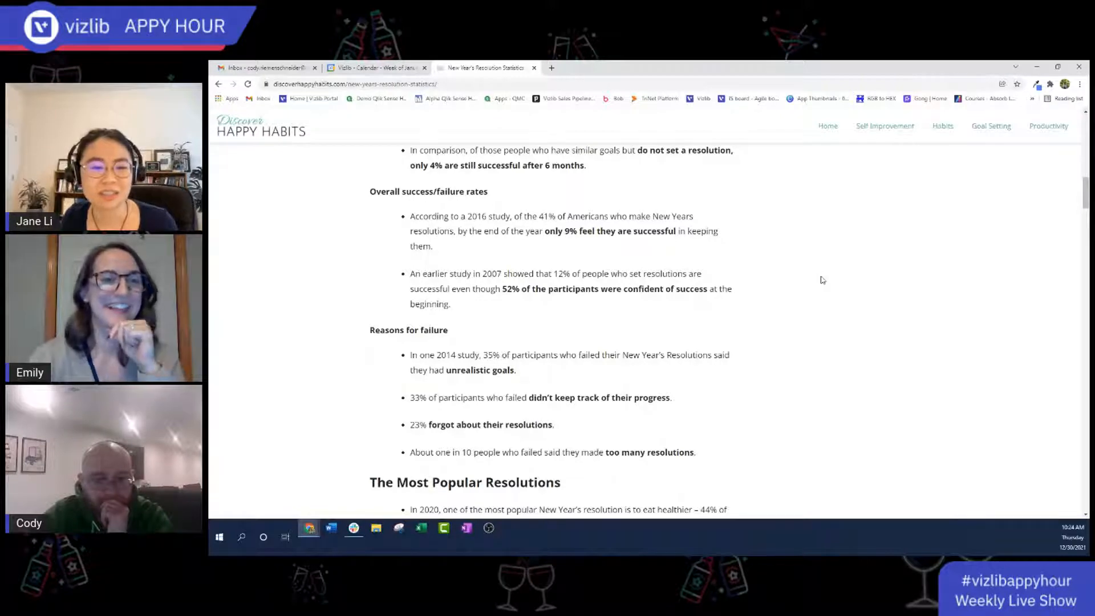
Review the article's most popular resolutions, 2021 and 2020 statistics, and generational statistics.
scroll(823, 279, "down", 10)
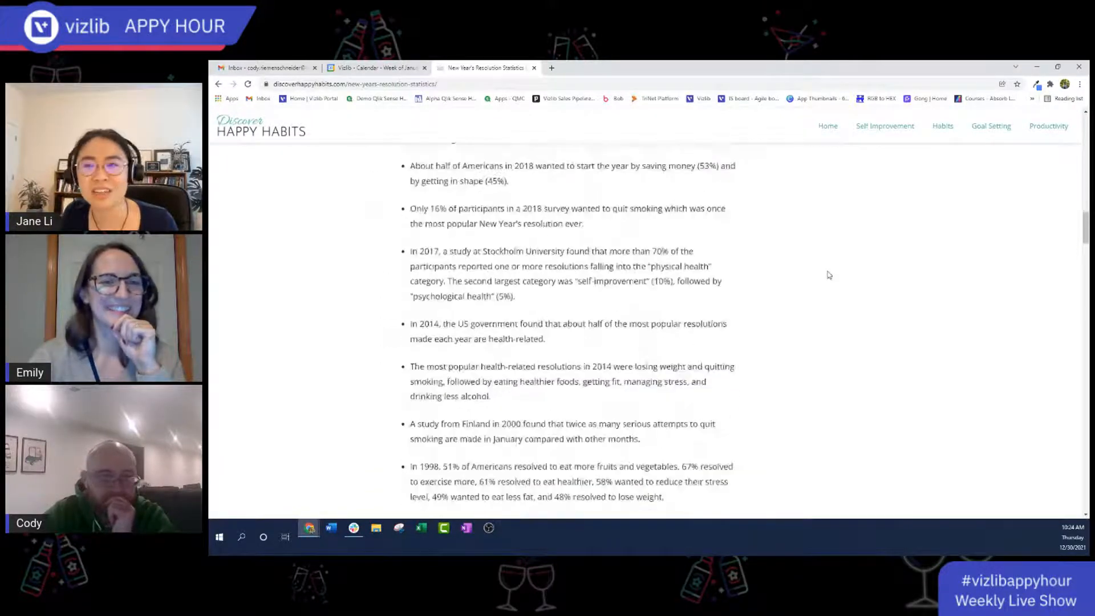
scroll(829, 275, "down", 3)
scroll(830, 275, "up", 1)
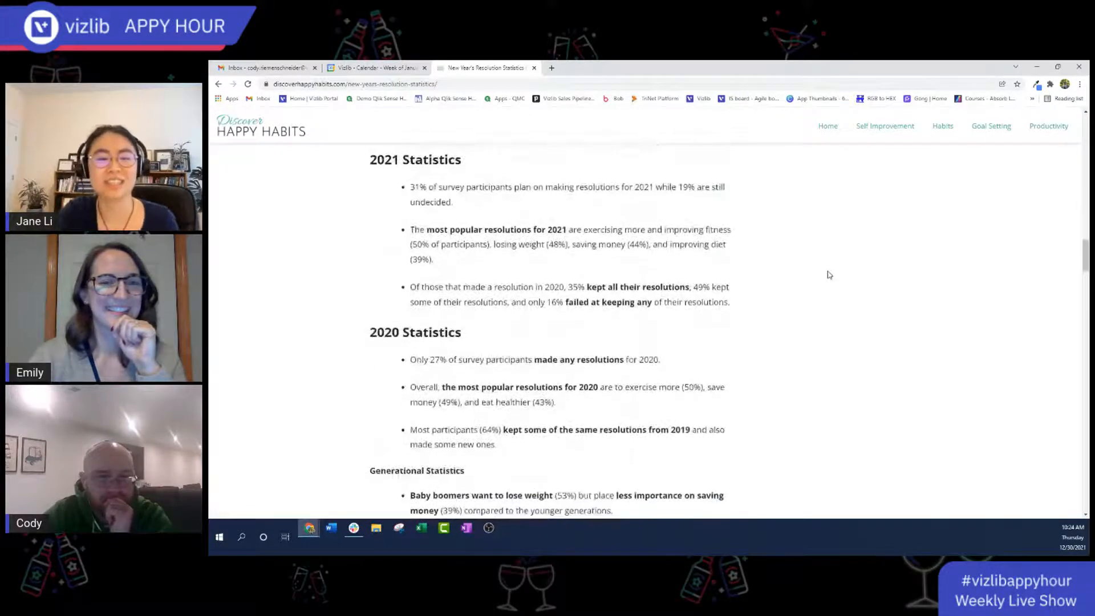
scroll(830, 275, "down", 1)
scroll(831, 275, "down", 3)
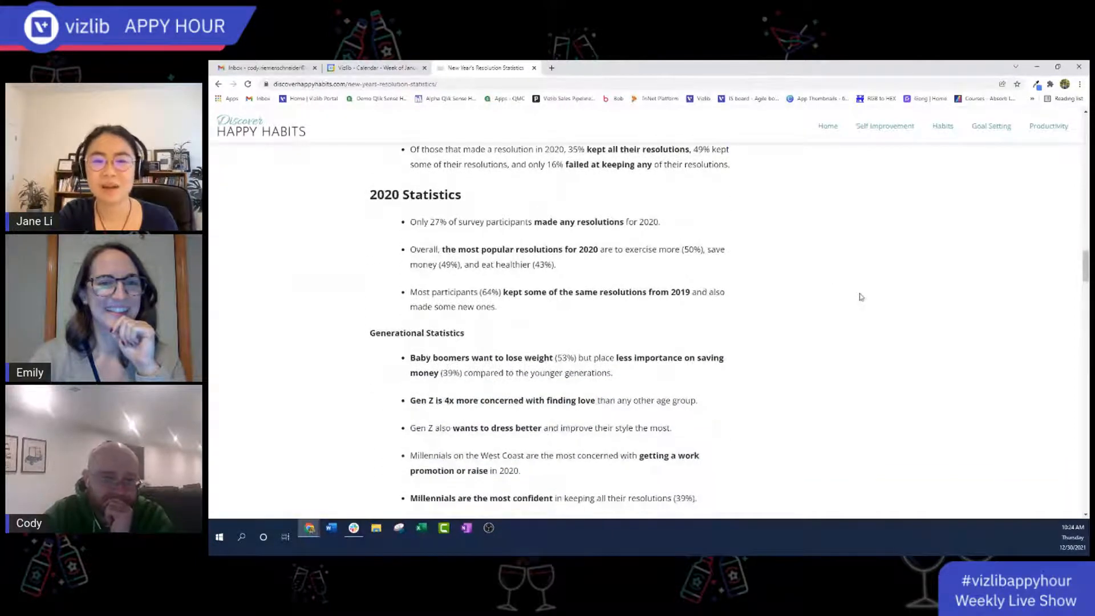
scroll(860, 297, "down", 1)
scroll(861, 297, "down", 2)
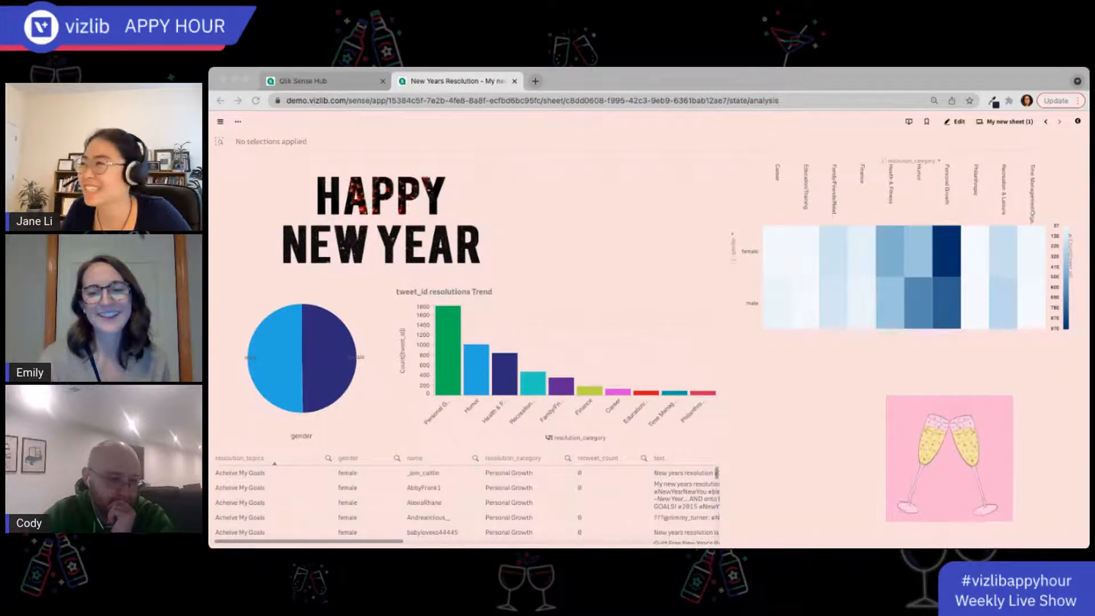
Switch the heatmap's row dimension to tweet_region in the analysis view and reopen the sheet for editing.
left_click(956, 122)
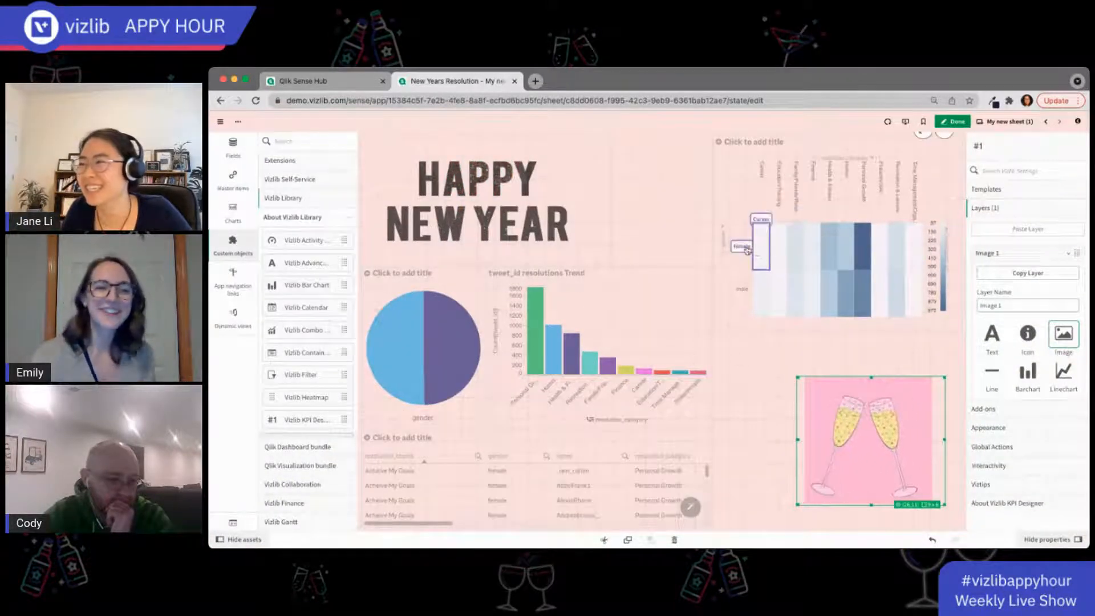
left_click(953, 121)
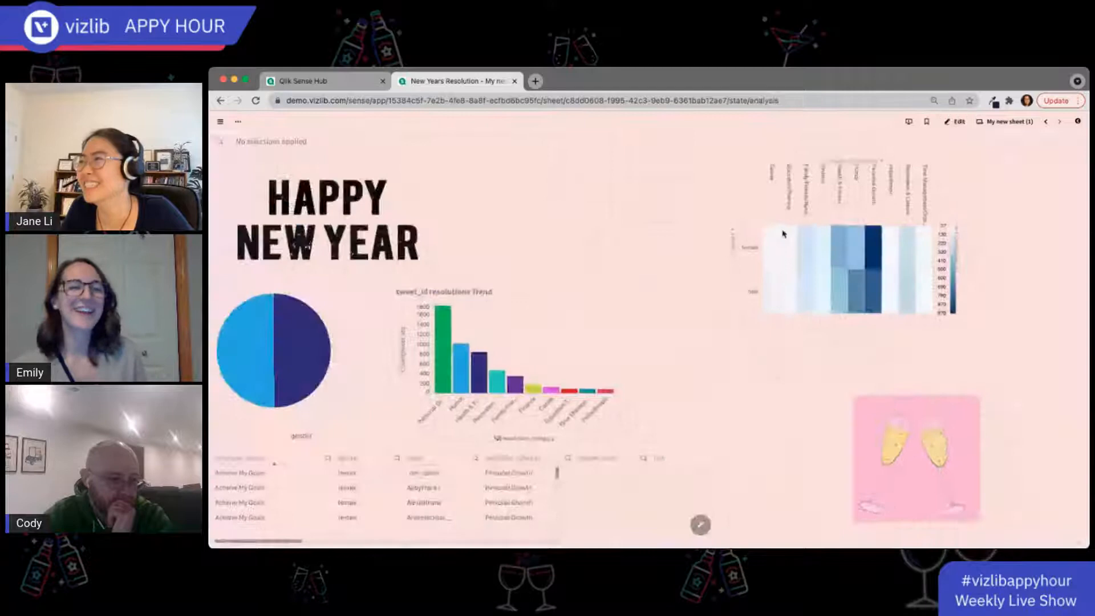
left_click(734, 245)
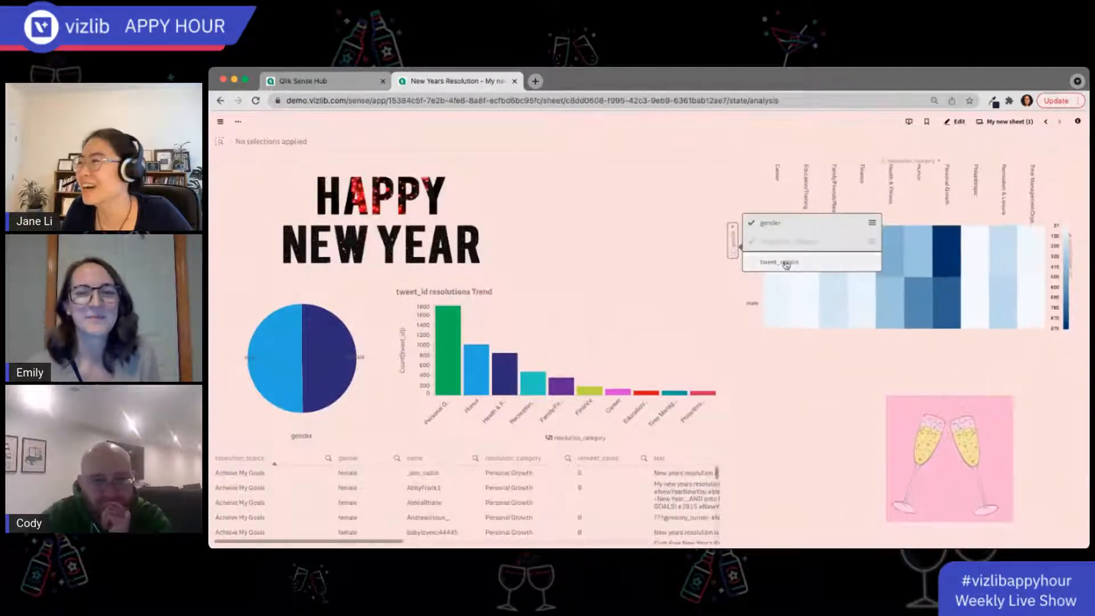
left_click(785, 263)
left_click(956, 121)
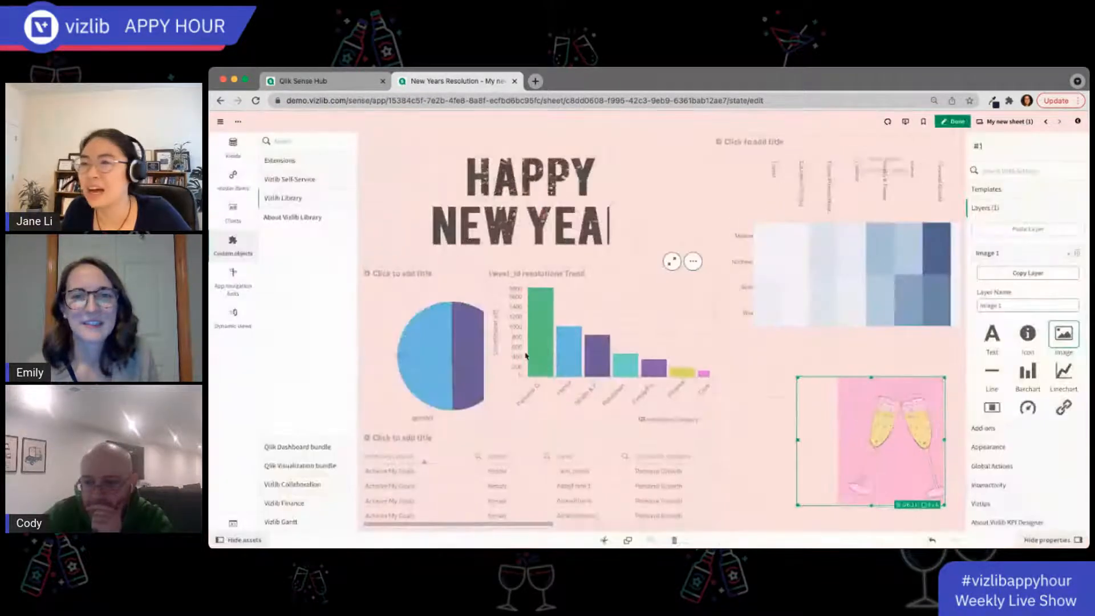
Collapse the custom objects list, then widen the tweet table toward the champagne image and lower its top edge.
left_click(233, 245)
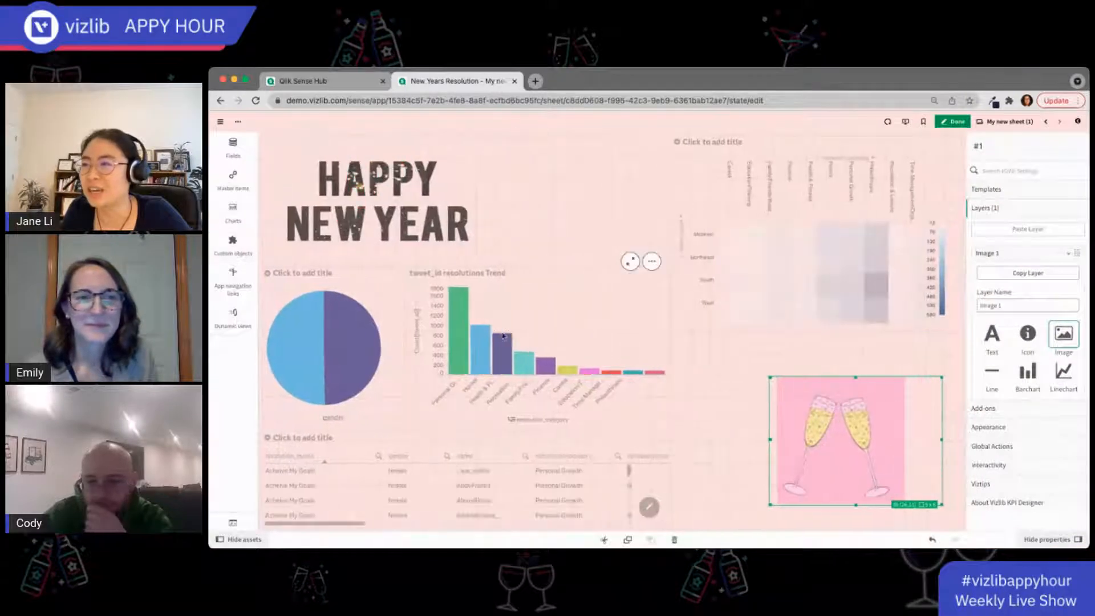
left_click(489, 320)
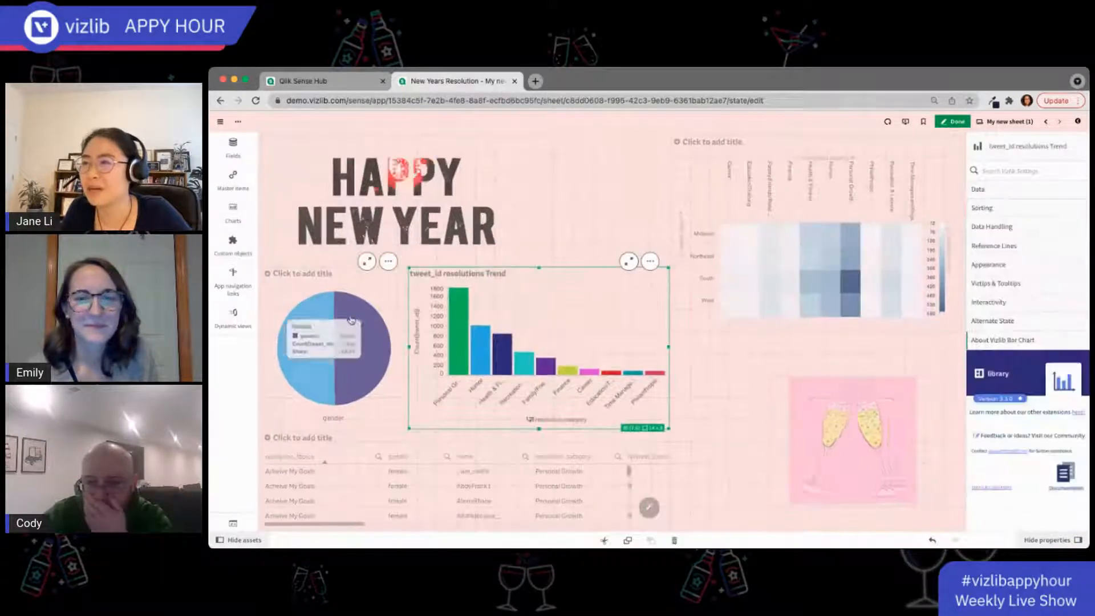
left_click(663, 446)
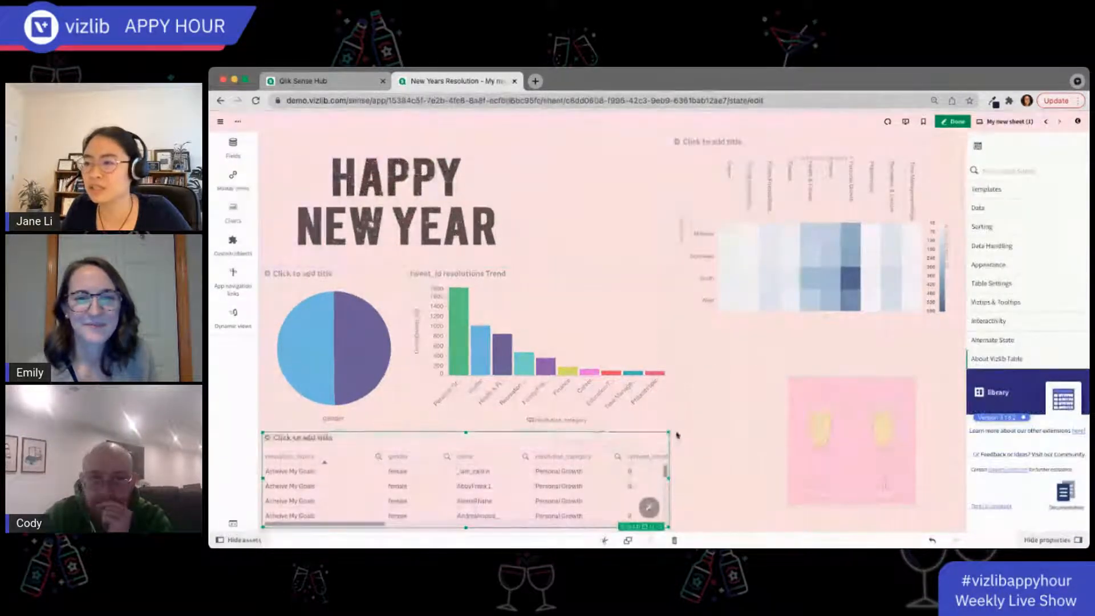
left_click_drag(665, 441, 813, 400)
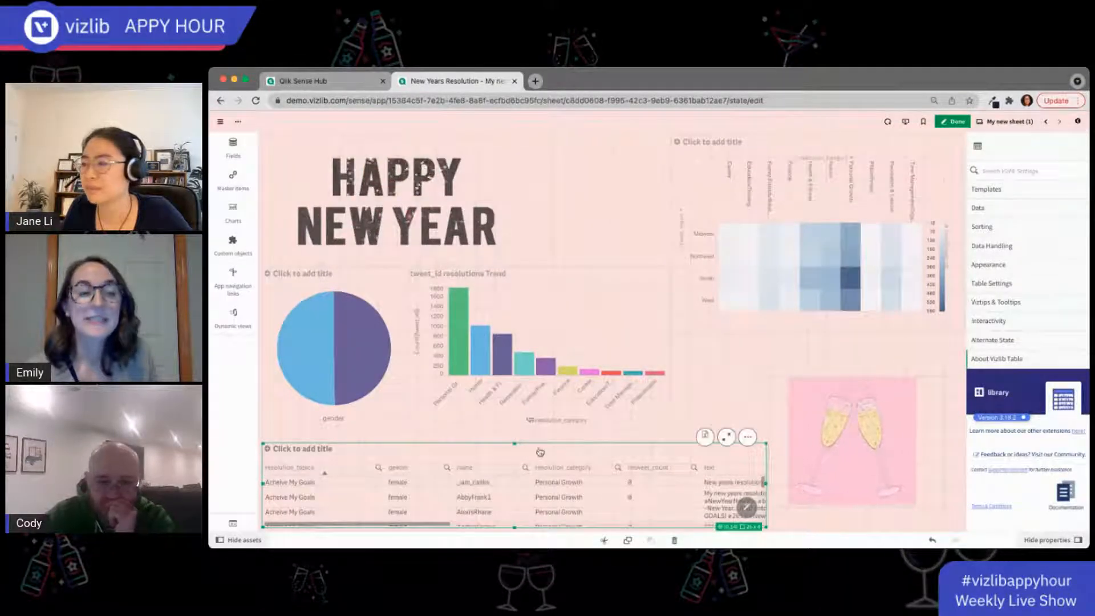
Shorten the bar chart and the pie chart to matching heights above the table and close the gap between them.
left_click(523, 429)
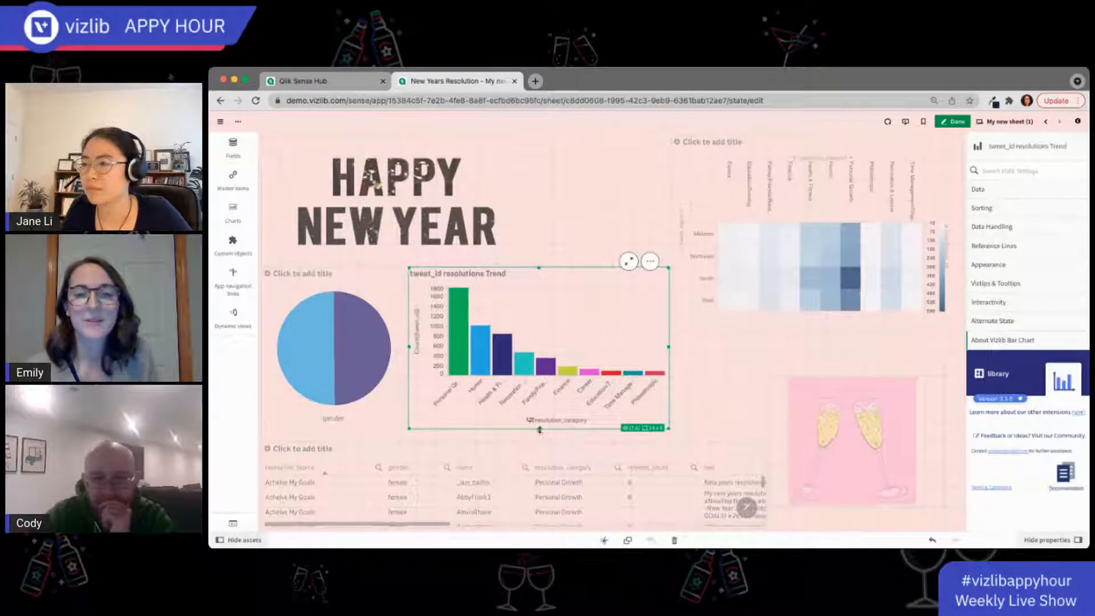
mouse_move(542, 434)
left_mouse_down()
mouse_move(539, 412)
mouse_move(533, 422)
left_mouse_up()
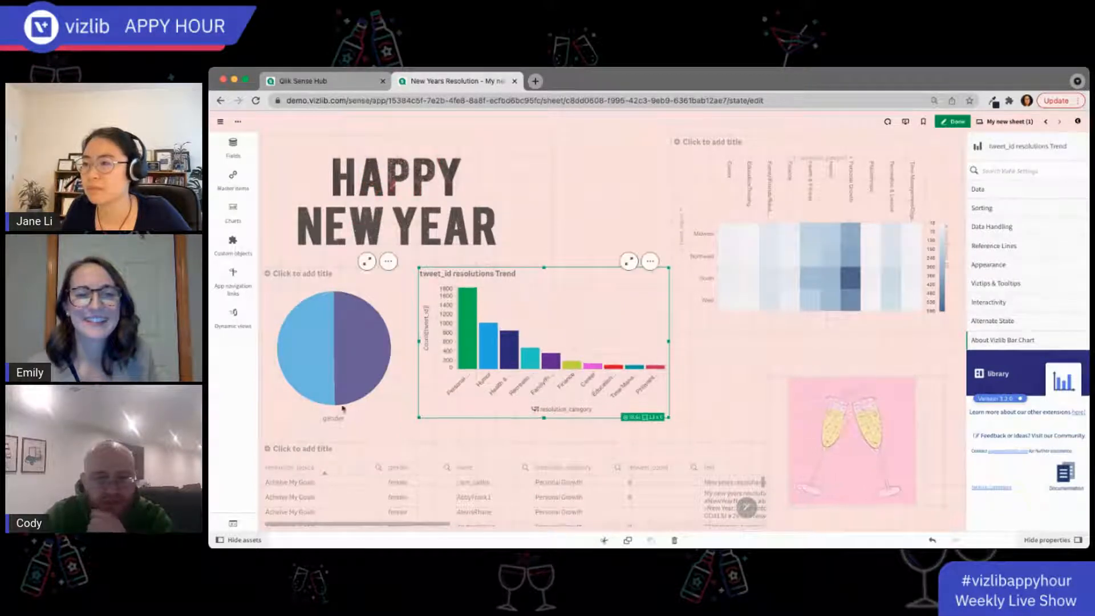
left_click(334, 427)
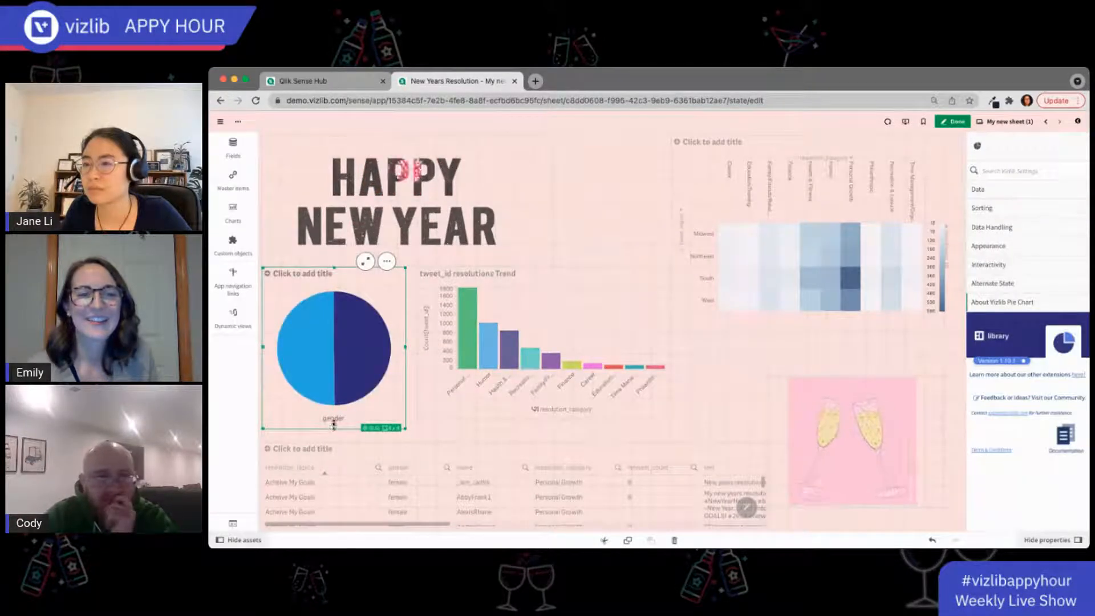
mouse_move(334, 425)
left_mouse_down()
mouse_move(337, 395)
mouse_move(348, 420)
left_mouse_up()
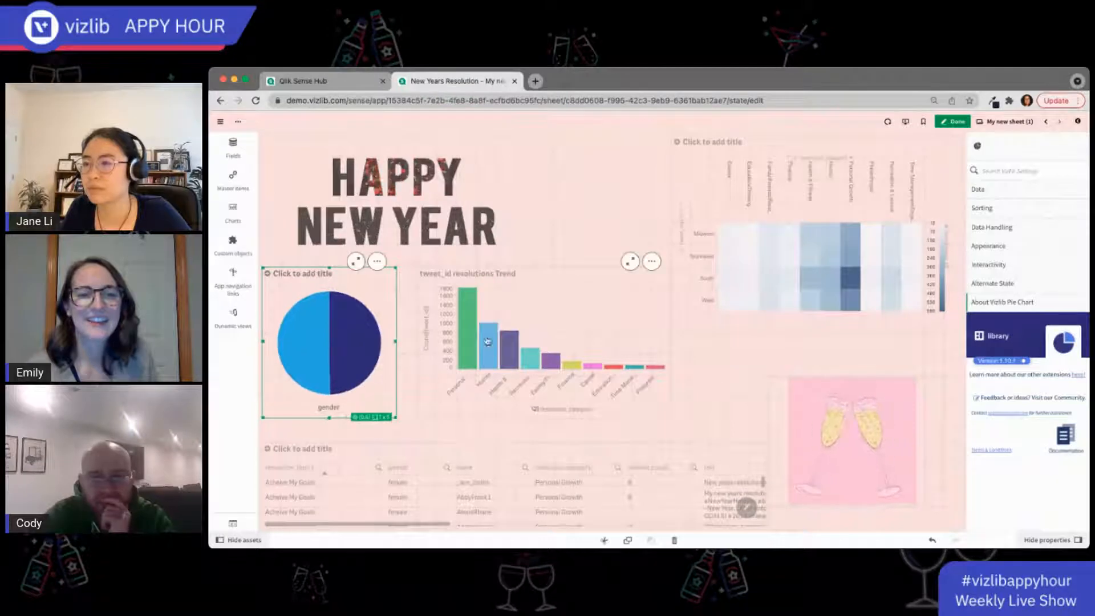
left_click(437, 341)
mouse_move(420, 341)
left_mouse_down()
mouse_move(387, 342)
mouse_move(400, 341)
left_mouse_up()
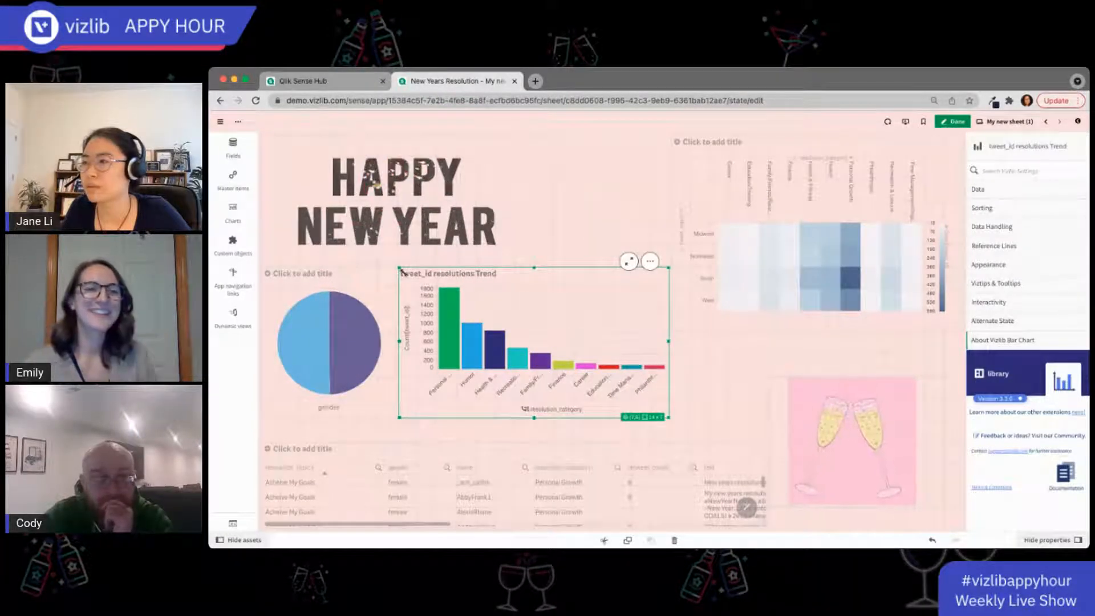
Reshape the bar chart into a tall, narrow column beside the heatmap and move the pie chart into the space below the heatmap.
left_click_drag(402, 273, 556, 137)
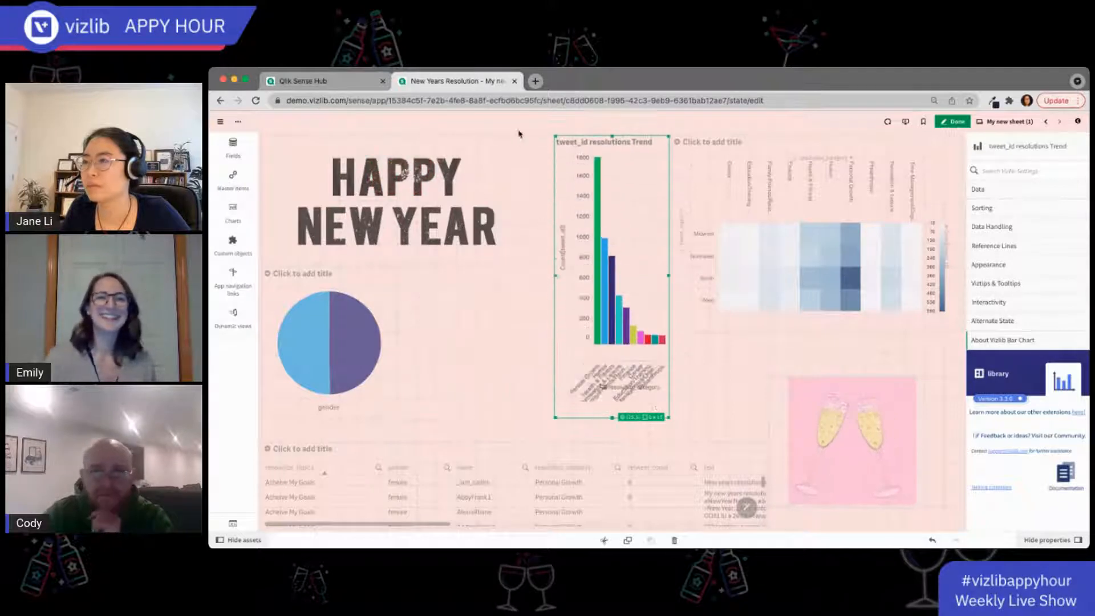
left_click(386, 284)
left_click_drag(362, 292, 731, 375)
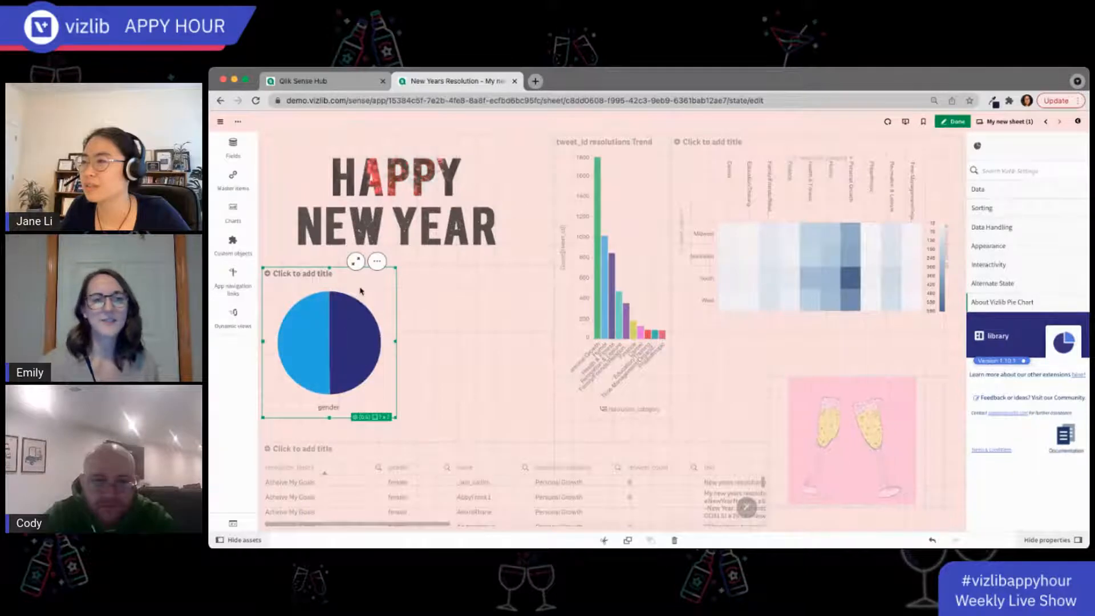
left_click_drag(361, 291, 777, 365)
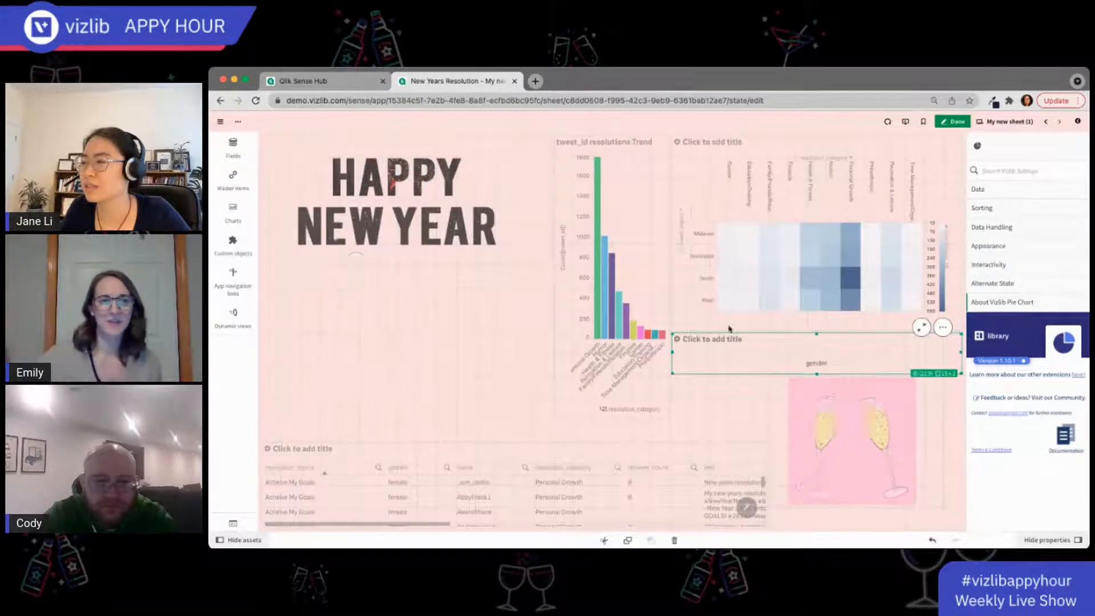
Resize the bar chart to fill the area below the Happy New Year image, down to the table and about as wide as the image.
left_click(561, 151)
left_click_drag(556, 140, 298, 274)
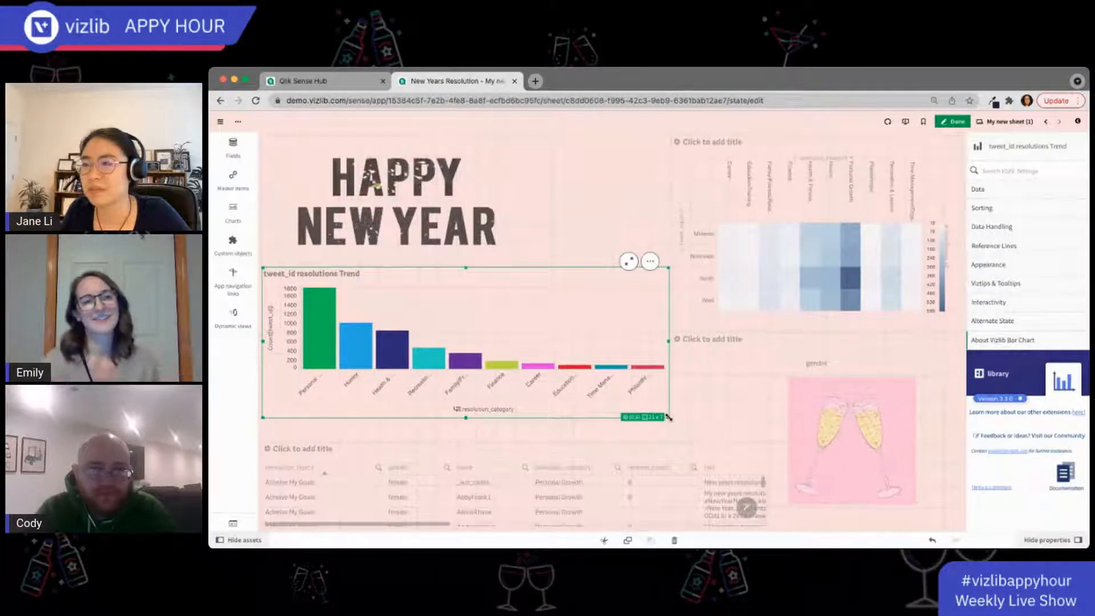
left_click_drag(669, 417, 665, 434)
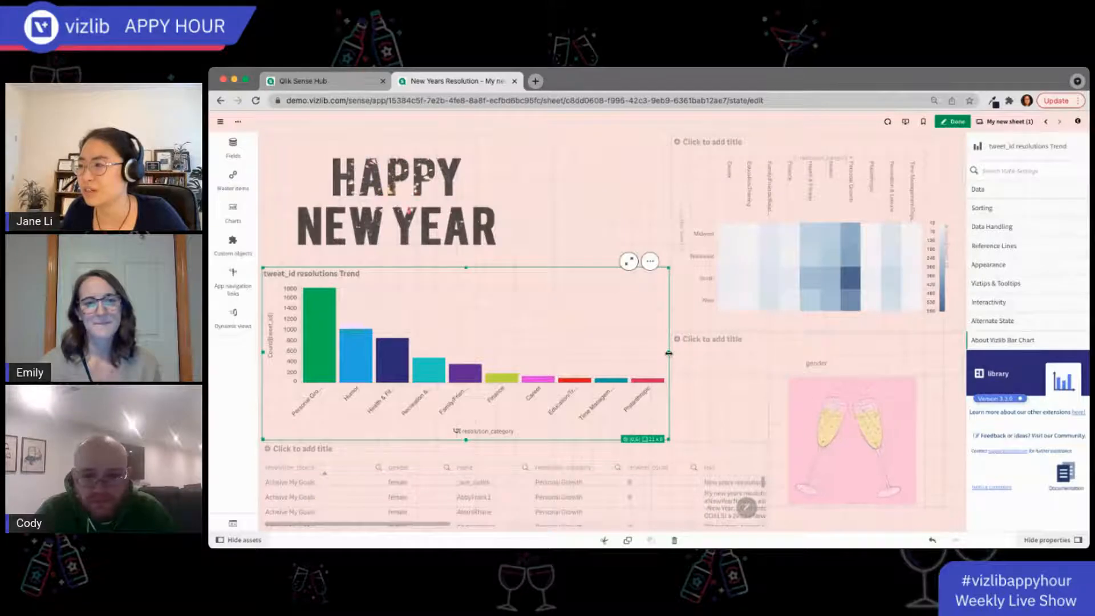
left_click_drag(669, 352, 488, 336)
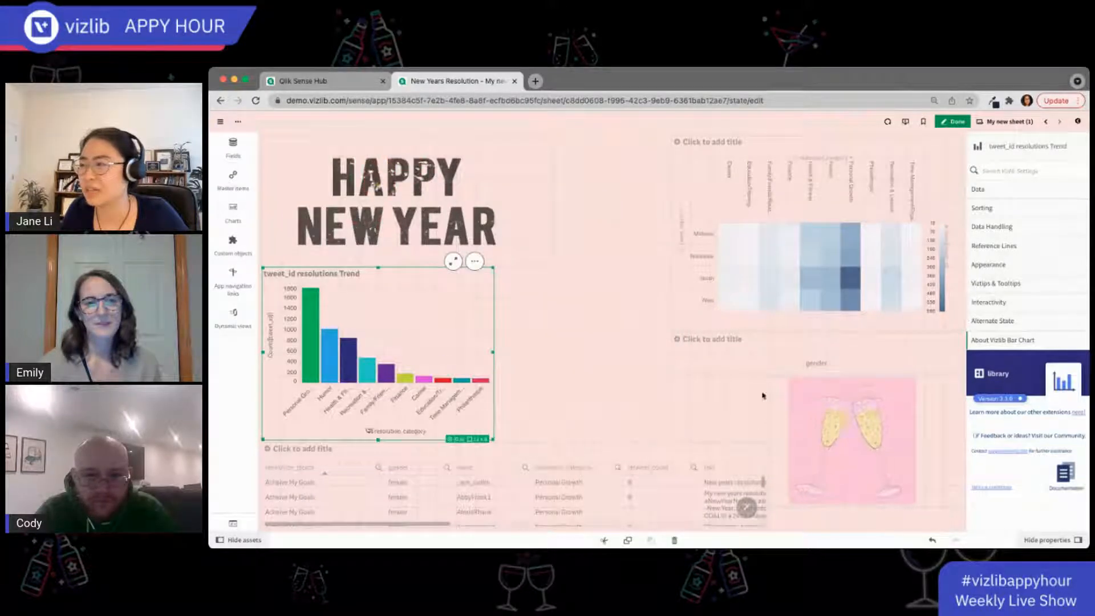
left_click(780, 390)
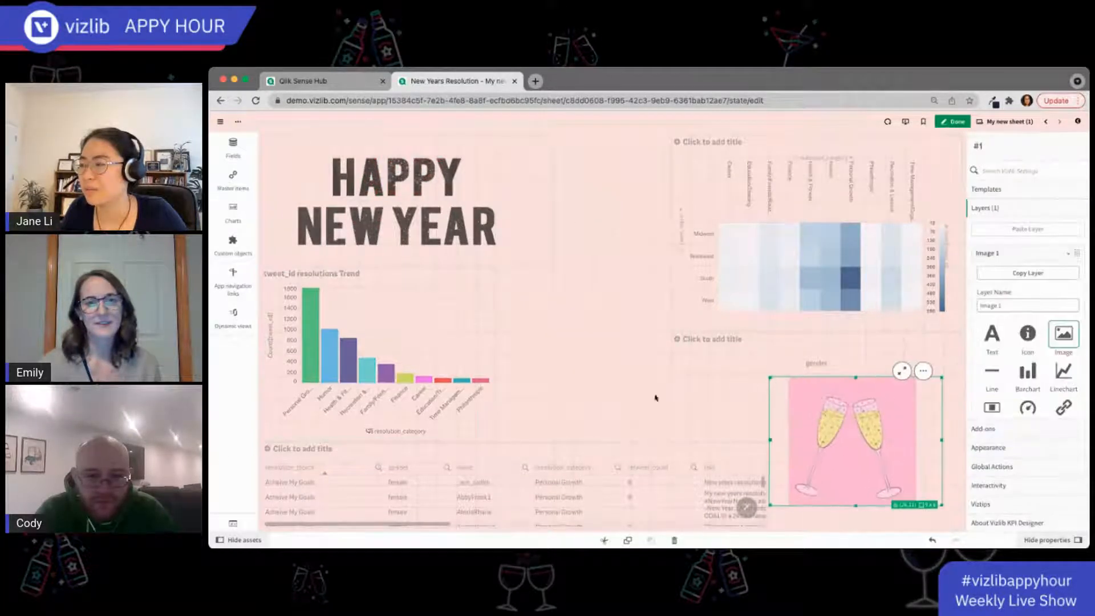
Narrow the table to the space between the bar chart and champagne image, and extend the bar chart down to the sheet's lower edge.
left_click(263, 446)
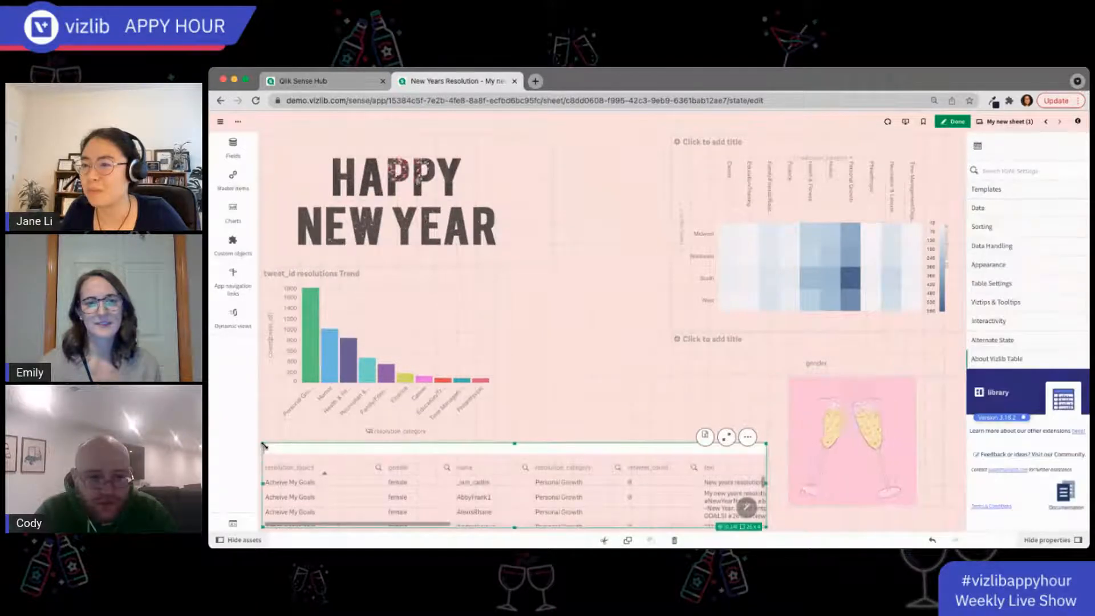
left_click_drag(262, 444, 515, 376)
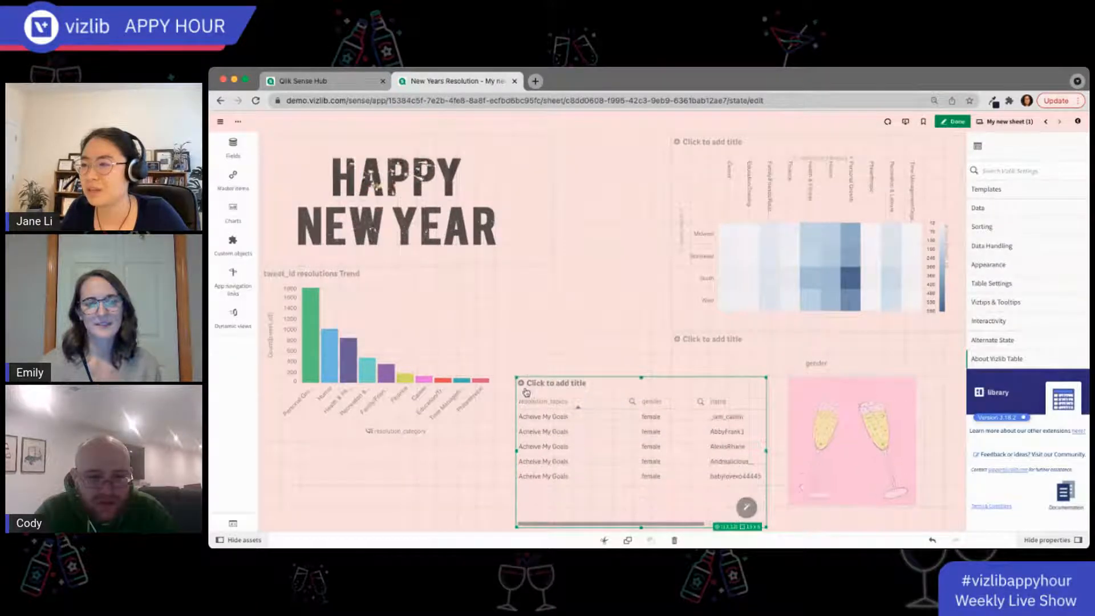
left_click(489, 437)
left_click_drag(491, 437, 512, 526)
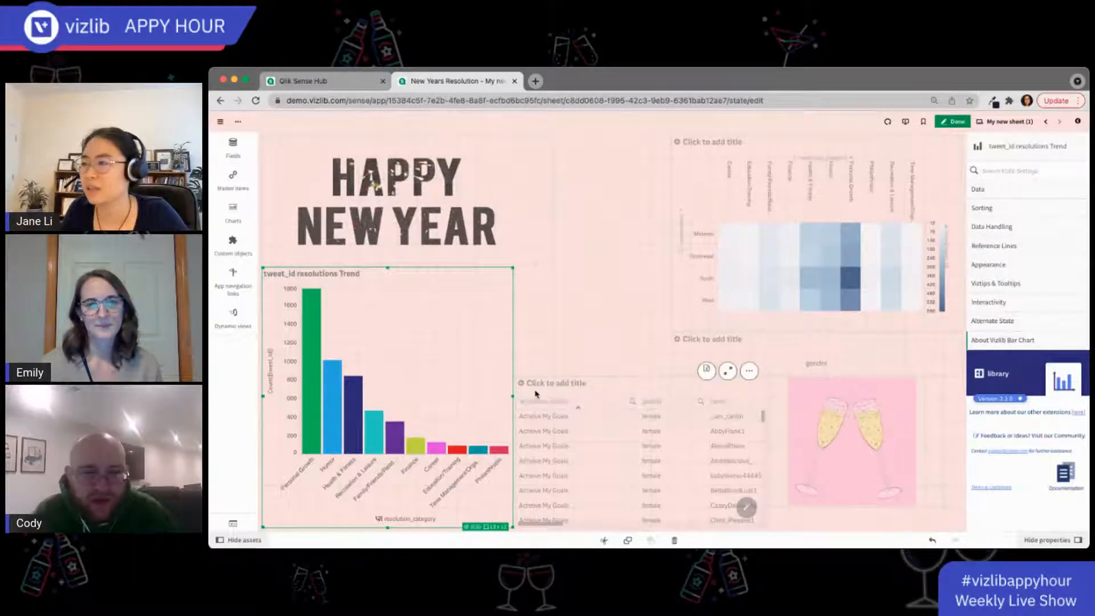
Shrink the table to a small block at the sheet's lower edge beside the champagne image and deselect it.
left_click(718, 423)
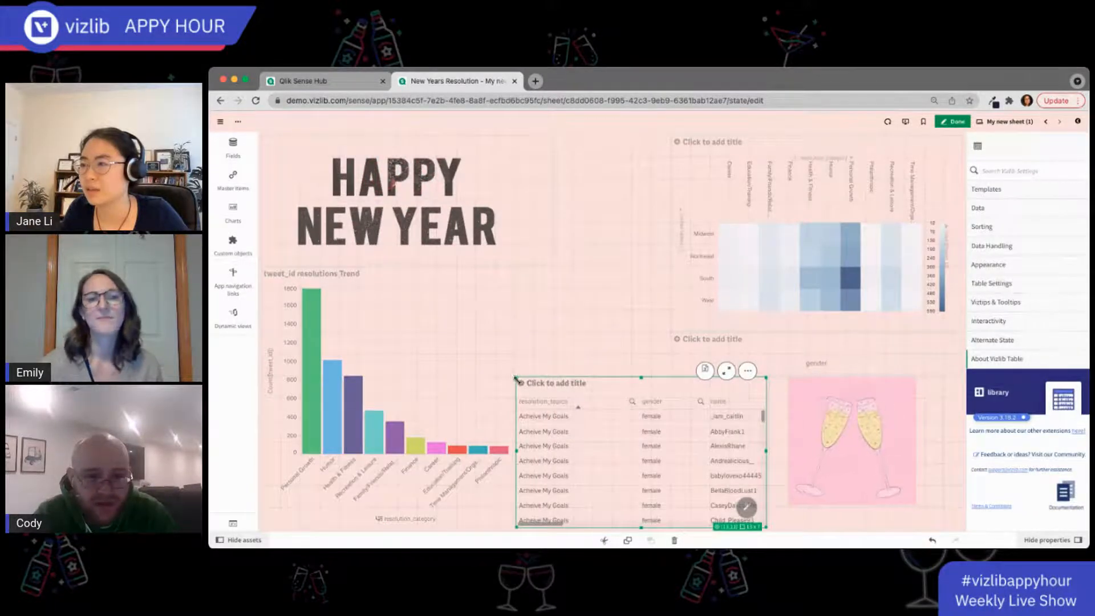
left_click_drag(515, 379, 633, 465)
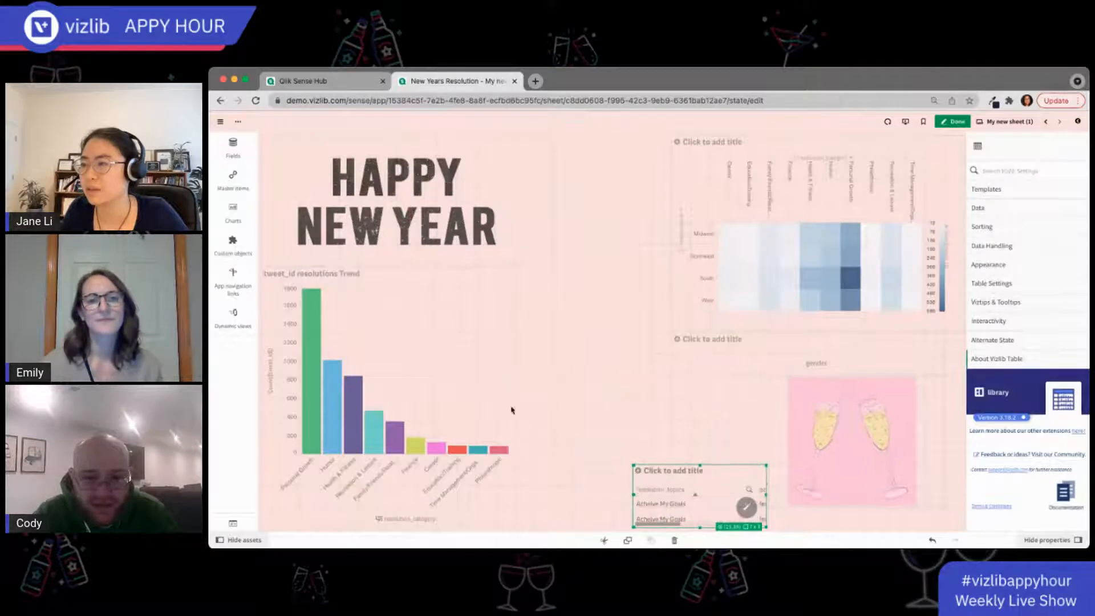
left_click(488, 359)
left_click(611, 332)
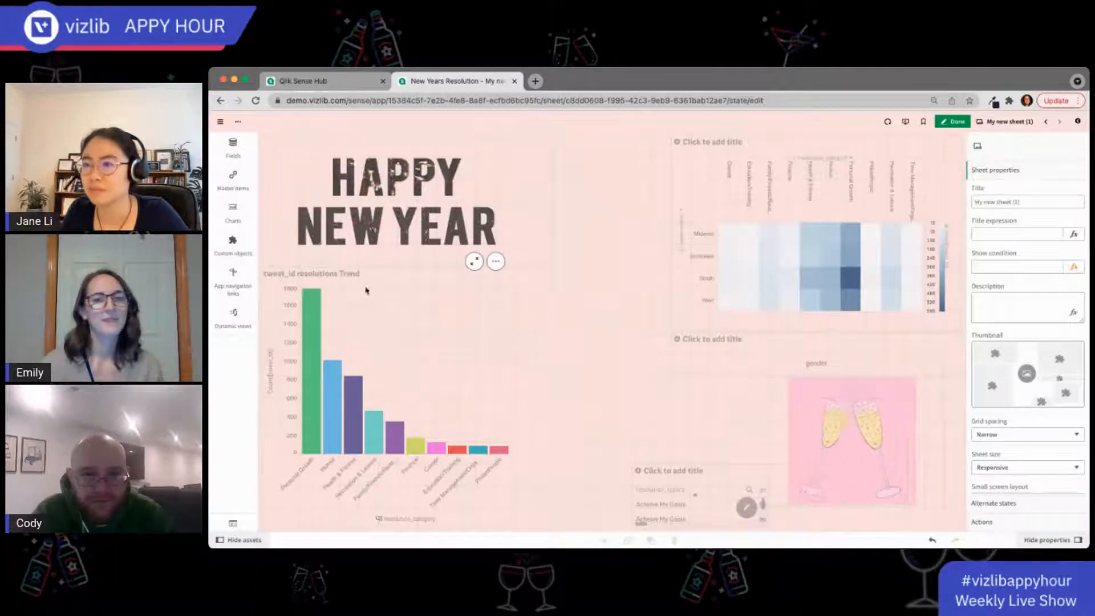
Retitle the bar chart "What are the most popular New Year's resolution?".
left_click(349, 280)
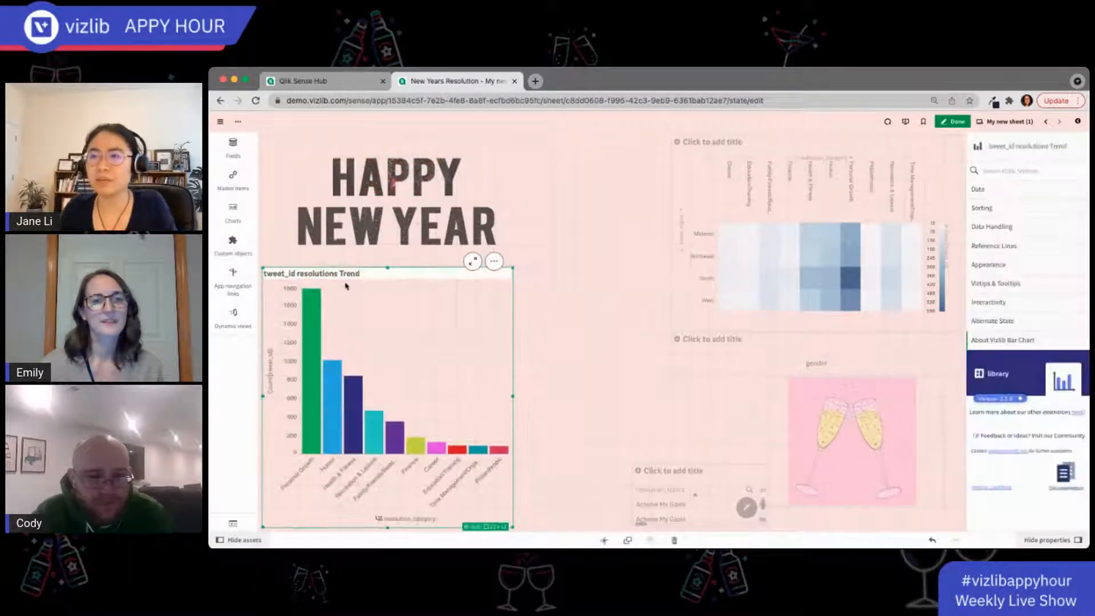
triple_click(340, 273)
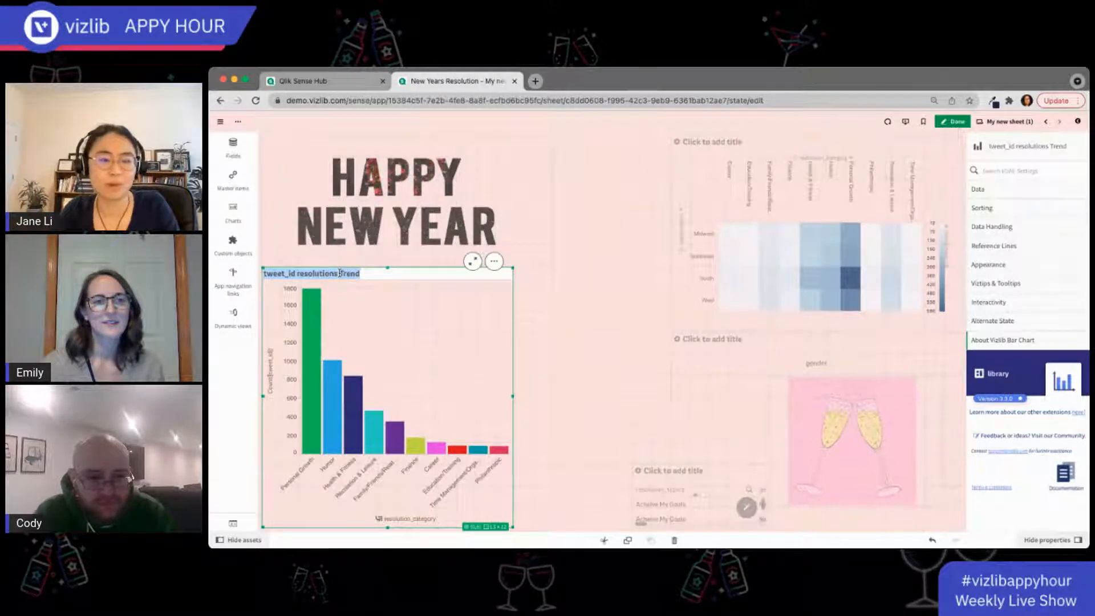
type("Wha")
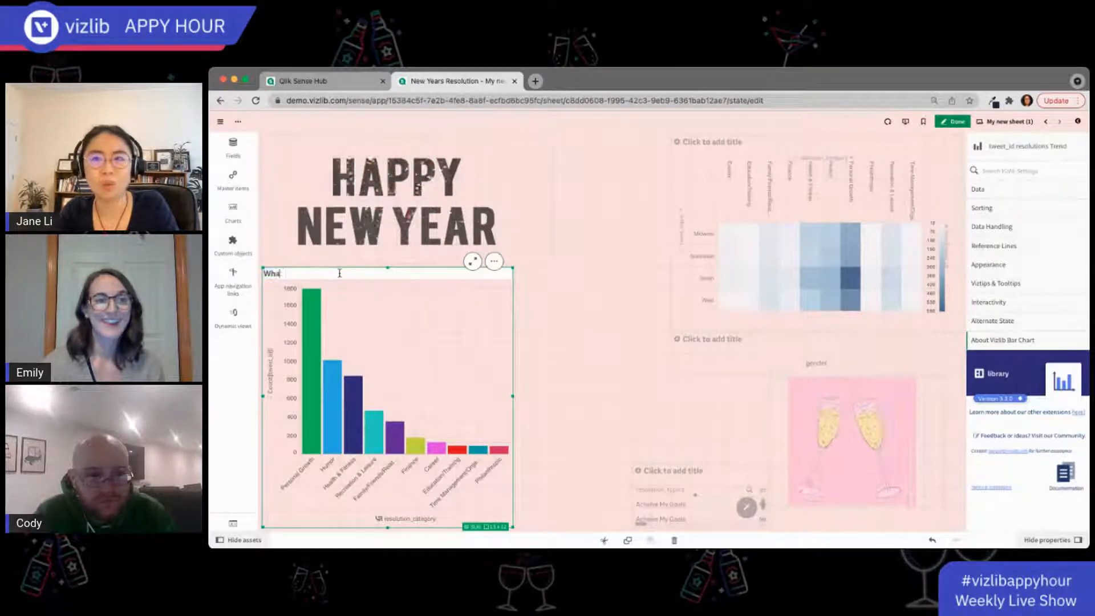
type("t are the mo")
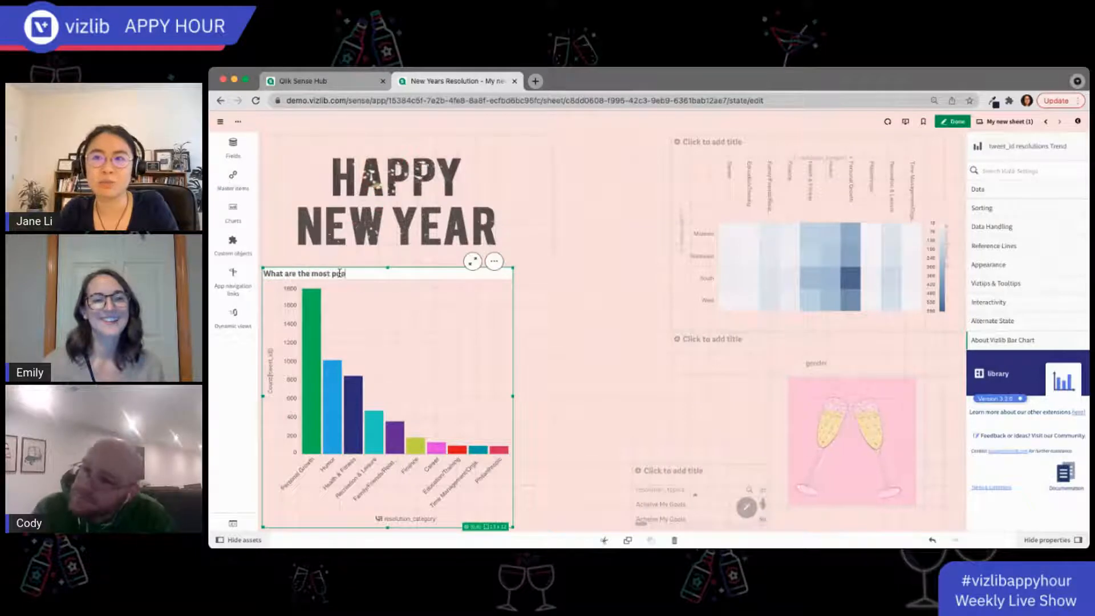
type("st popular New Yea")
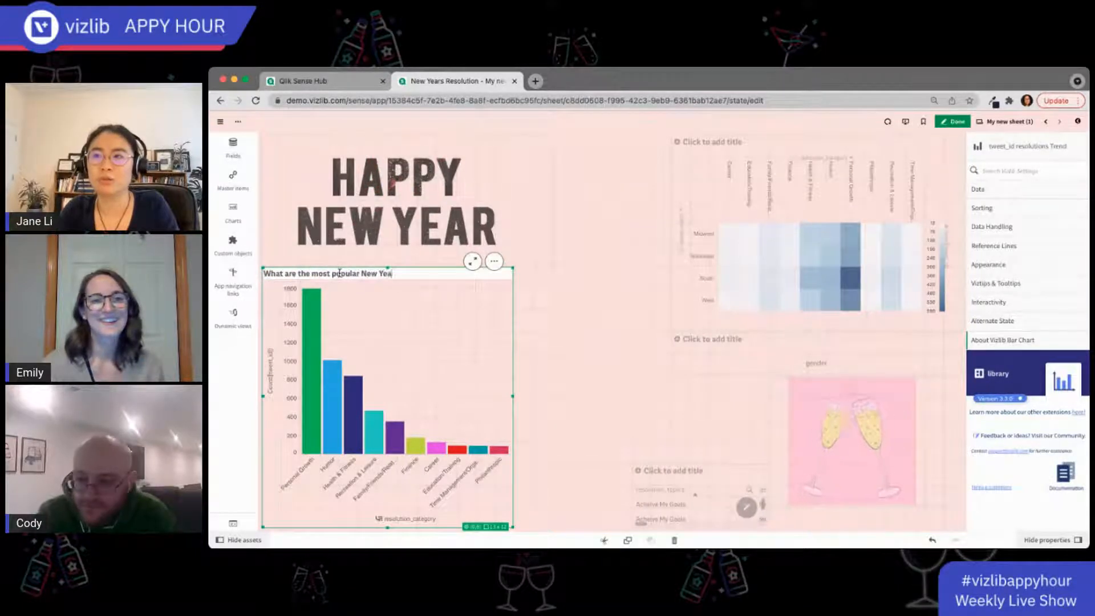
type("r's")
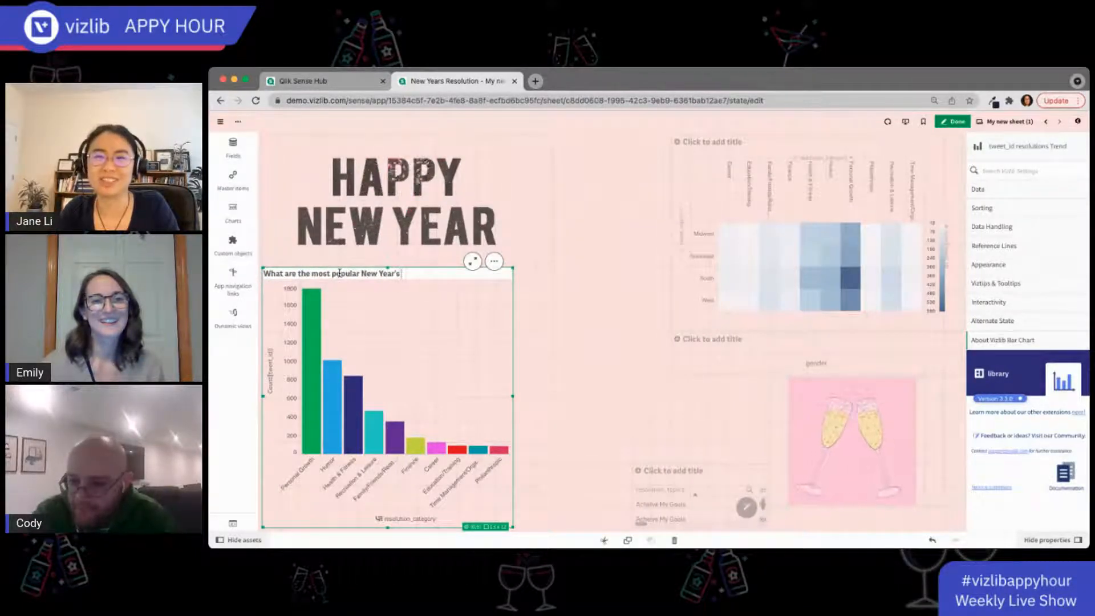
key("BackSpace")
key("BackSpace")
type("s")
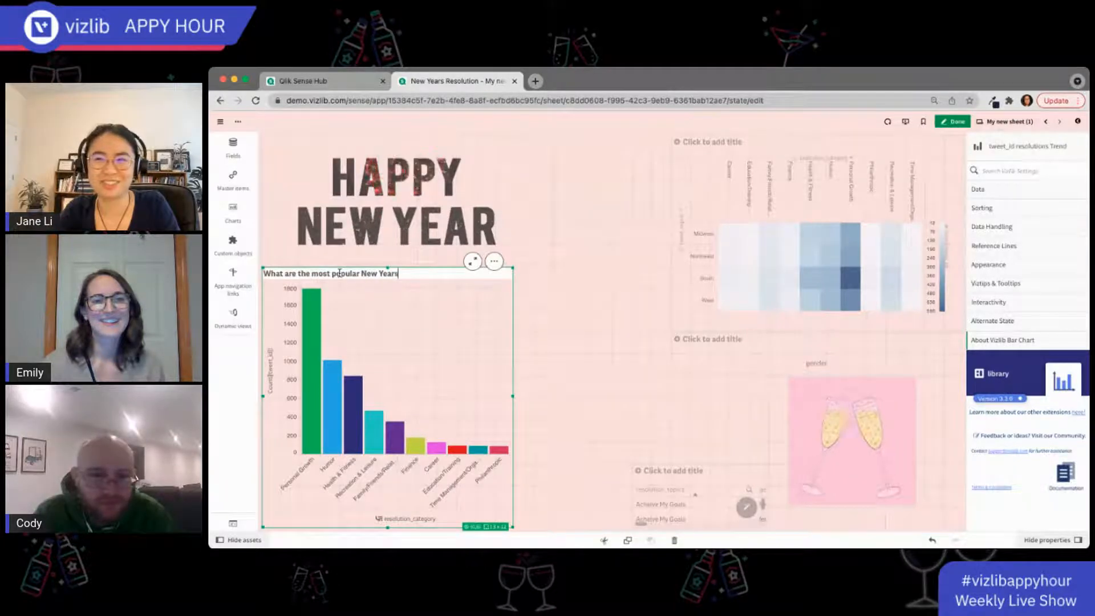
key("BackSpace")
type("'")
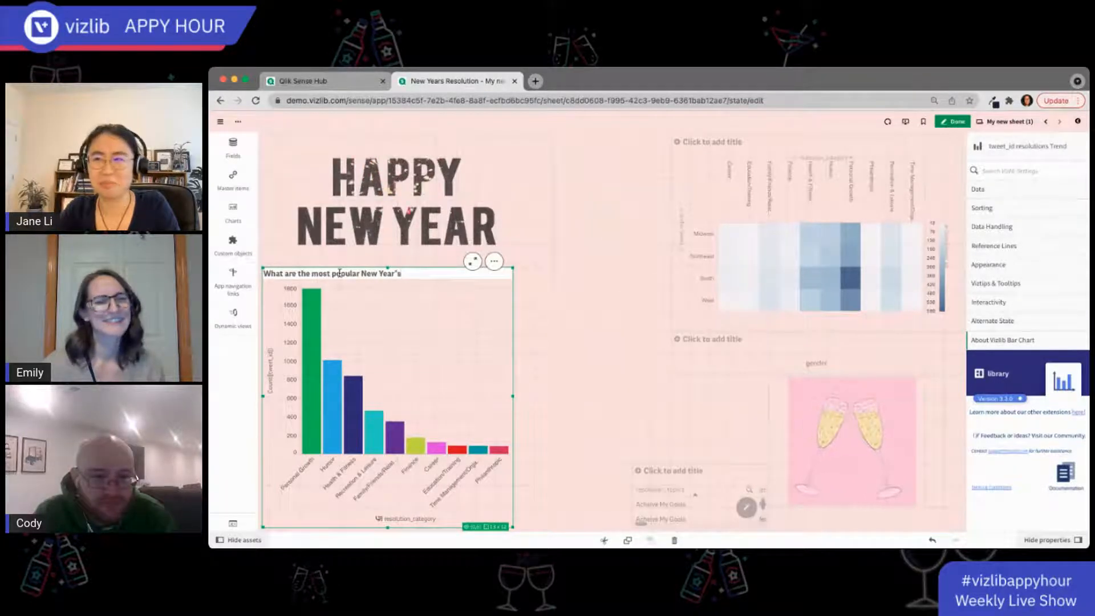
type("s")
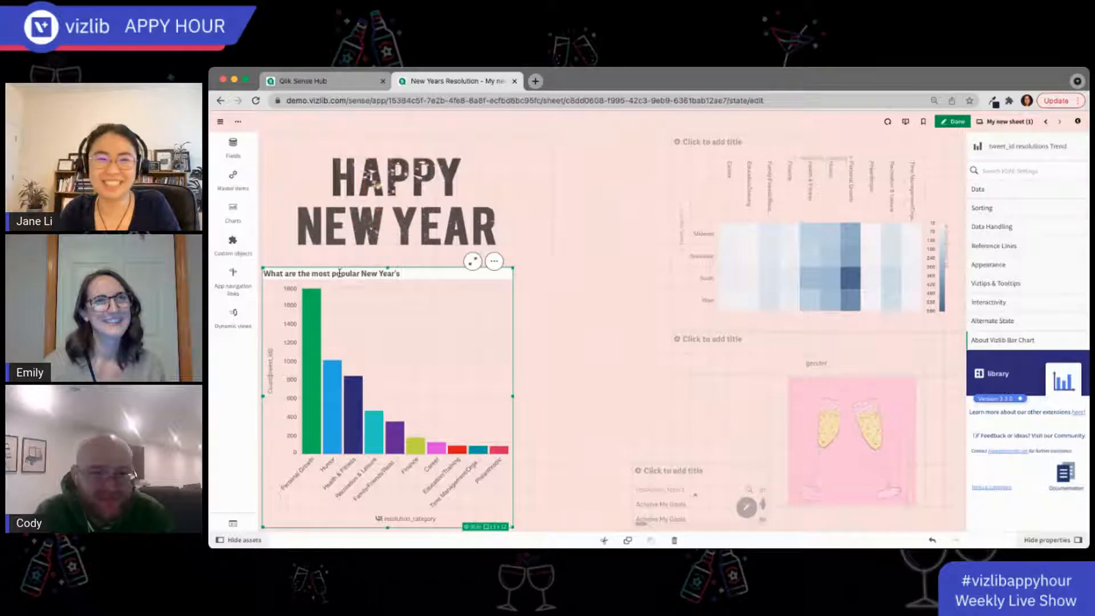
type(" resolution?")
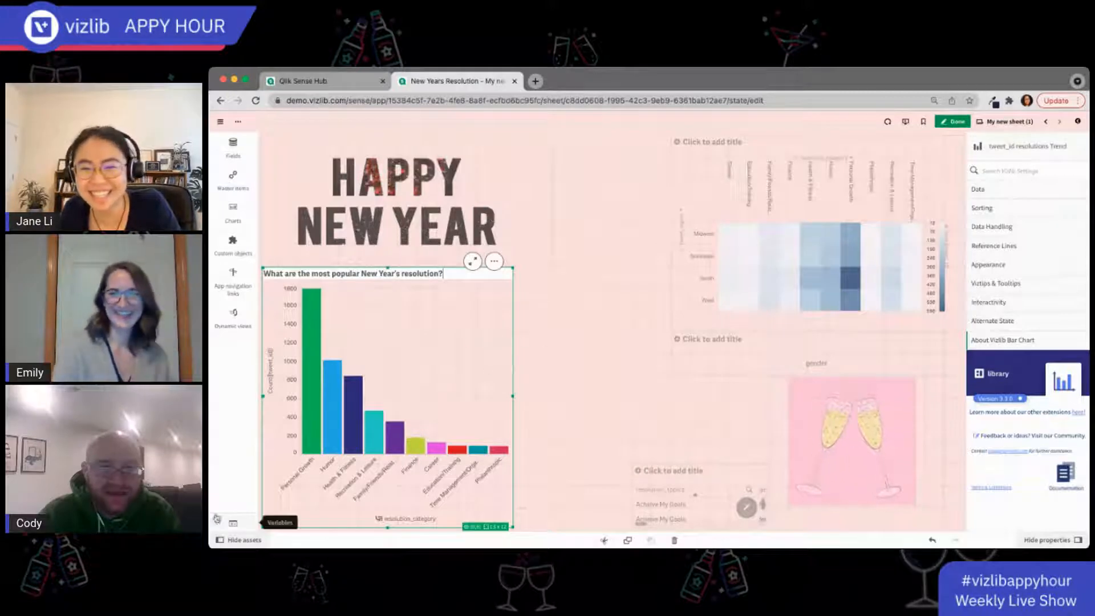
Open the bar chart's Data Handling settings.
key("super+Tab")
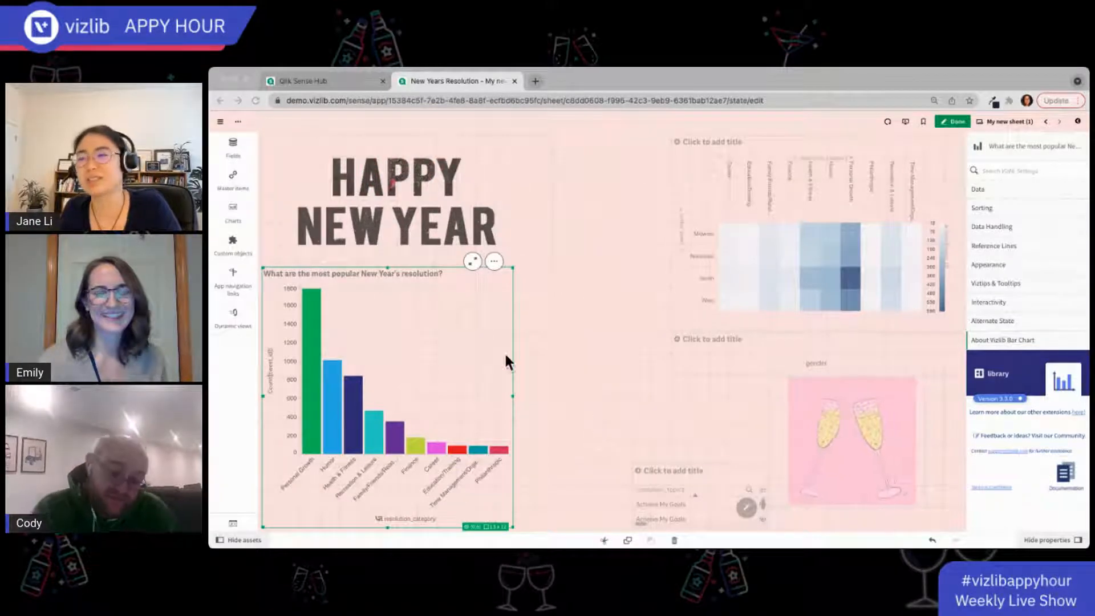
key("super+Tab")
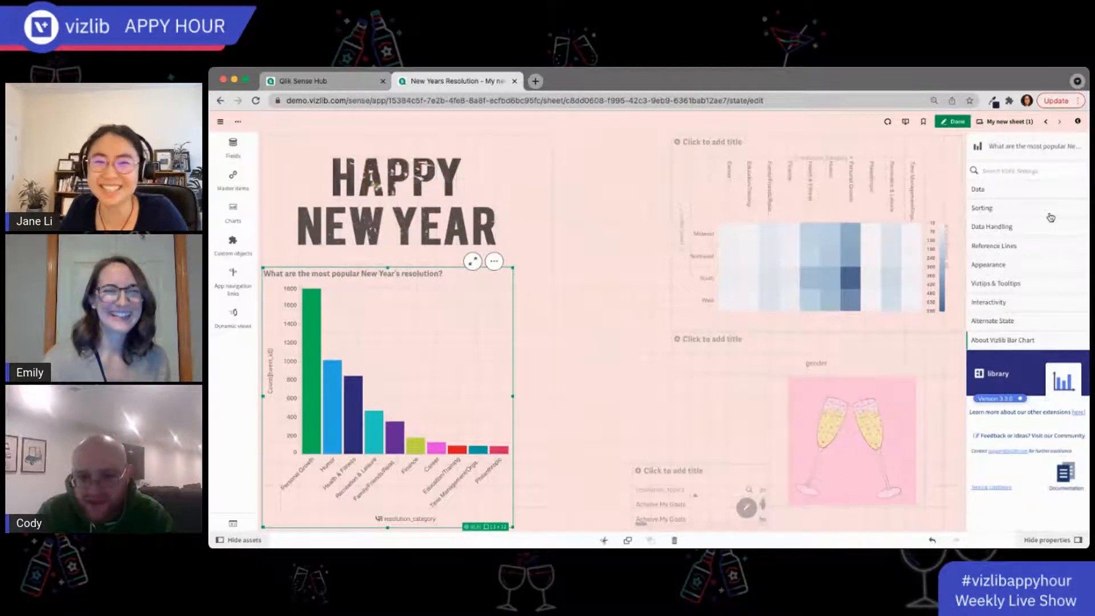
left_click(1018, 228)
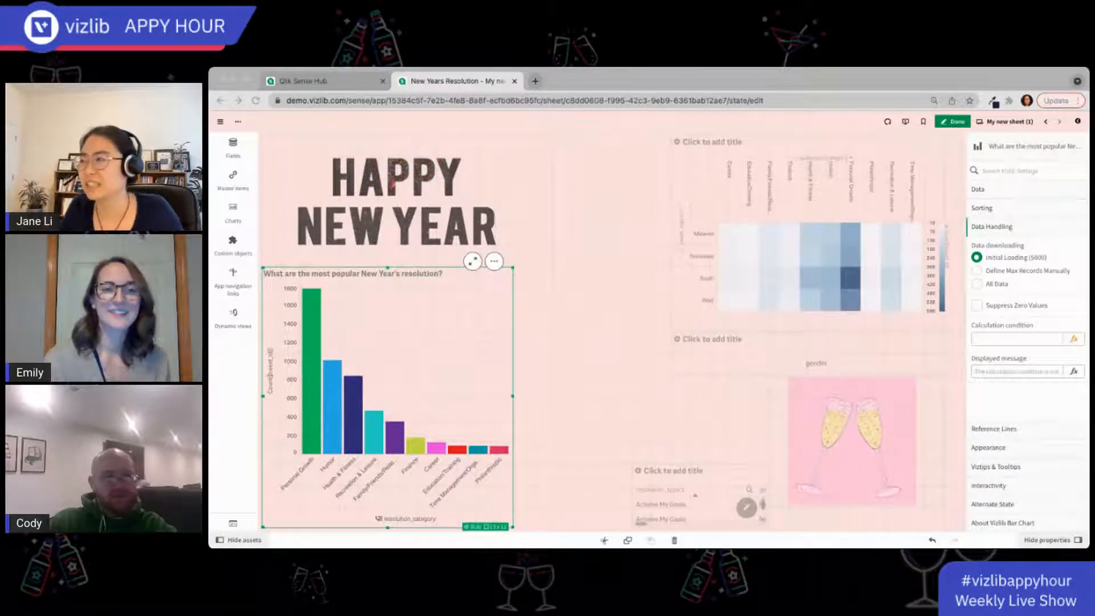
Open the Colors and Legend section of the bar chart's Appearance settings.
left_click(1014, 451)
left_click(1015, 451)
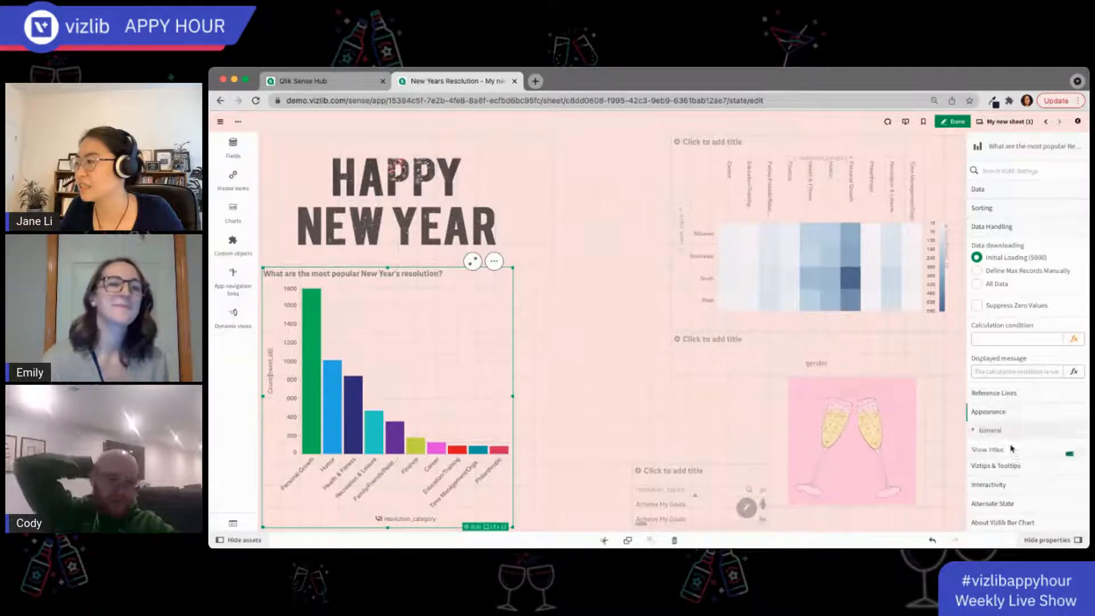
left_click(1025, 393)
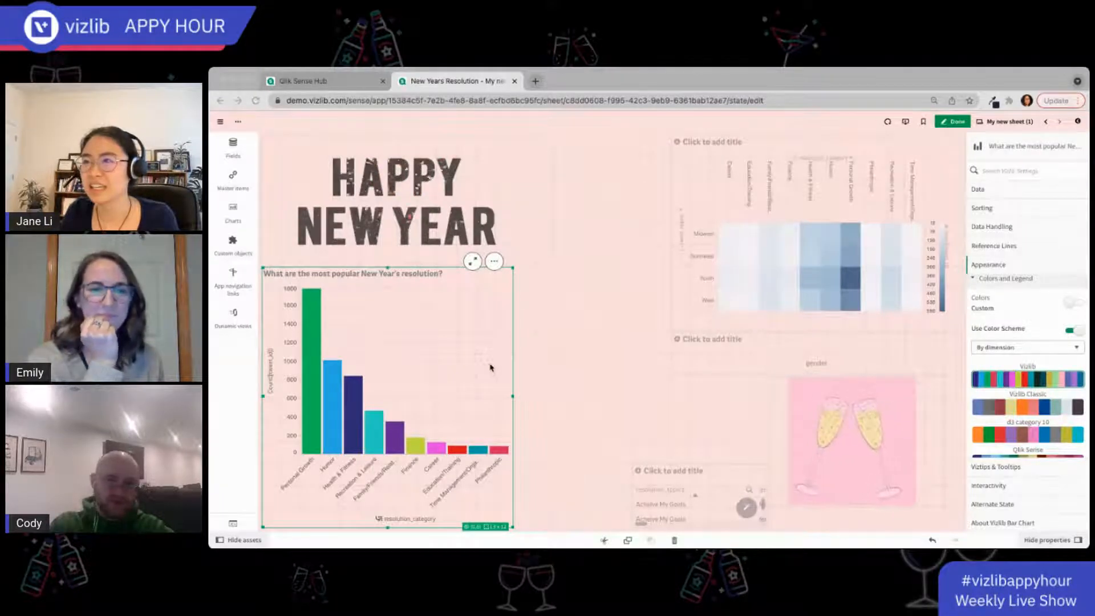
Widen the bar chart to match the width of the HAPPY NEW YEAR image above it.
left_click(536, 176)
left_click_drag(513, 268, 562, 277)
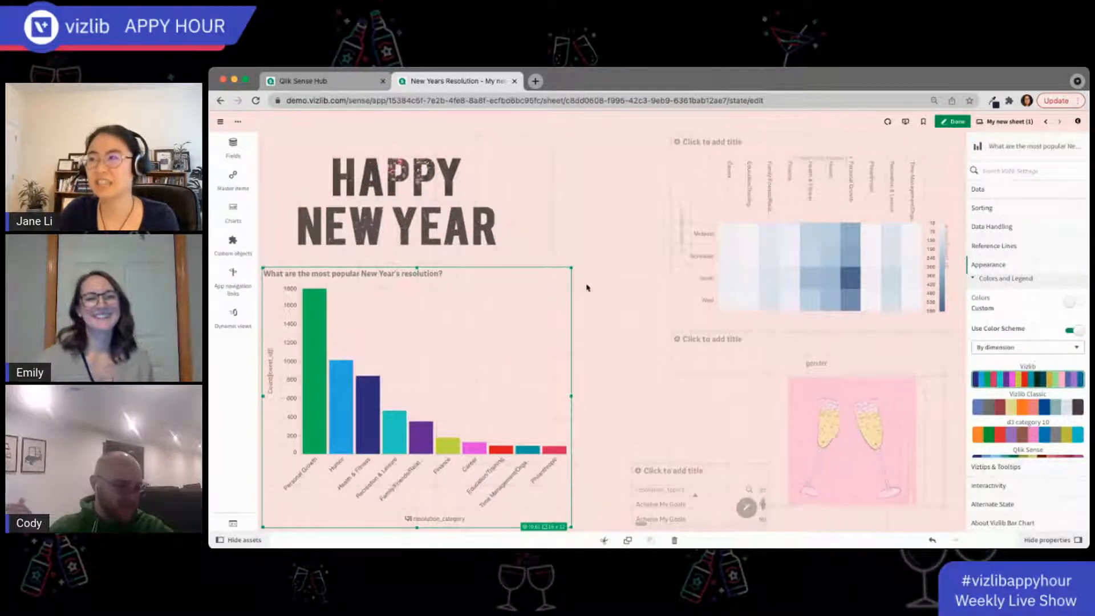
mouse_move(571, 268)
left_mouse_down()
mouse_move(537, 268)
mouse_move(552, 268)
left_mouse_up()
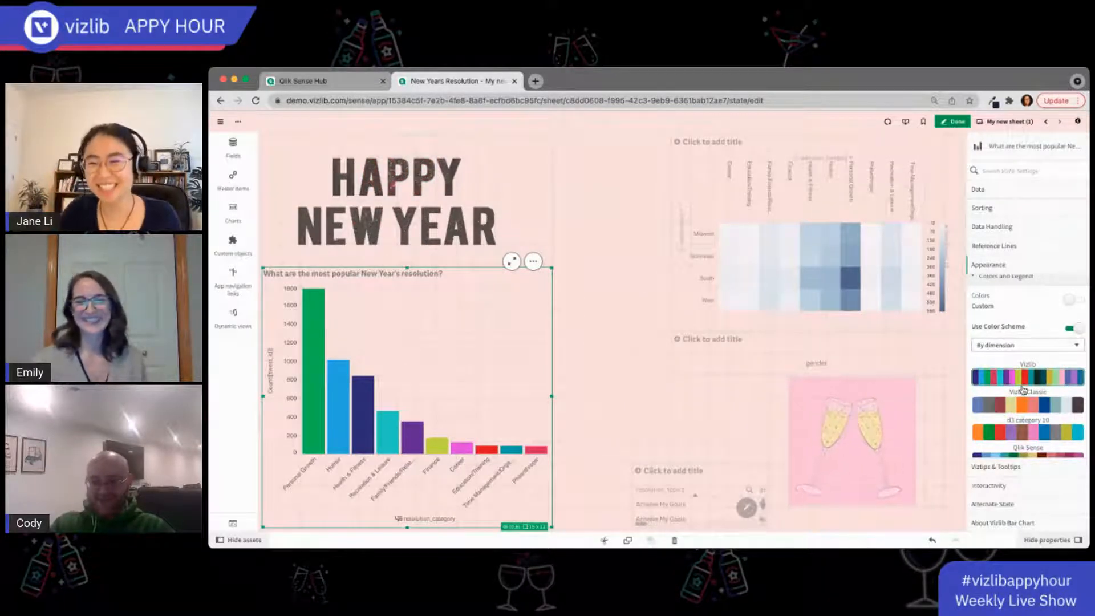
Look through the available palettes and set the bar chart's color scheme to Single color.
scroll(1076, 412, "down", 5)
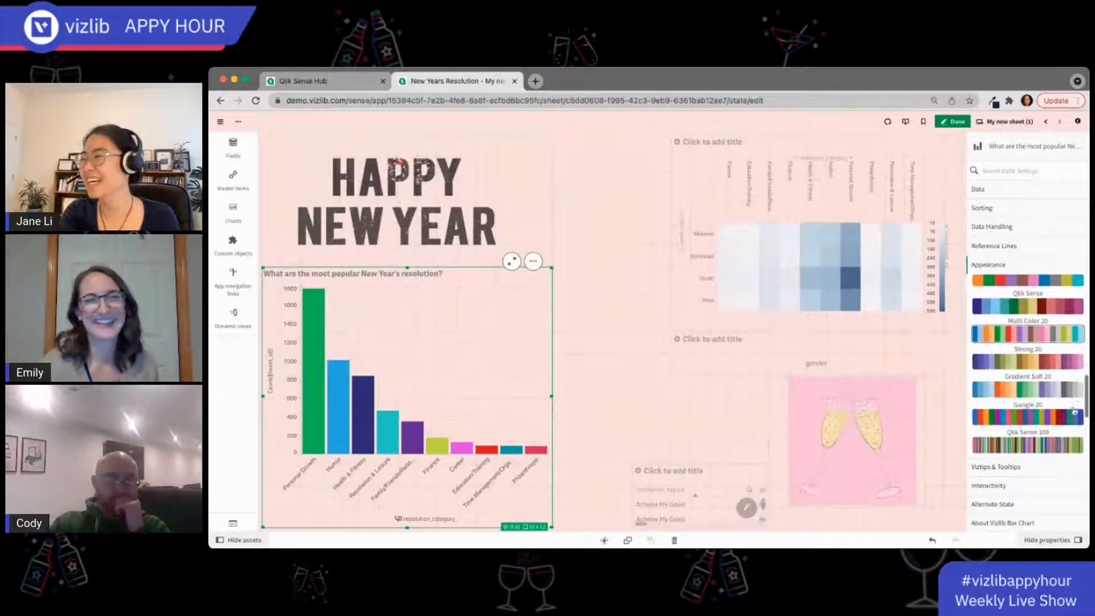
scroll(1075, 412, "up", 5)
scroll(1075, 412, "up", 2)
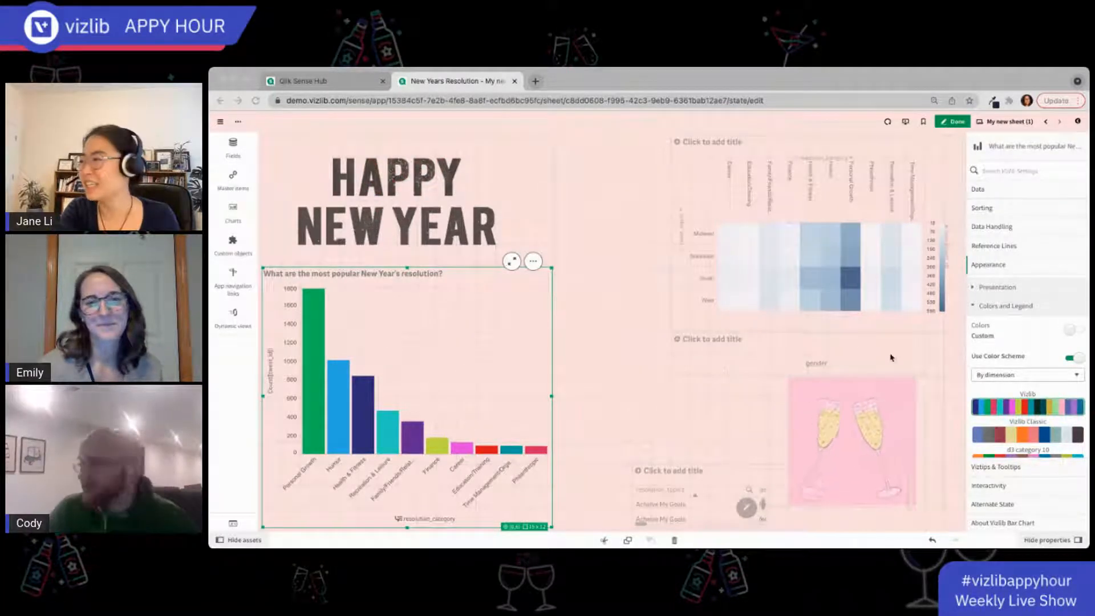
left_click(1062, 382)
left_click(1052, 373)
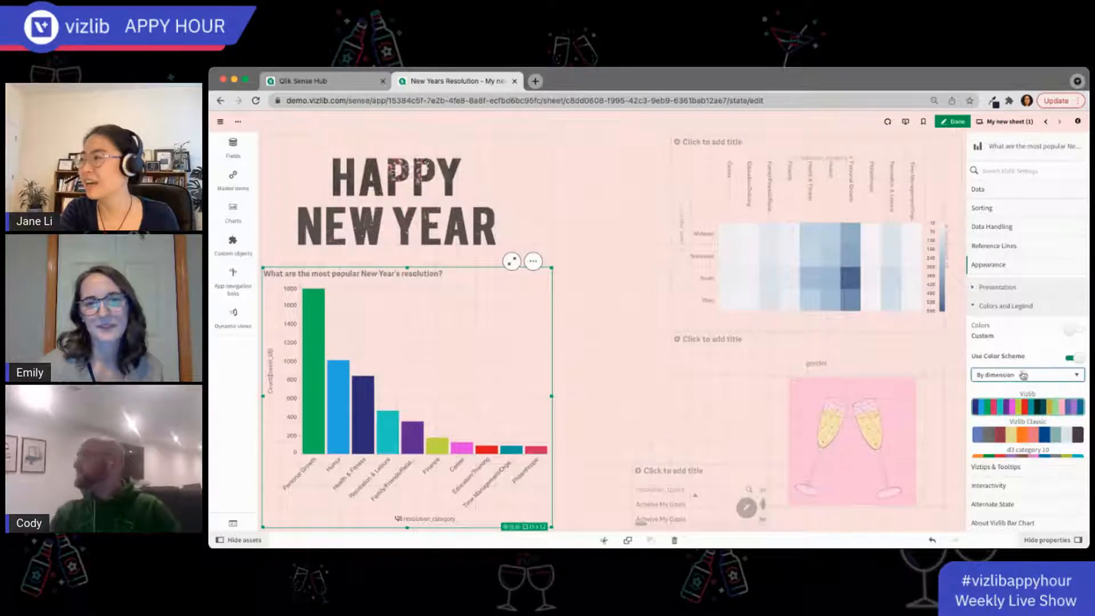
left_click(1020, 370)
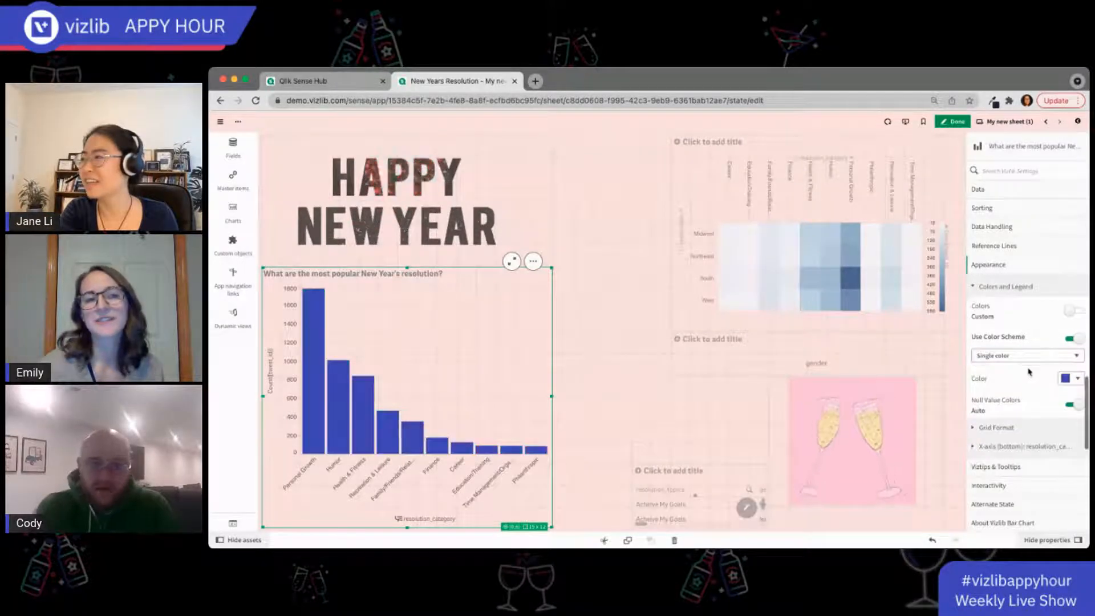
Try olive, green and rose on the color wheel as the single color of the bars.
left_click(1074, 380)
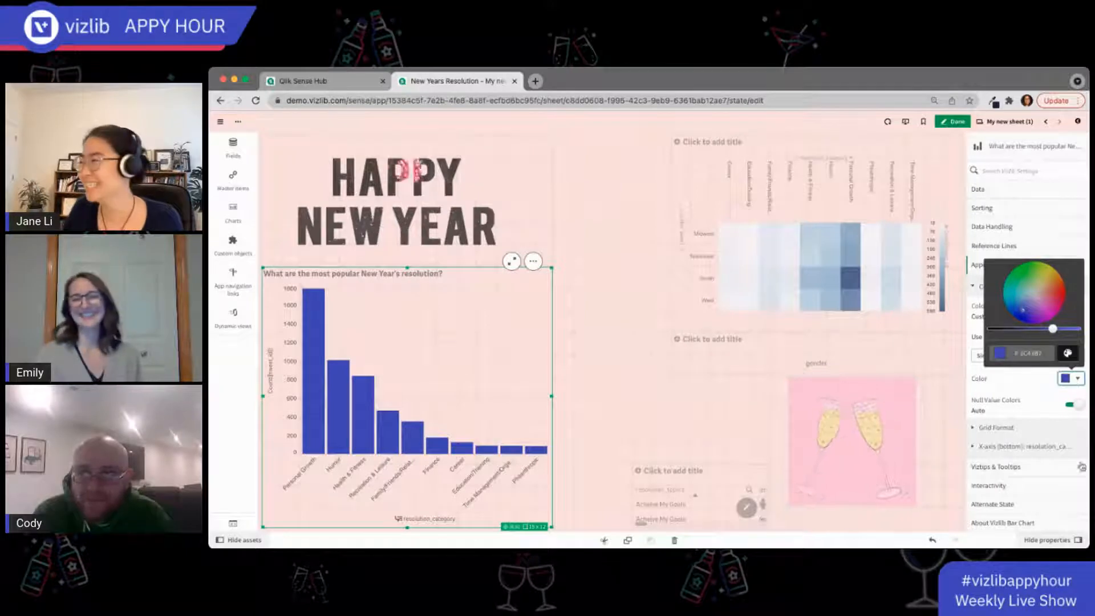
left_click(1051, 278)
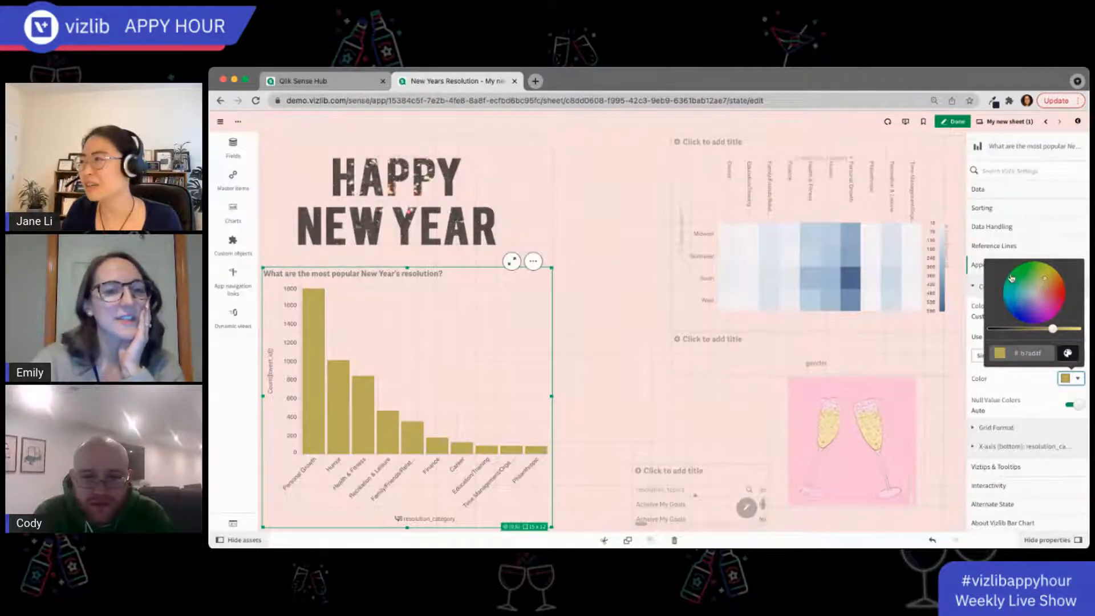
left_click(1018, 281)
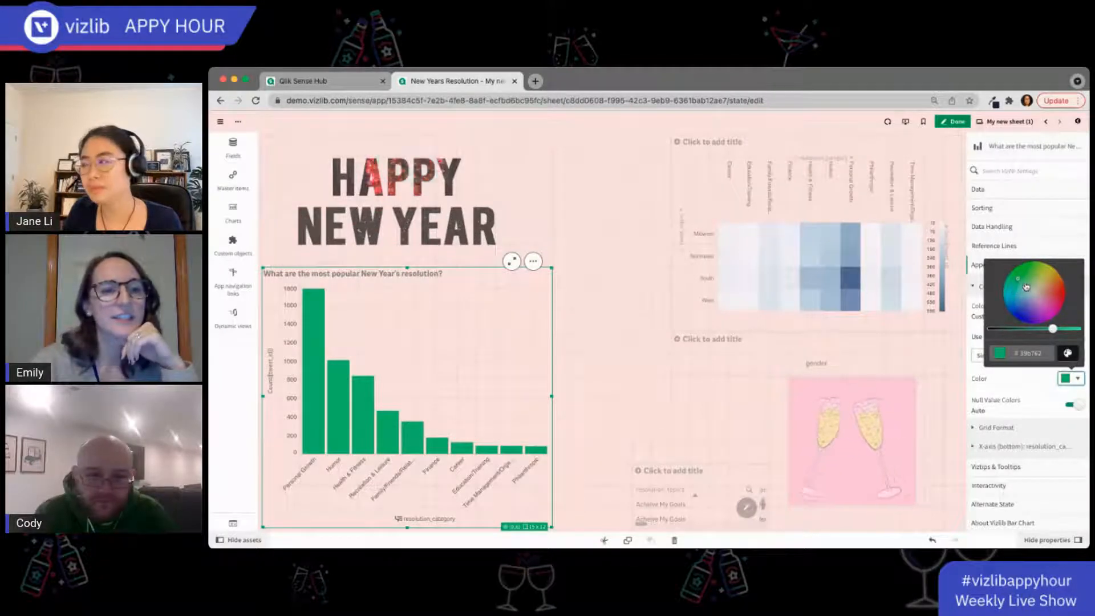
left_click(1025, 316)
left_click(1052, 300)
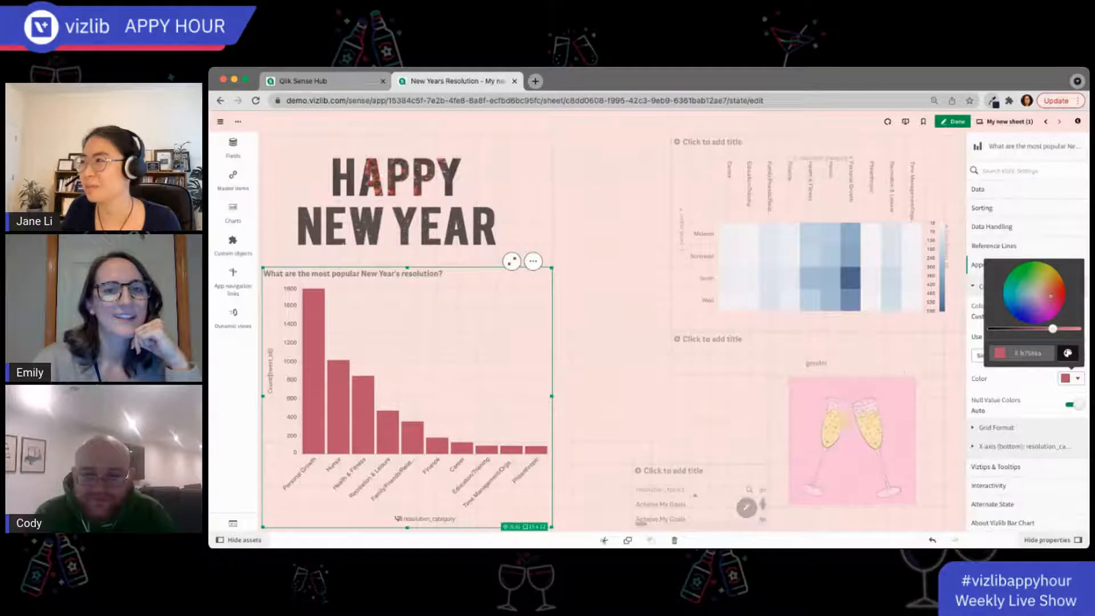
Sample the red from the animated lettering of the HAPPY NEW YEAR image with the browser's color picker extension.
left_click(798, 151)
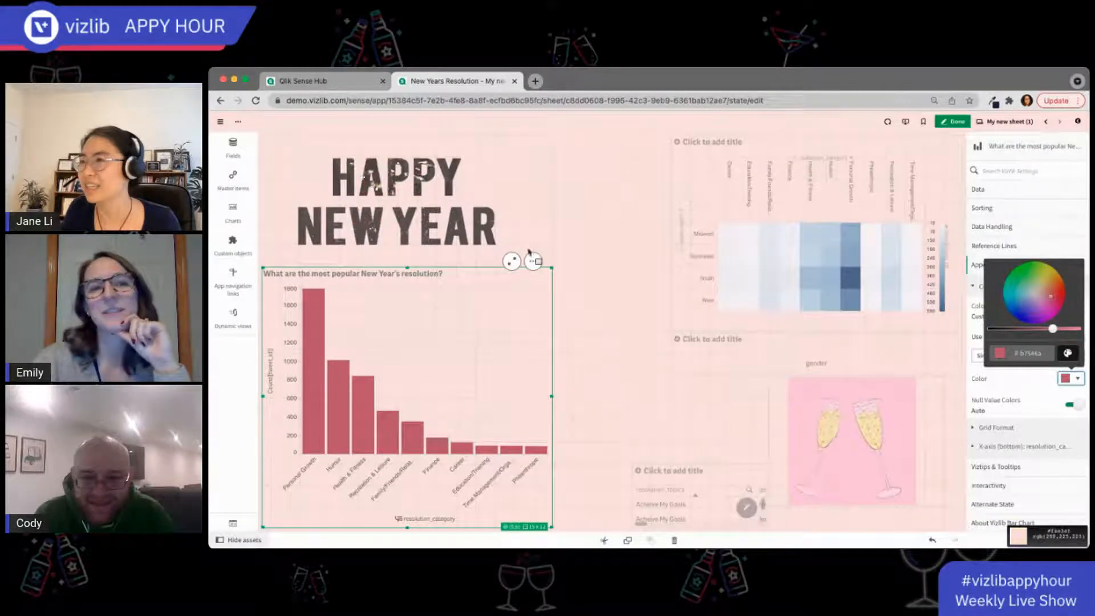
left_click(394, 183)
left_click(394, 182)
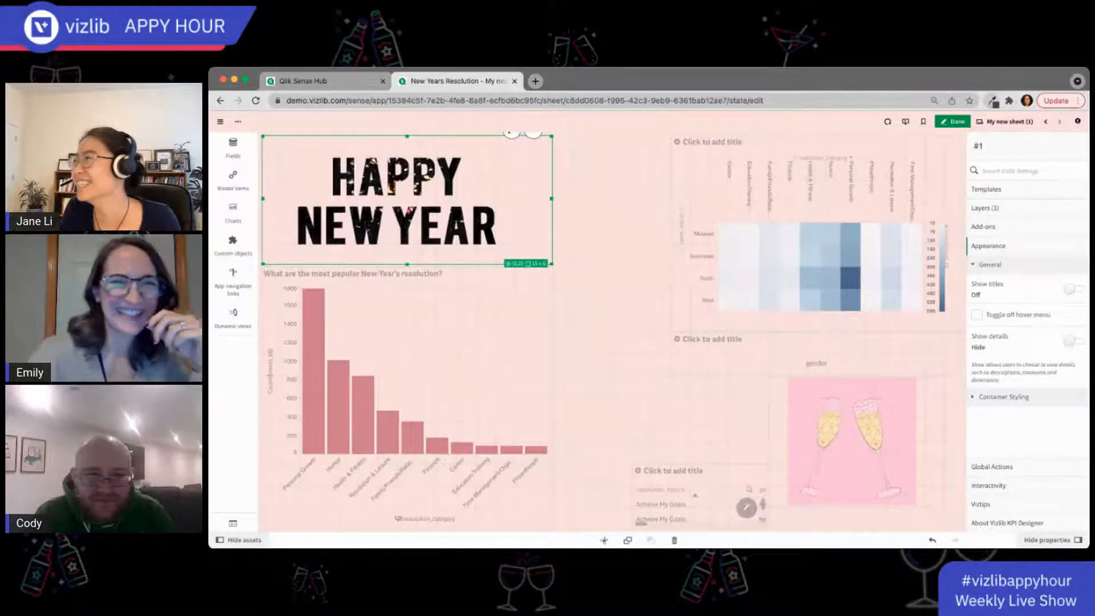
left_click(993, 101)
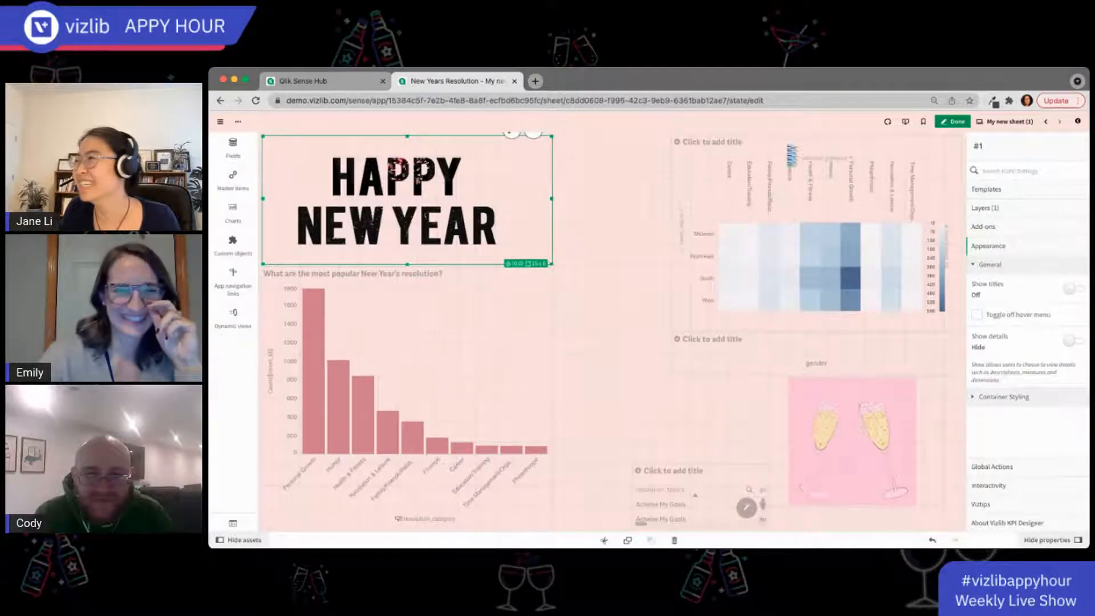
left_click(404, 177)
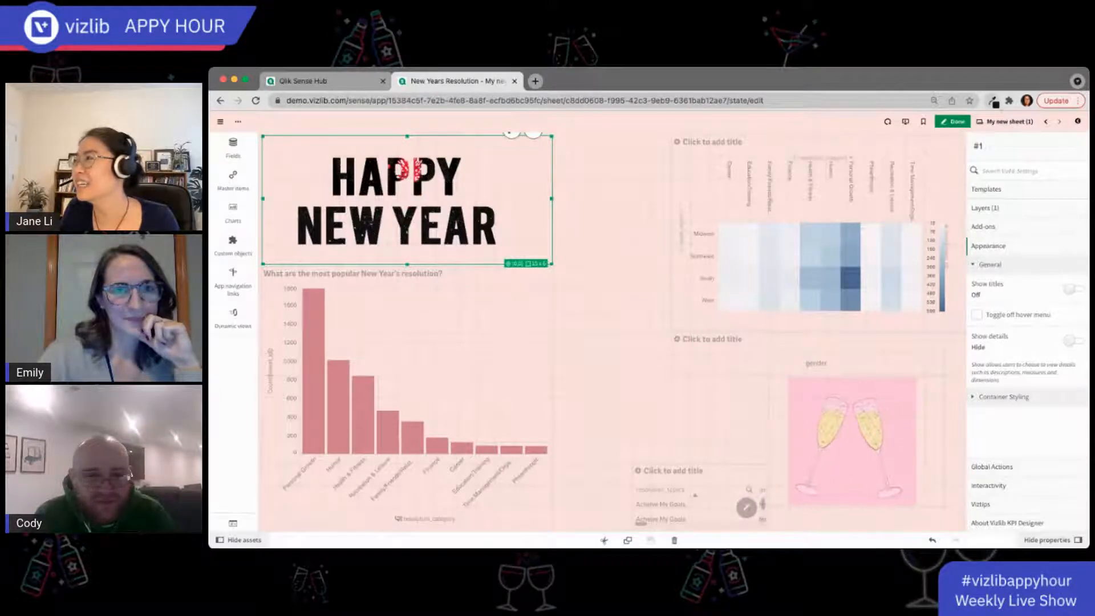
left_click(993, 100)
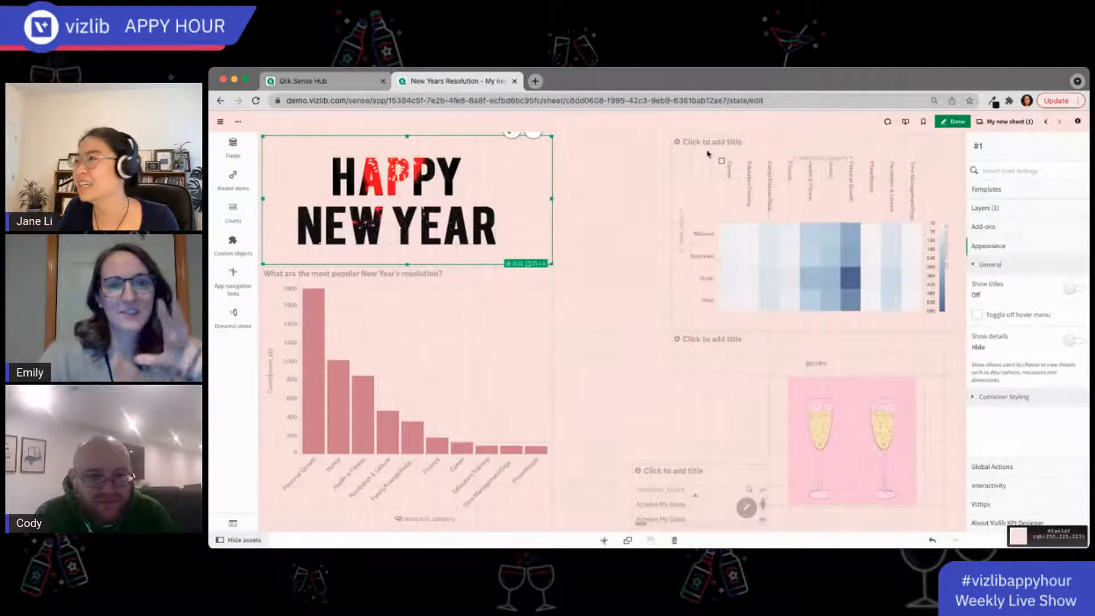
left_click(398, 178)
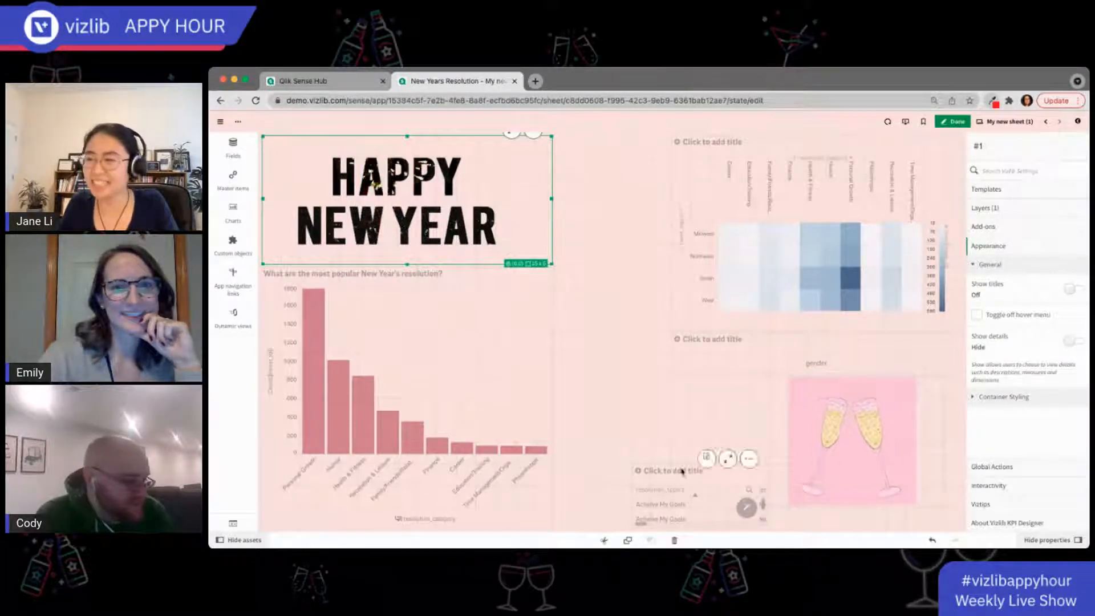
Set the bar chart's single color to red, hex ff0000, and deselect the chart.
left_click(526, 403)
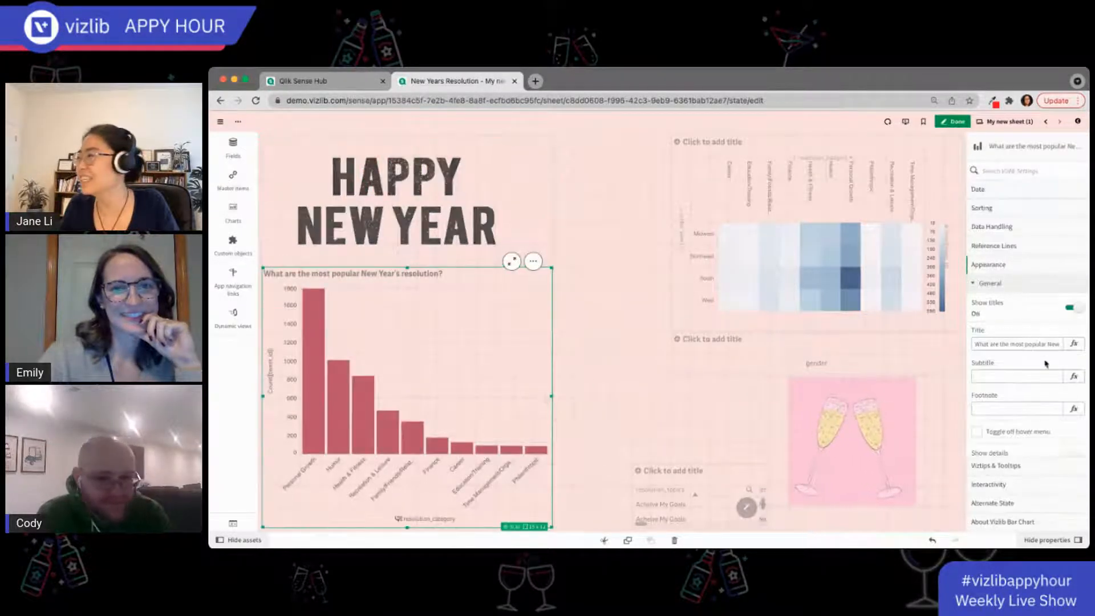
scroll(1075, 363, "up", 3)
scroll(1021, 427, "down", 3)
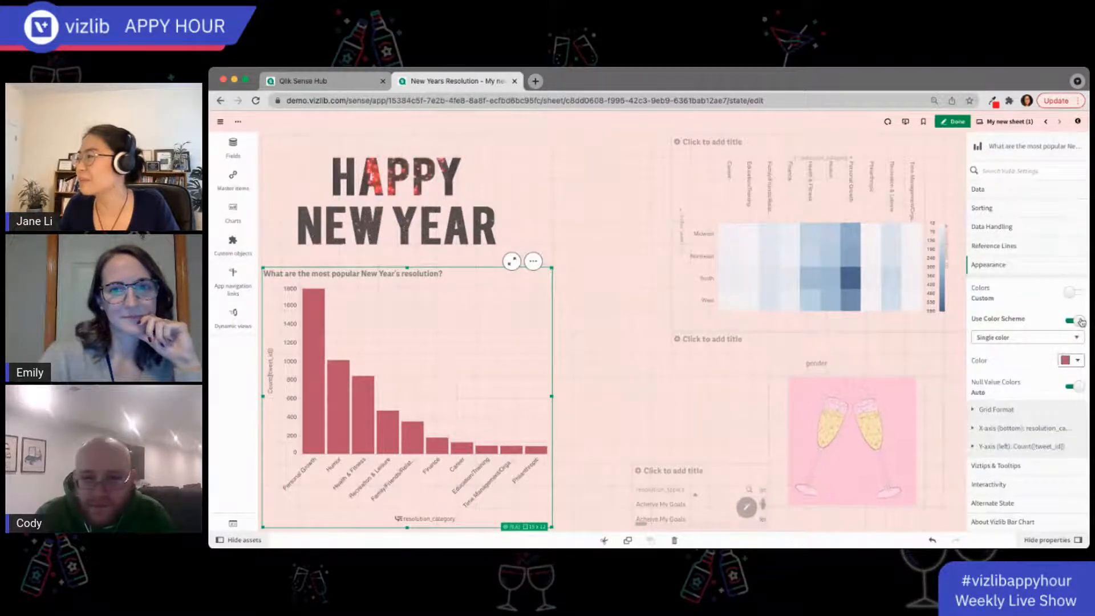
left_click(1079, 362)
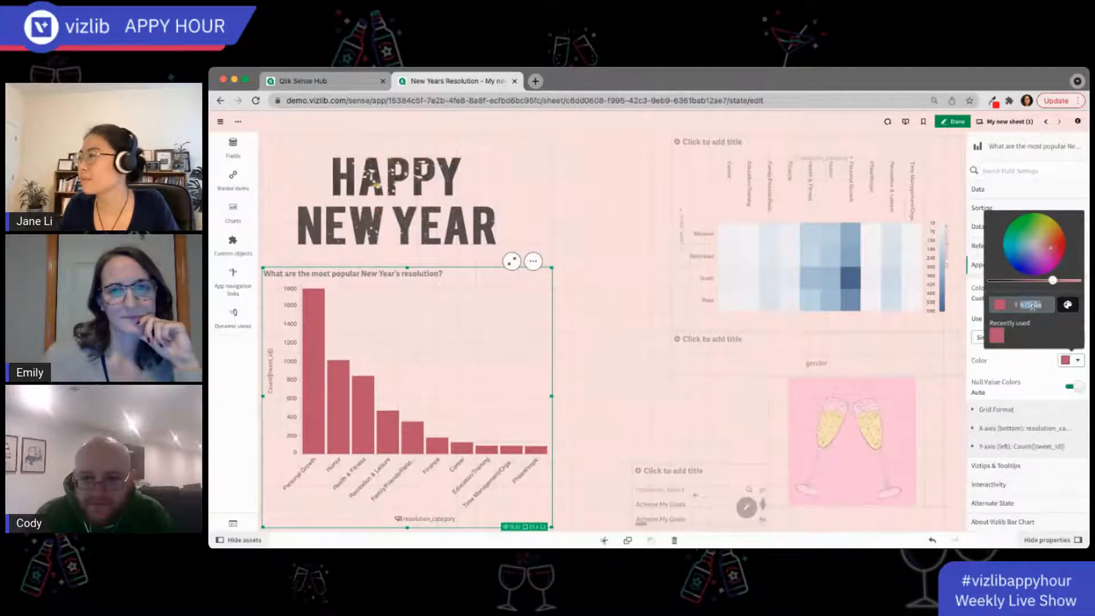
type("ff0000")
left_click(1032, 365)
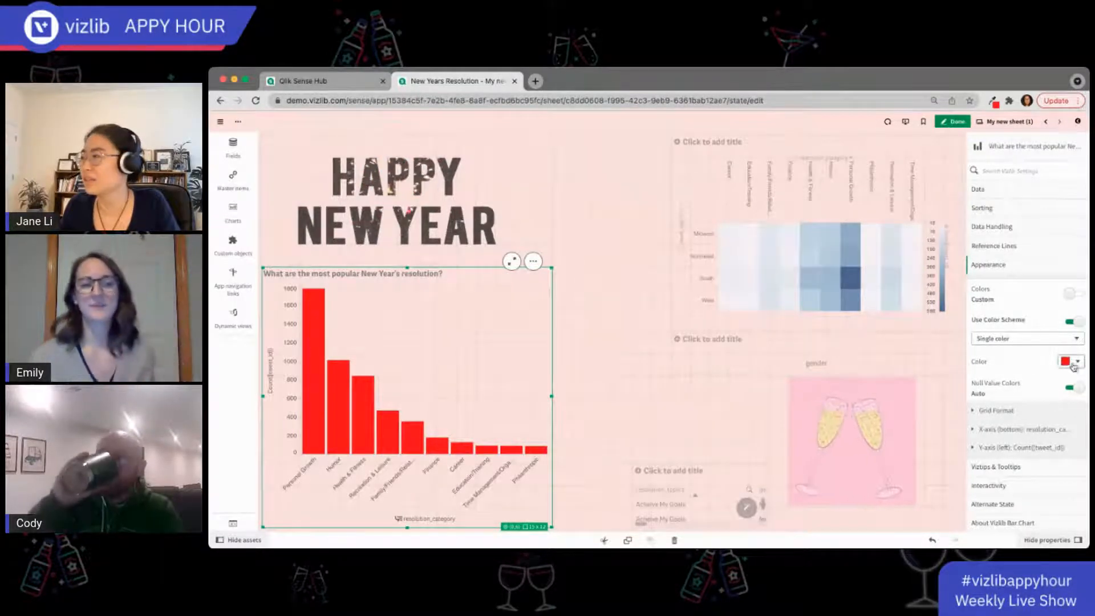
left_click(598, 319)
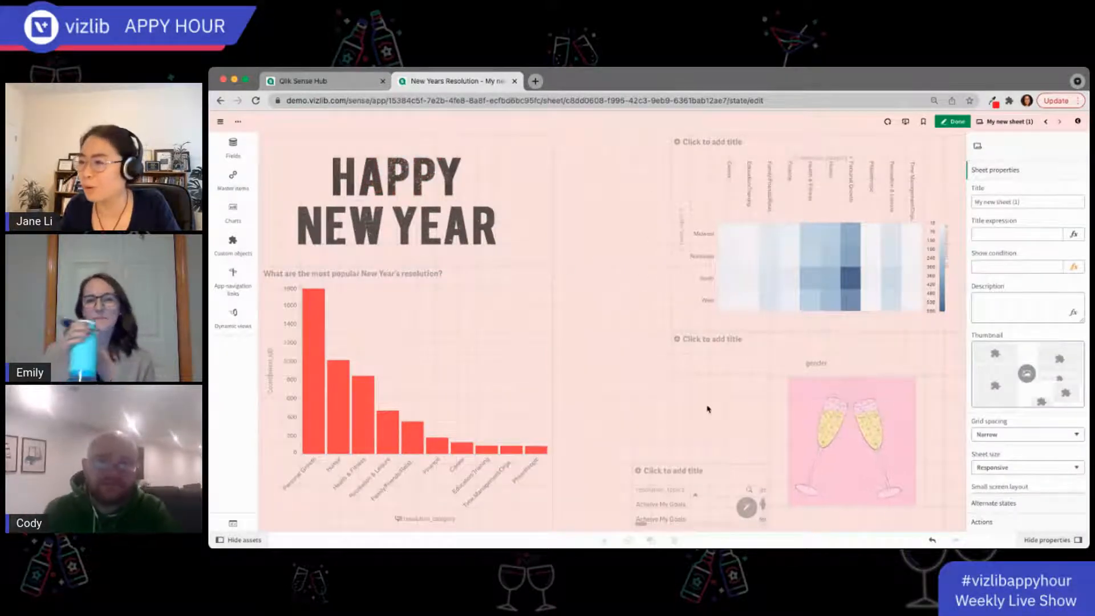
Resize the pie chart to fill the space between the bar chart and champagne image, extending down to the table.
left_click(693, 213)
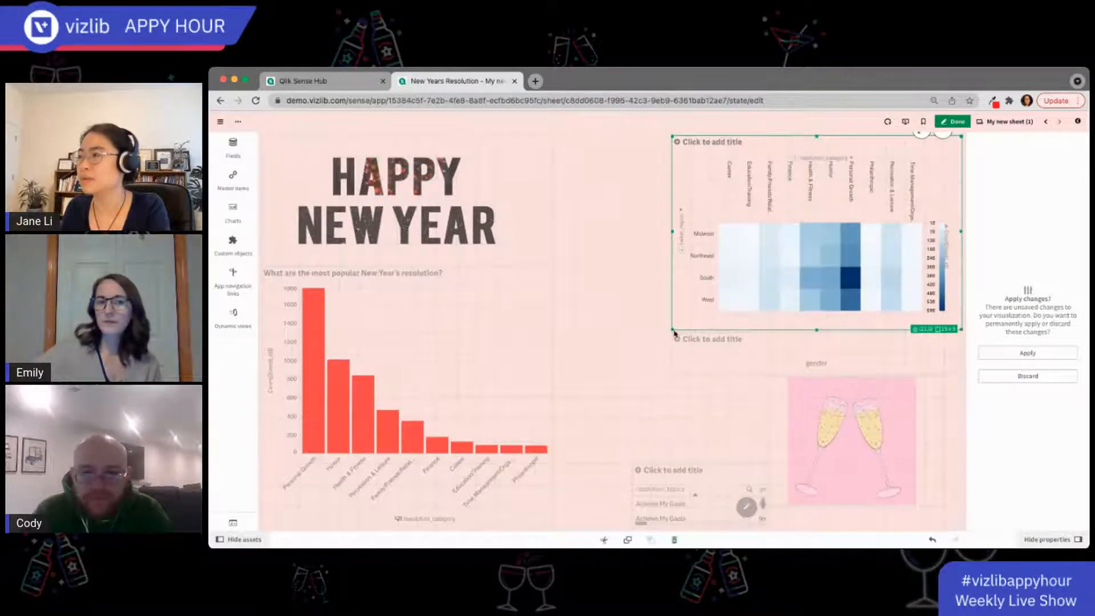
left_click(679, 371)
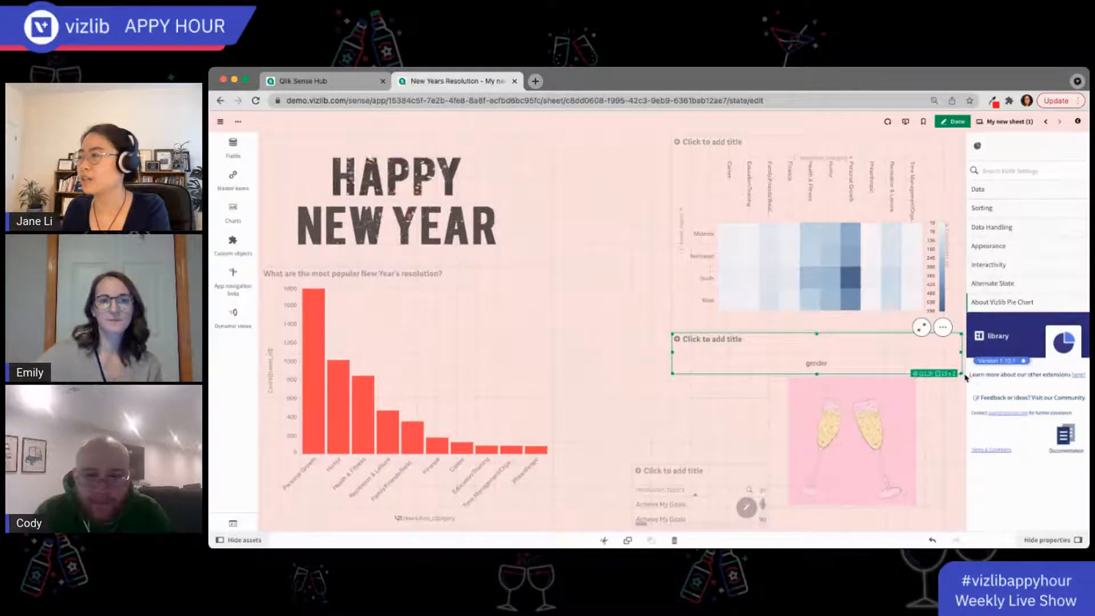
left_click_drag(962, 372, 766, 461)
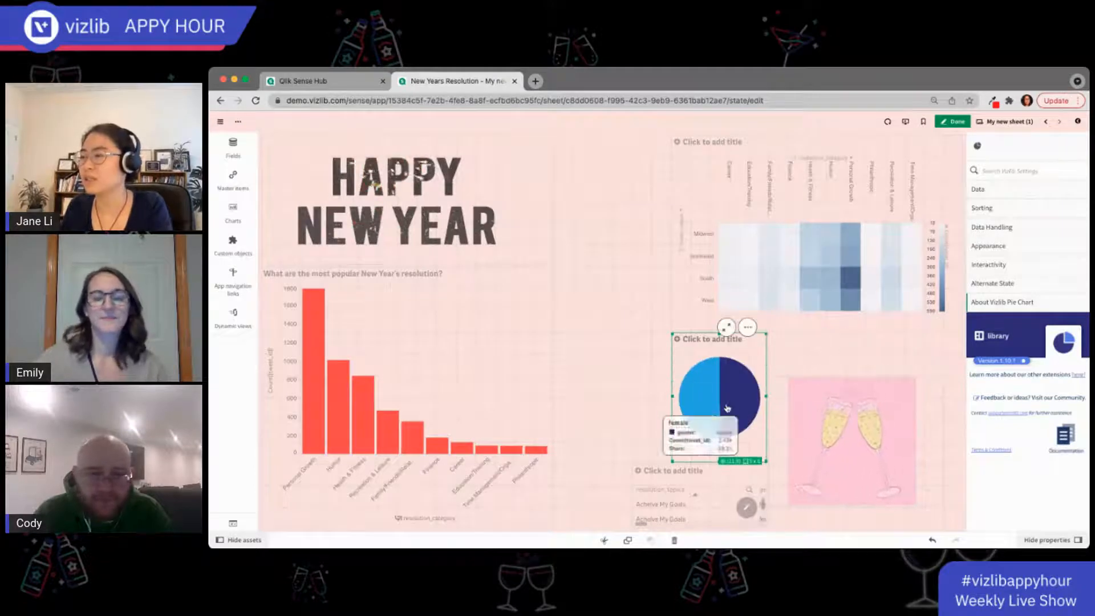
left_click_drag(673, 396, 556, 396)
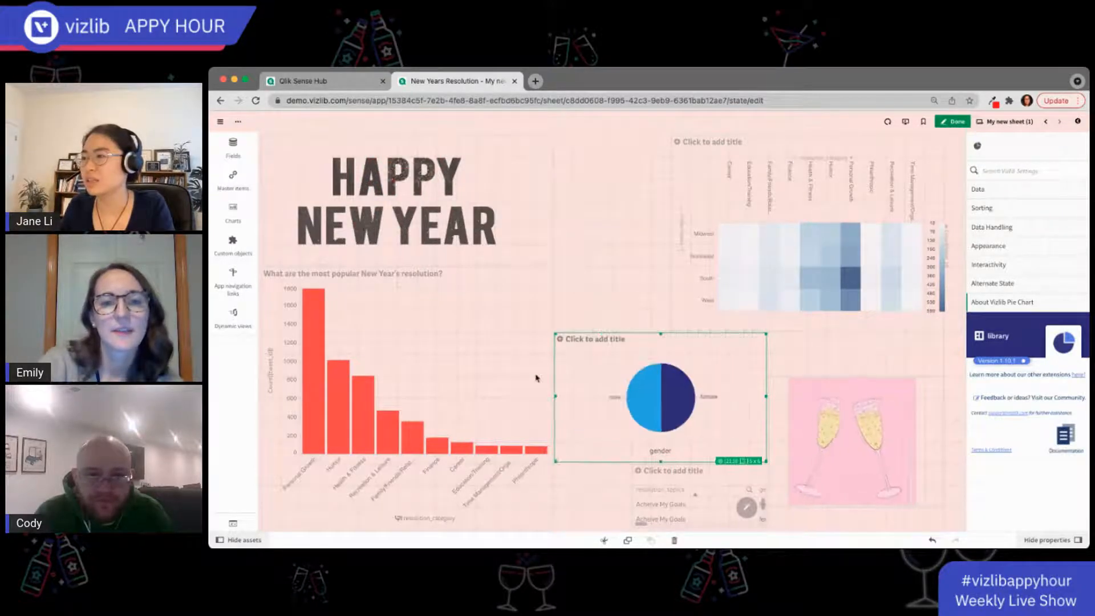
Widen the heatmap toward the HAPPY NEW YEAR image so its edge lines up with the pie chart, and keep it selected.
left_click(683, 224)
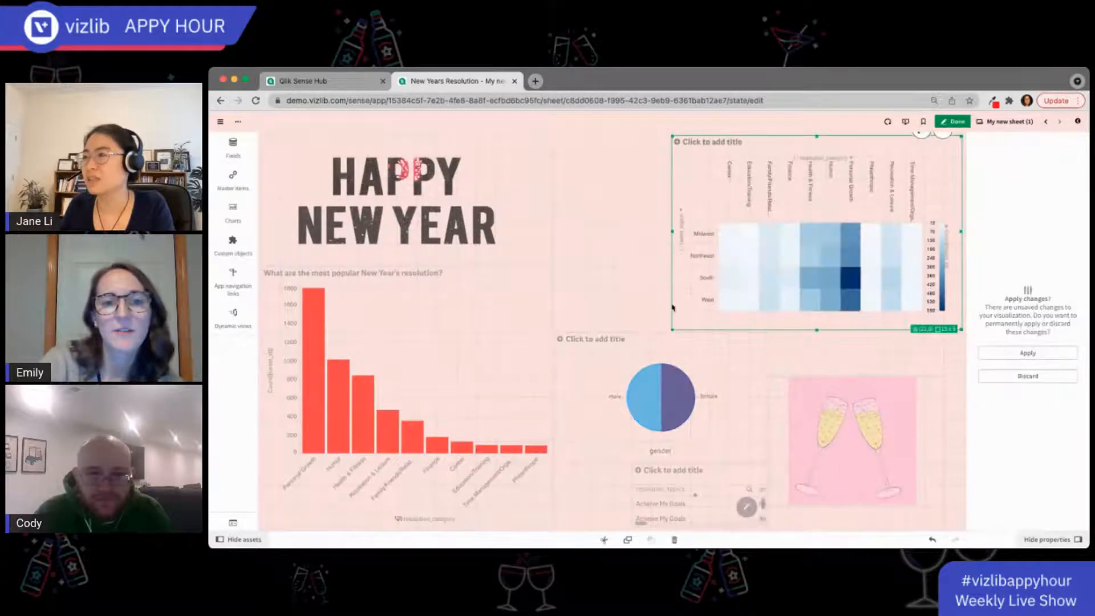
left_click(571, 346)
left_click(684, 246)
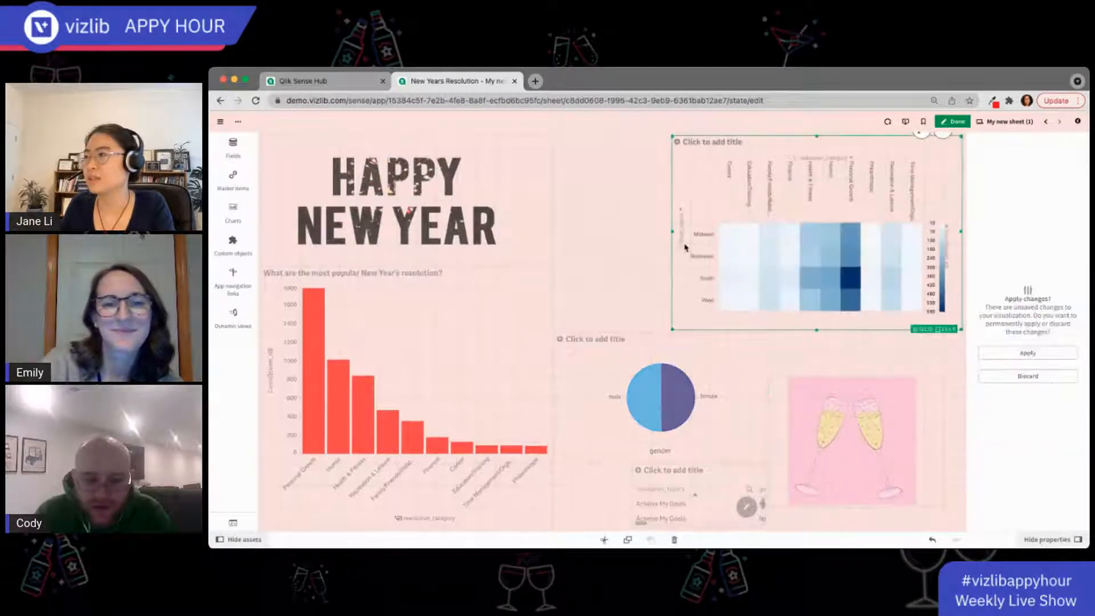
left_click_drag(675, 231, 557, 231)
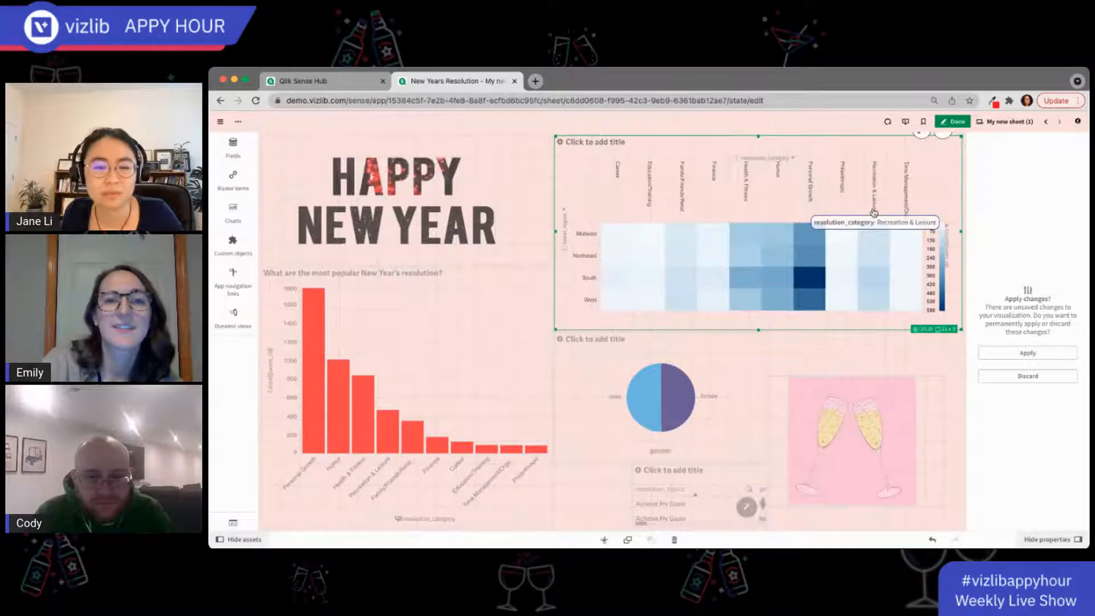
left_click(710, 427)
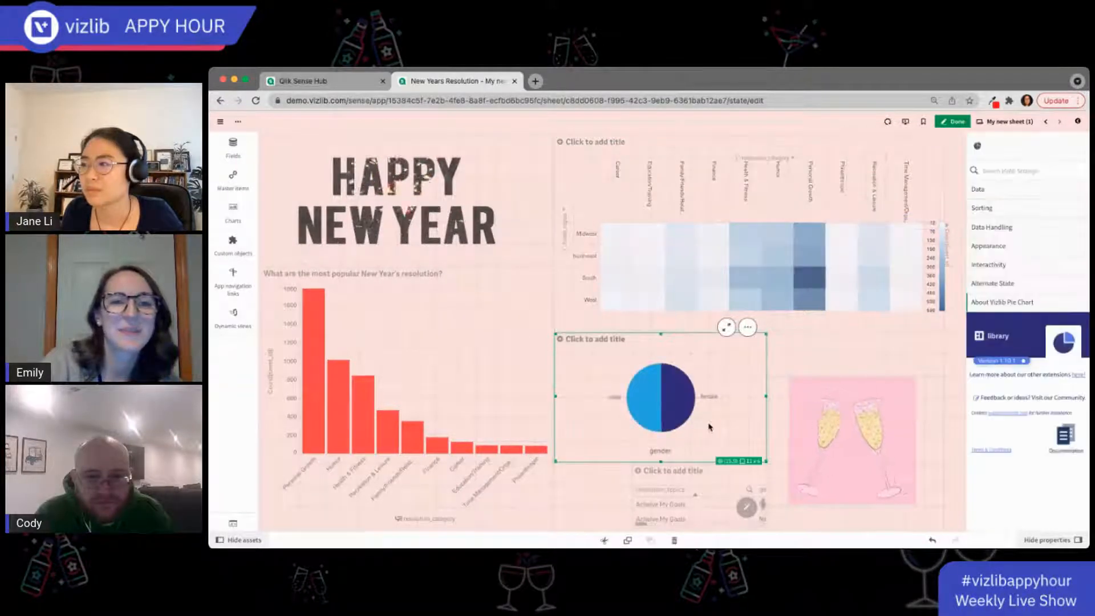
left_click(721, 195)
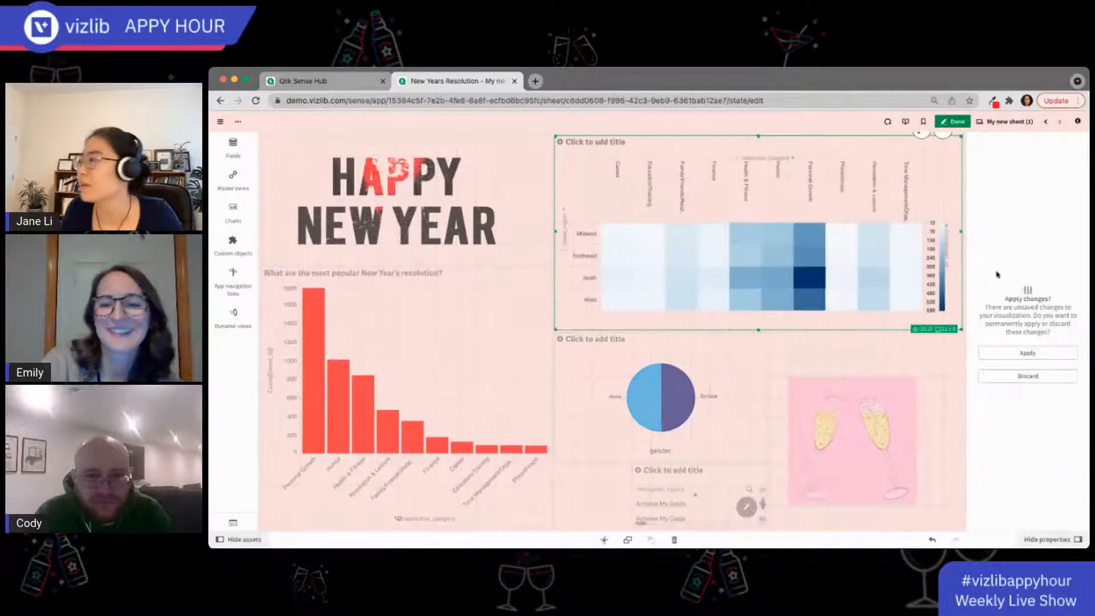
Apply the heatmap's unsaved changes and open the appearance settings for the tweet_region rows.
left_click(1037, 353)
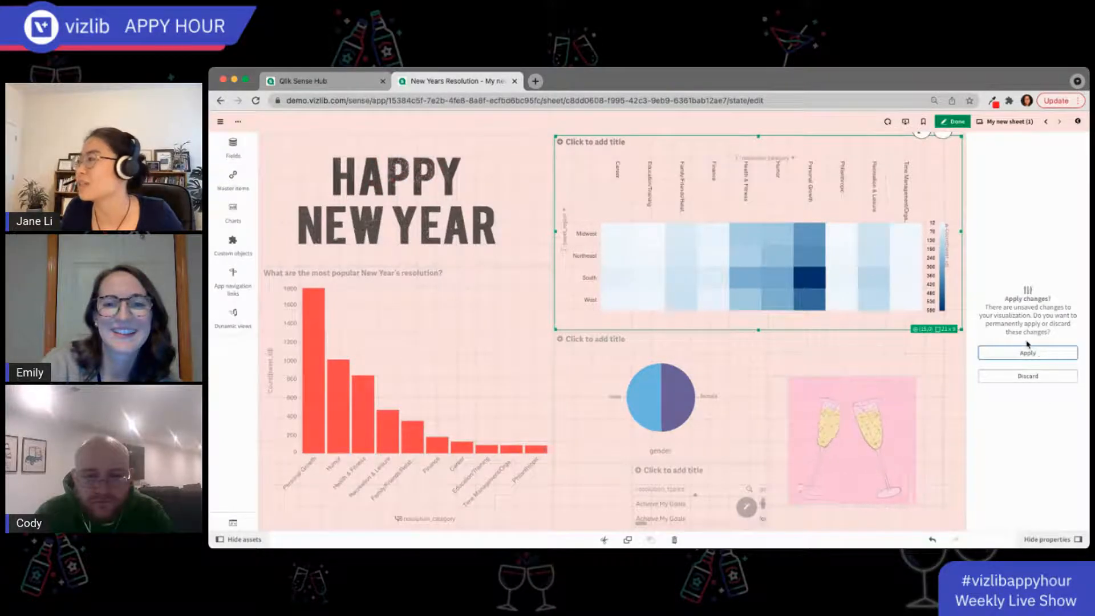
left_click(1014, 266)
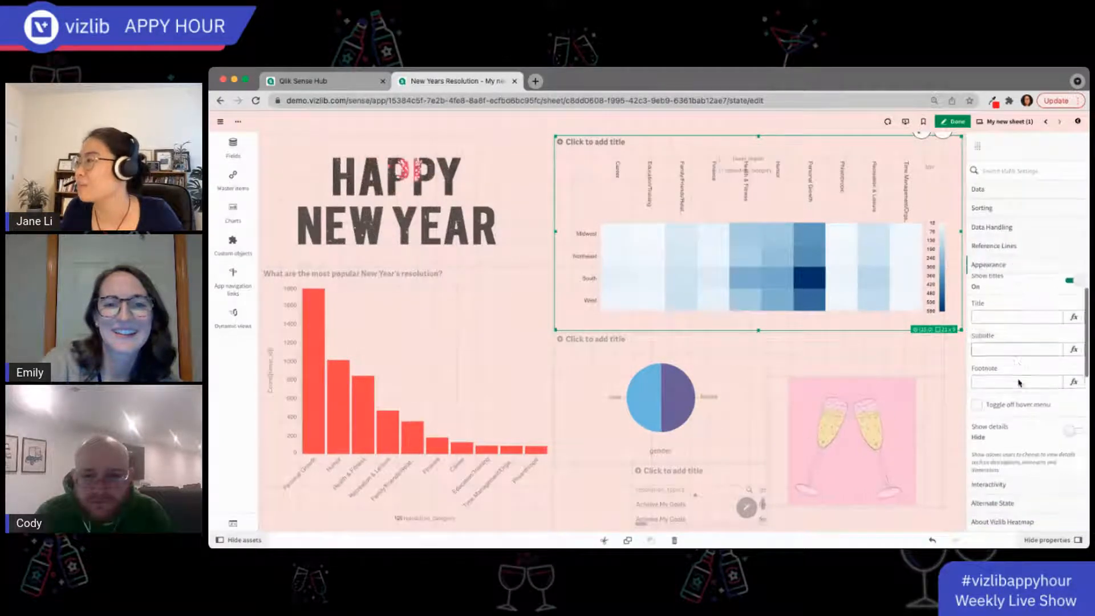
scroll(1034, 424, "down", 1)
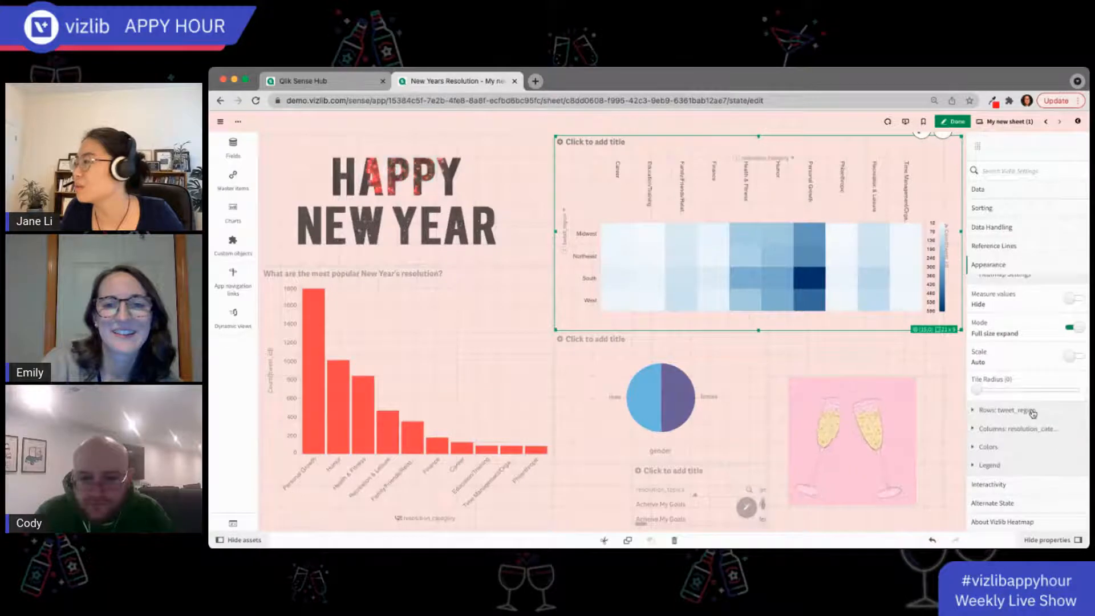
left_click(1033, 410)
Examine the title, font and dimension label options available for the heatmap's tweet_region rows.
scroll(1036, 407, "down", 5)
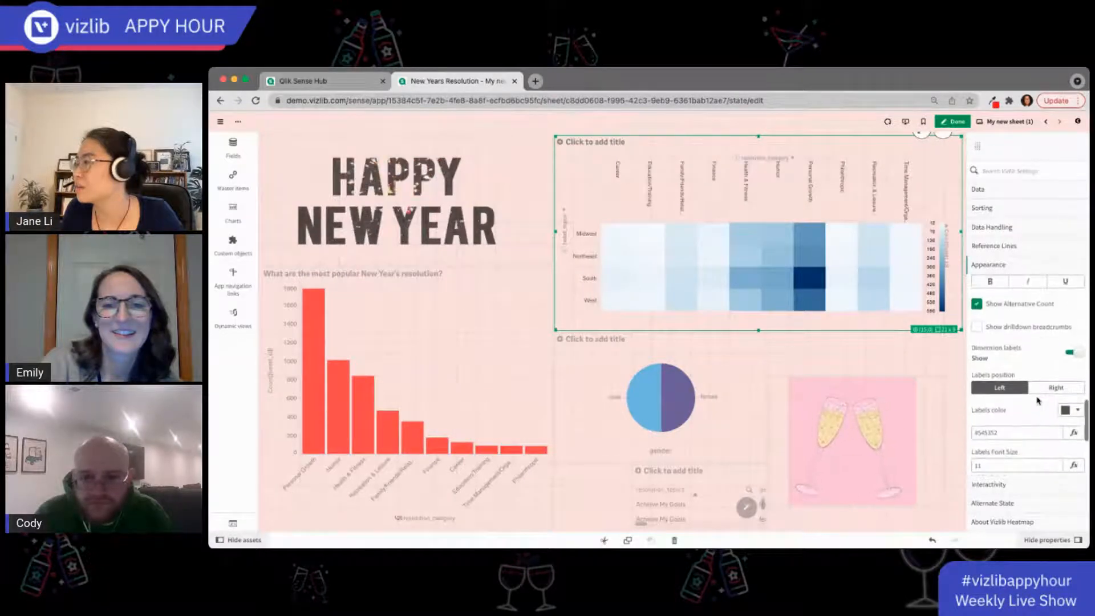
scroll(1037, 401, "down", 5)
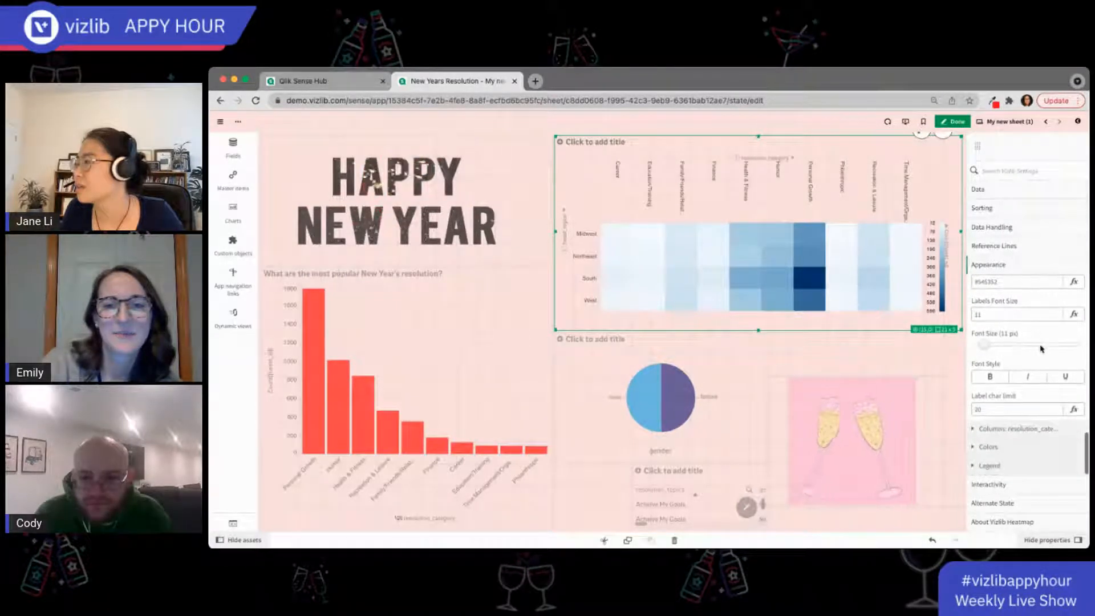
scroll(1026, 444, "up", 5)
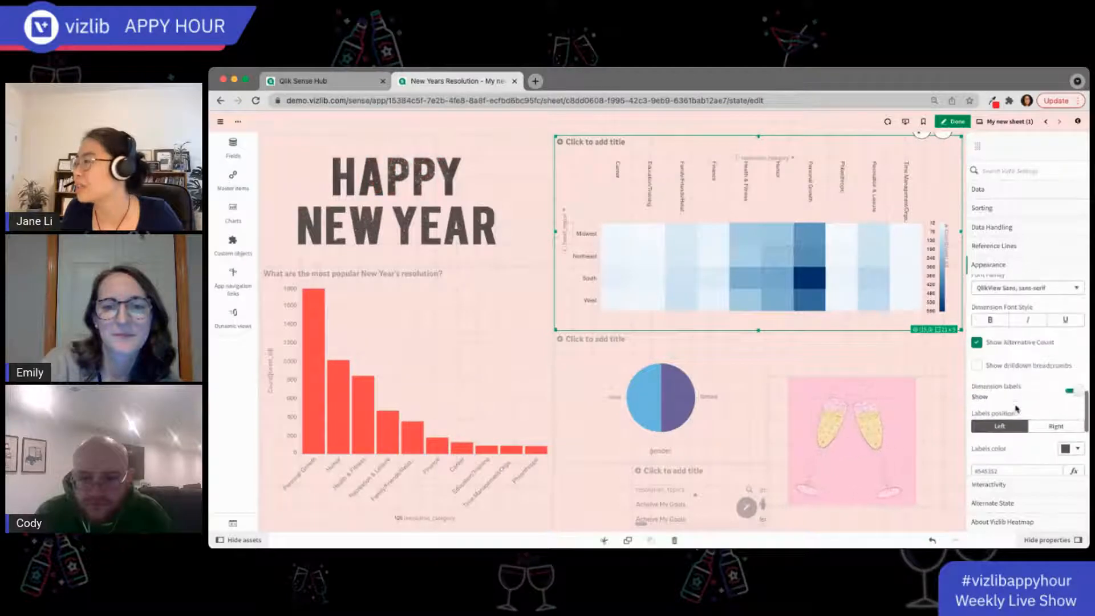
scroll(1033, 366, "down", 4)
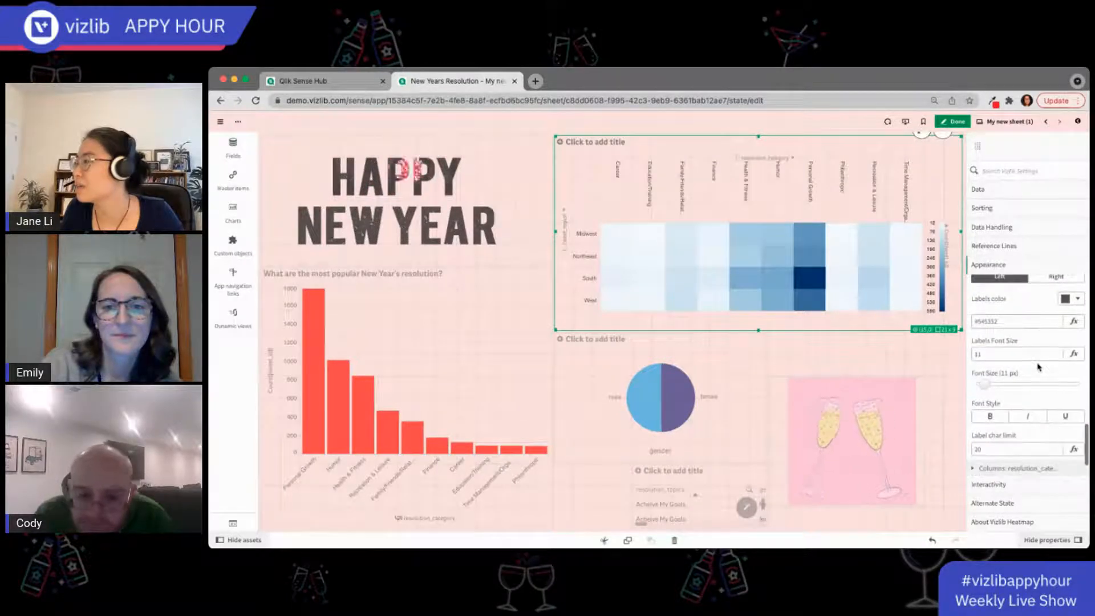
scroll(1018, 397, "down", 5)
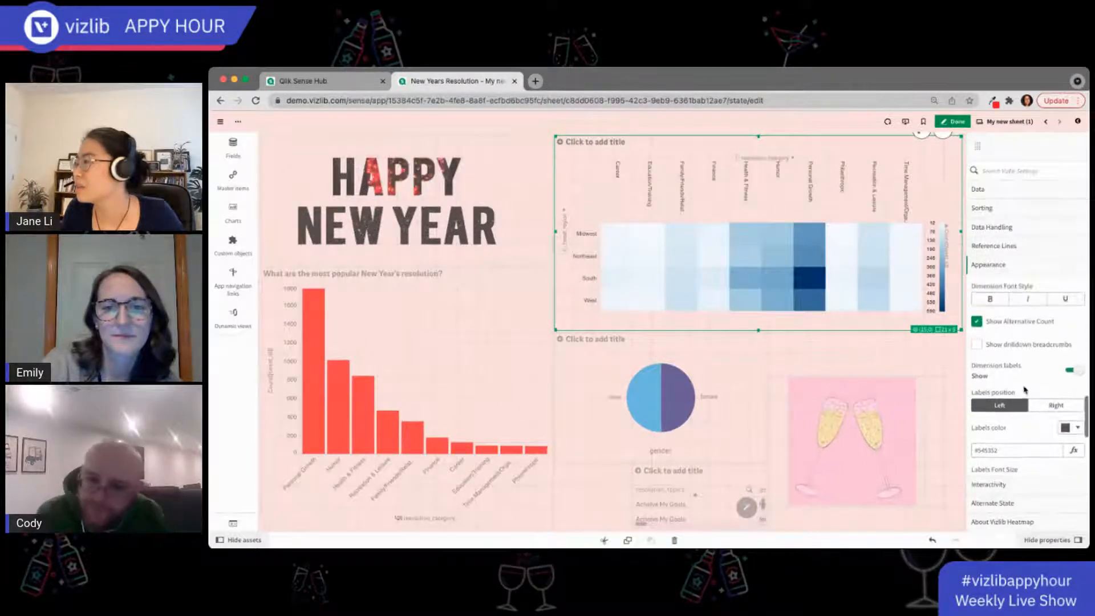
scroll(1025, 389, "down", 3)
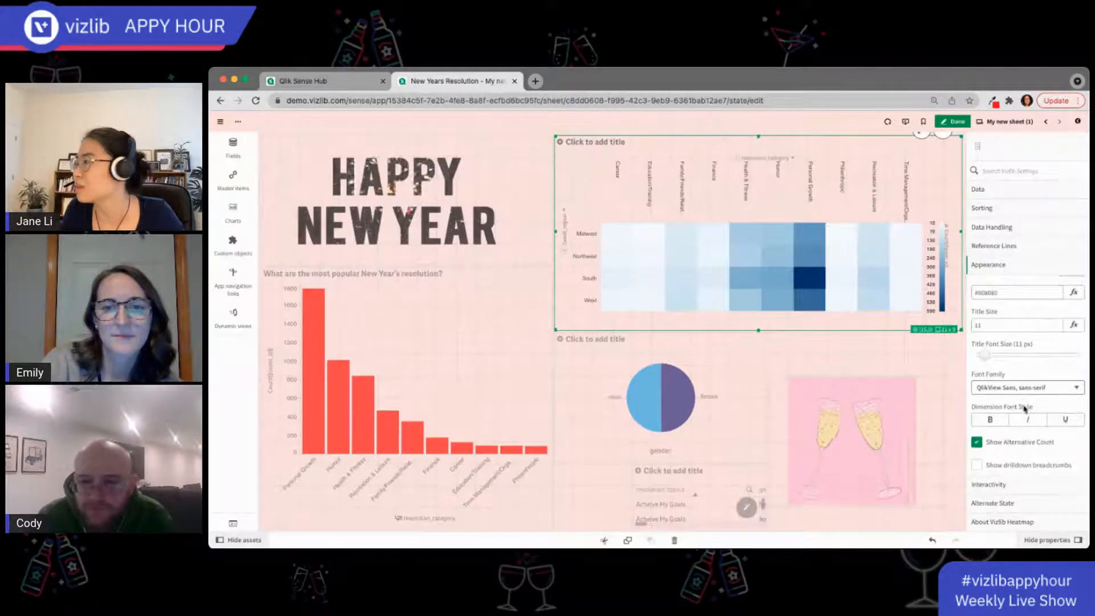
scroll(1025, 317, "up", 1)
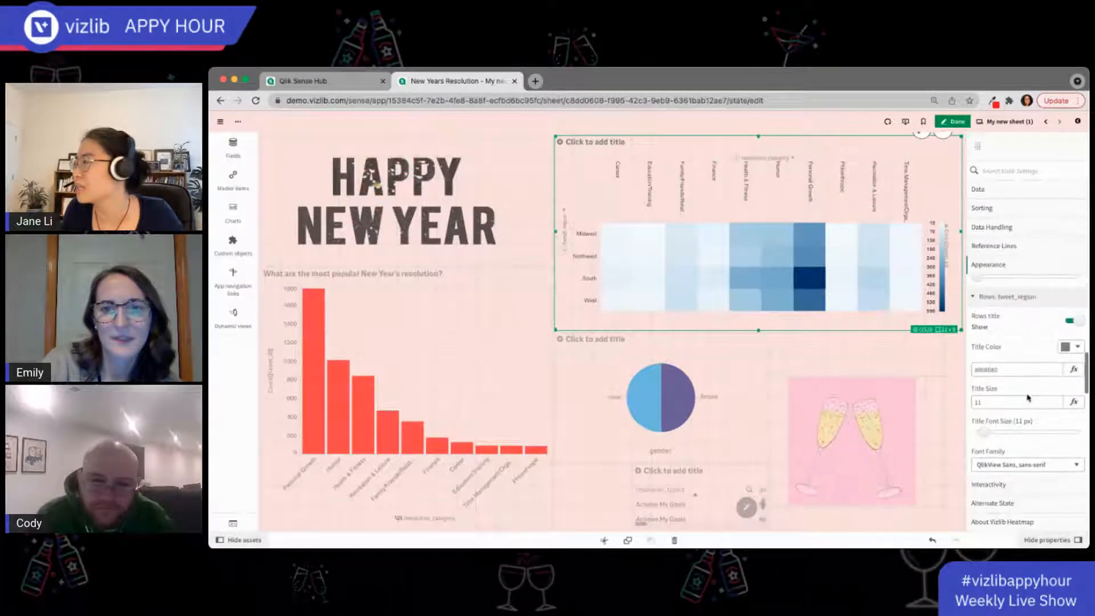
scroll(1027, 376, "down", 2)
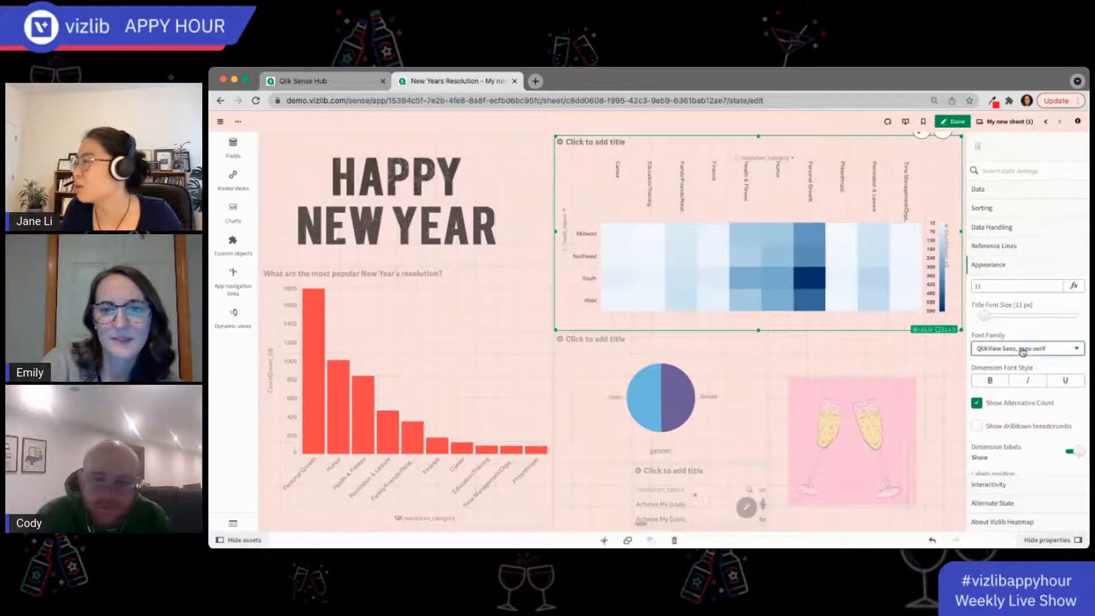
scroll(1050, 369, "down", 3)
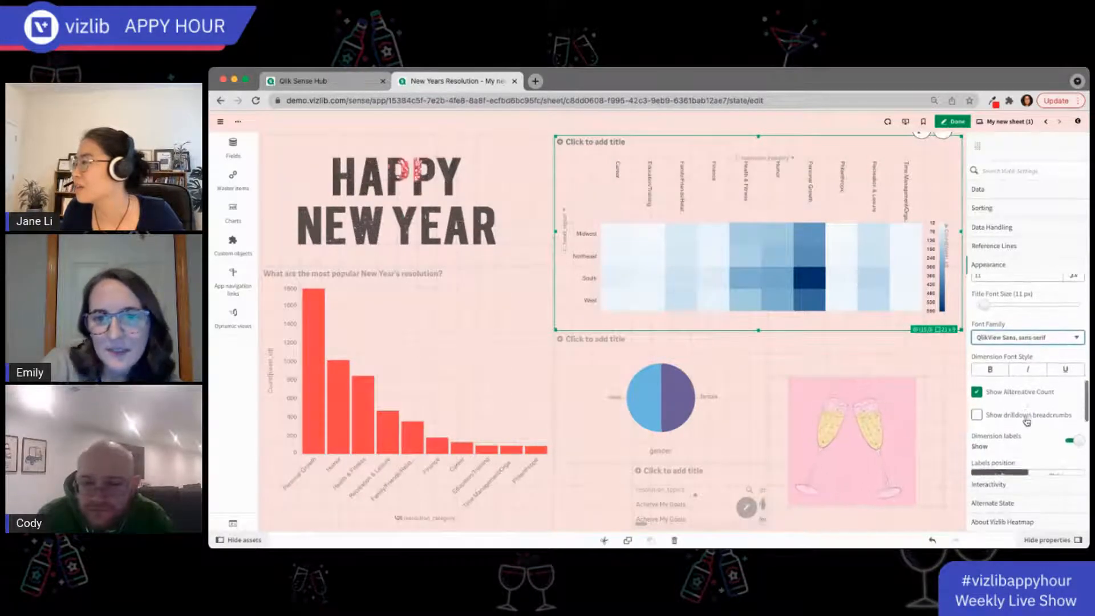
Try hiding the dimension labels of the tweet_region rows, and show them again.
left_click(1071, 354)
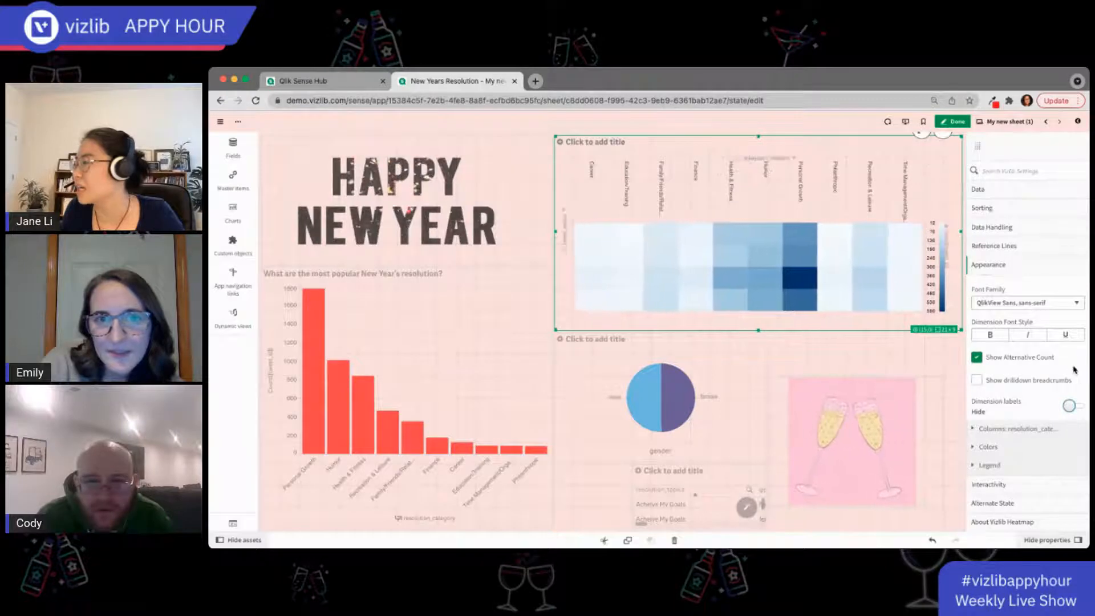
scroll(1075, 369, "up", 1)
left_click(1069, 431)
scroll(1061, 417, "down", 1)
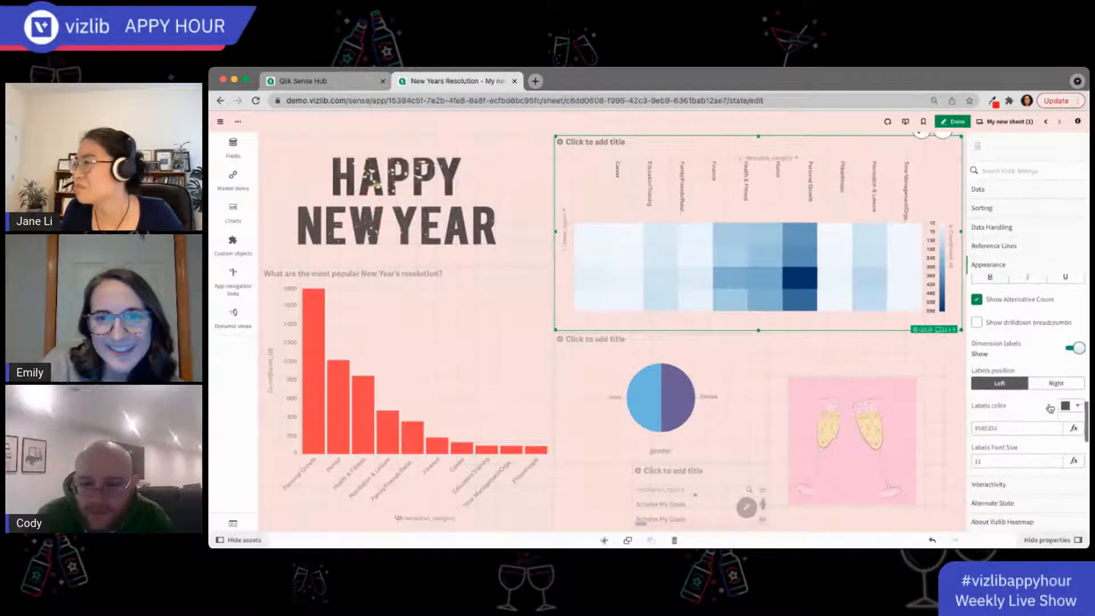
scroll(1050, 403, "down", 3)
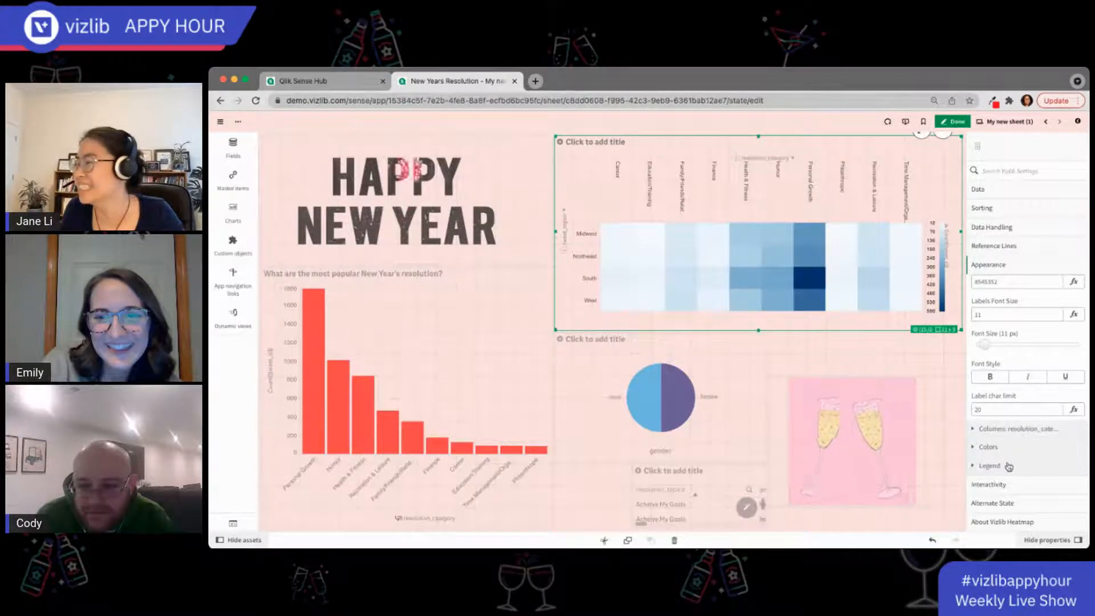
scroll(1019, 411, "up", 5)
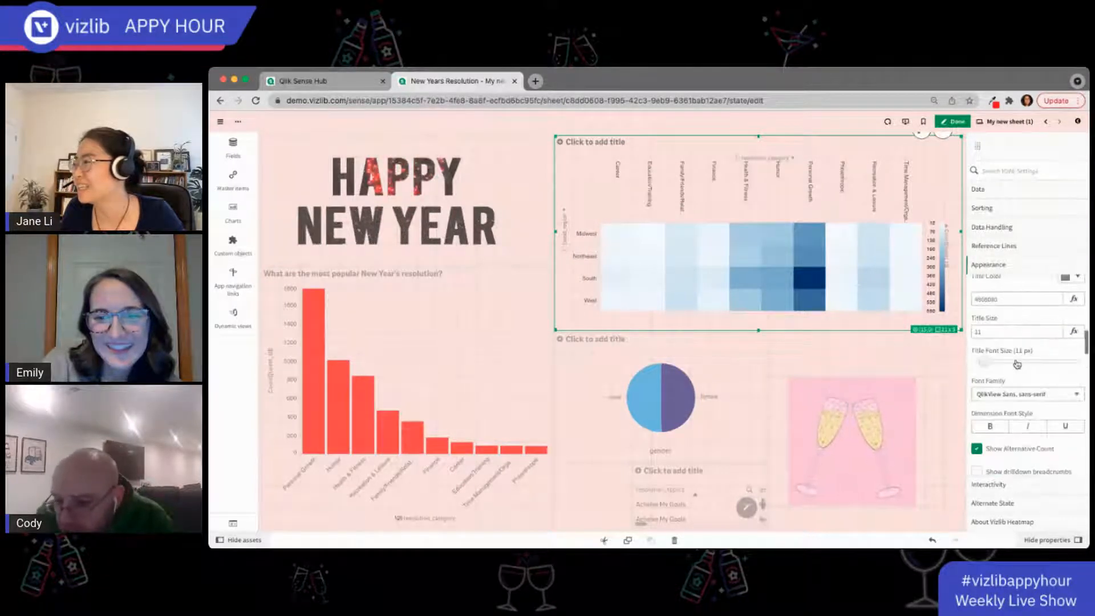
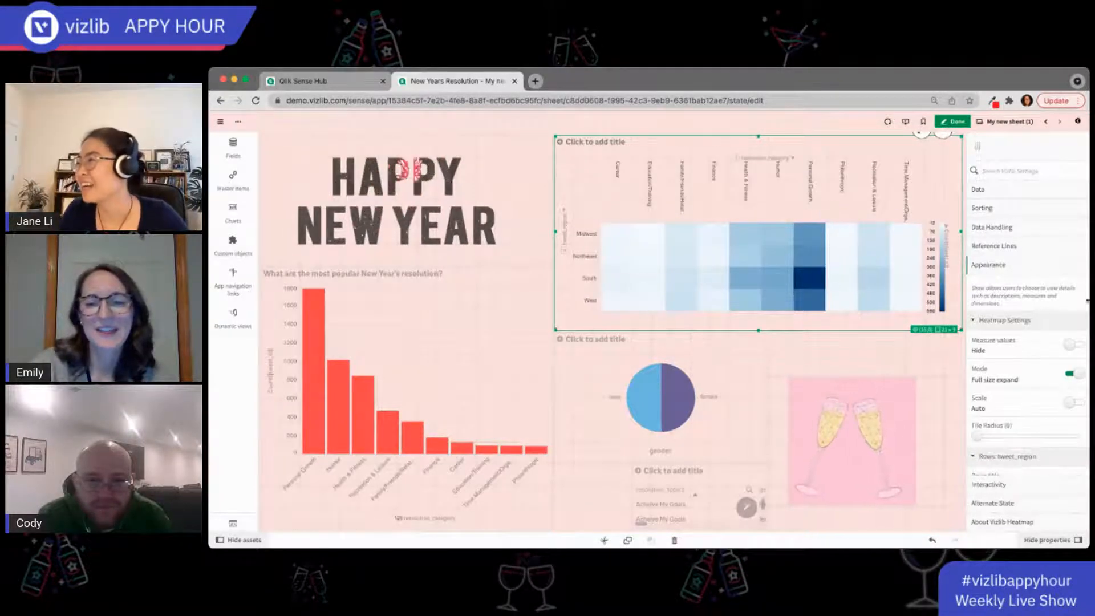
Try the recently used red as the title color of the tweet_region rows, and undo the change.
scroll(1060, 396, "down", 2)
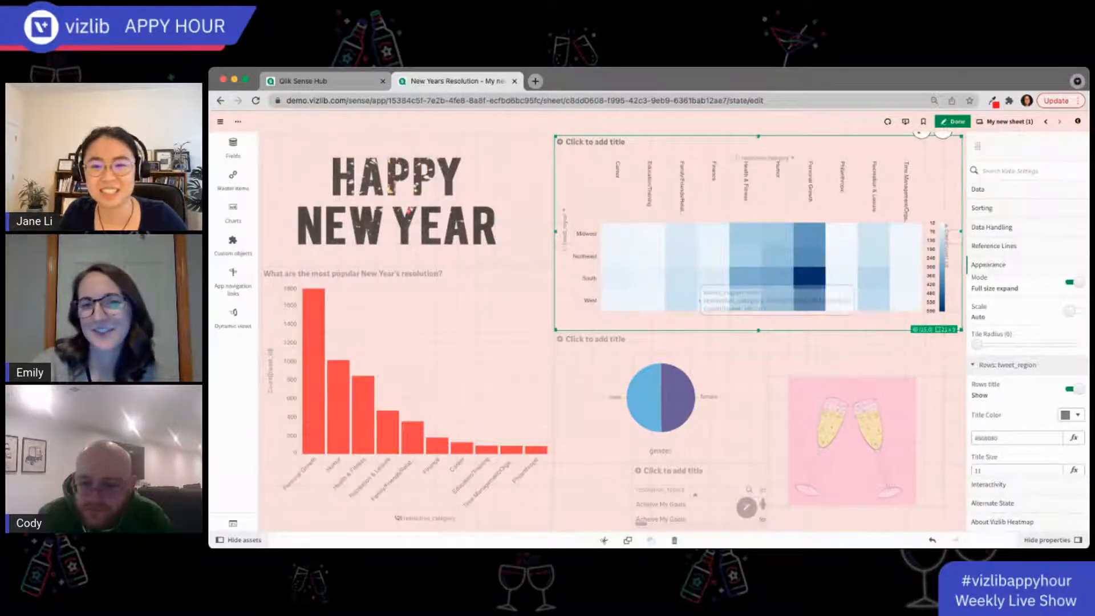
left_click(1072, 415)
left_click(998, 391)
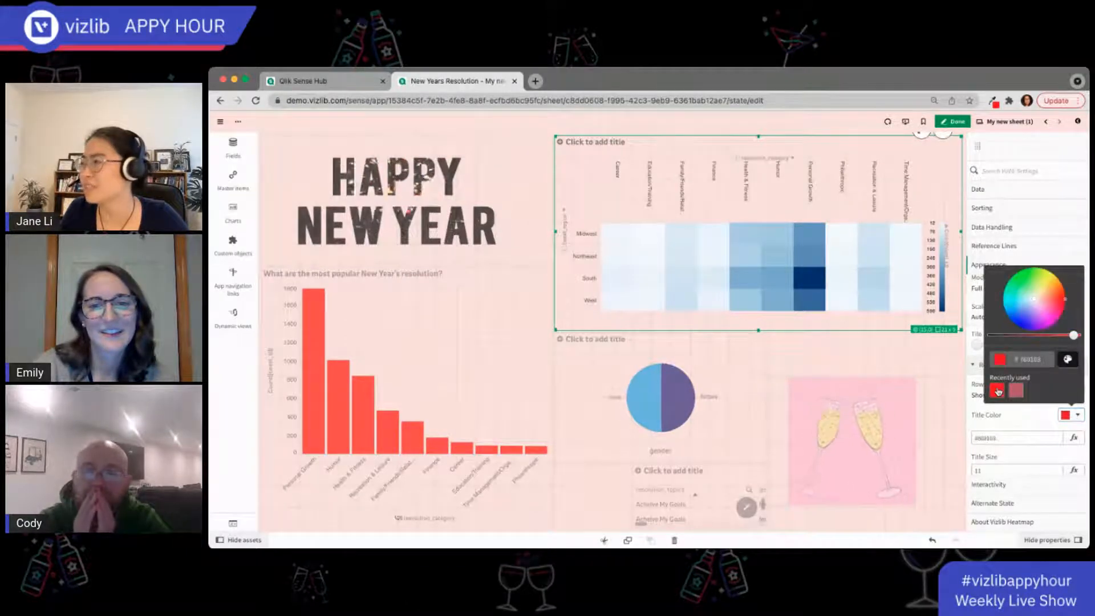
left_click(1049, 421)
left_click(1072, 419)
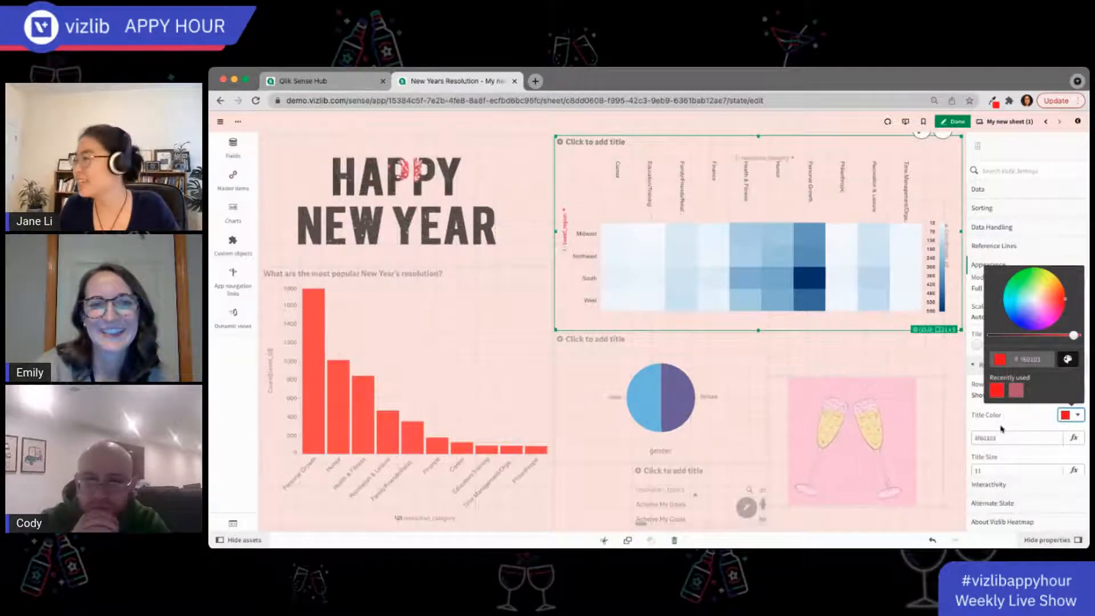
key("super+z")
left_click(1047, 422)
Collapse the expanded appearance sections and bring up the heatmap's gradient color schemes.
scroll(1027, 399, "down", 3)
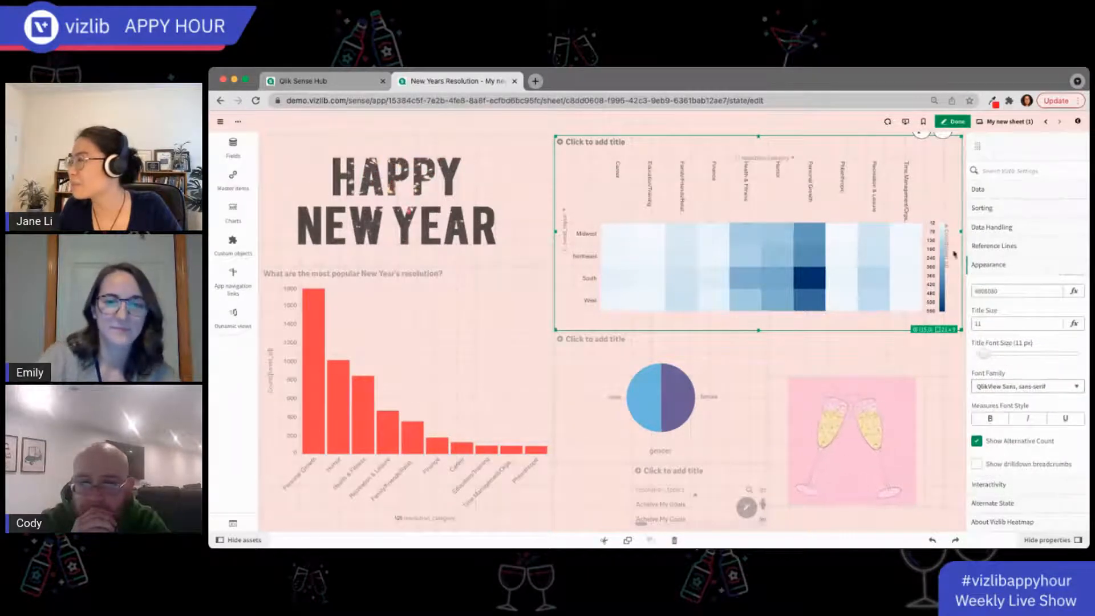
scroll(1035, 346, "up", 5)
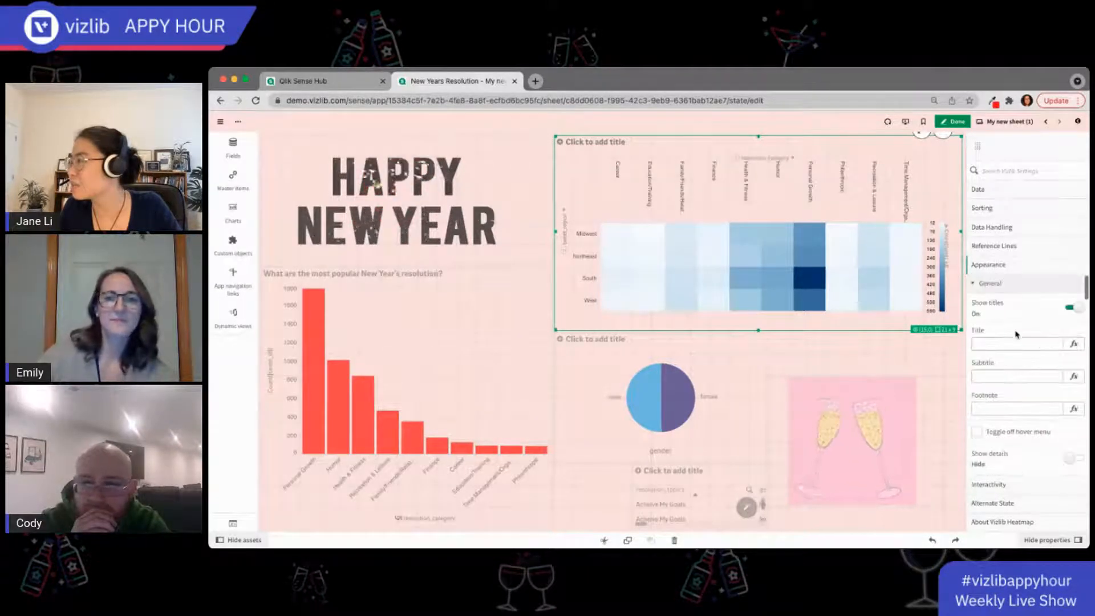
left_click(995, 290)
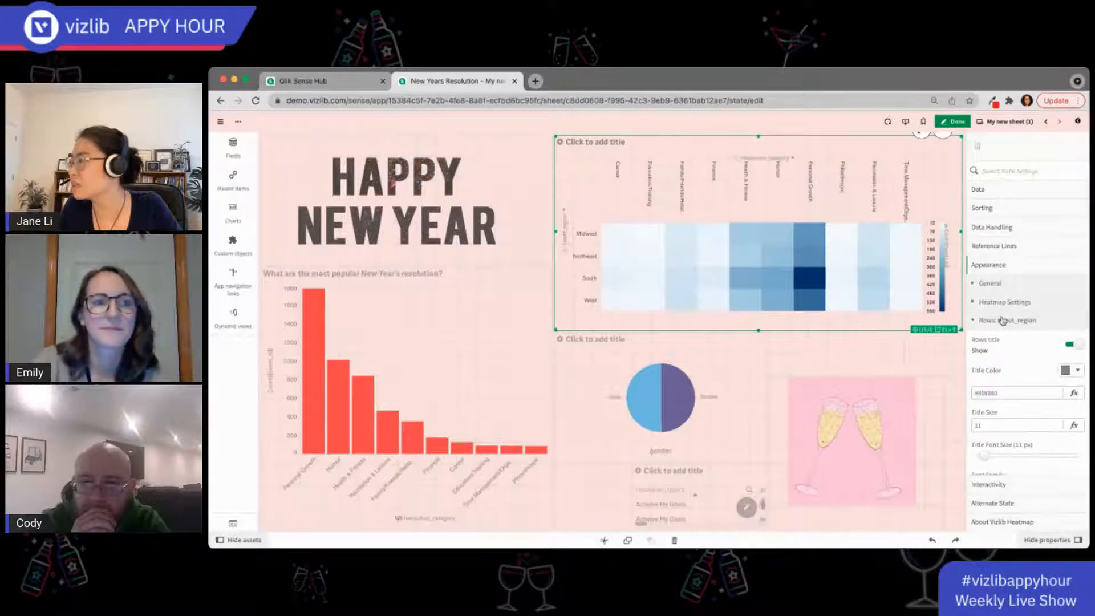
left_click(1002, 320)
left_click(1010, 359)
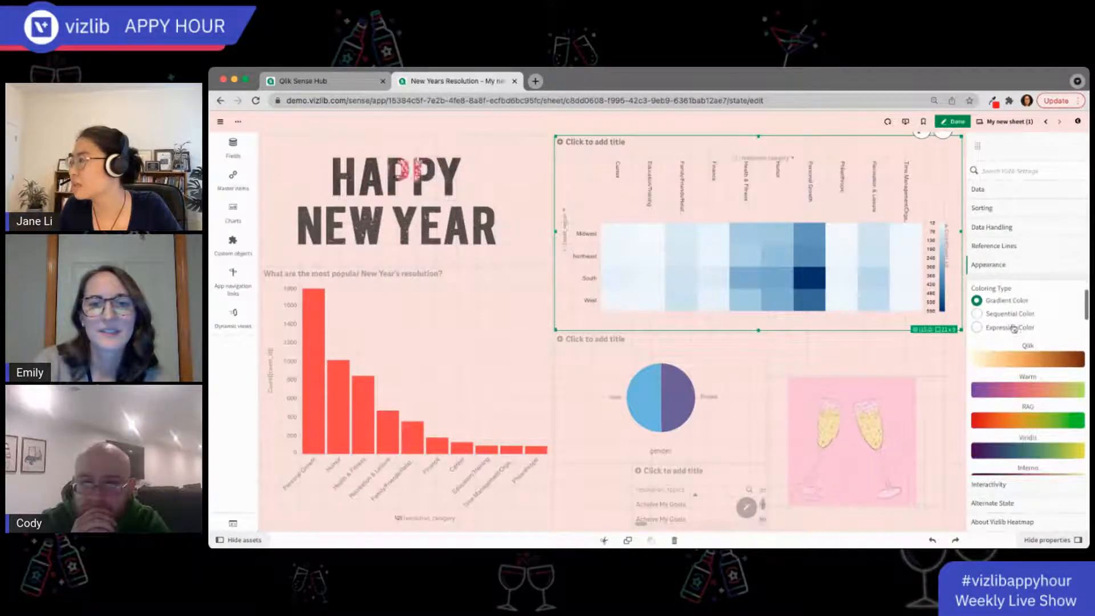
Try the Reds, RAG and Warm gradients on the heatmap one after another.
scroll(1030, 361, "down", 3)
left_click(1030, 361)
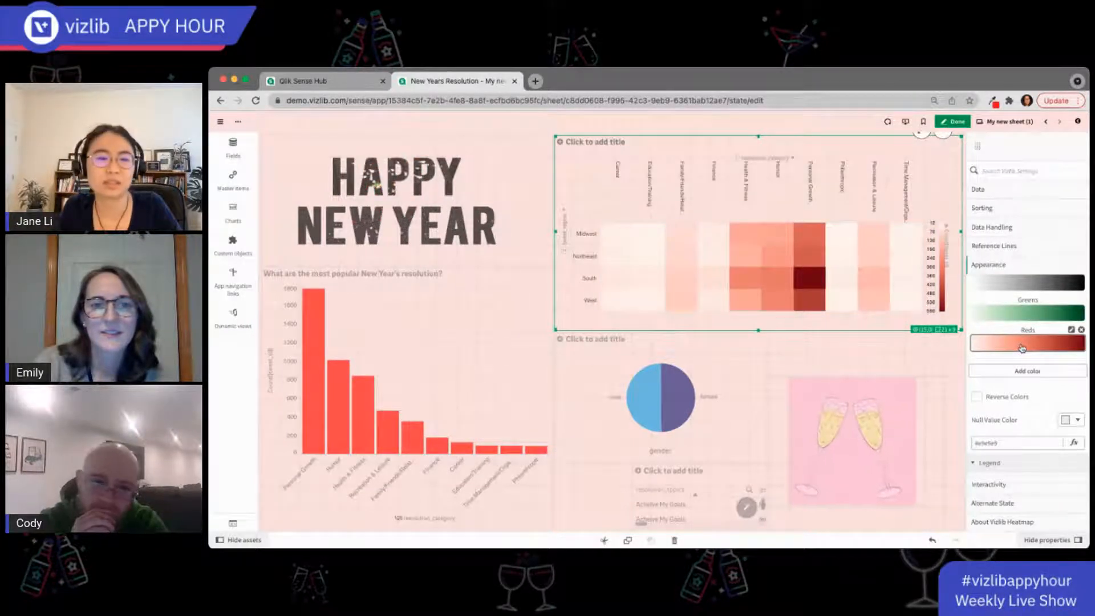
scroll(1030, 345, "up", 4)
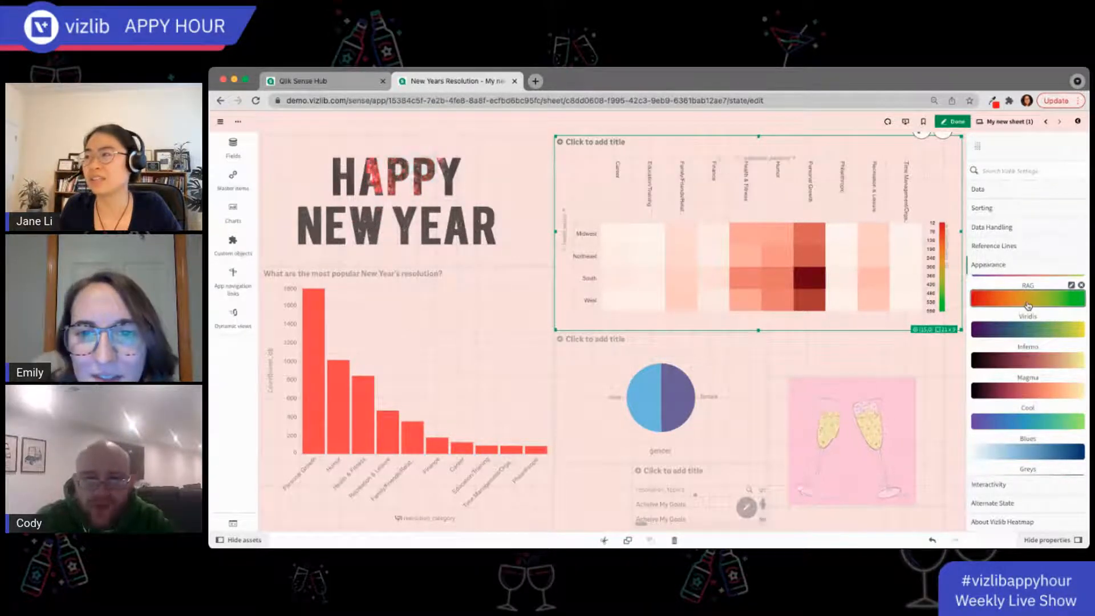
left_click(1028, 305)
scroll(1032, 337, "up", 3)
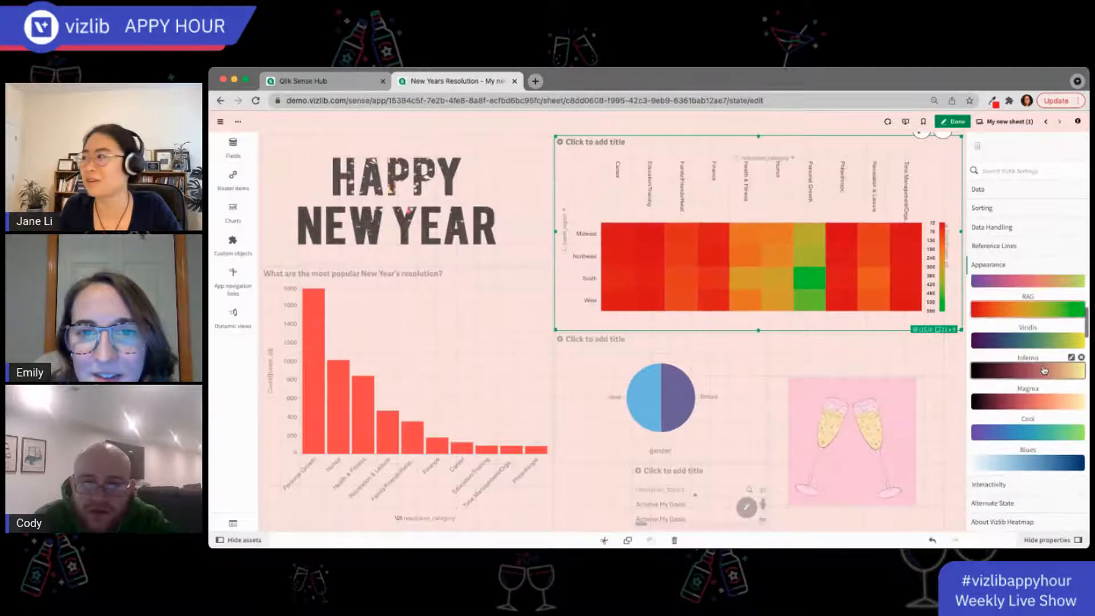
left_click(1036, 352)
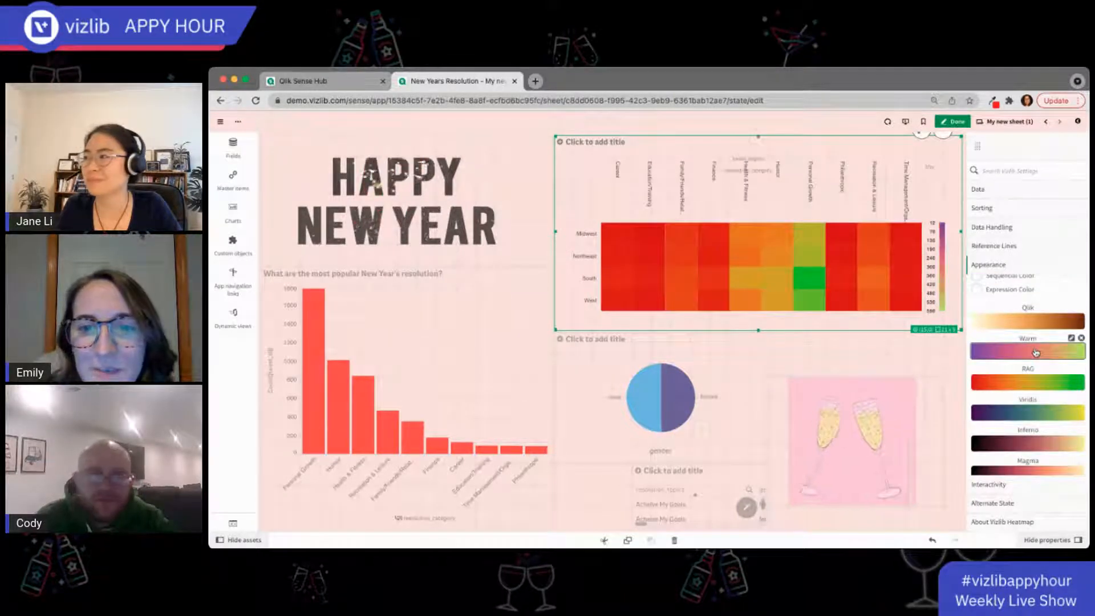
Apply the Magma gradient to the heatmap and reverse its colors.
scroll(1036, 365, "down", 2)
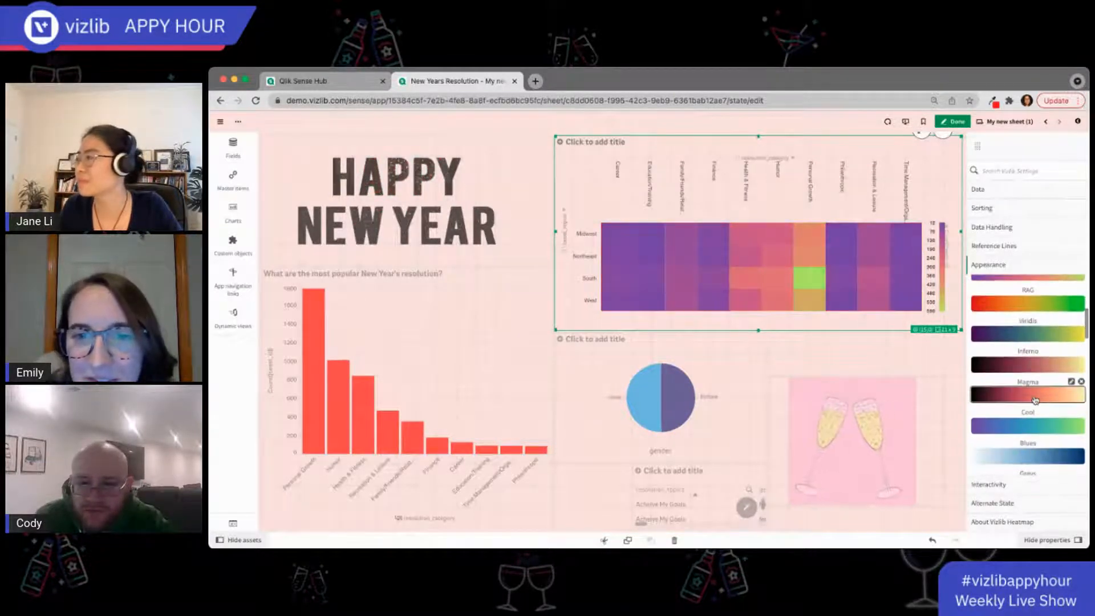
left_click(1036, 397)
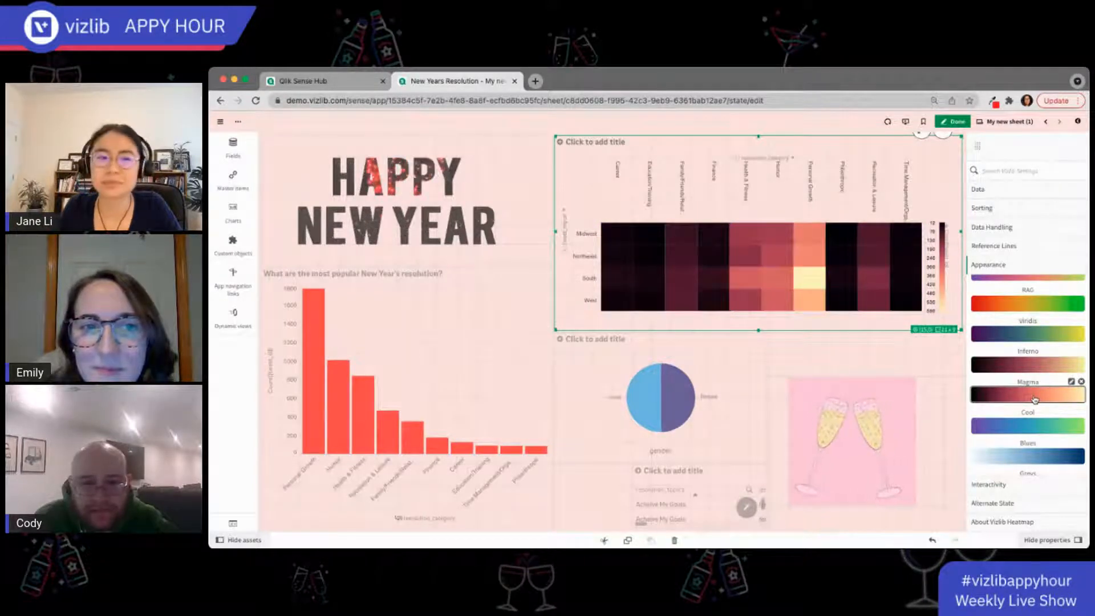
scroll(1036, 399, "down", 3)
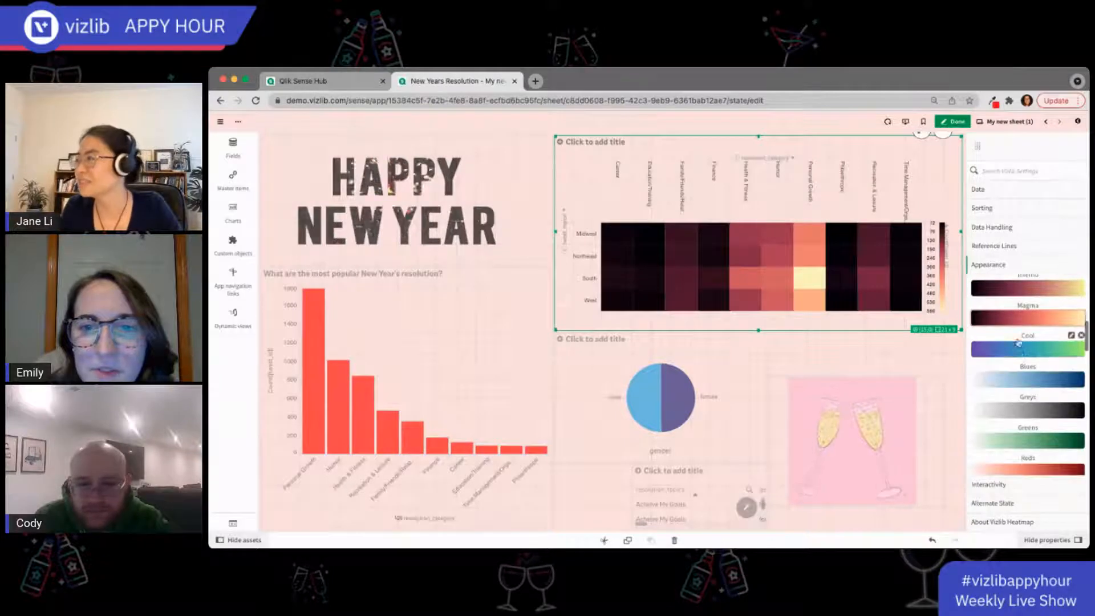
scroll(1031, 366, "up", 3)
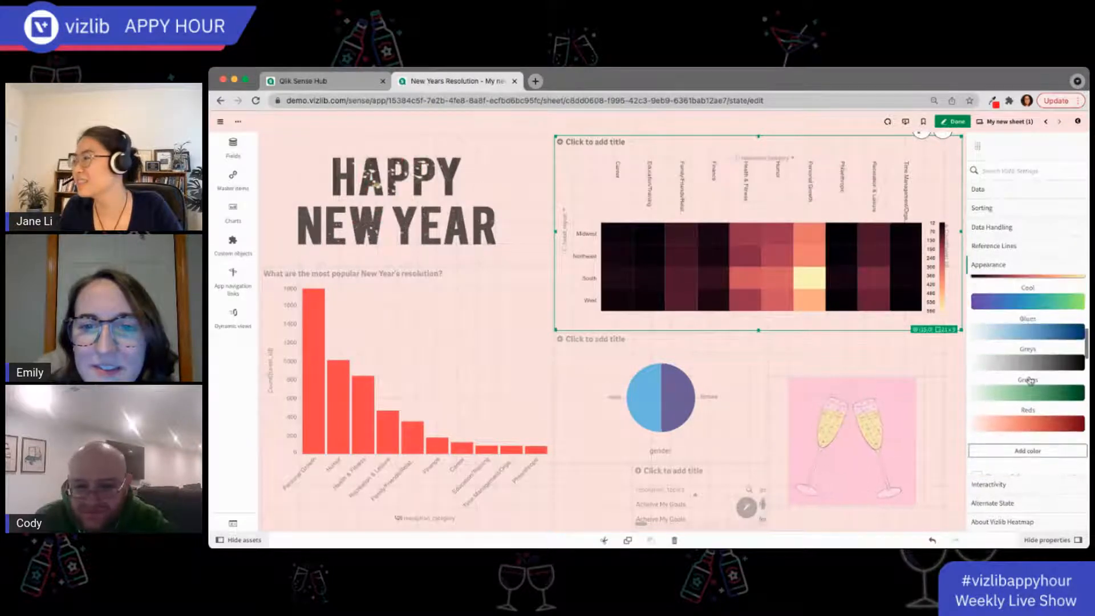
scroll(1031, 382, "down", 5)
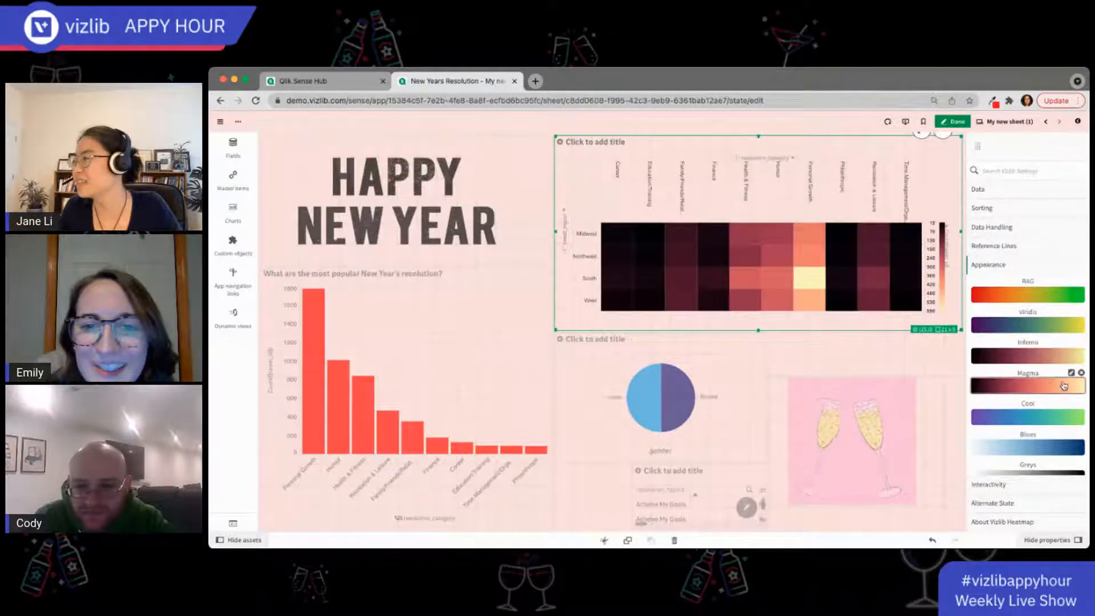
left_click(1014, 322)
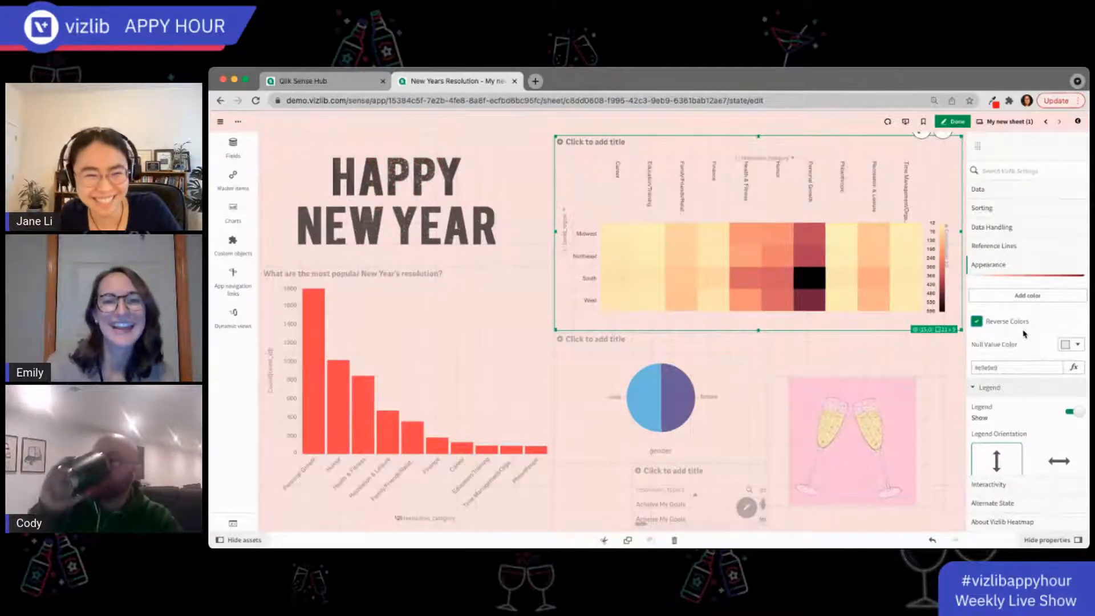
scroll(1047, 346, "up", 2)
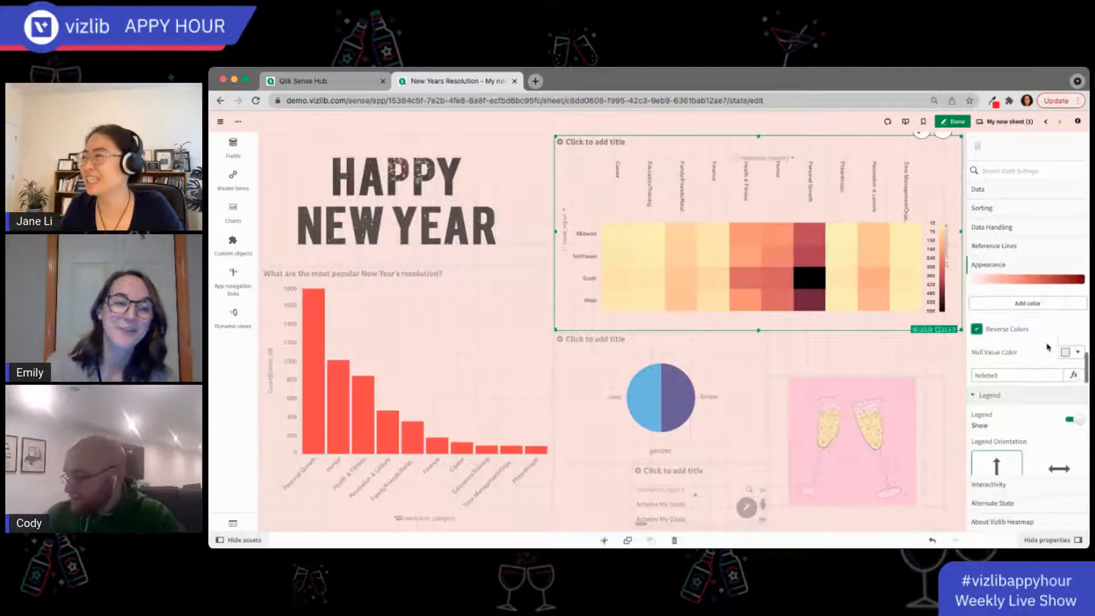
Change the single color of the New Year's resolution bar chart to a darker red.
left_click(500, 409)
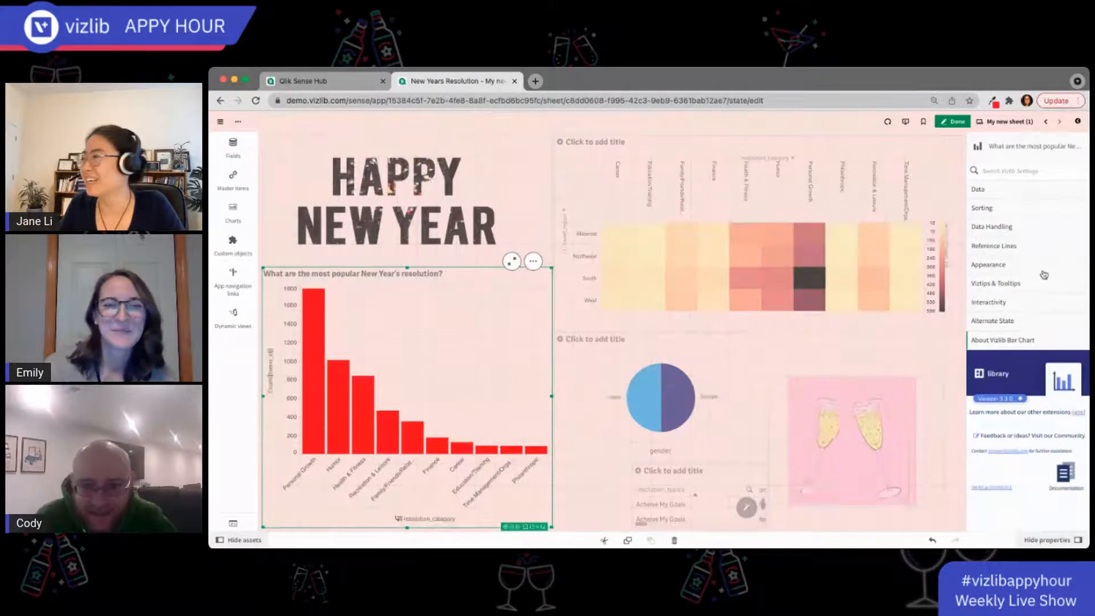
left_click(1011, 267)
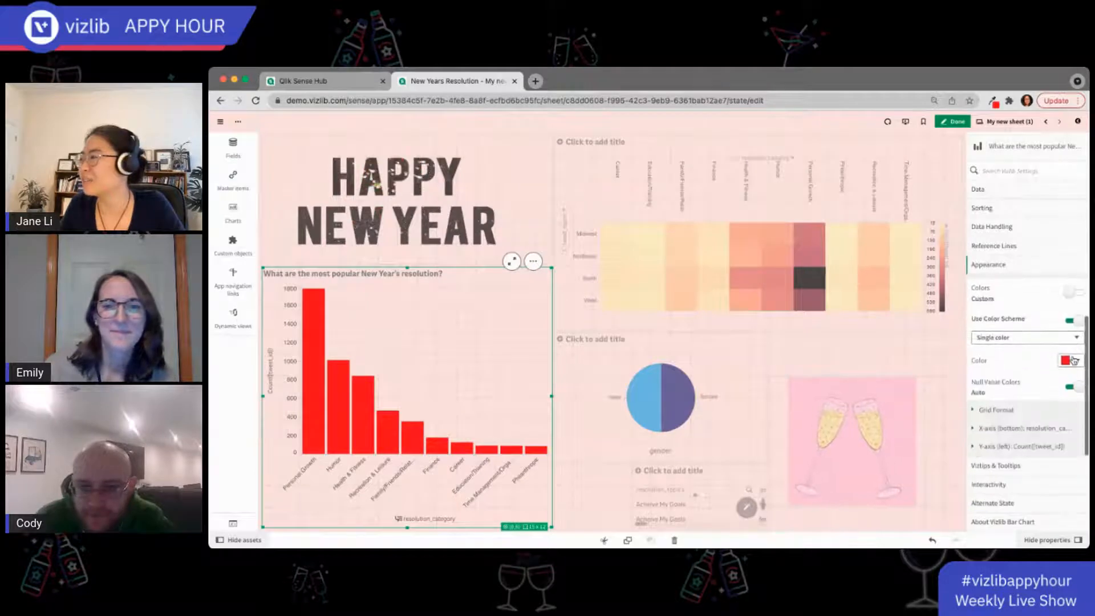
left_click(1064, 360)
left_click_drag(1075, 282, 1050, 287)
left_click(1032, 360)
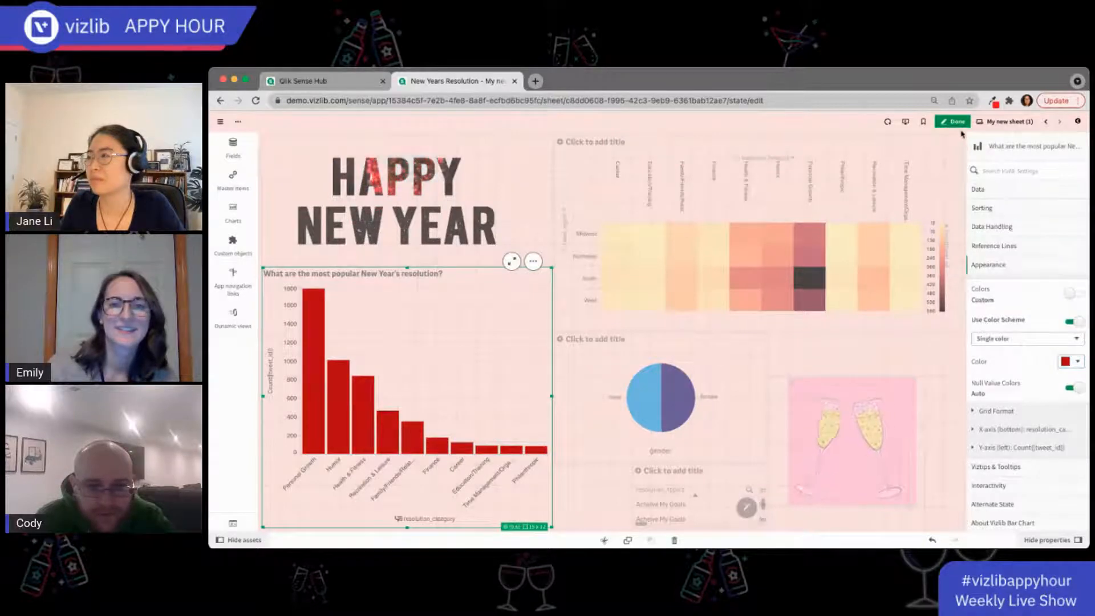
Shrink the champagne glasses image from its upper-left corner to free up space above it.
left_click(752, 396)
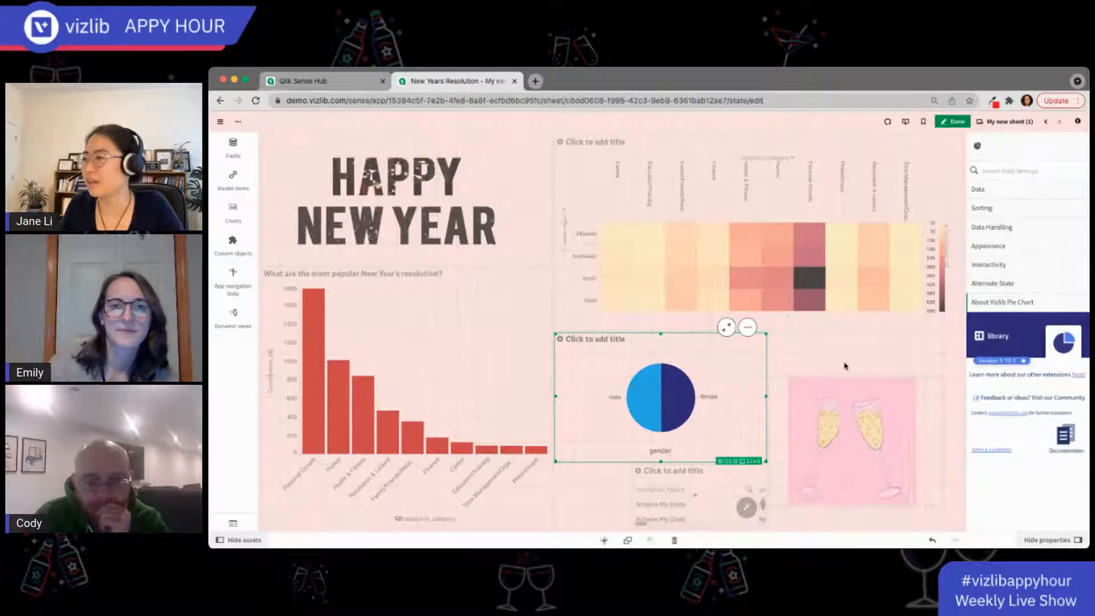
left_click(836, 353)
left_click(775, 390)
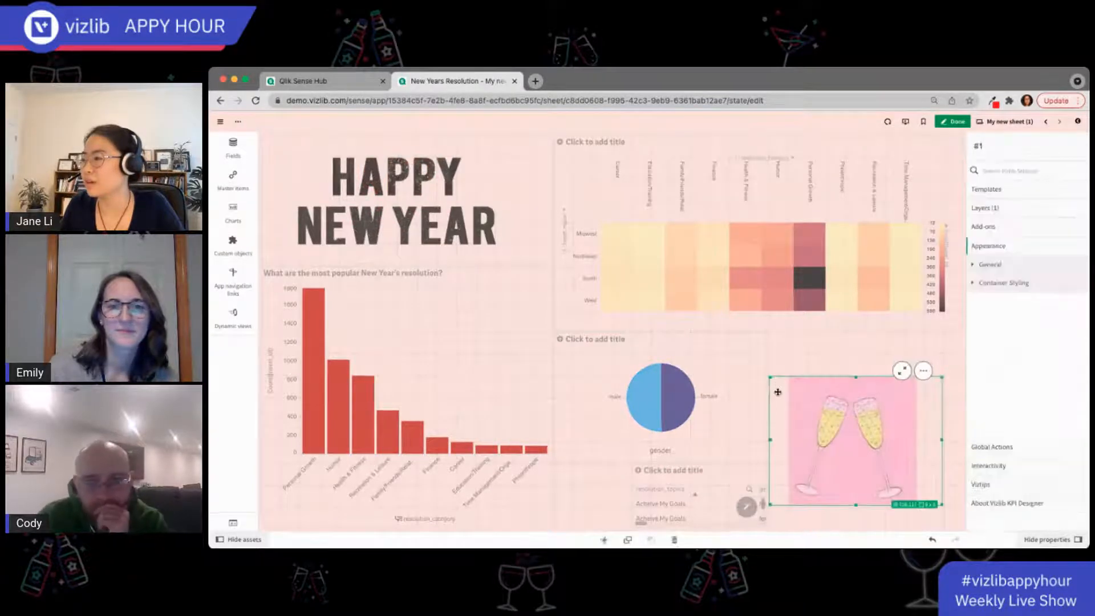
left_click_drag(772, 379, 804, 459)
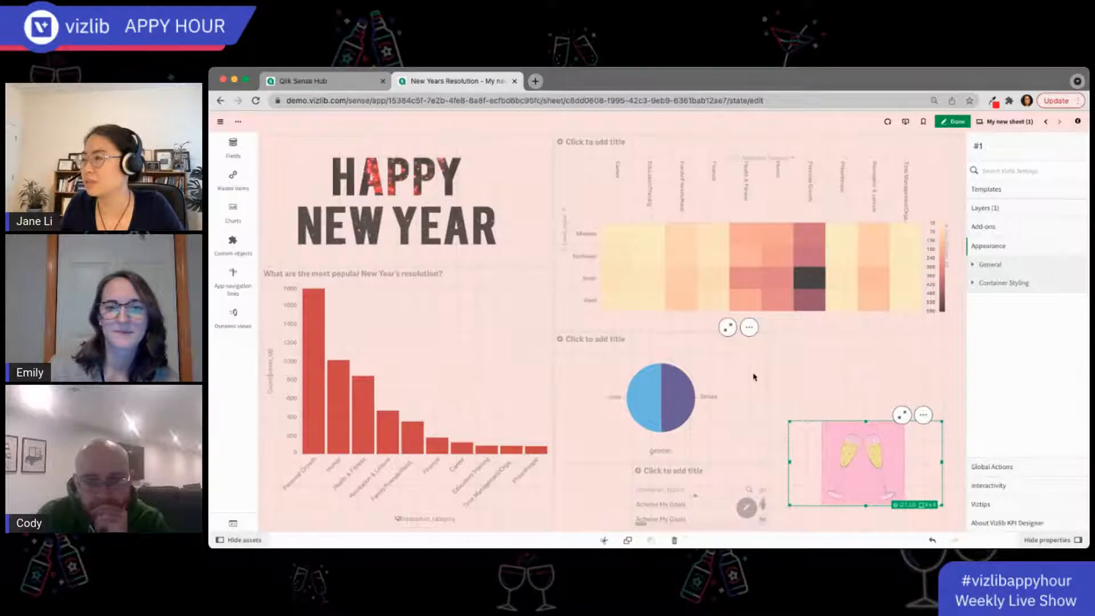
Move the gender pie chart above the champagne image and enlarge the table to fill the freed area under the heatmap.
left_click_drag(754, 377, 870, 375)
left_click(650, 477)
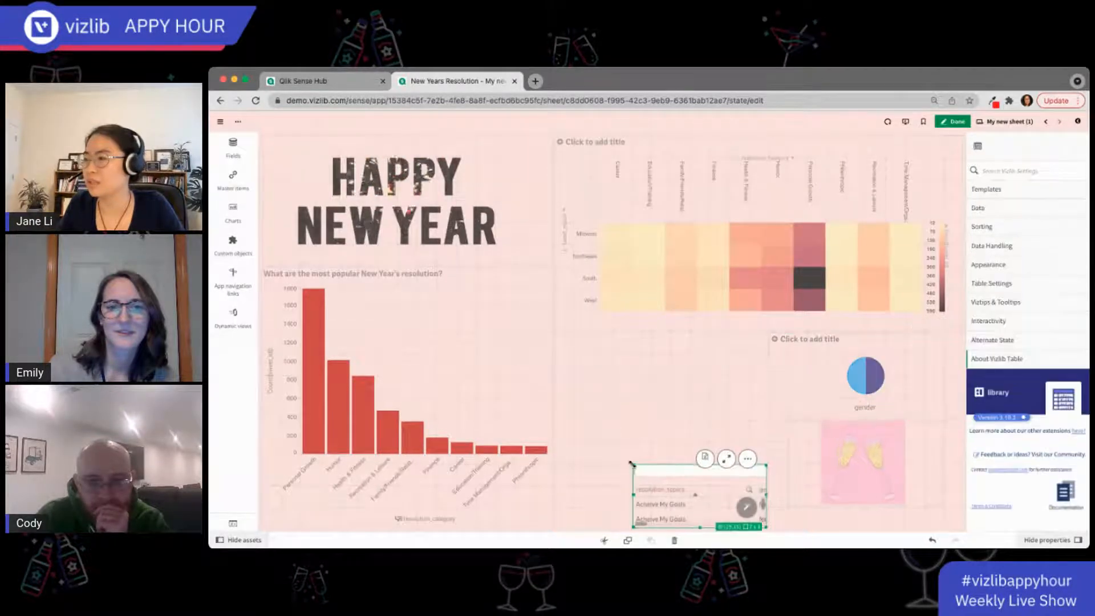
left_click_drag(633, 465, 556, 333)
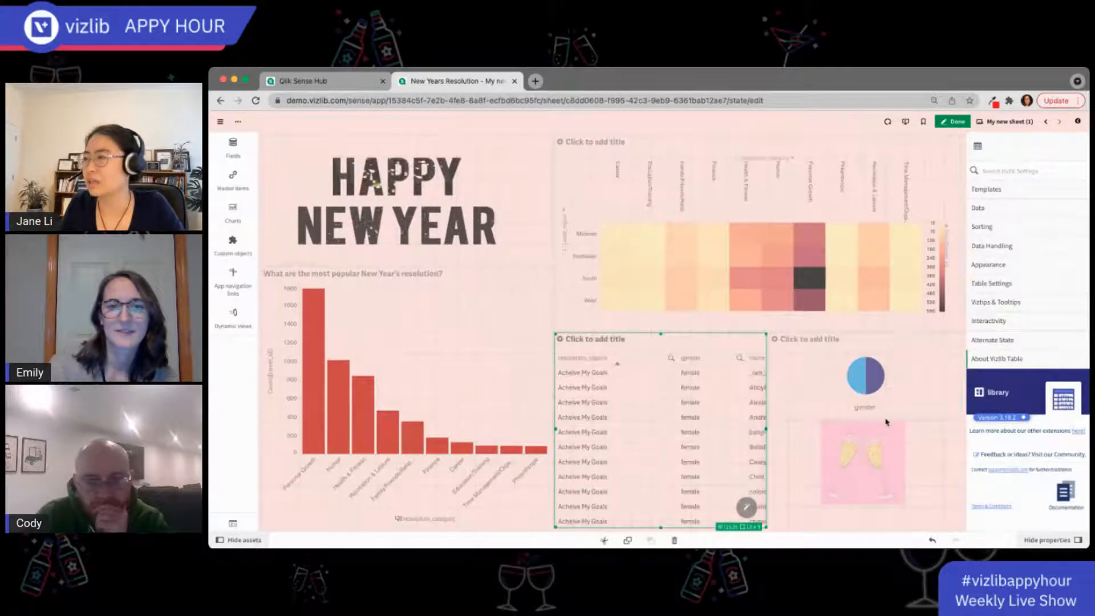
Fit the champagne image into the sheet's lower-right corner, stretch the pie chart down to it, and finish editing to preview the sheet.
left_click(924, 492)
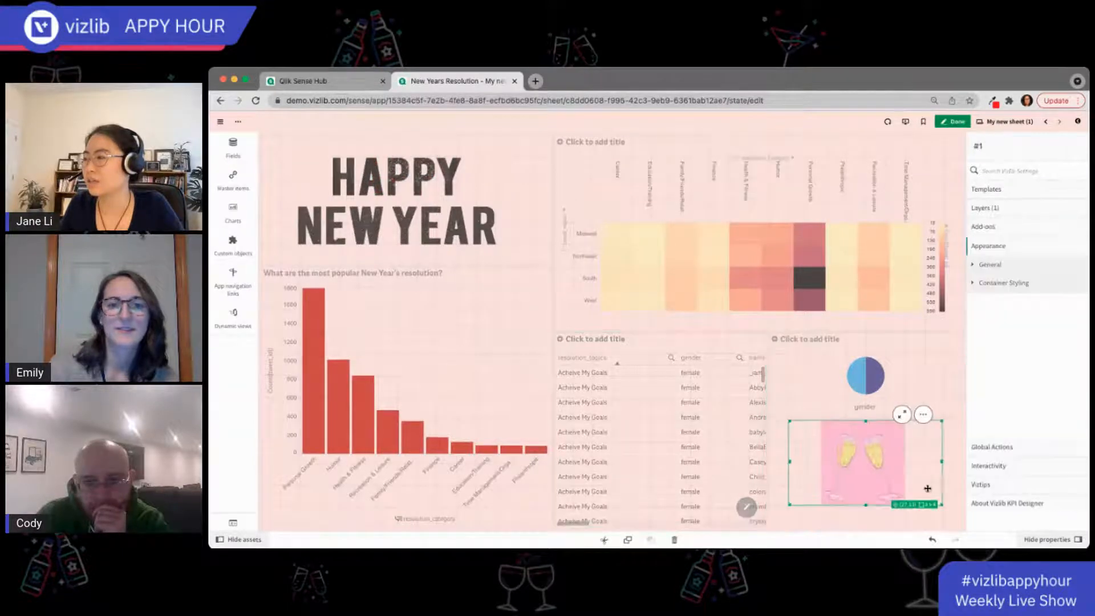
left_click_drag(942, 506, 962, 528)
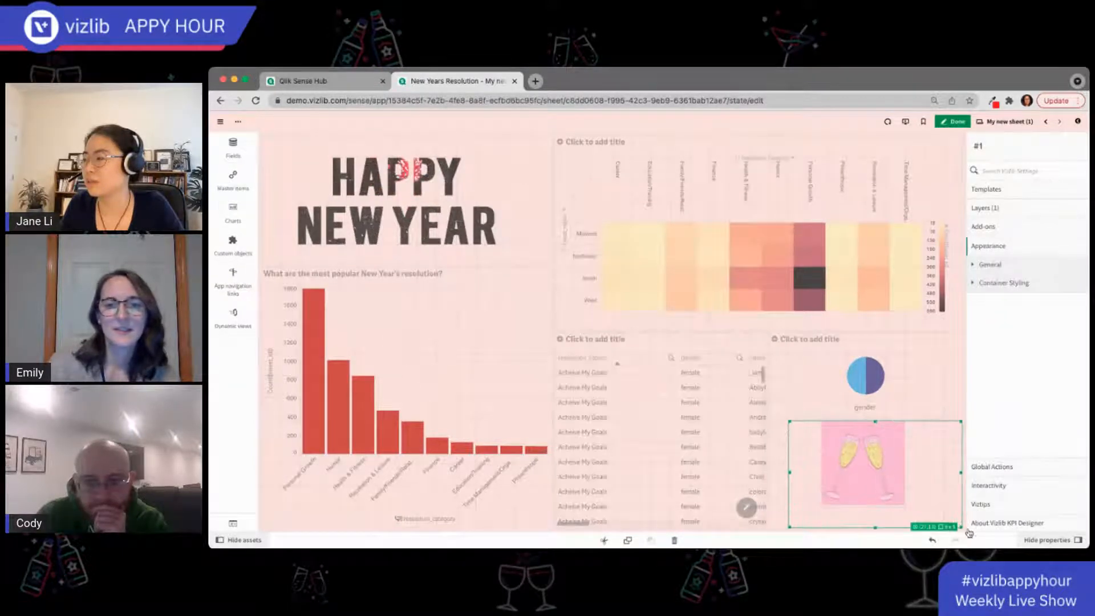
left_click_drag(803, 429, 763, 423)
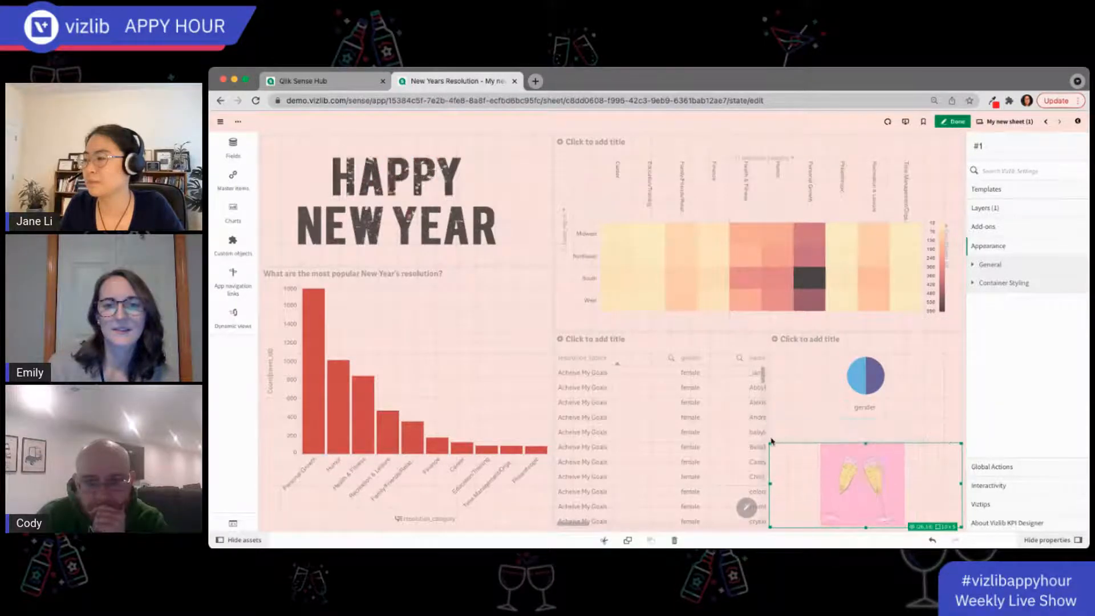
left_click(812, 407)
left_click_drag(866, 420, 866, 440)
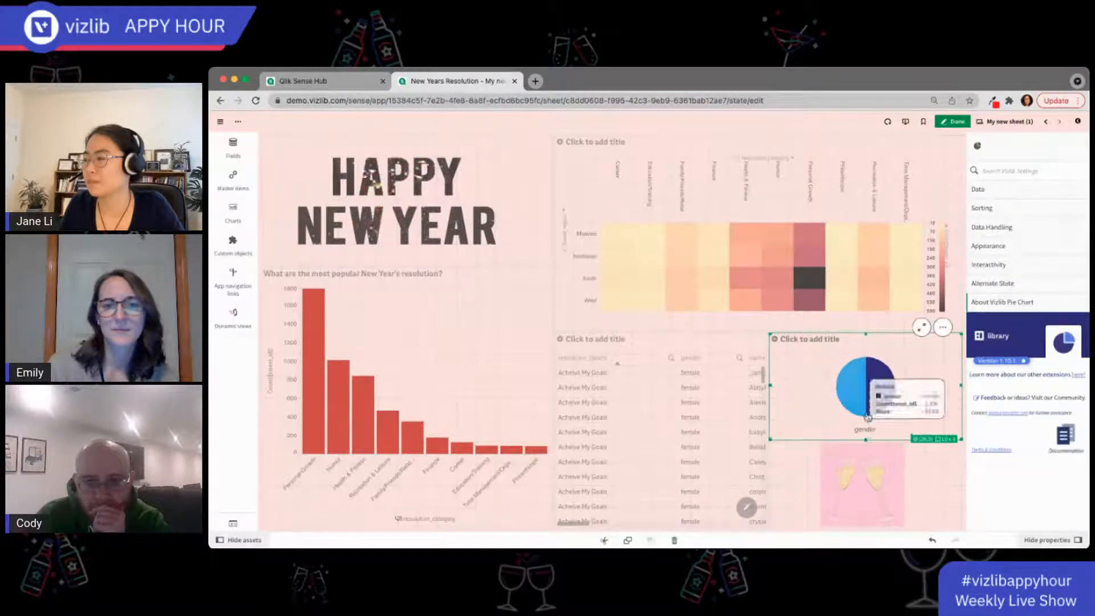
left_click(952, 122)
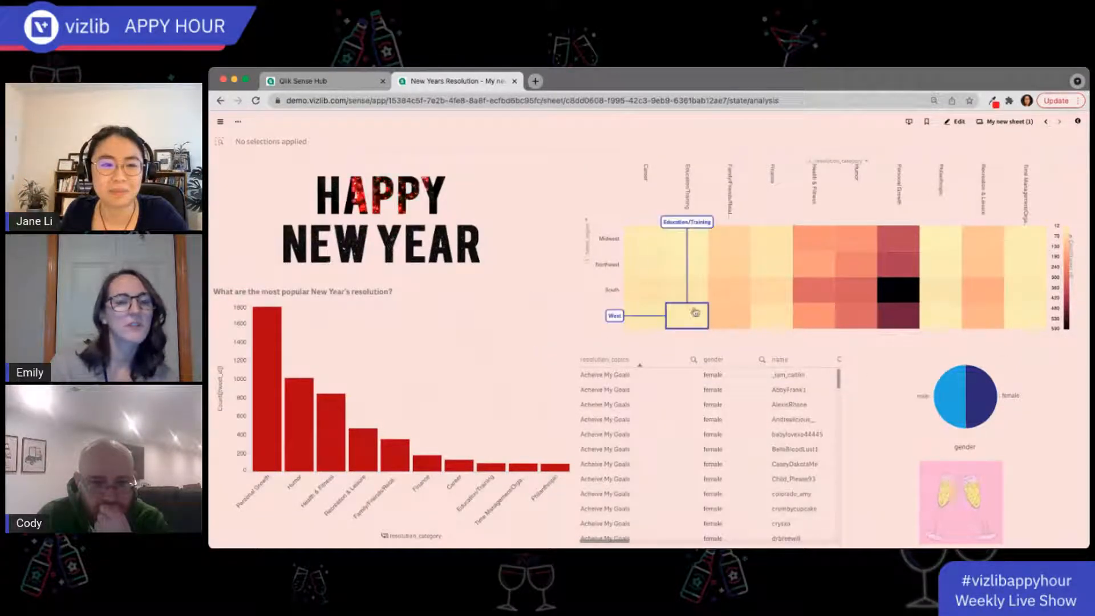
Resume editing, swap the pie chart with the table, and shorten the pie chart to the table's height.
left_click(955, 121)
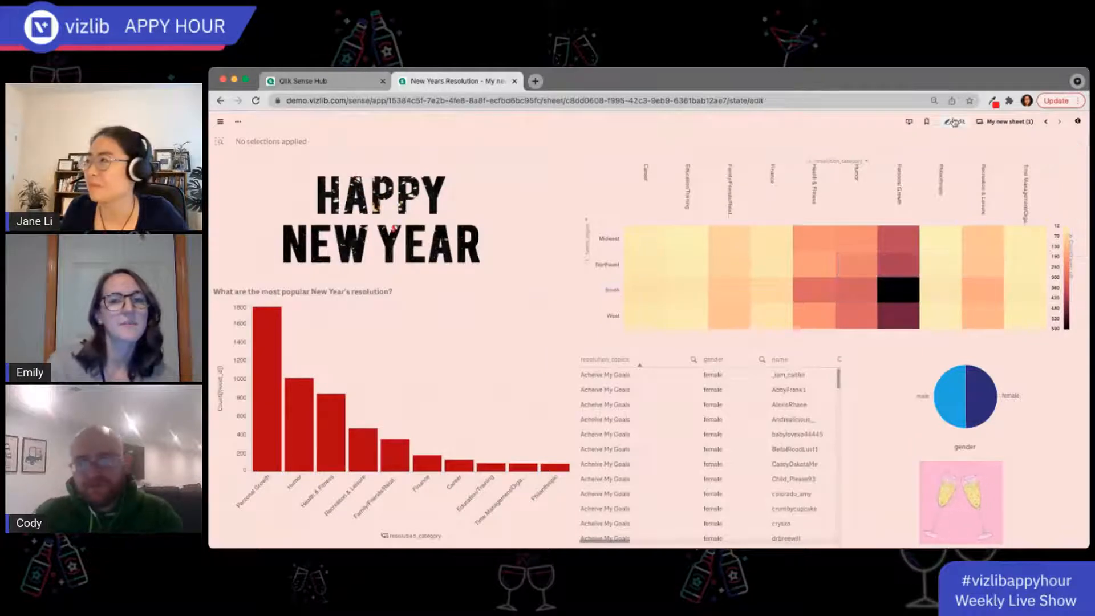
left_click_drag(801, 411, 791, 440)
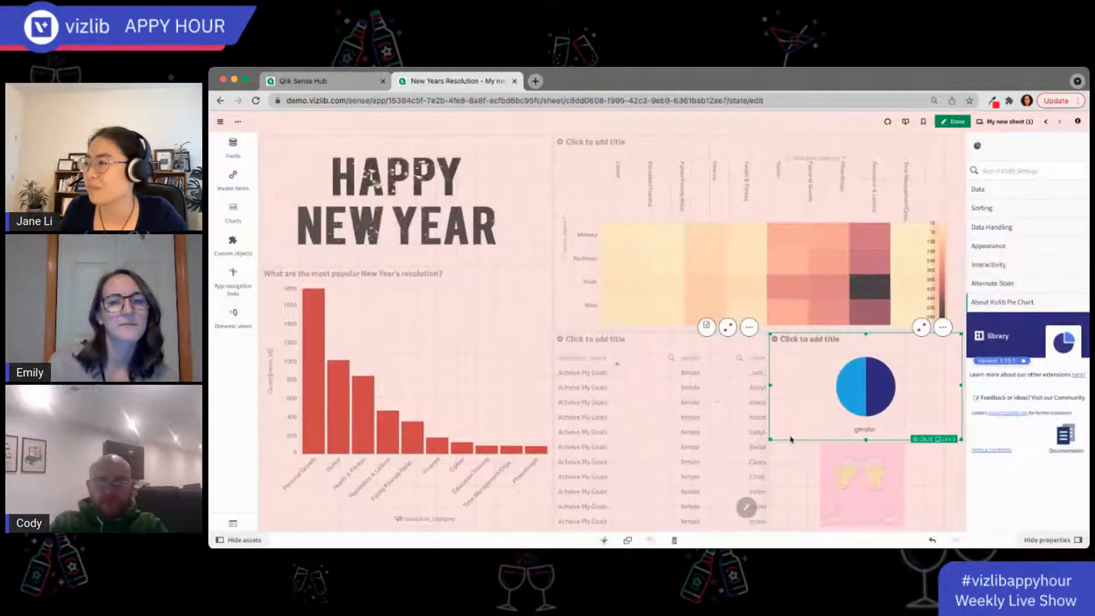
left_click(761, 521)
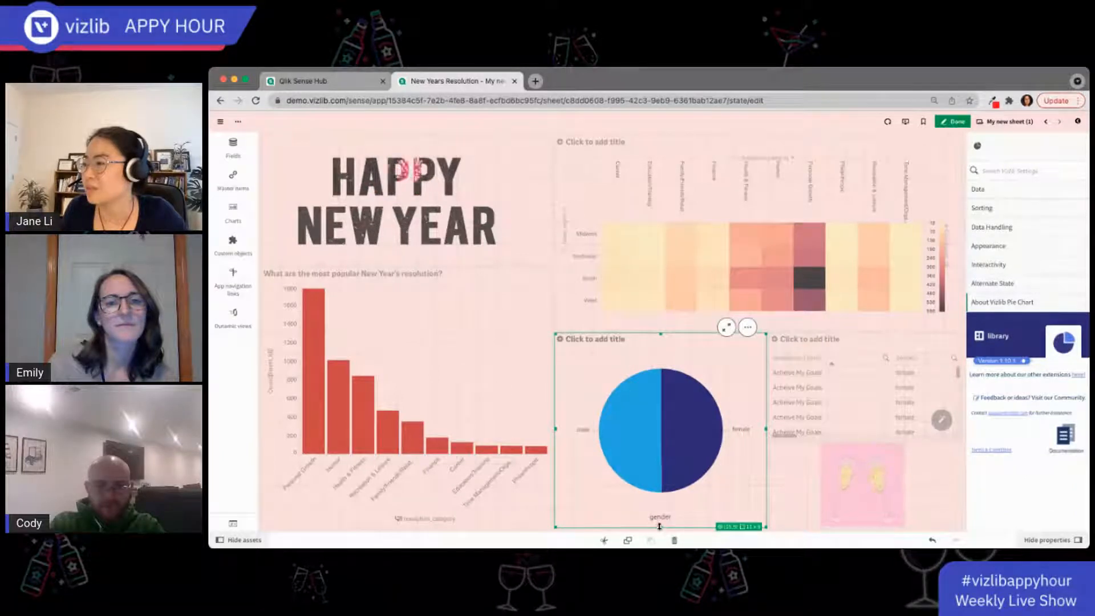
left_click_drag(662, 528, 662, 442)
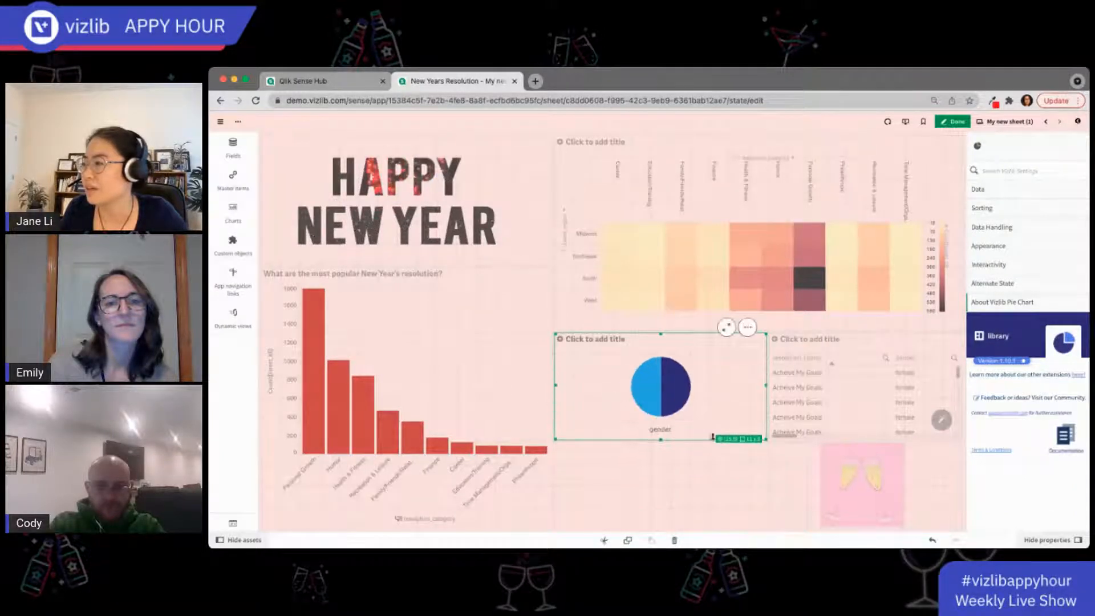
Place the champagne image below the pie chart and extend the table down to the sheet's bottom edge.
left_click(831, 469)
left_click_drag(770, 484, 426, 449)
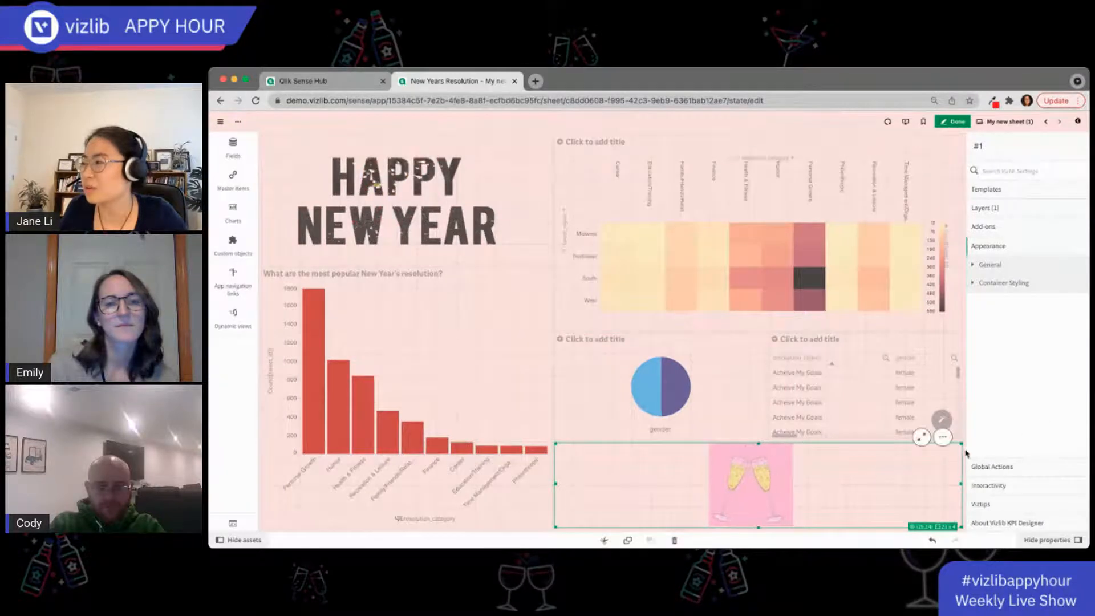
left_click_drag(961, 443, 696, 442)
left_click(858, 442)
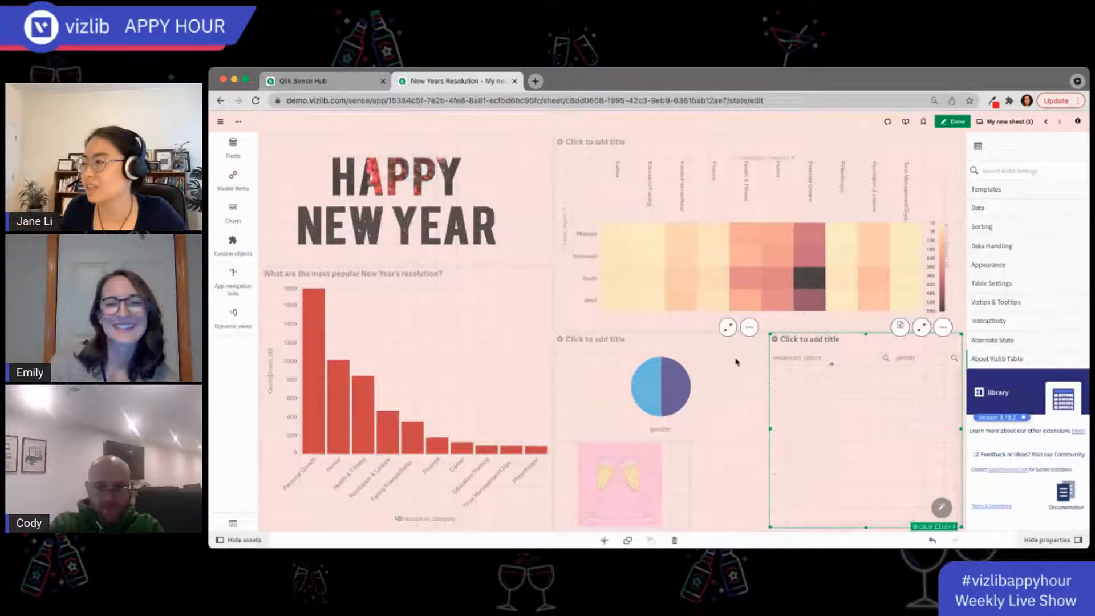
Narrow the pie chart, widen the table into the gap beside it, and finish editing to preview the layout.
left_click(753, 343)
left_click_drag(768, 334, 706, 331)
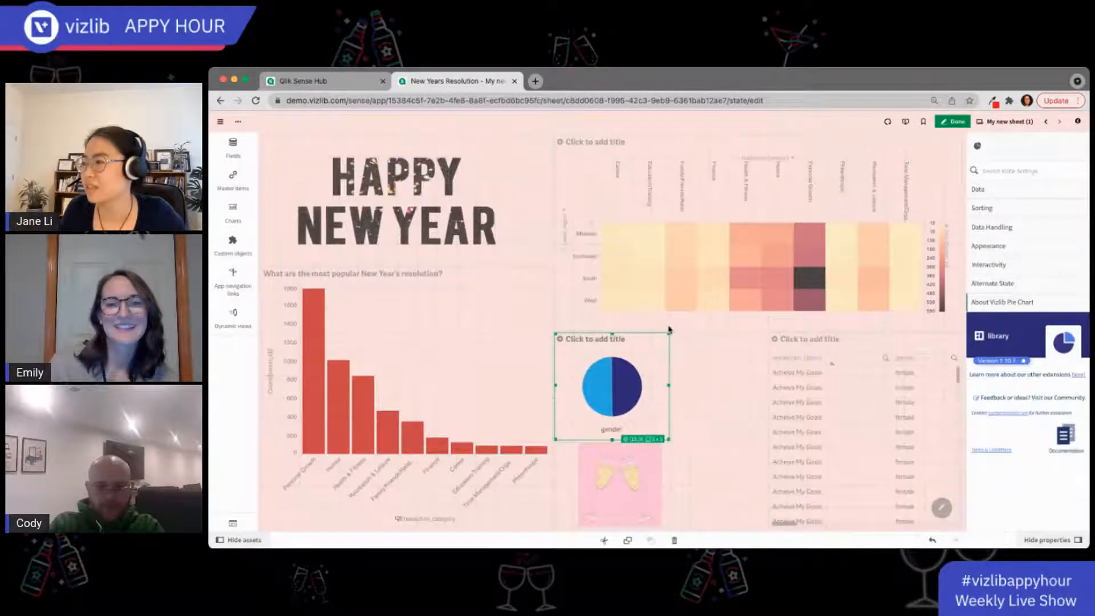
left_click(772, 334)
left_click_drag(772, 334, 692, 333)
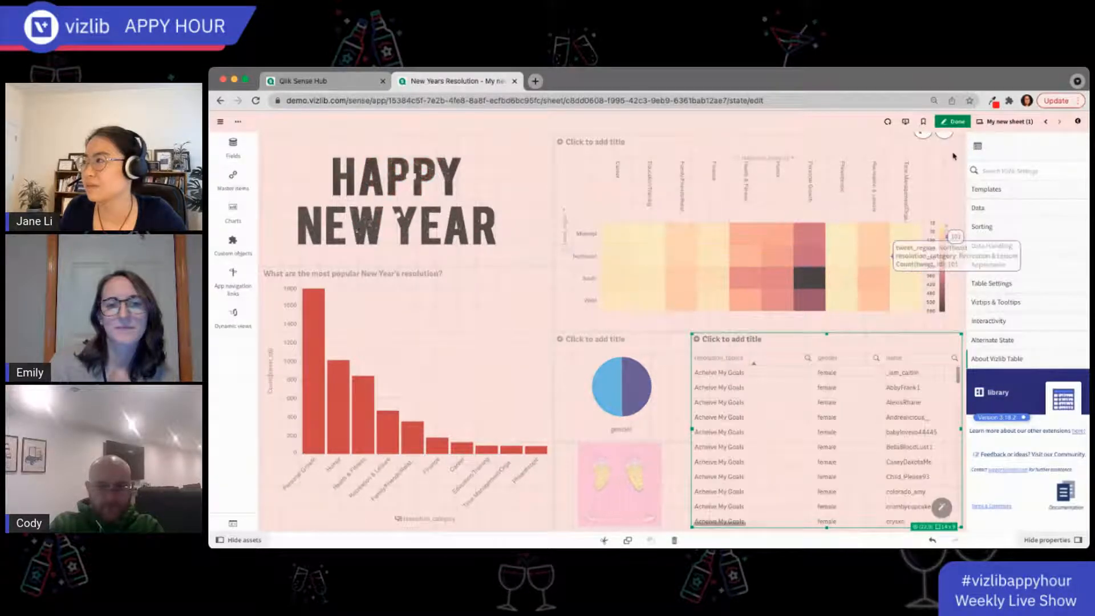
left_click(954, 121)
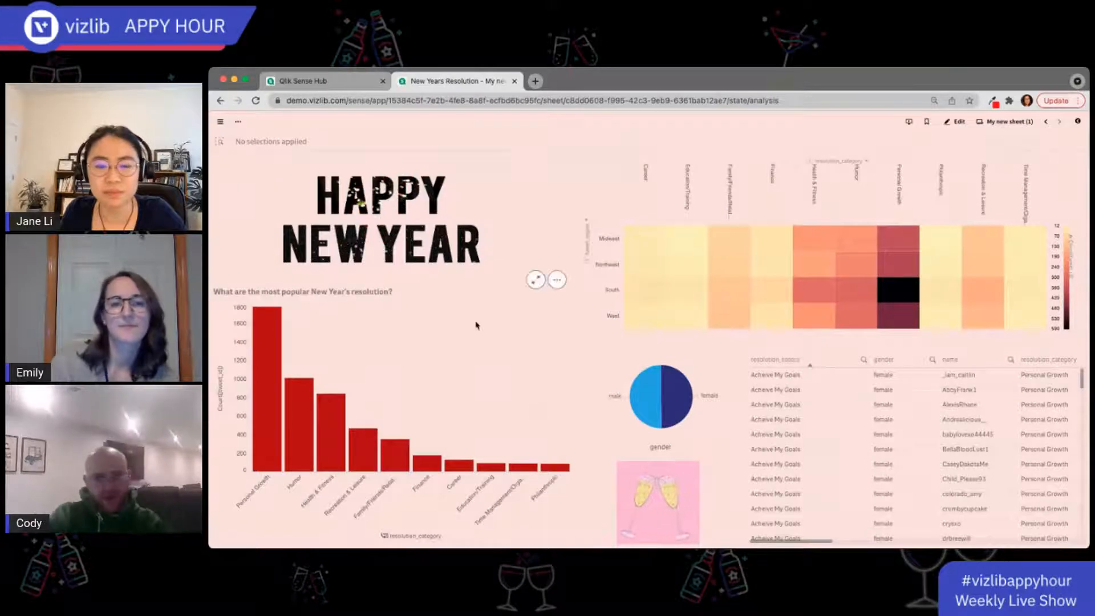
Resume editing the sheet and bring up the table's list of data columns.
left_click(961, 122)
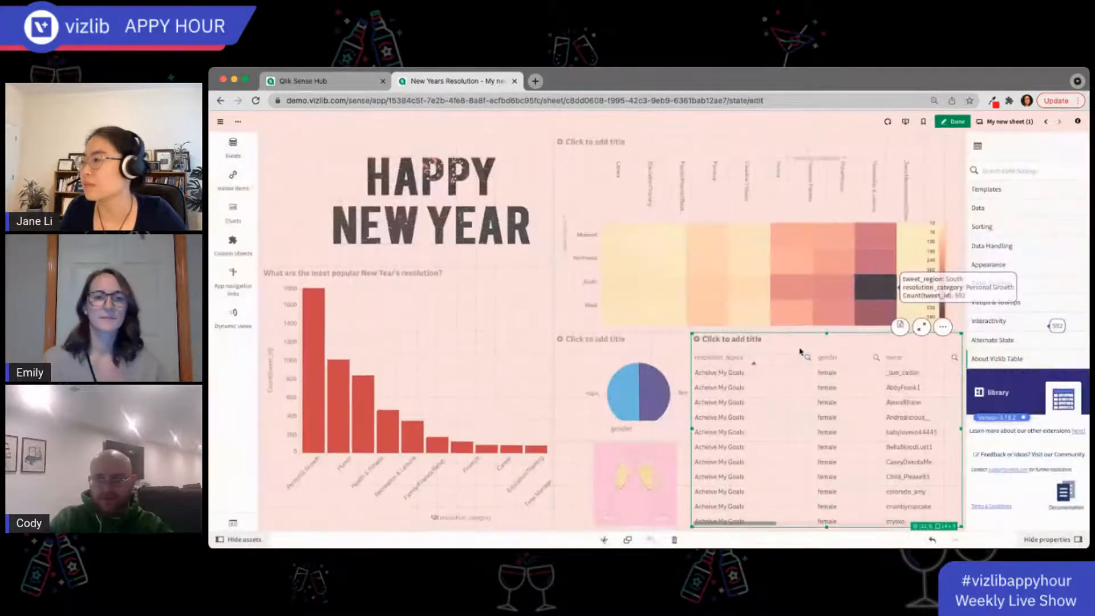
left_click(1035, 194)
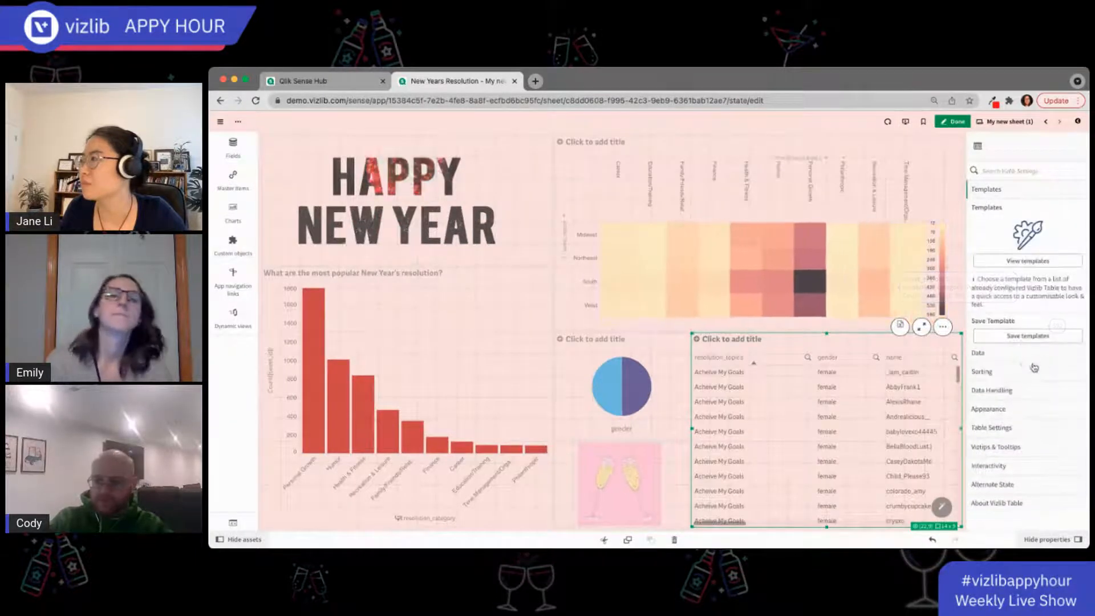
left_click(1021, 360)
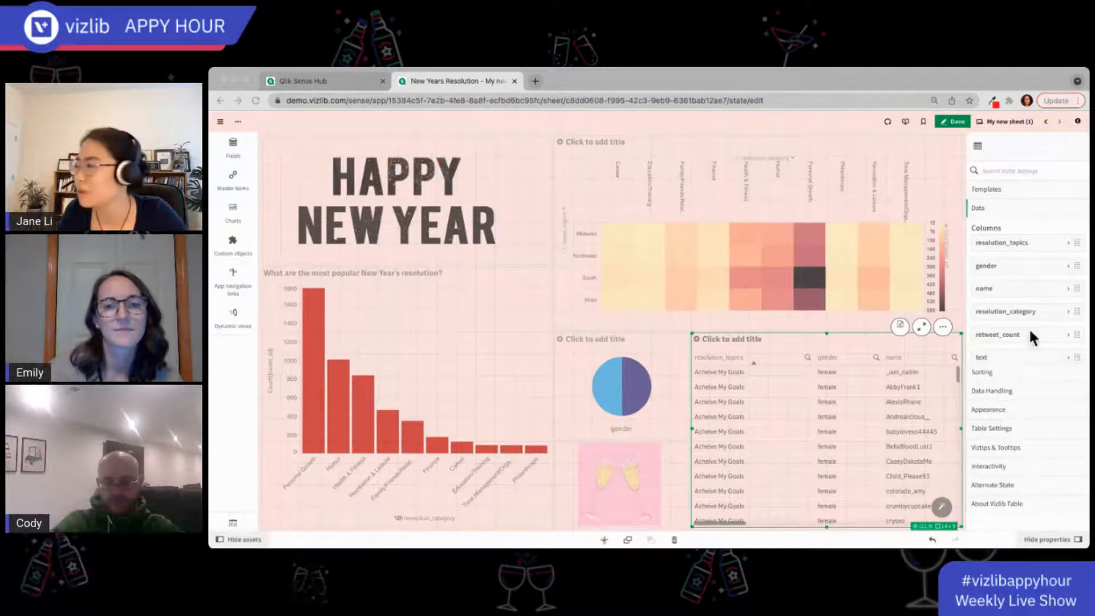
left_click(1037, 245)
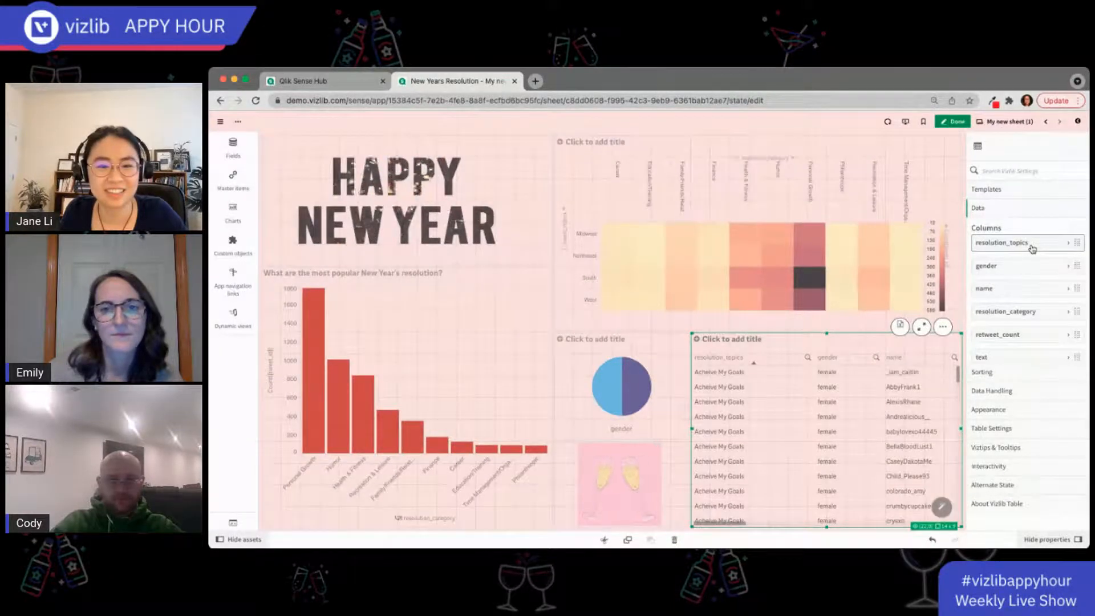
right_click(1032, 247)
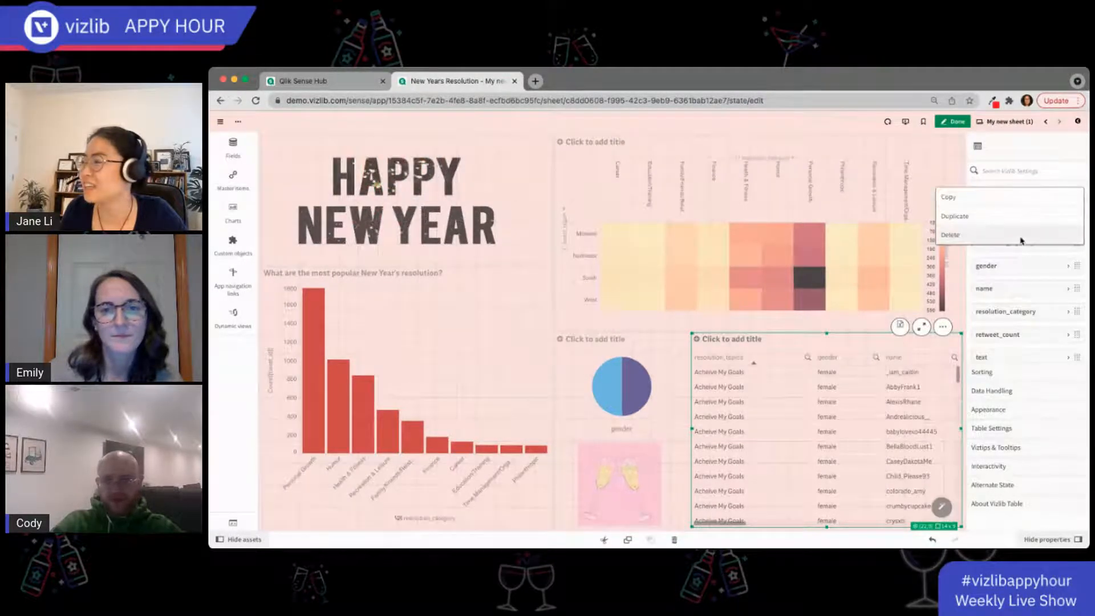
left_click(1045, 145)
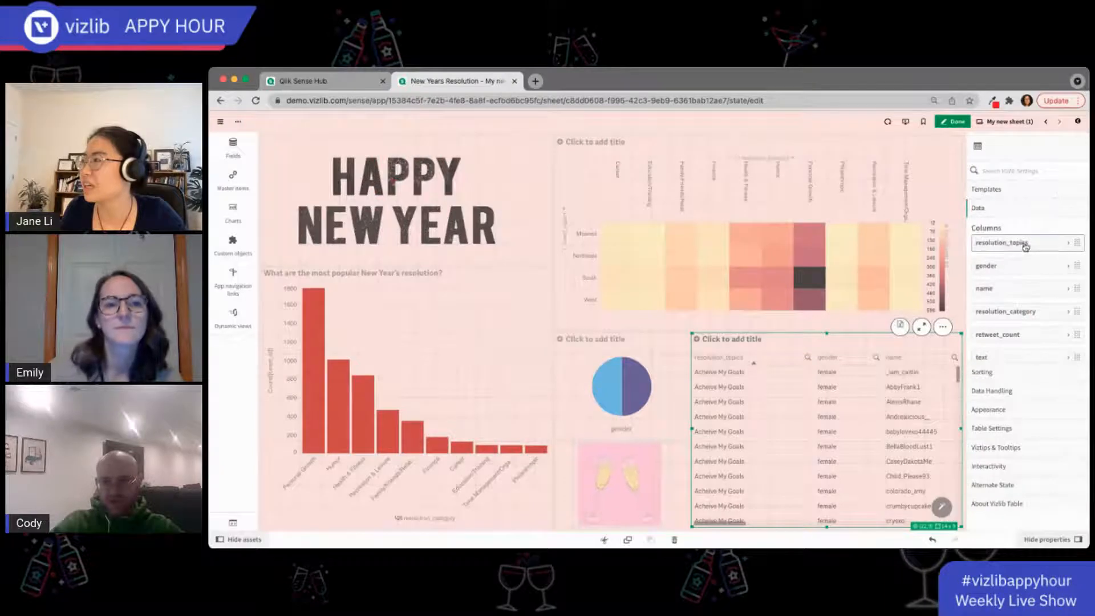
Delete the retweet_count and tweet_coord columns from the table.
scroll(1013, 333, "down", 1)
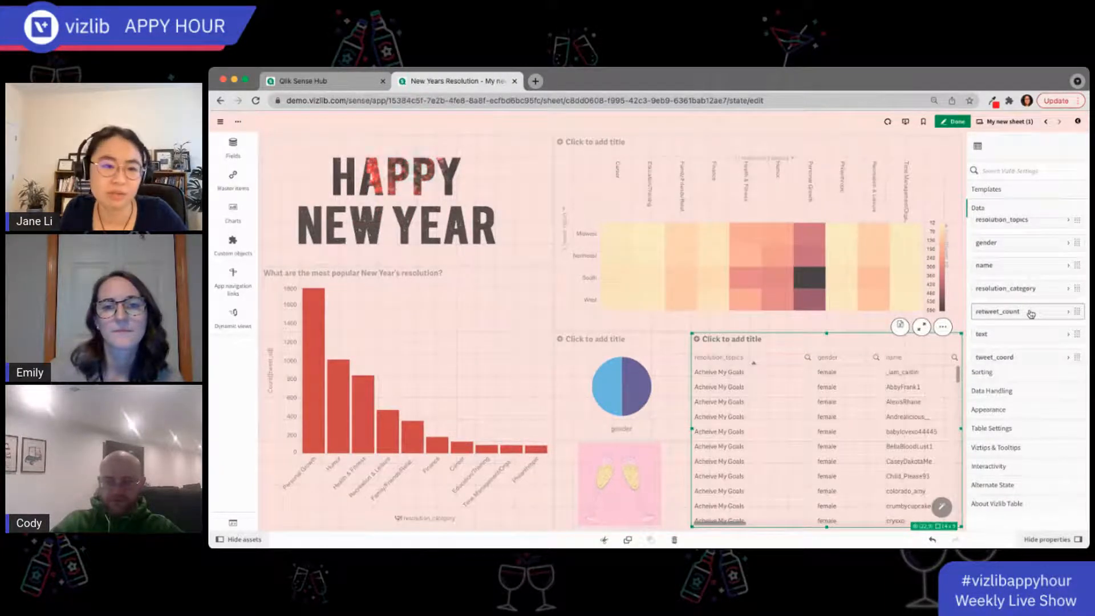
right_click(1031, 314)
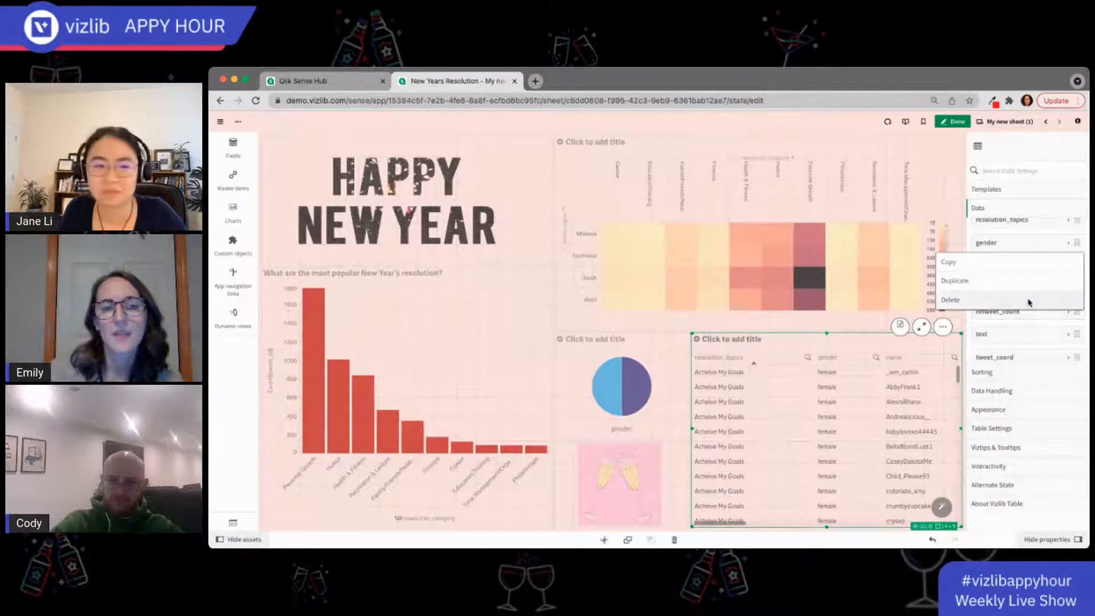
left_click(1030, 301)
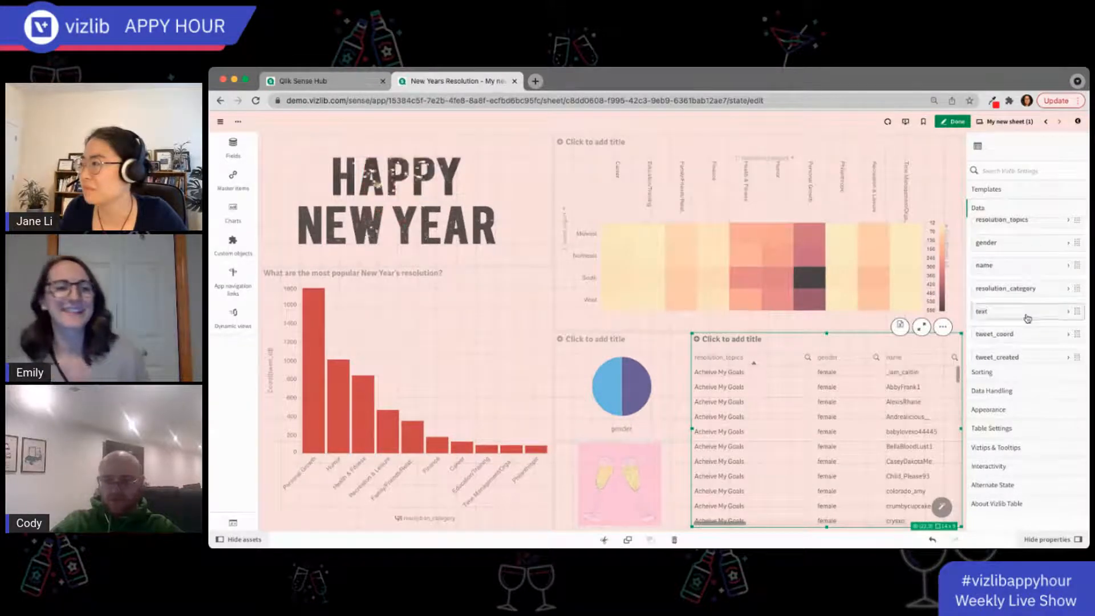
scroll(1021, 311, "down", 1)
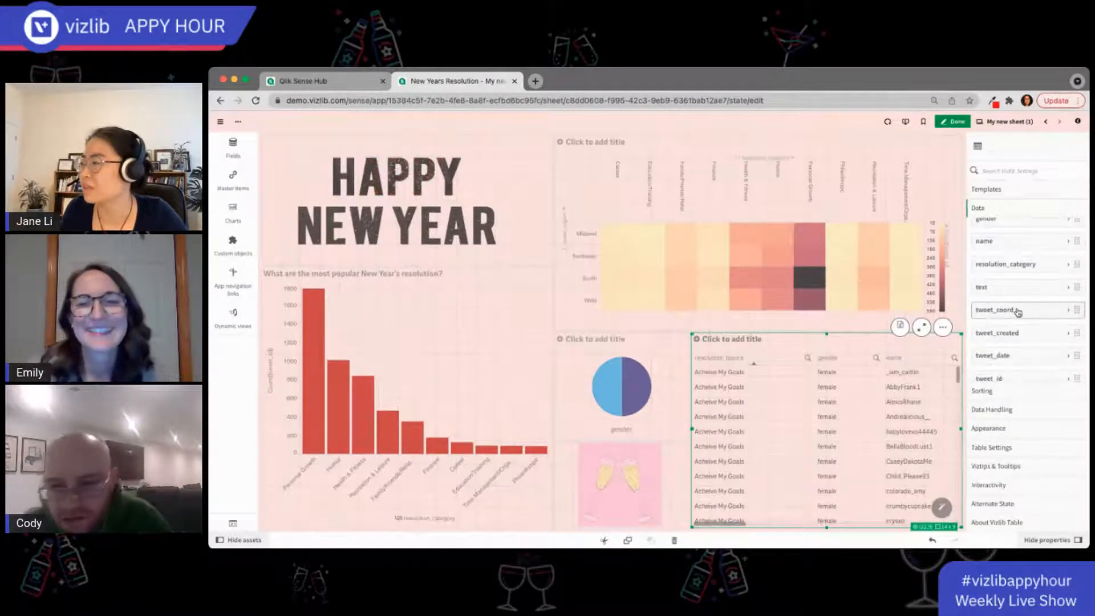
right_click(1019, 311)
left_click(1017, 301)
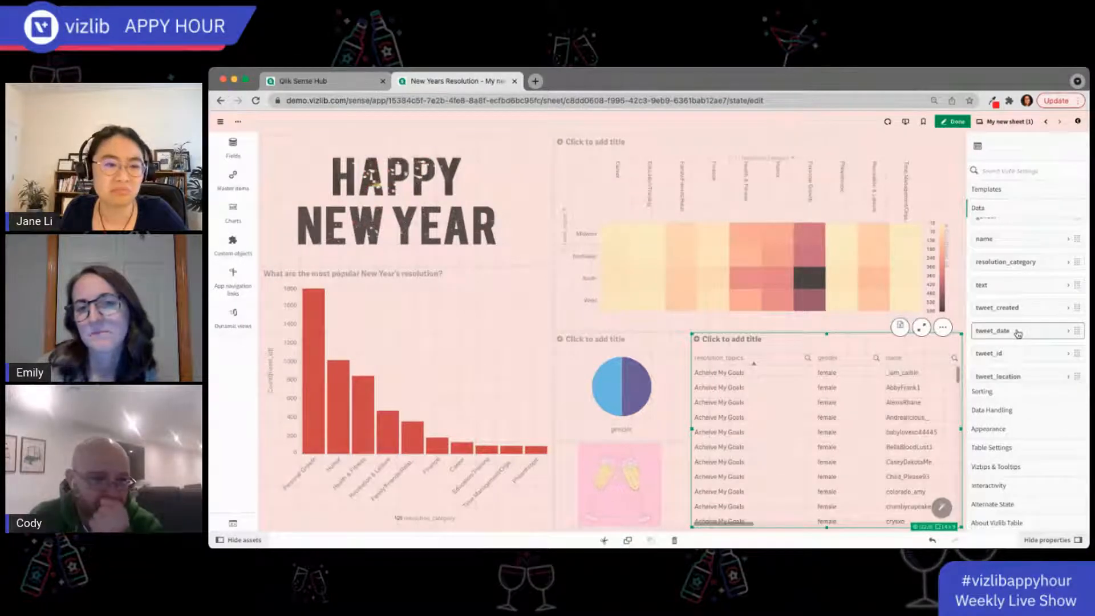
Delete the tweet_date, tweet_created, user_timezone and tweet_id columns from the table.
right_click(1018, 334)
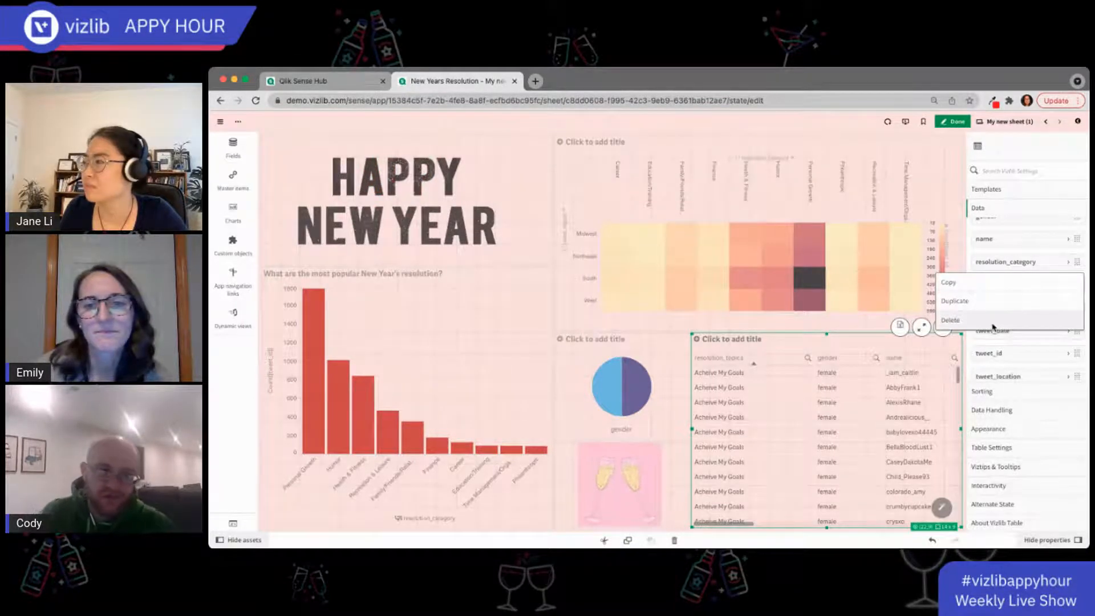
left_click(1002, 329)
right_click(1024, 309)
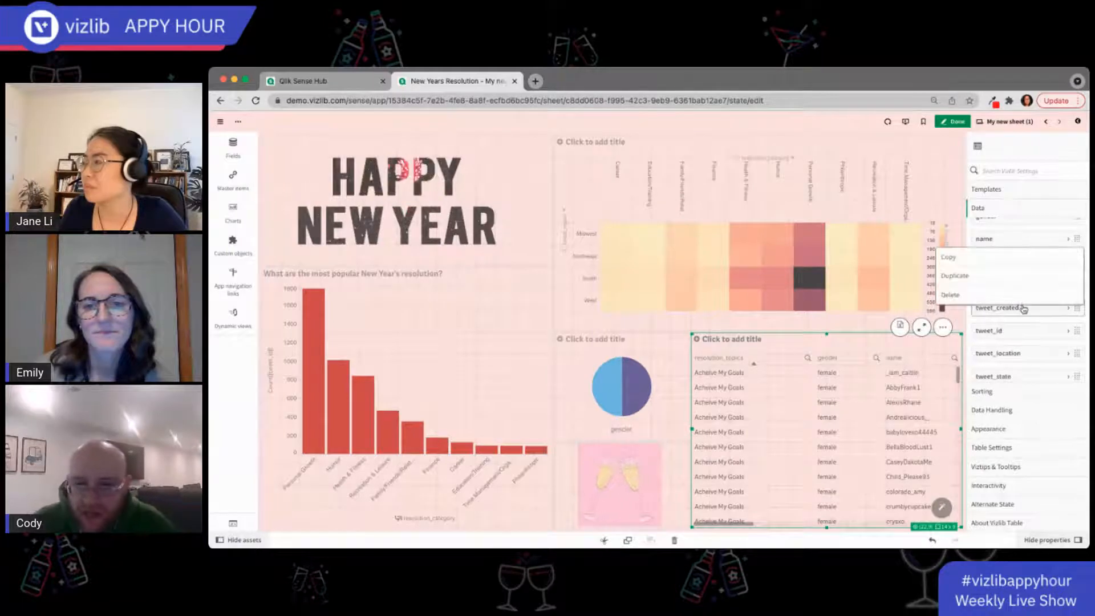
left_click(1015, 303)
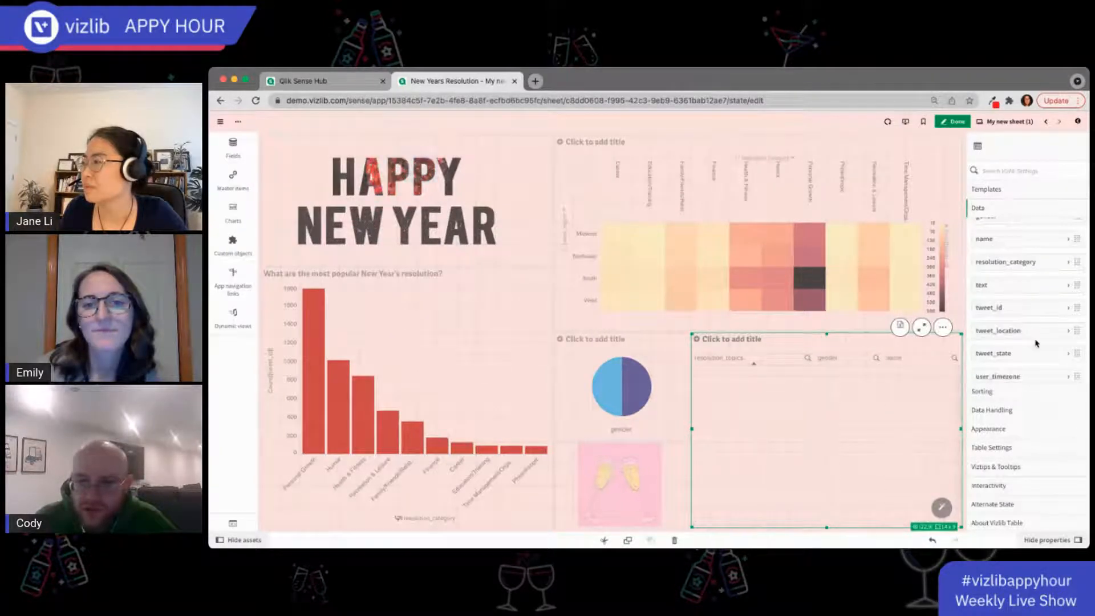
right_click(1050, 377)
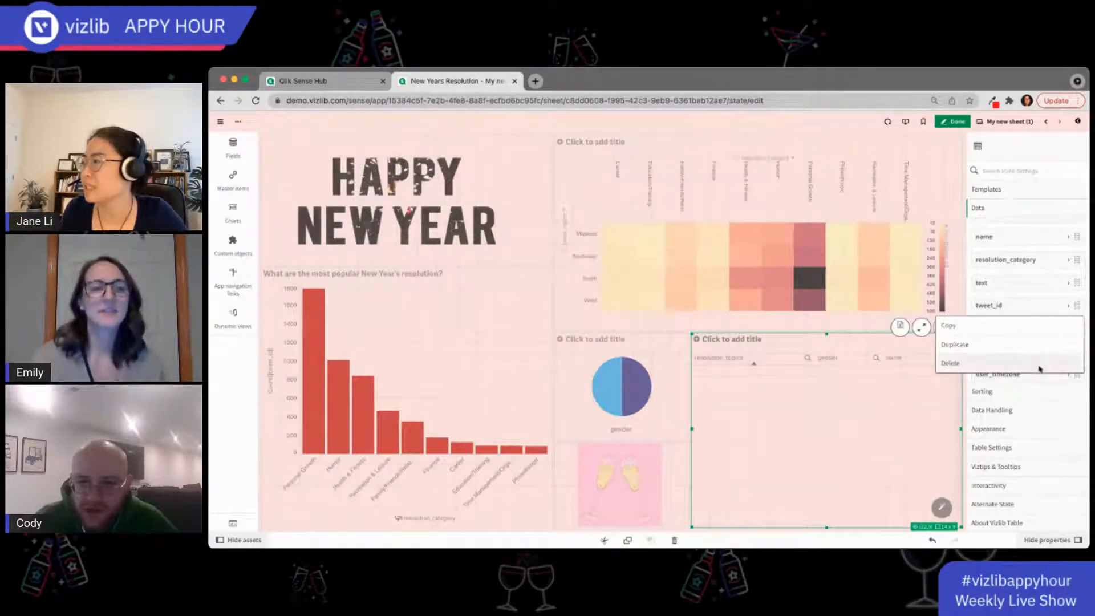
left_click(1039, 366)
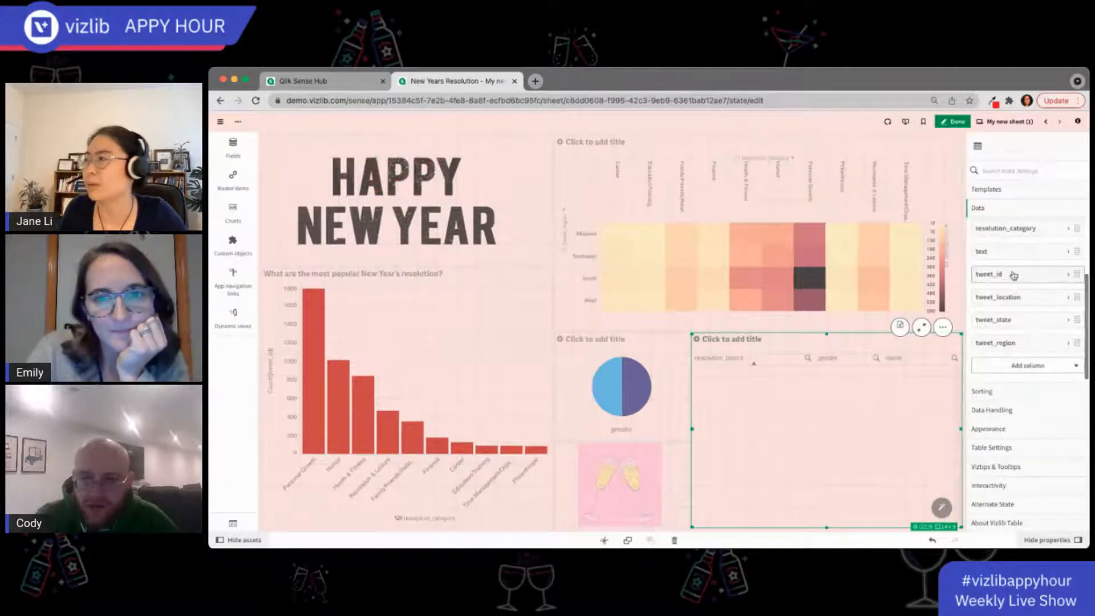
right_click(1014, 276)
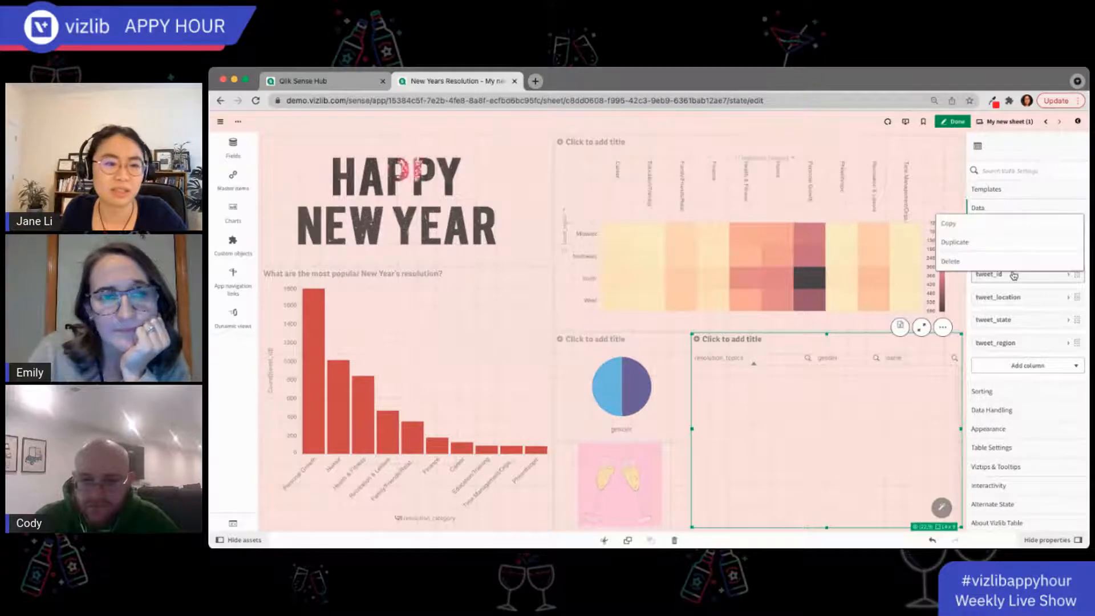
left_click(1009, 262)
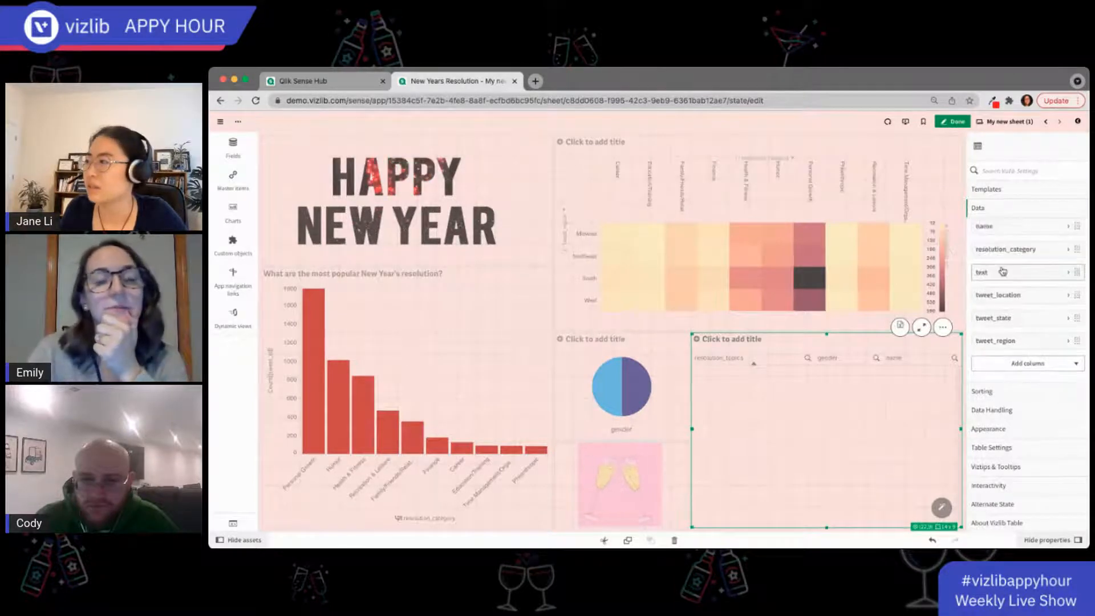
Delete the gender, name, resolution_category and tweet_location columns from the table.
scroll(1036, 303, "up", 2)
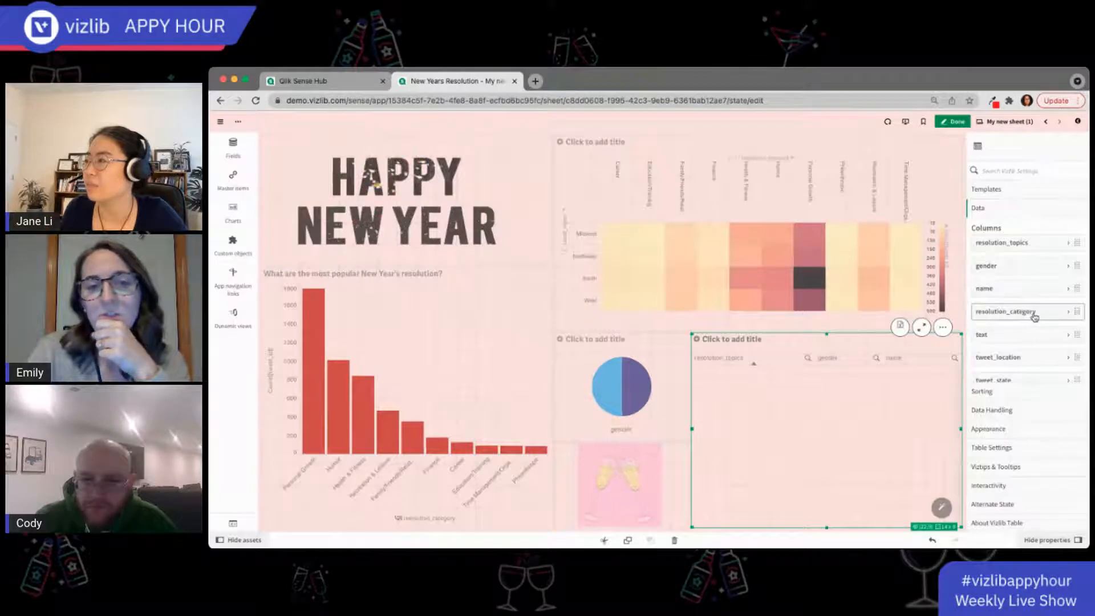
scroll(1035, 318, "down", 1)
right_click(1013, 245)
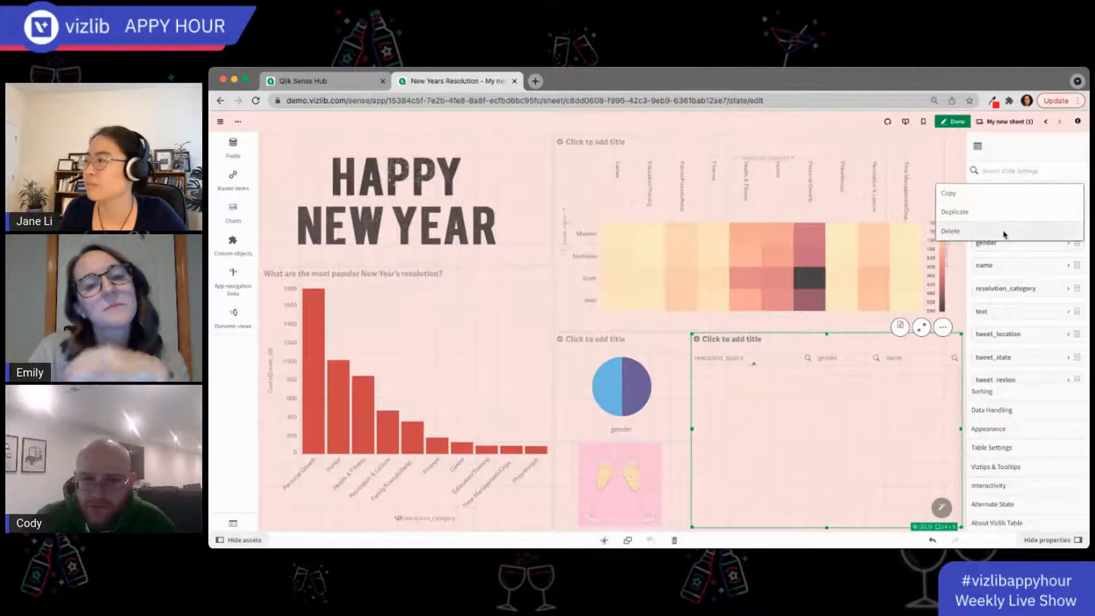
left_click(1005, 232)
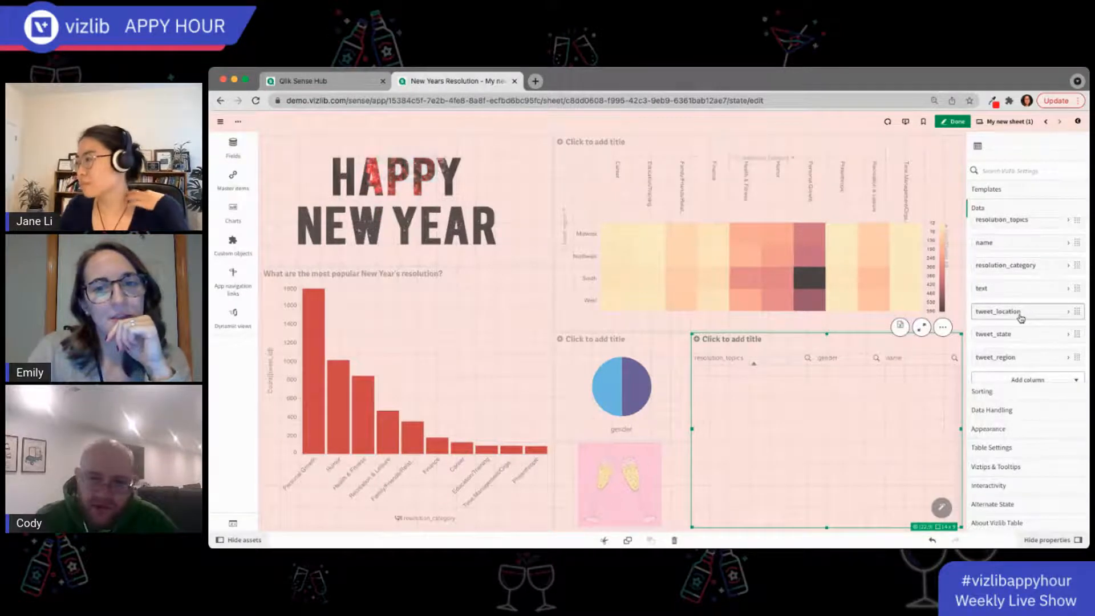
right_click(999, 223)
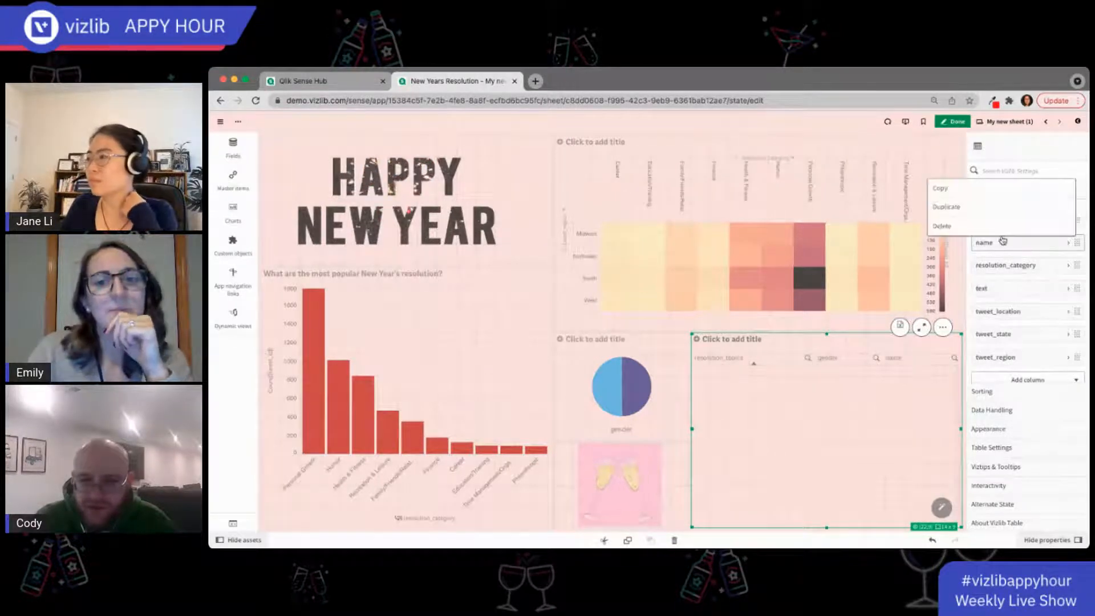
left_click(976, 227)
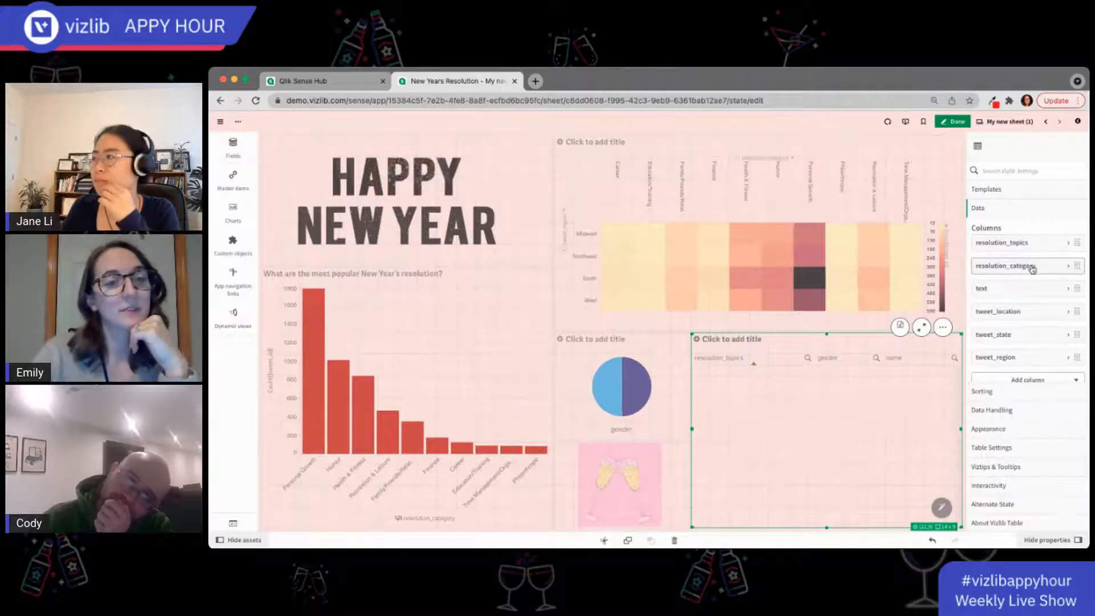
right_click(1019, 272)
left_click(1014, 256)
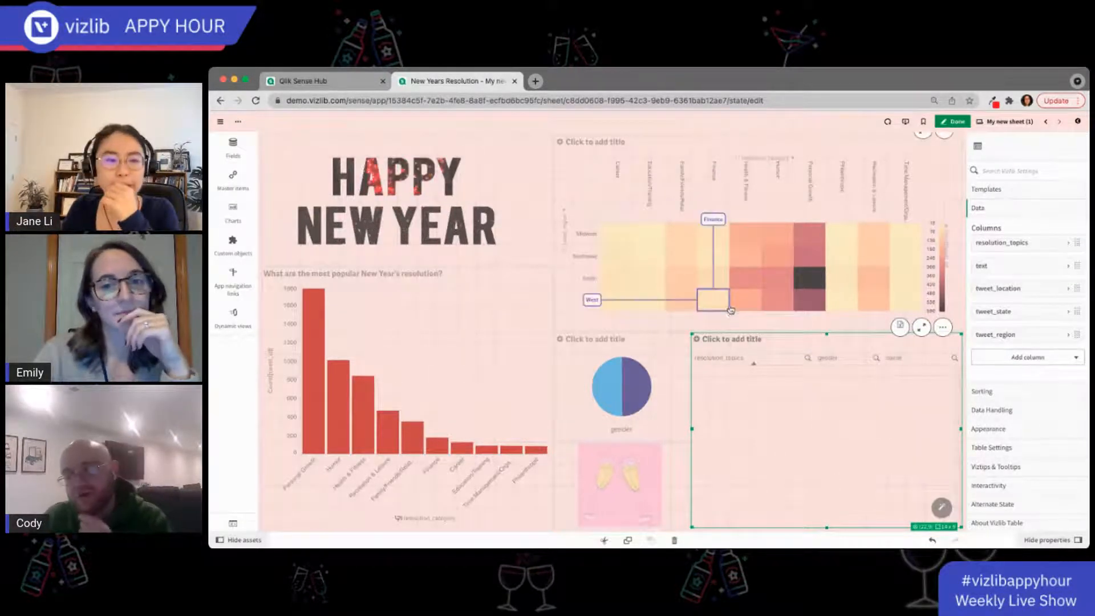
mouse_move(734, 308)
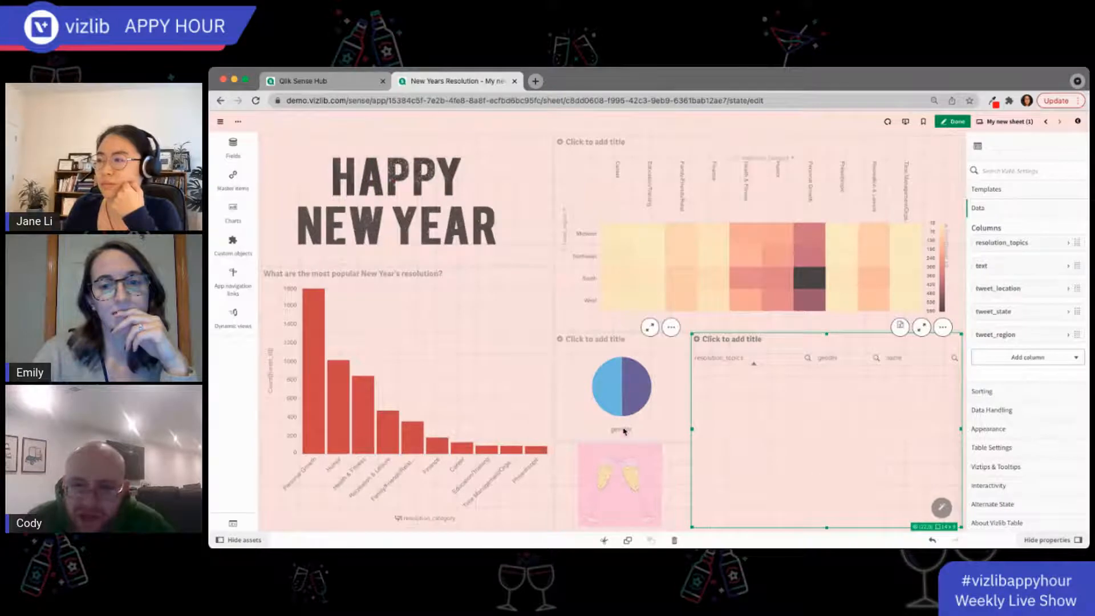
right_click(1026, 292)
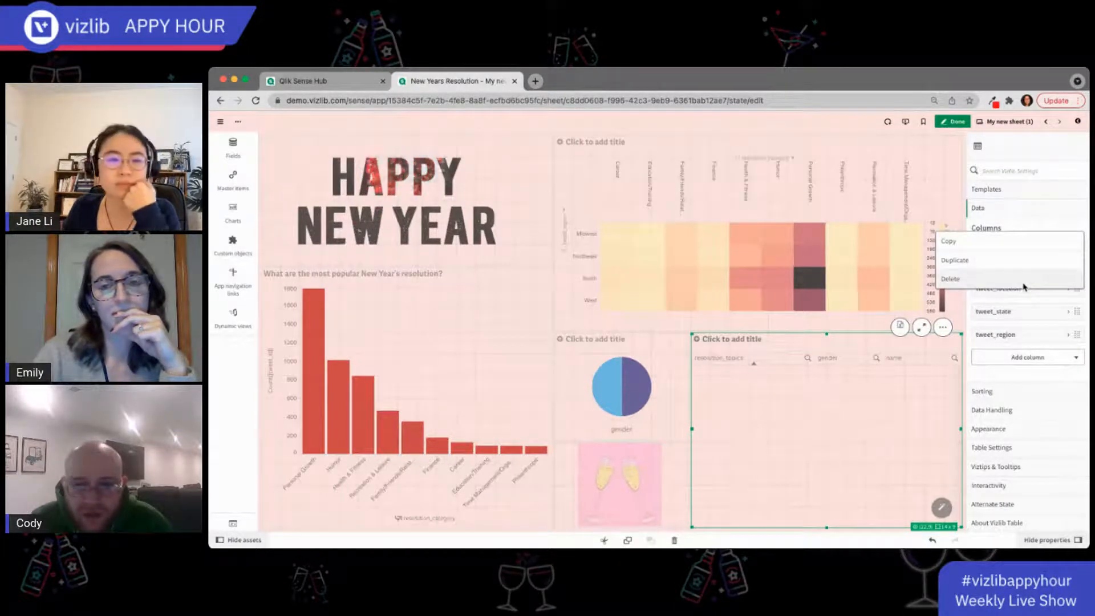
left_click(1024, 287)
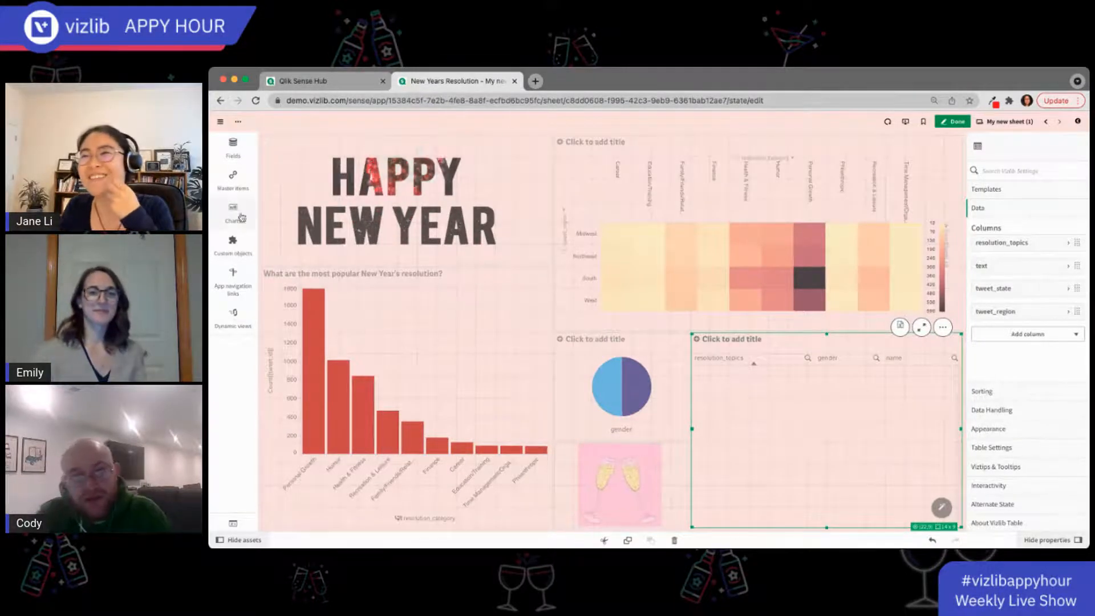
Search the custom objects for "tiles" and show the matching Vizlib Self-Service extension.
left_click(233, 244)
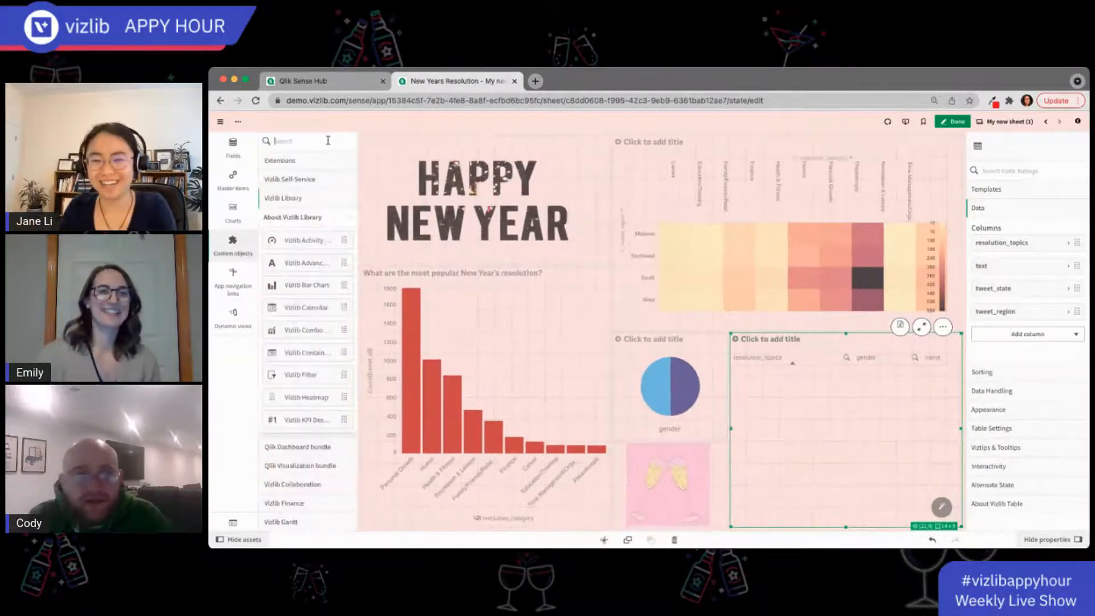
left_click(328, 140)
type("tiles")
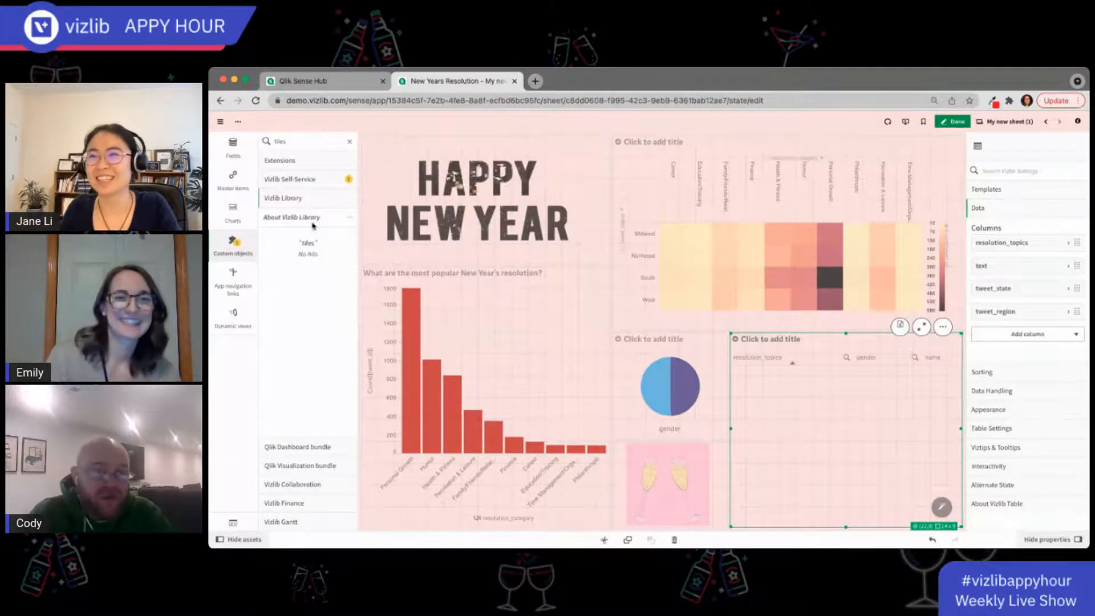
left_click(316, 184)
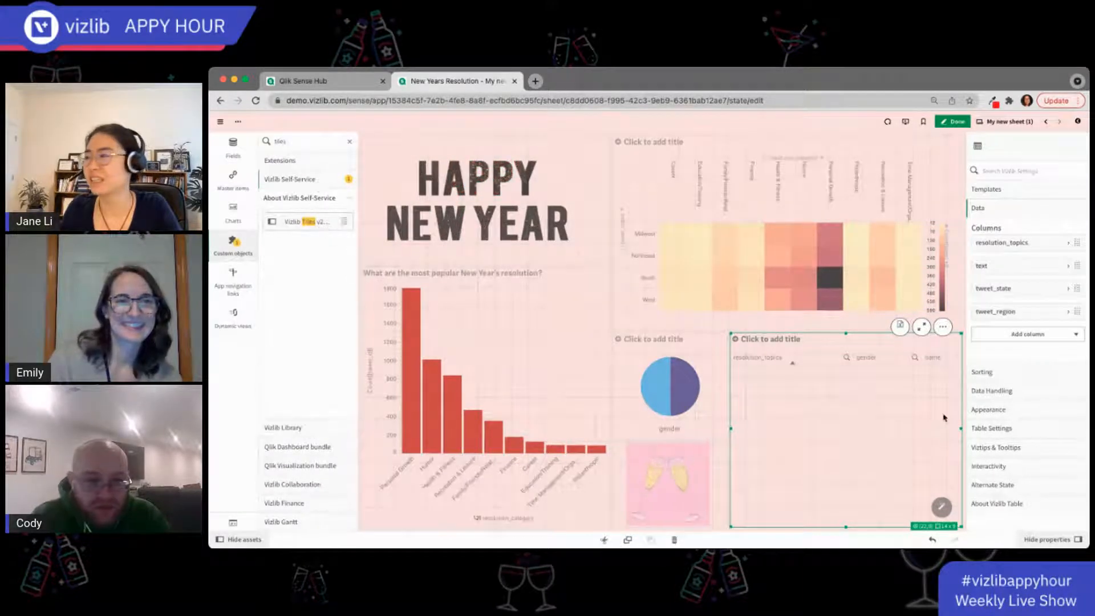
Shrink the table to a thin strip at the sheet's lower edge and place a Vizlib Tiles object in the freed space above it.
left_click_drag(735, 336, 735, 511)
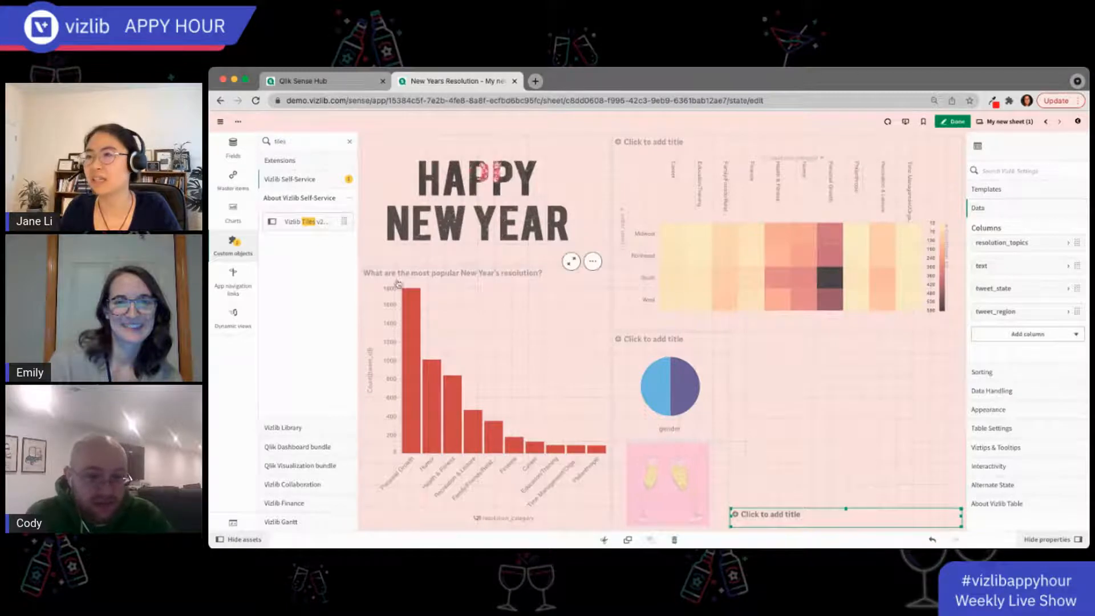
left_click_drag(286, 233, 845, 409)
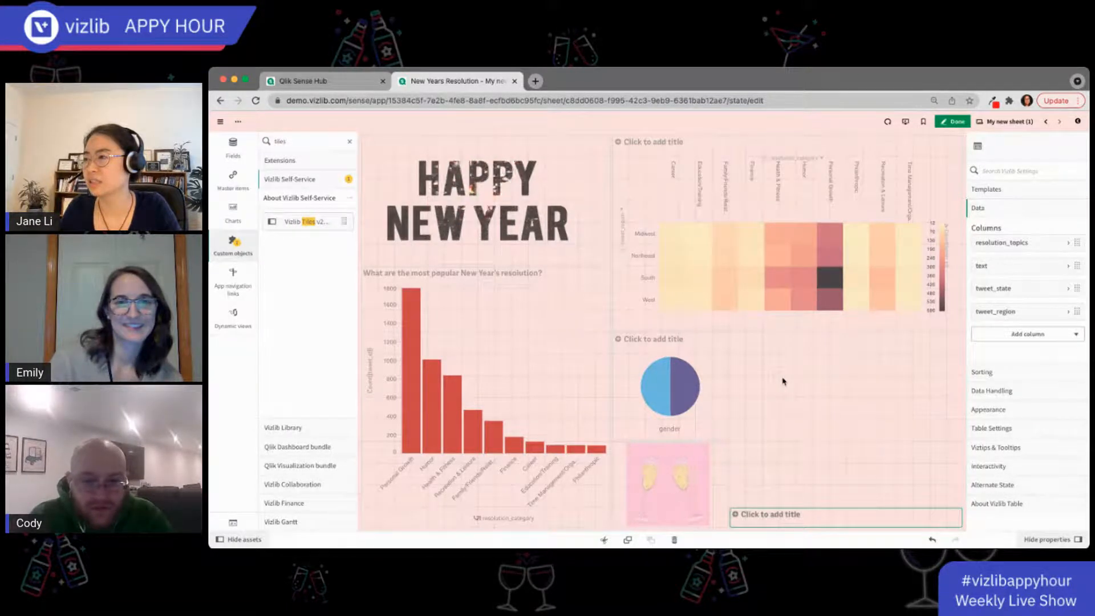
left_click_drag(755, 368, 782, 371)
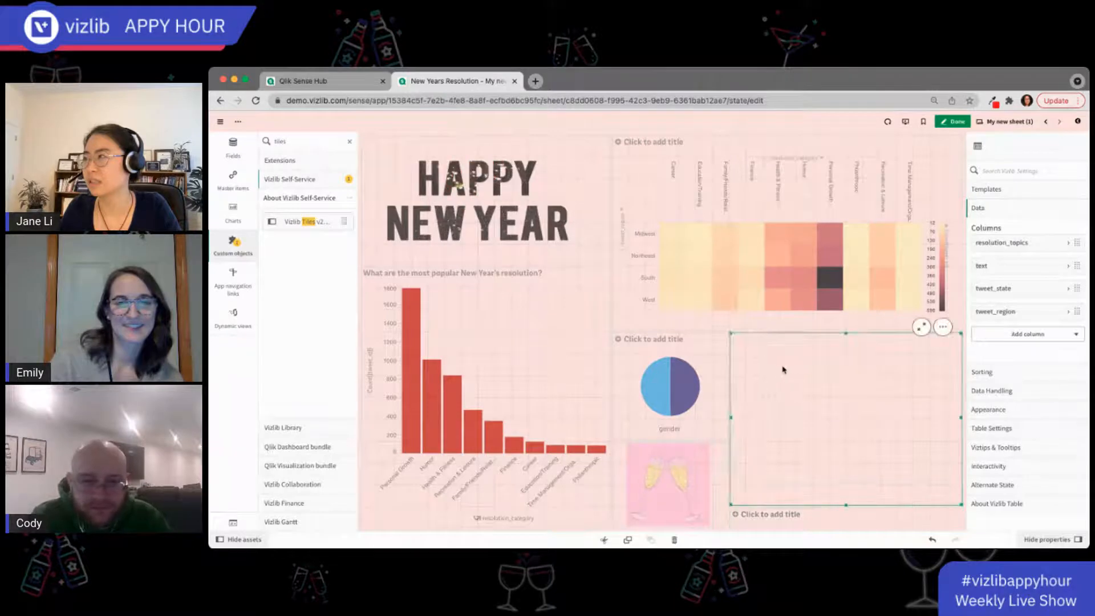
Add the tweet_id field as the dimension of the new Vizlib Tiles object.
left_click(840, 423)
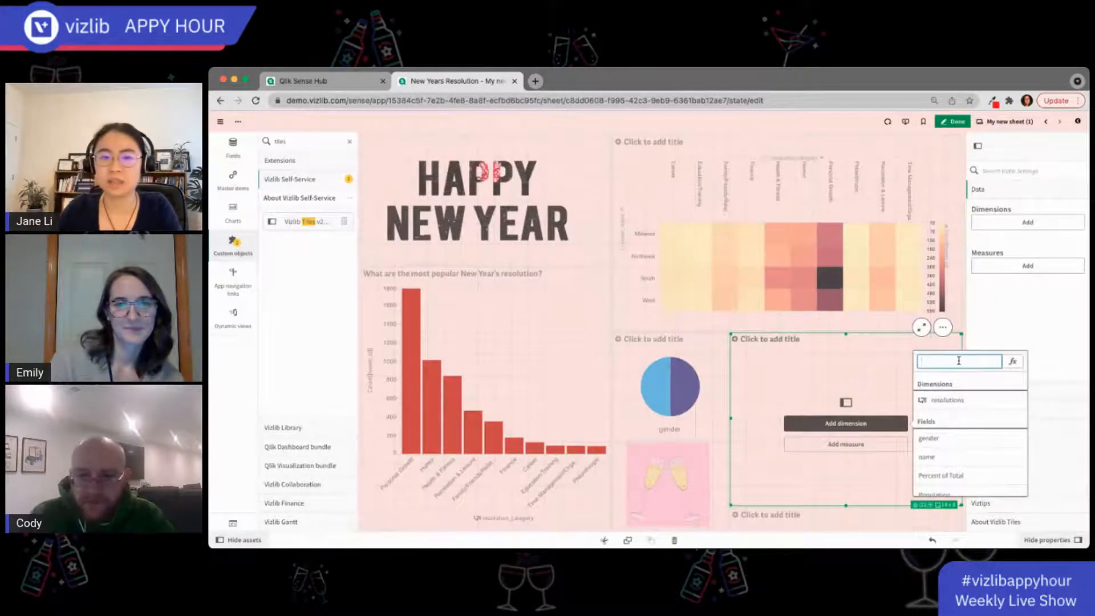
type("tweet")
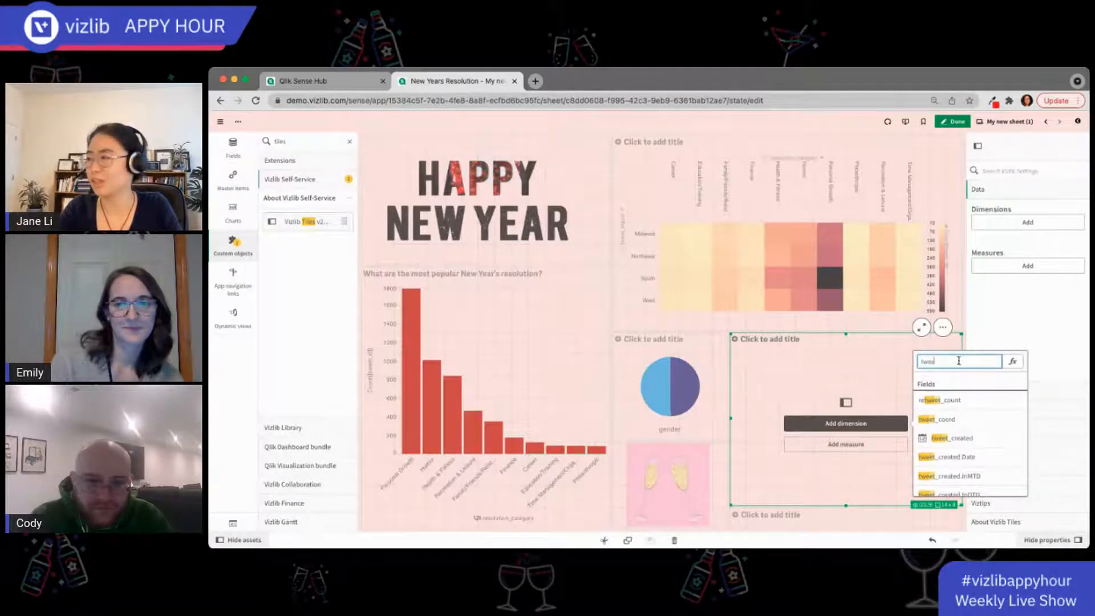
scroll(970, 441, "down", 10)
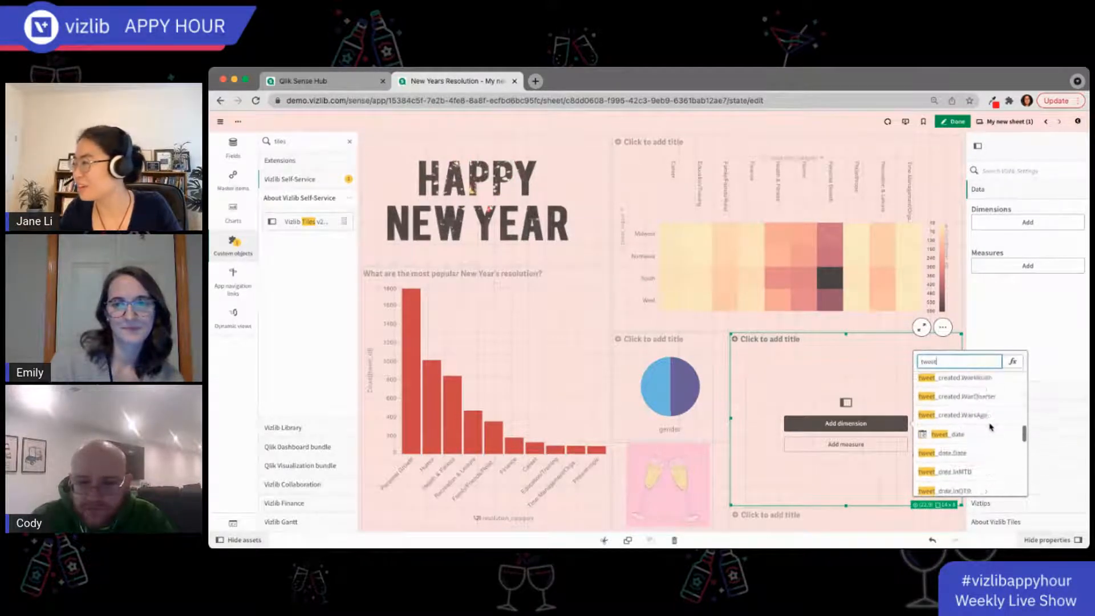
scroll(991, 426, "up", 10)
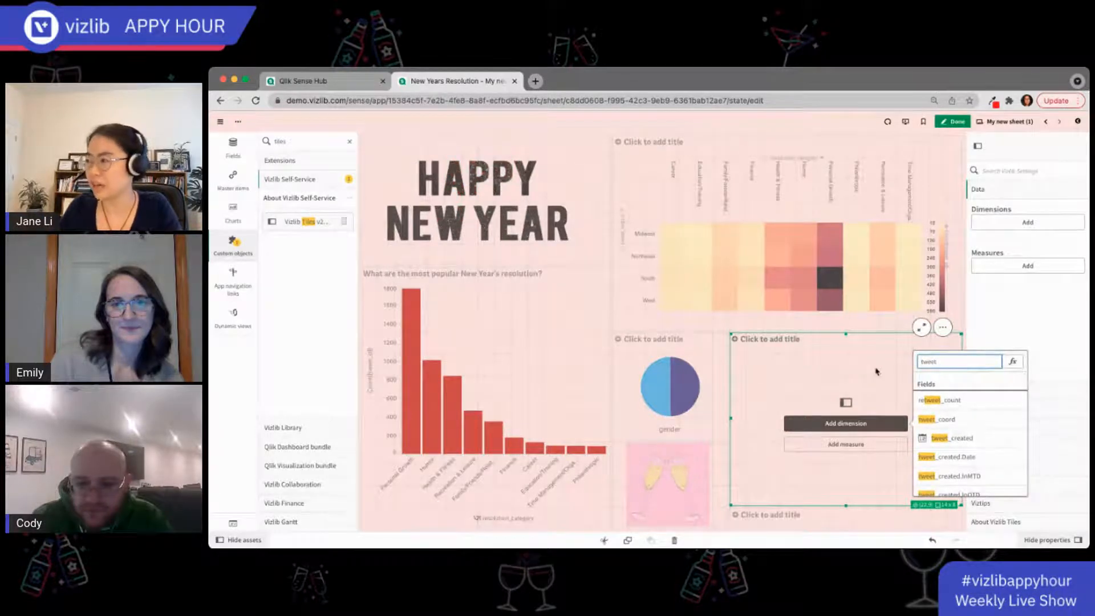
key("BackSpace")
key("BackSpace")
key("BackSpace")
key("BackSpace")
key("BackSpace")
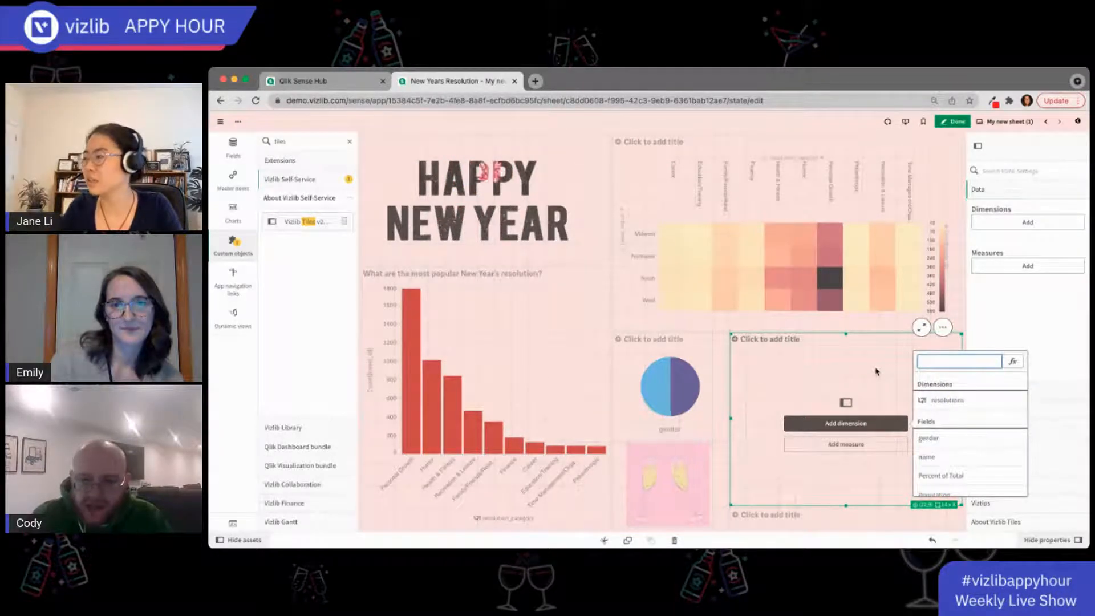
scroll(964, 451, "down", 10)
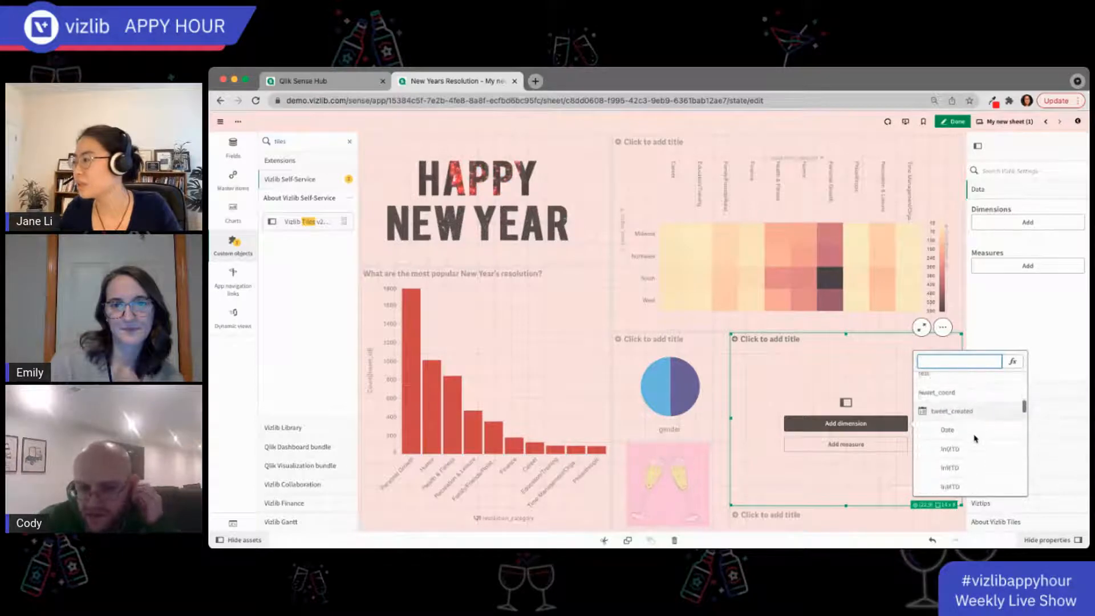
scroll(976, 438, "up", 10)
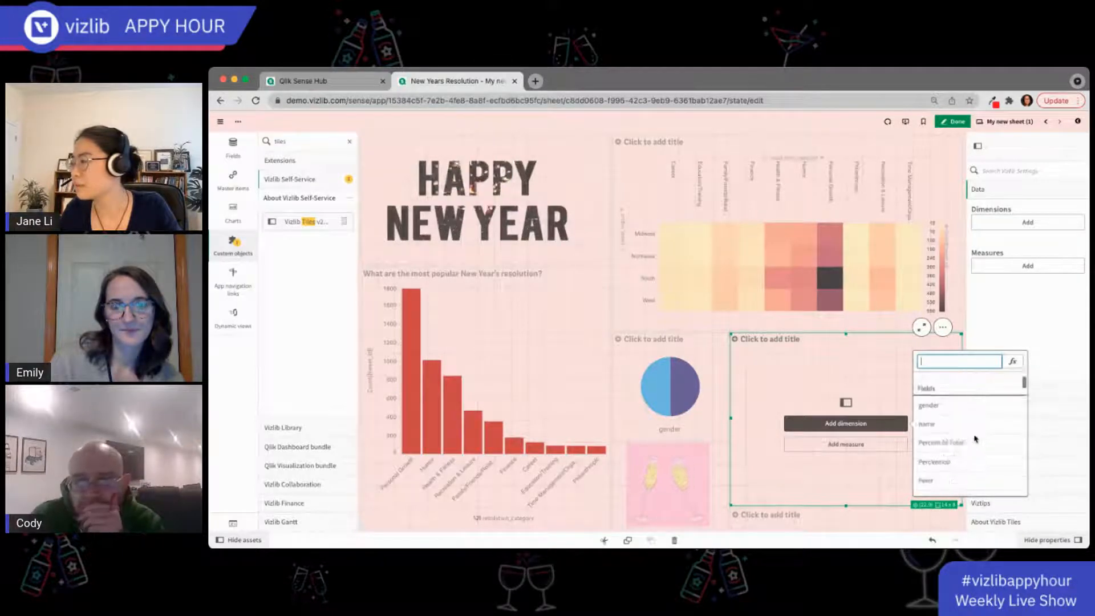
scroll(962, 408, "down", 3)
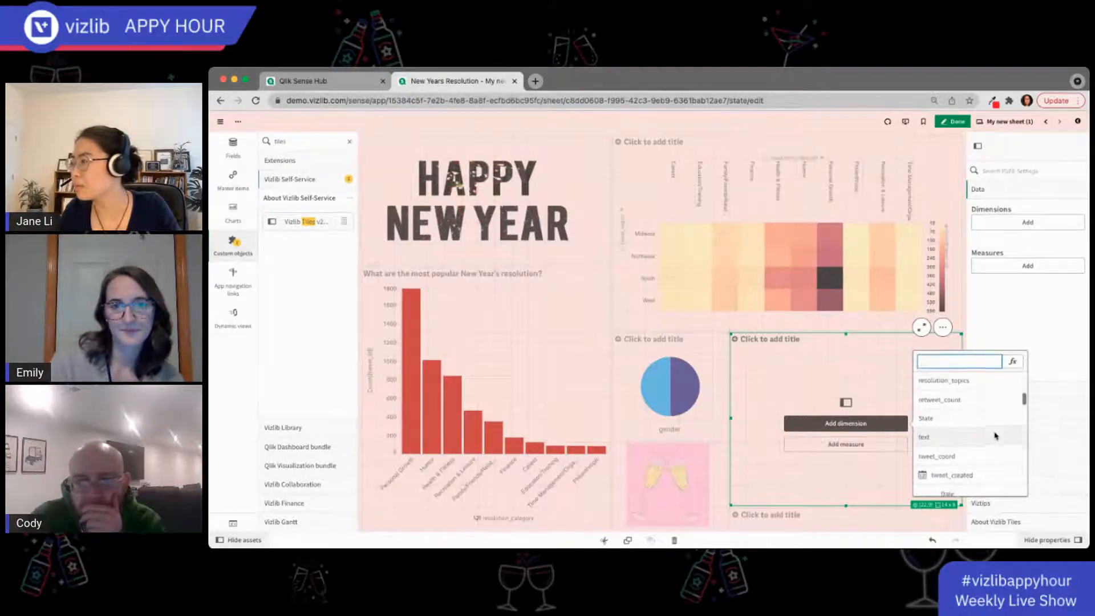
scroll(991, 439, "up", 4)
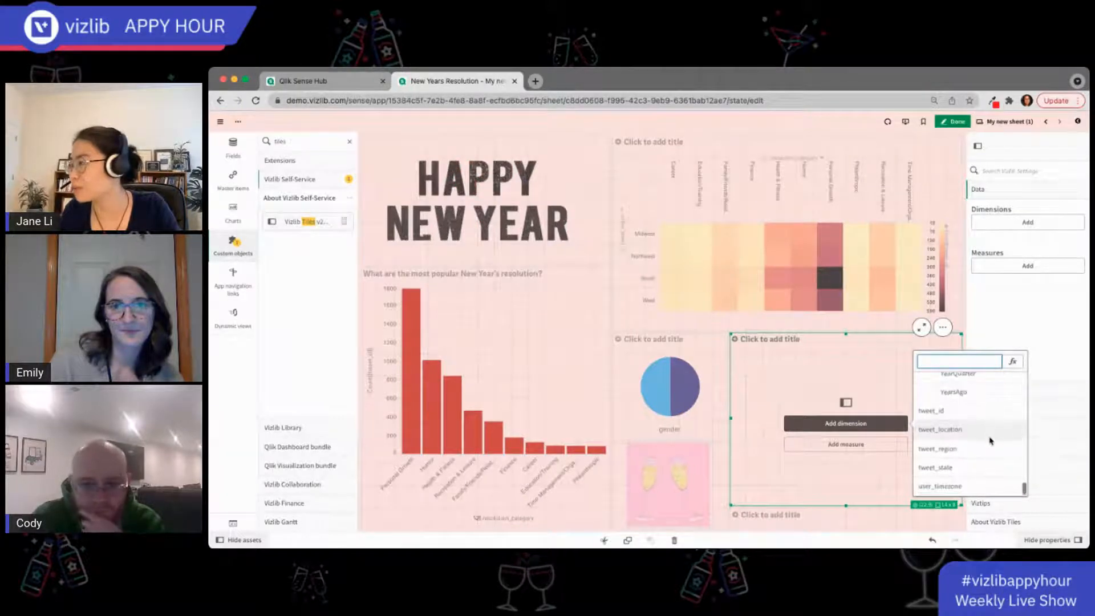
left_click(975, 413)
Add the text field as a measure of the Vizlib Tiles object with the Avg aggregation.
left_click(869, 451)
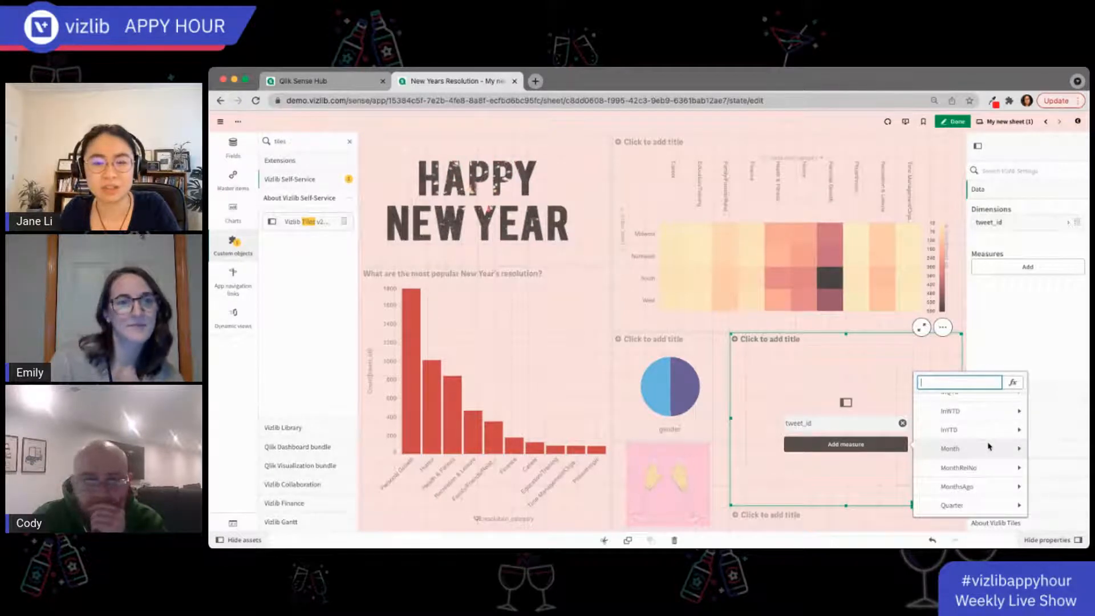
scroll(989, 446, "up", 3)
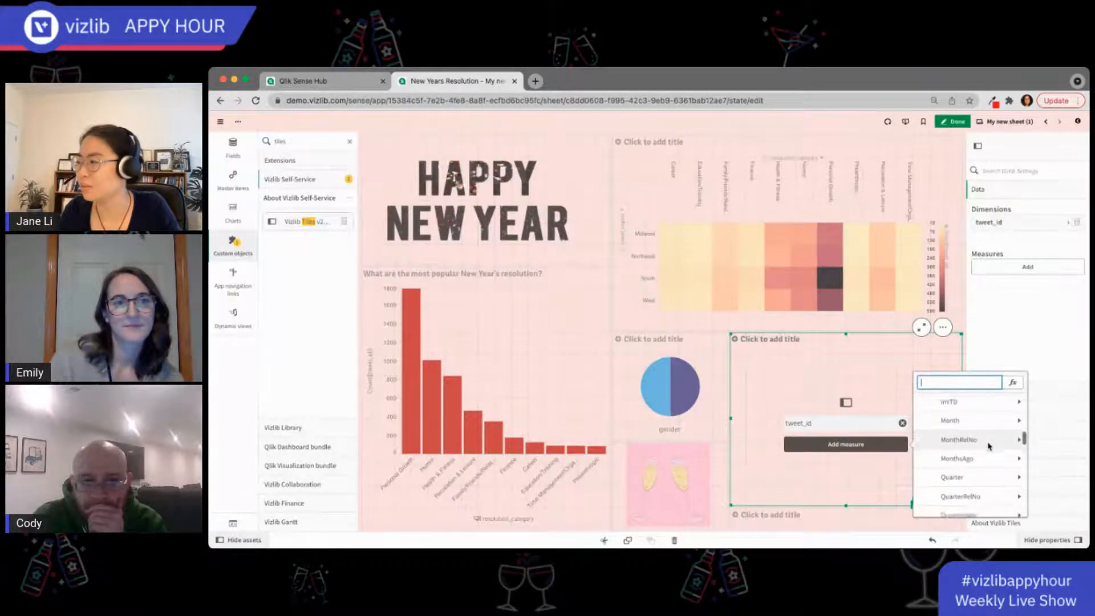
scroll(992, 451, "down", 1)
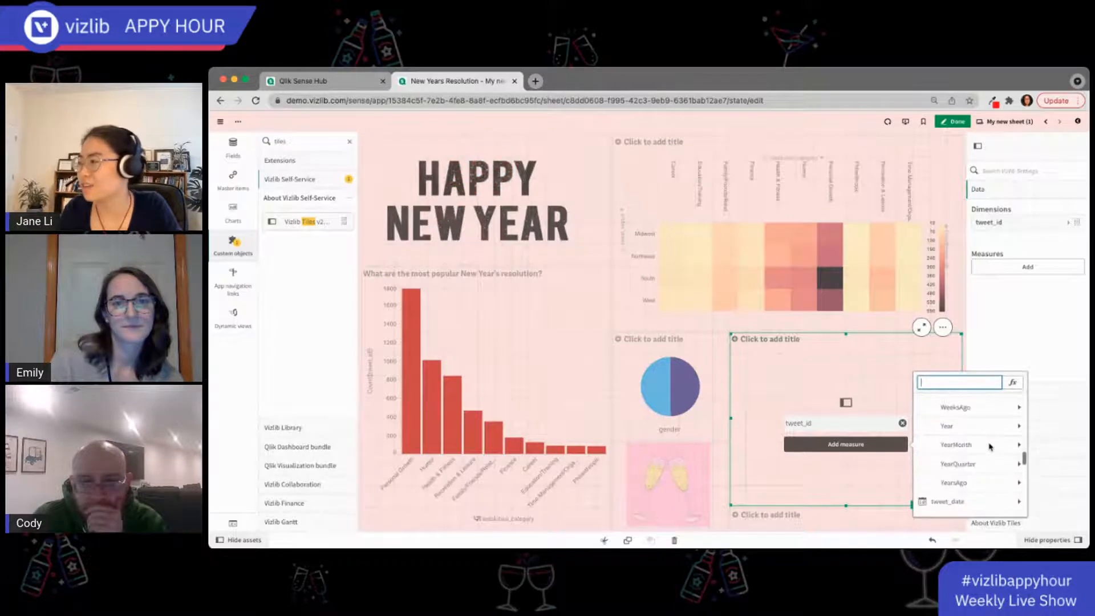
scroll(1003, 483, "down", 5)
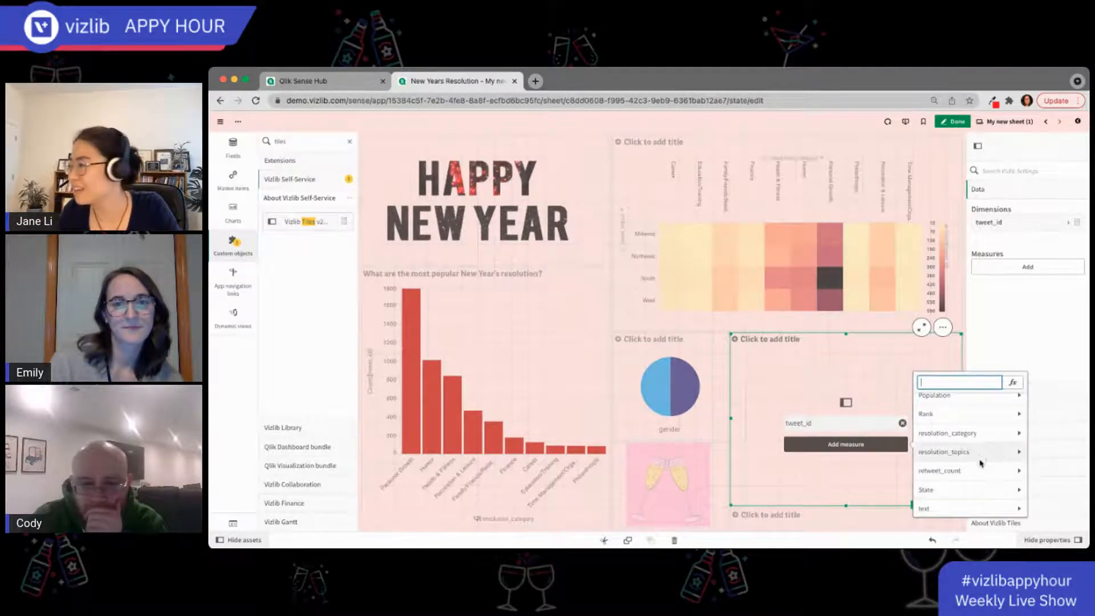
left_click(962, 508)
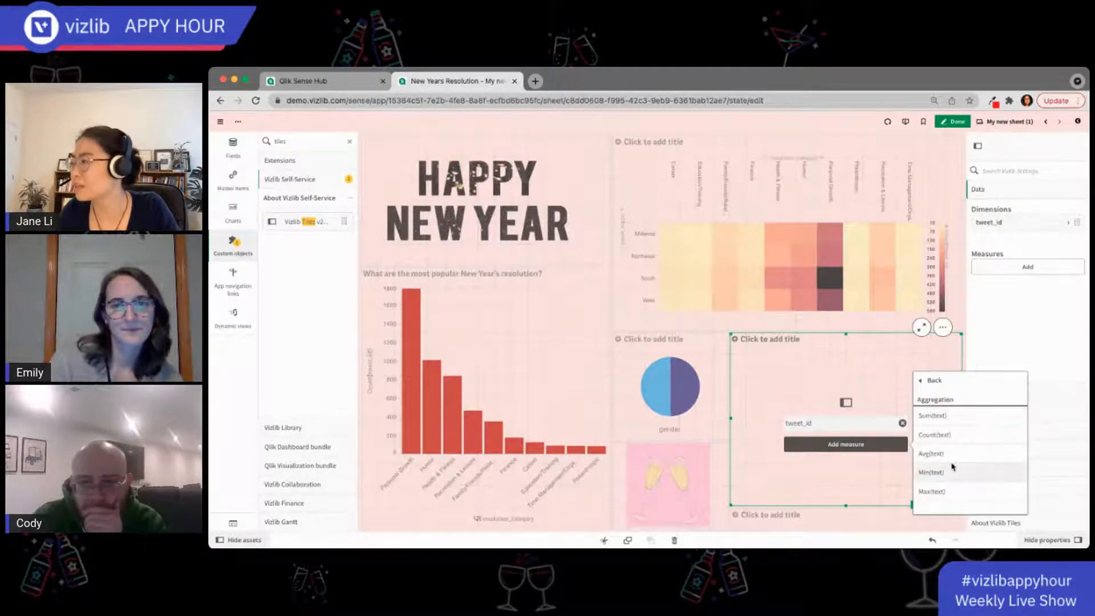
left_click(1020, 252)
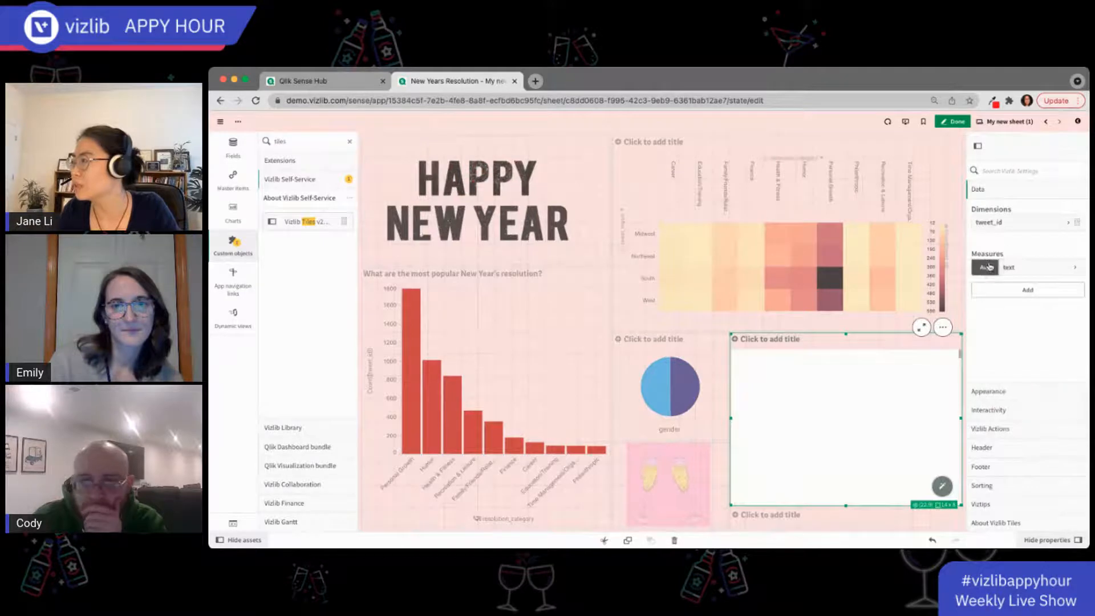
Change the text measure's expression to only(text), dismissing the subscription expiry notice.
left_click(1007, 267)
left_click(985, 298)
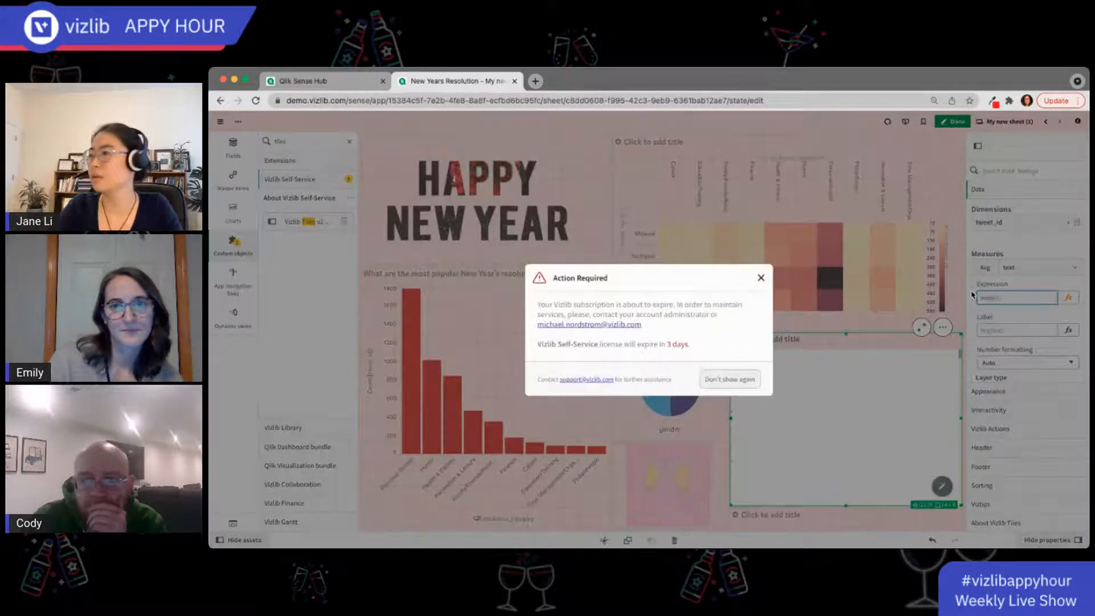
left_click(761, 278)
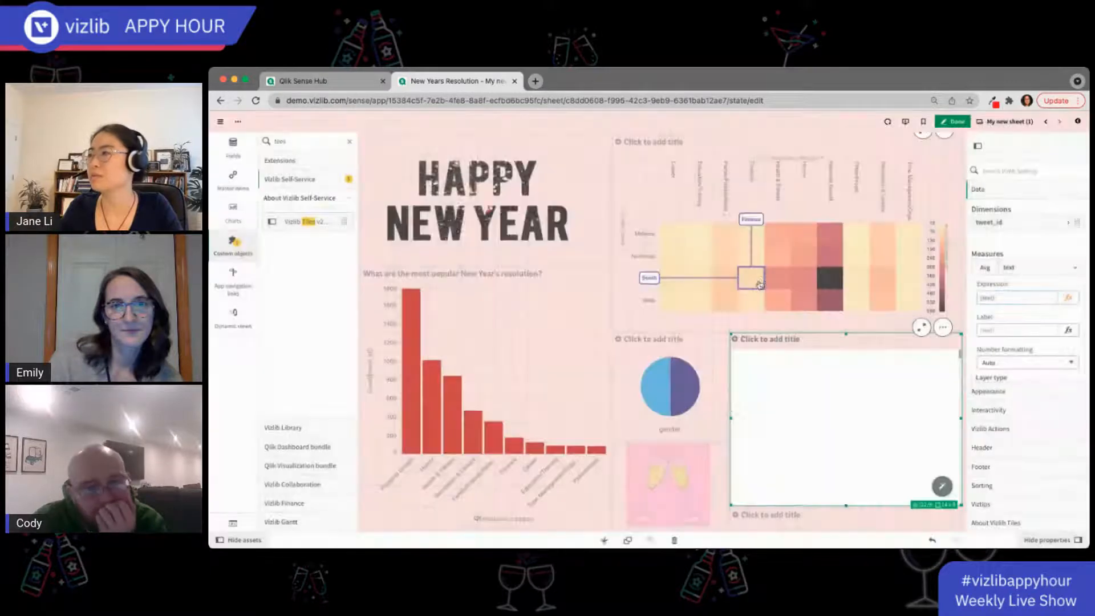
left_click(977, 297)
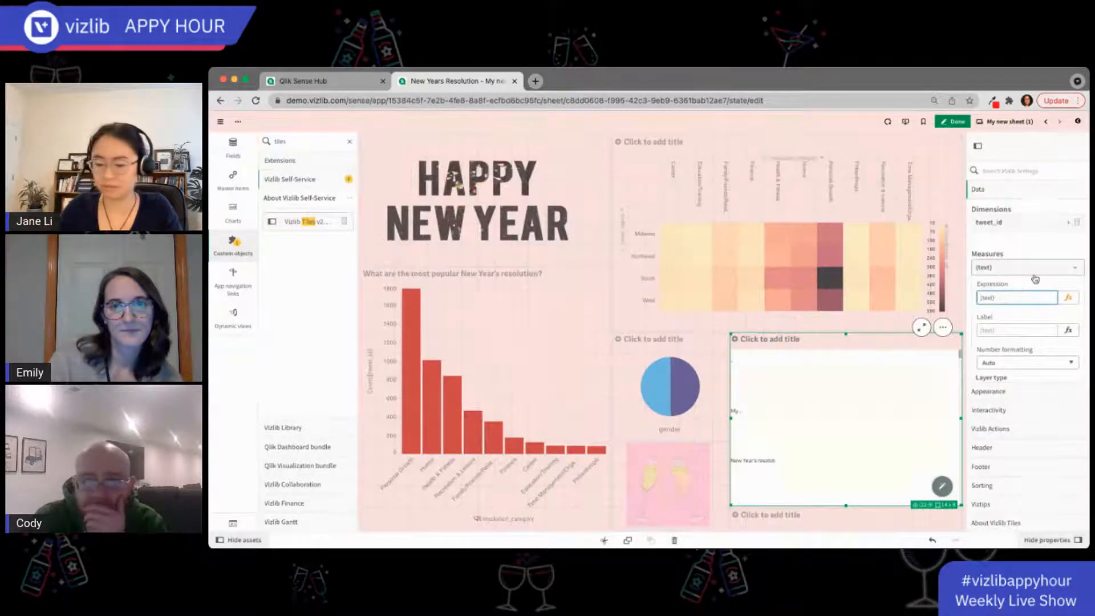
type("only")
left_click(1027, 280)
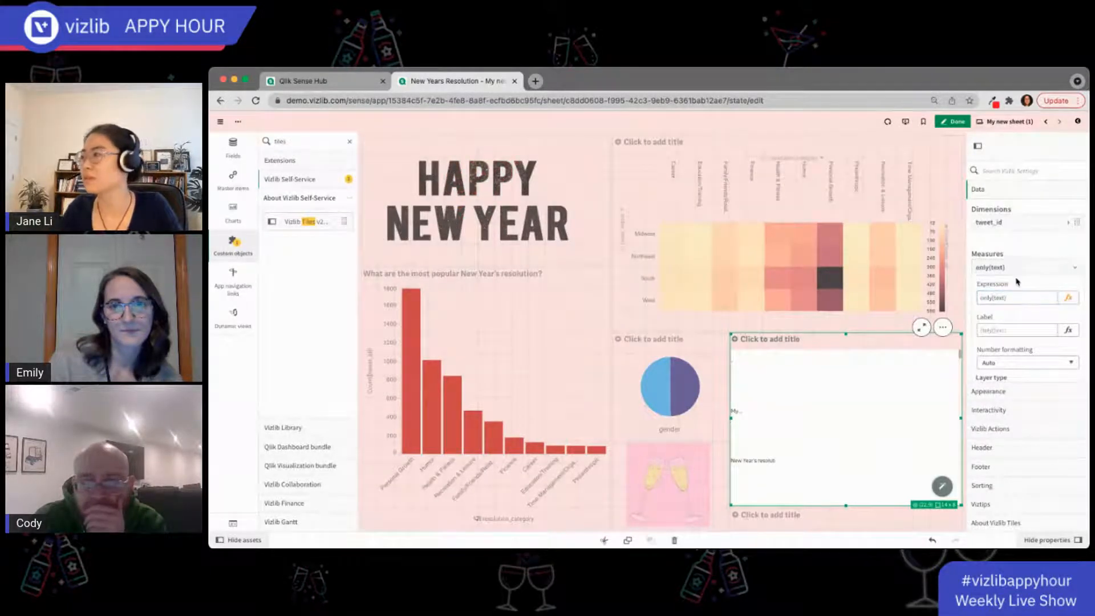
Widen the tweet text box in the Tile Editor to fill most of the tile body, apply it, and check the tiles.
left_click(943, 487)
left_click_drag(432, 322, 863, 379)
left_click_drag(738, 350, 681, 341)
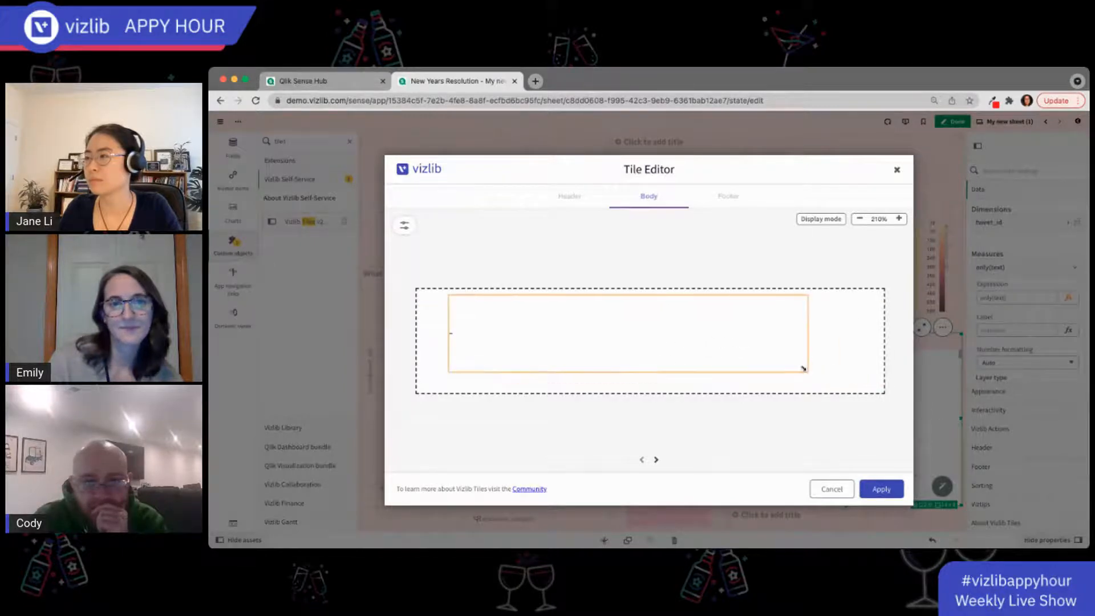
left_click_drag(803, 369, 831, 381)
left_click(882, 489)
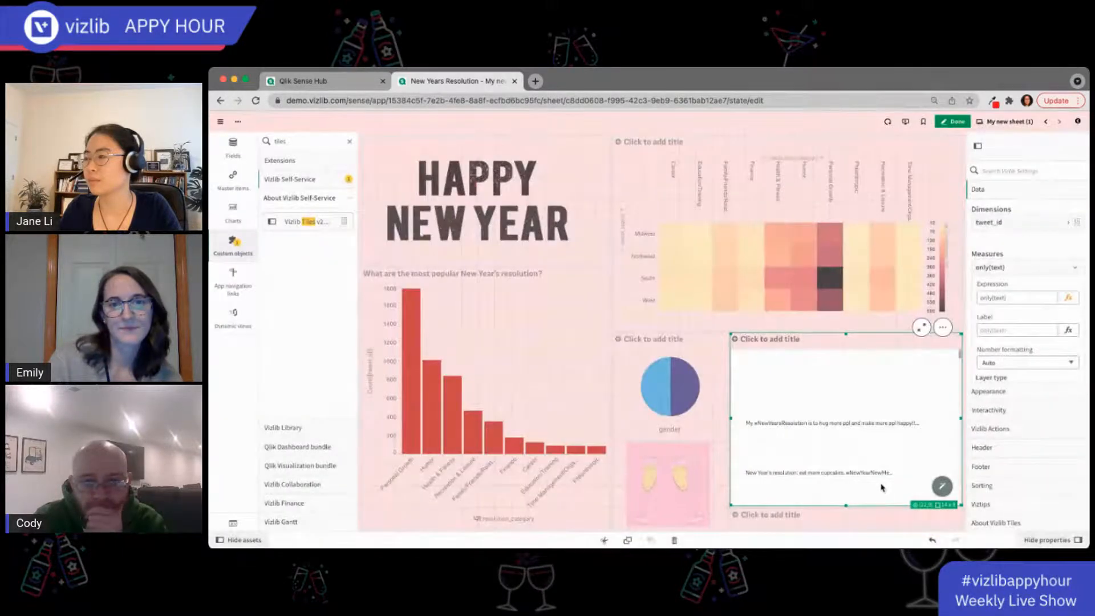
scroll(835, 461, "down", 3)
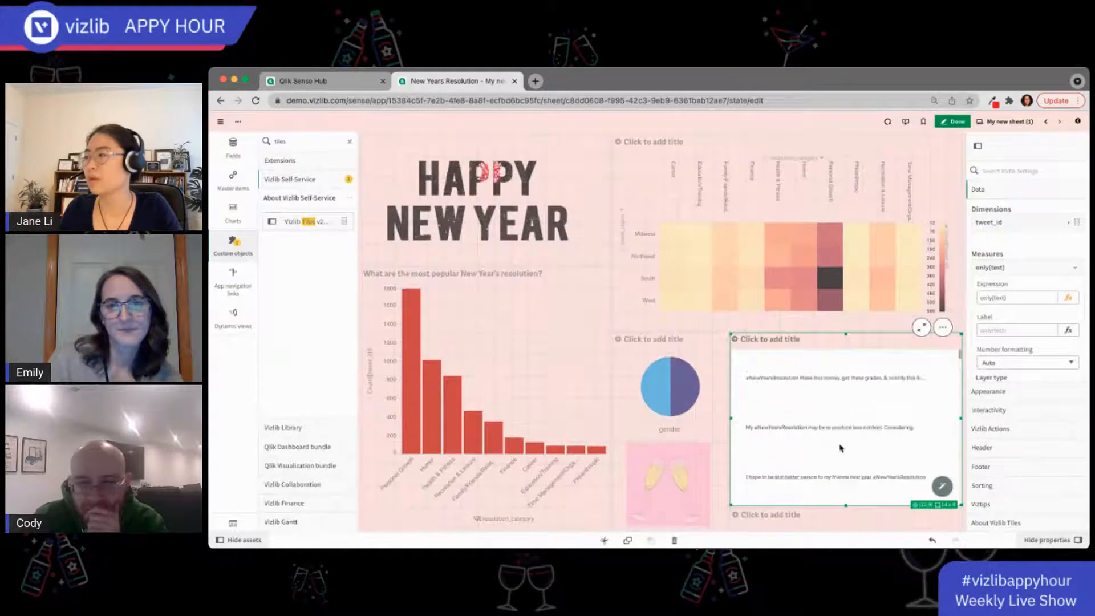
scroll(842, 447, "down", 3)
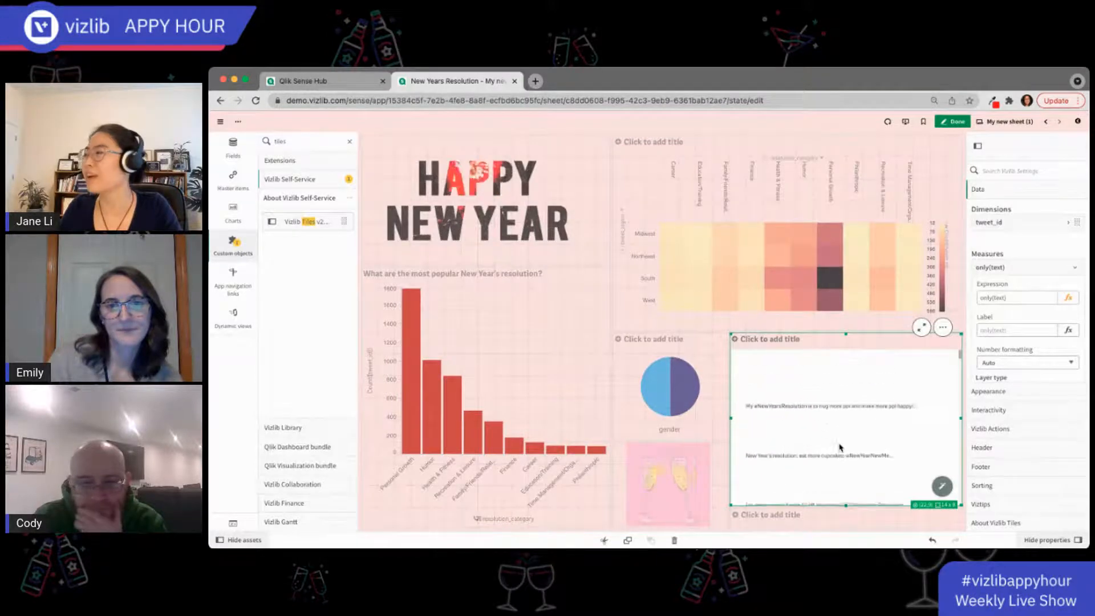
Add the State field as a second measure of the tiles with the Count aggregation.
left_click(1000, 267)
left_click(1017, 290)
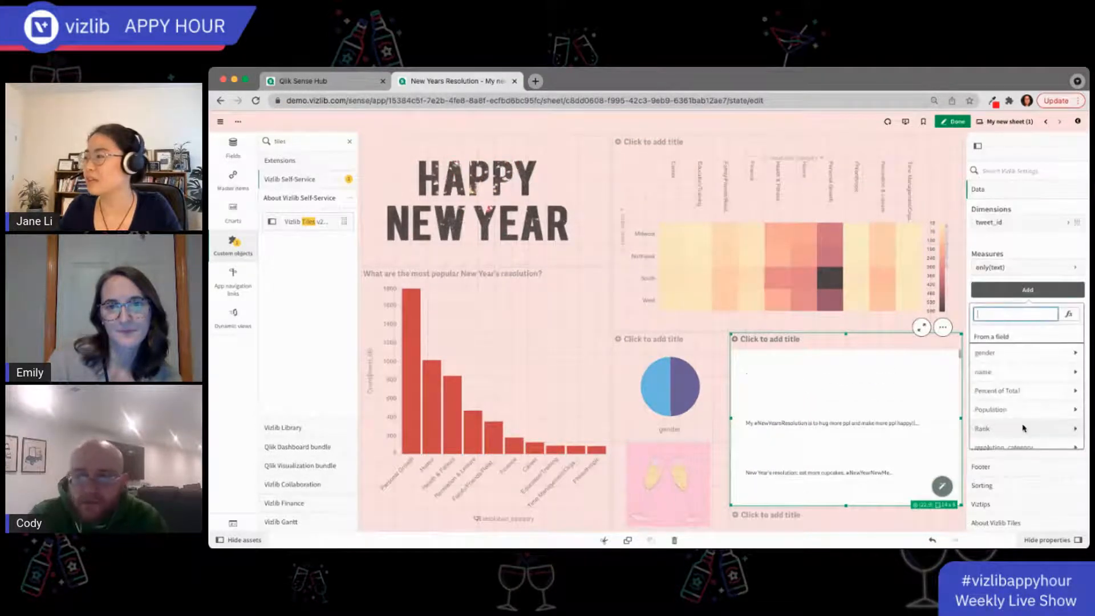
scroll(1019, 379, "down", 2)
scroll(1019, 422, "down", 2)
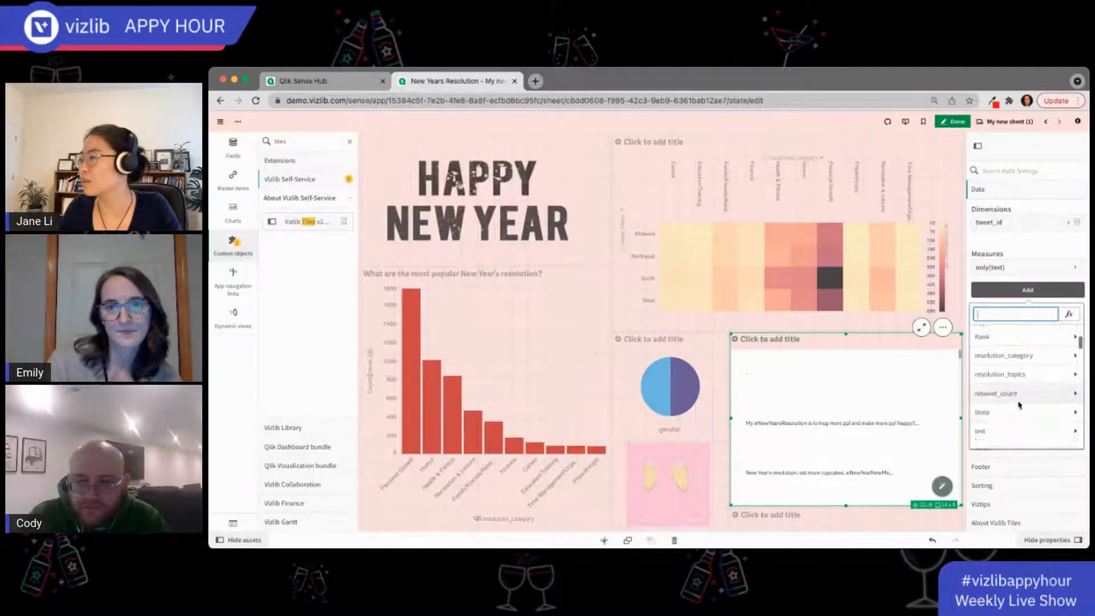
left_click(996, 402)
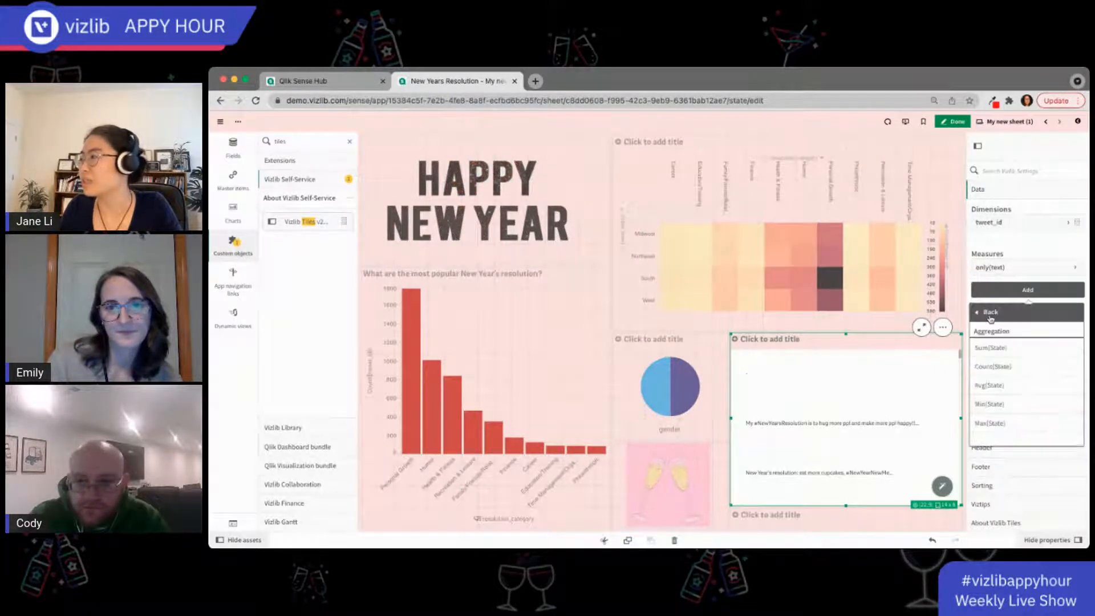
left_click(1003, 370)
Change the State measure's expression to only(State).
left_click(1001, 294)
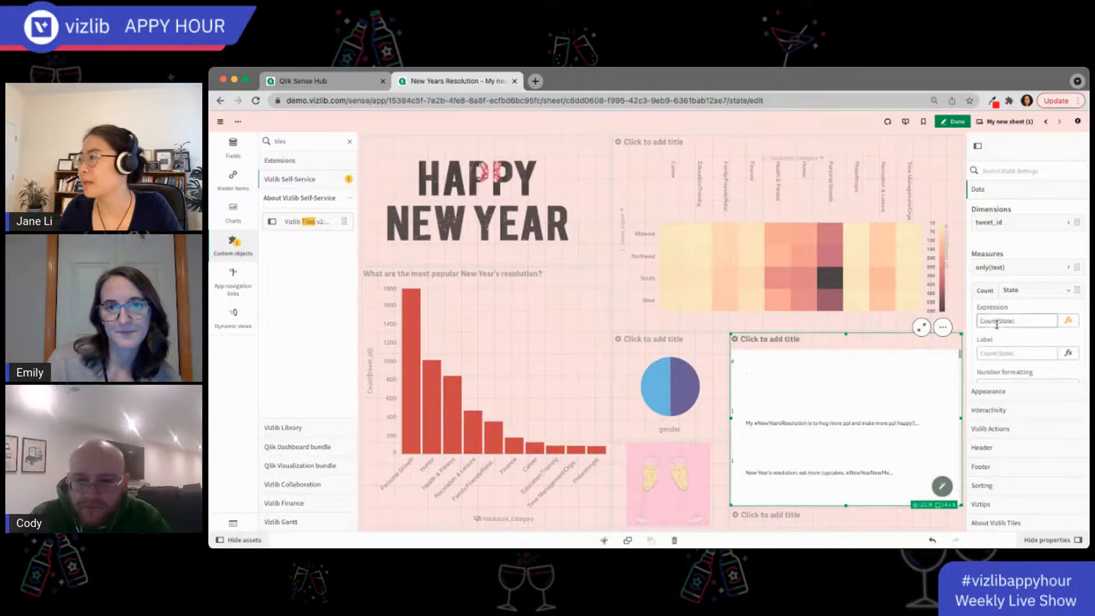
left_click(994, 321)
type("only")
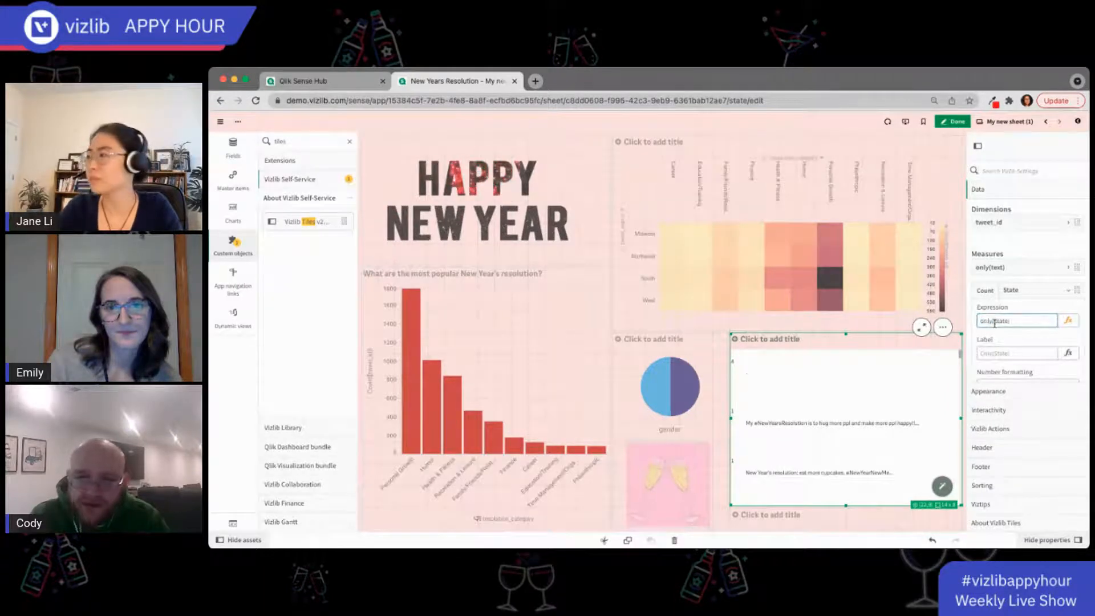
key("Return")
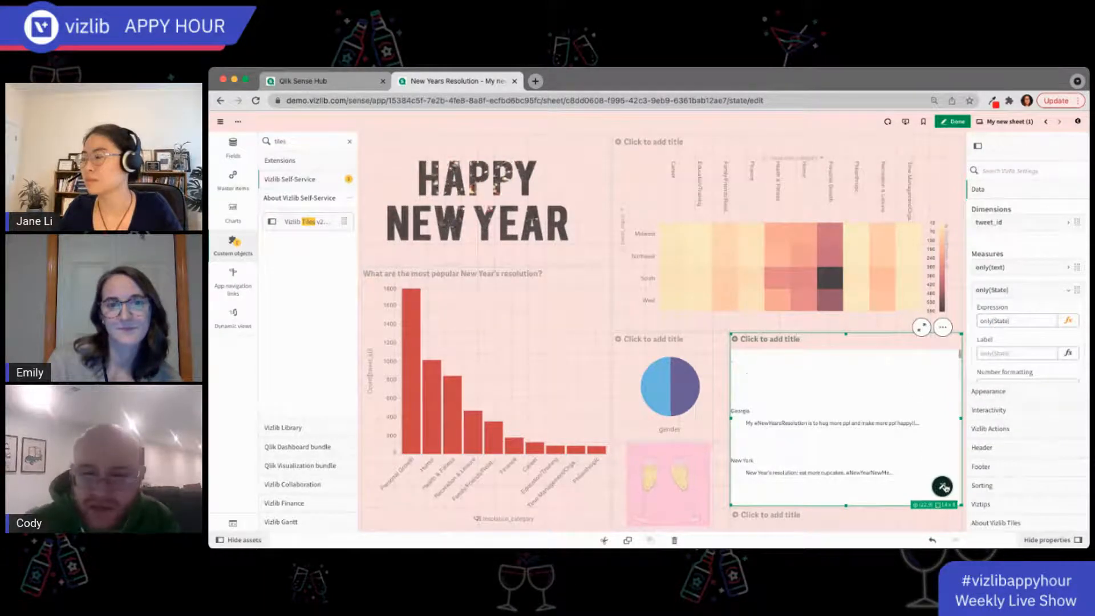
Arrange the tile body with a small State box at its left edge beside the wide tweet text box, and apply the layout.
left_click(942, 487)
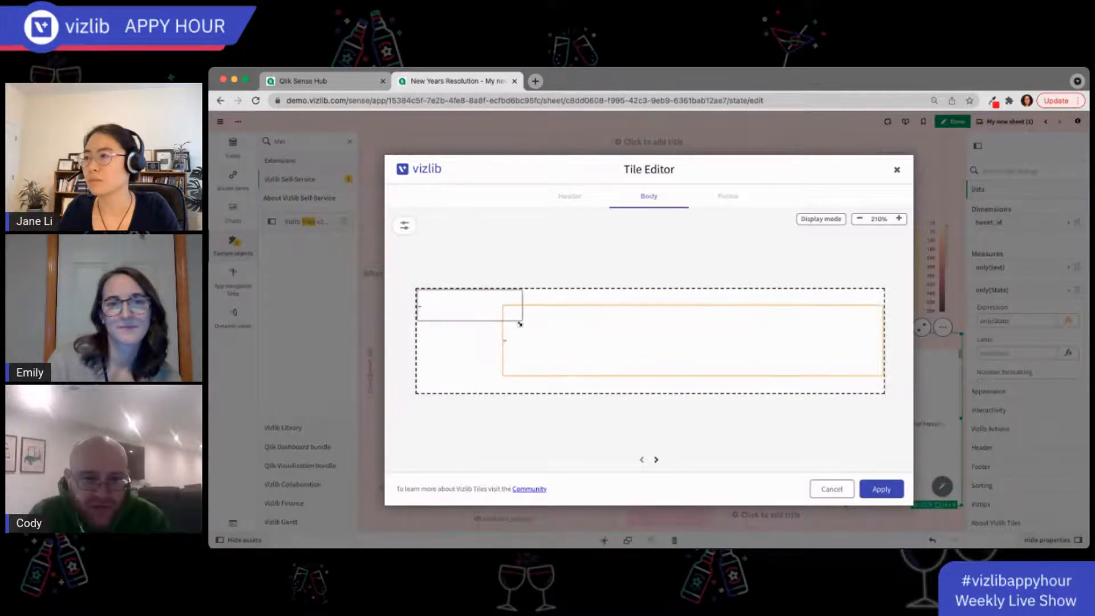
left_click_drag(520, 323, 469, 342)
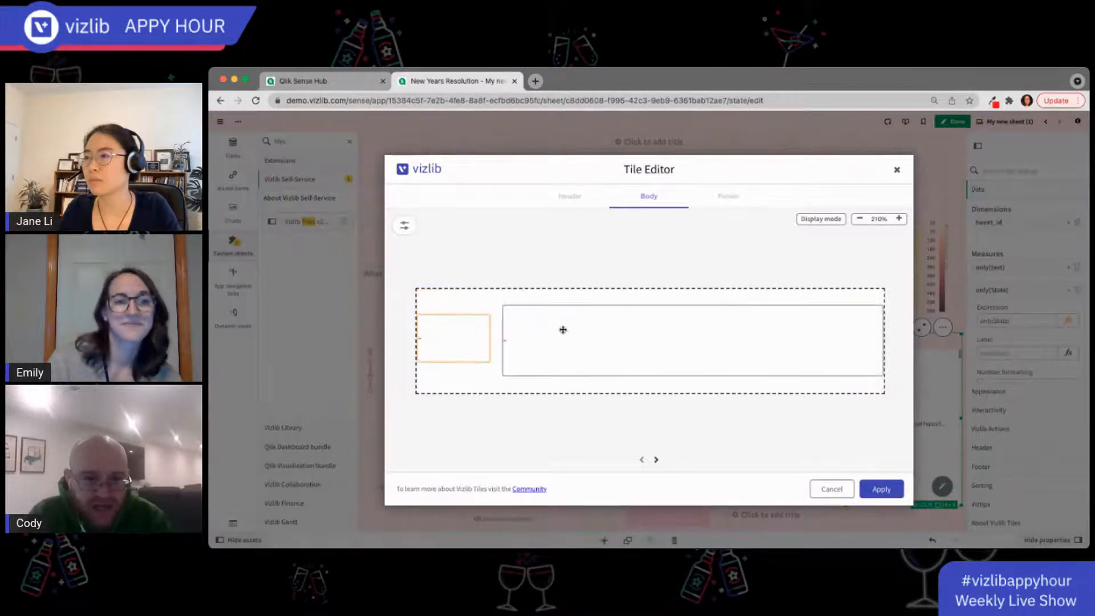
left_click_drag(563, 330, 552, 323)
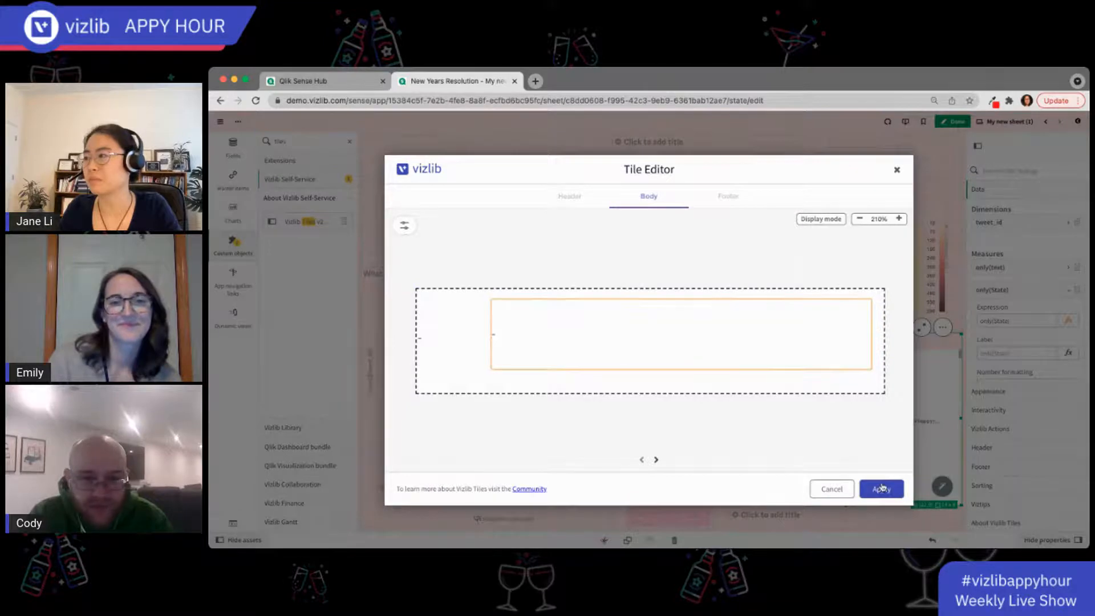
left_click(882, 489)
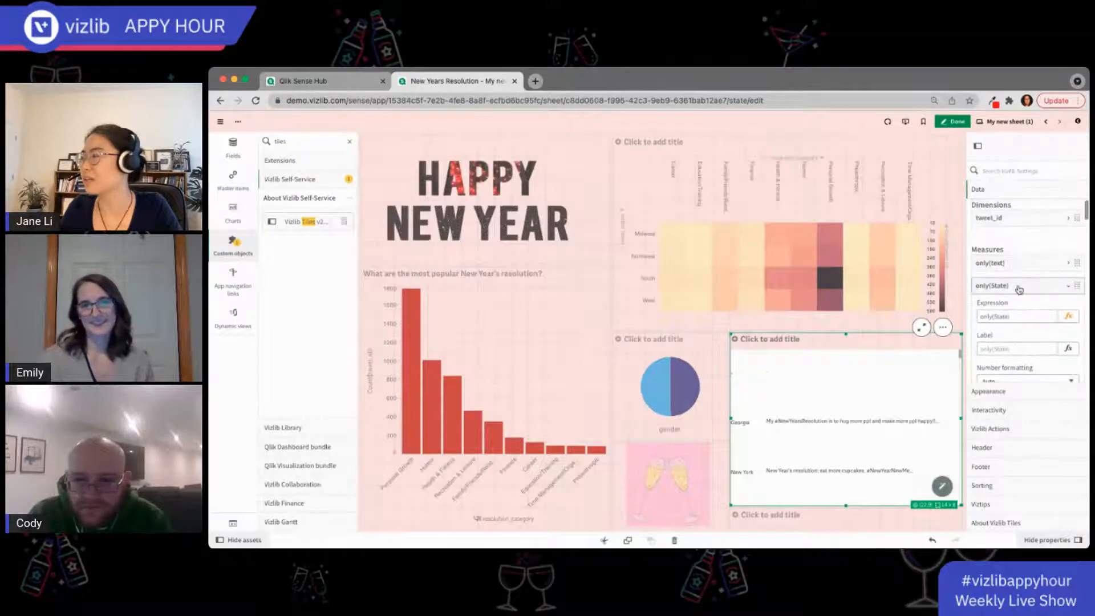
Enable the tile border on all four sides of the Vizlib Tiles object.
left_click(988, 393)
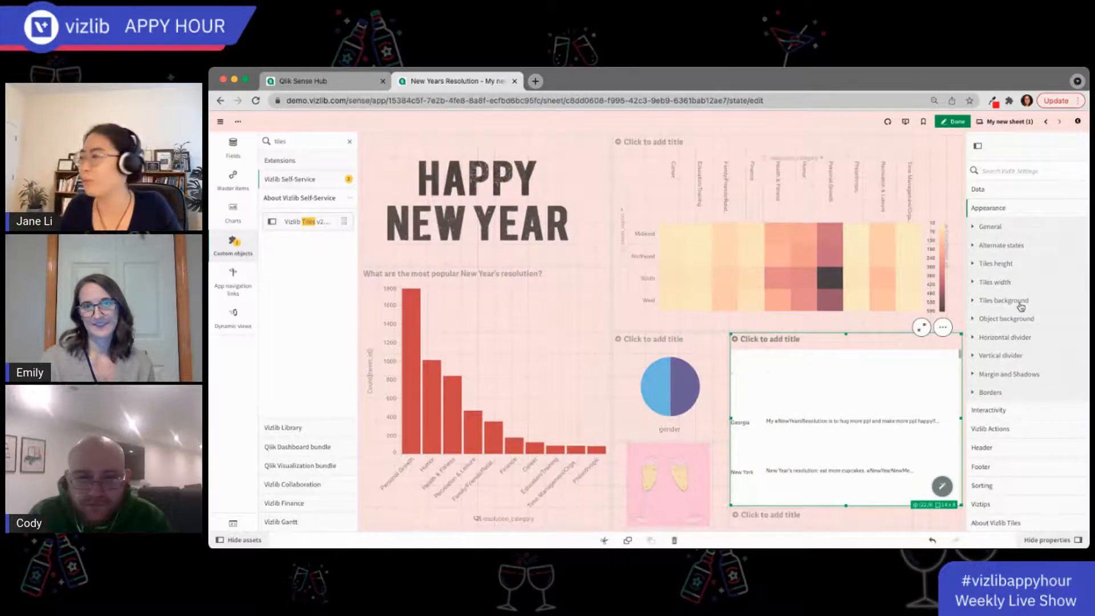
left_click(1008, 395)
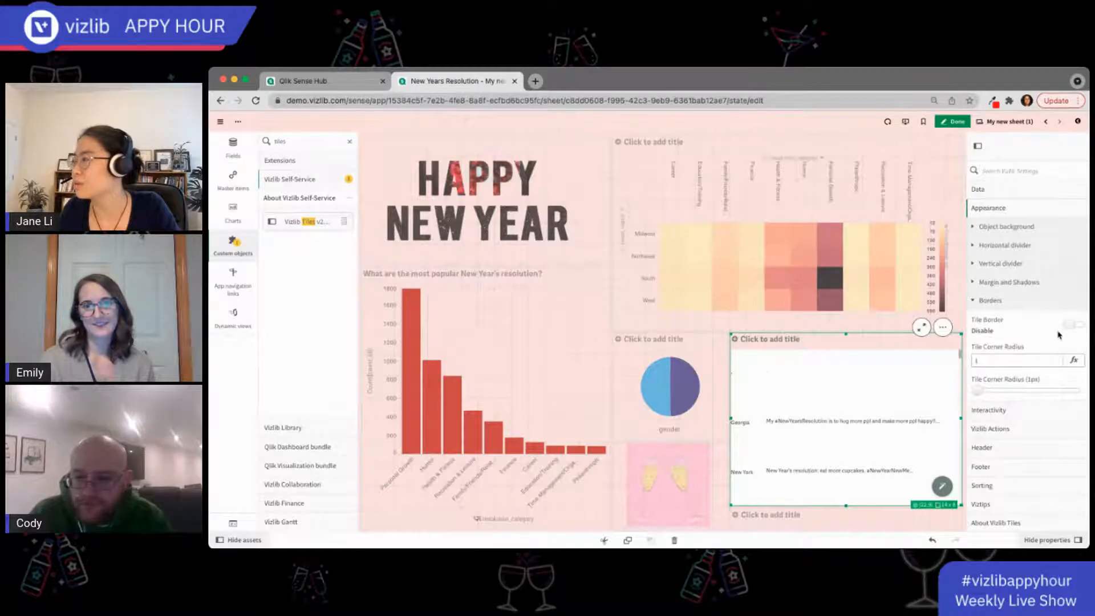
left_click(1072, 324)
scroll(1038, 353, "down", 2)
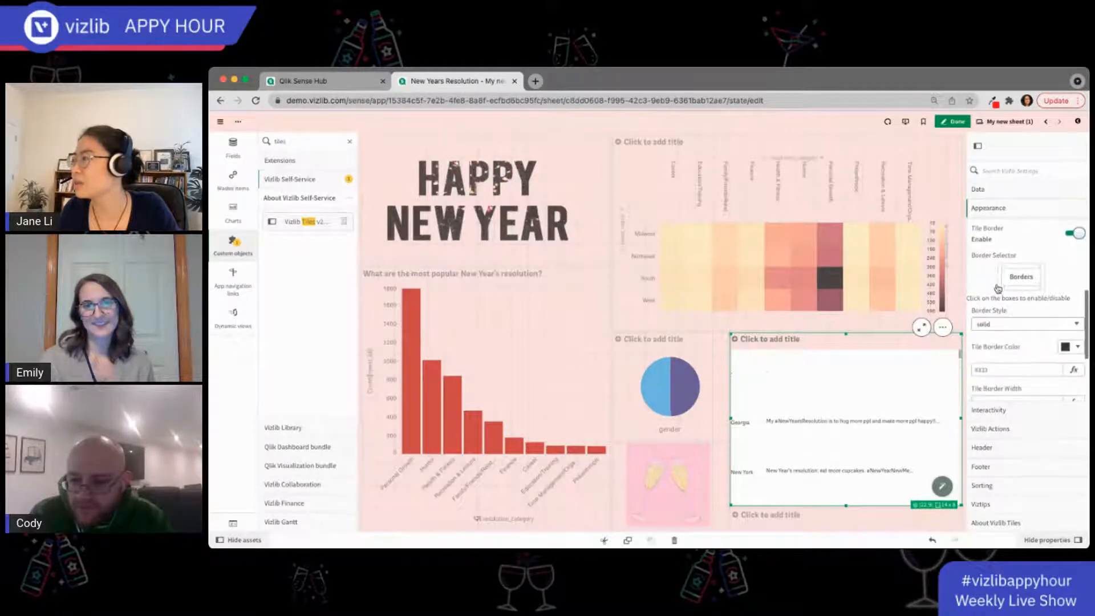
left_click(1000, 285)
left_click(1016, 290)
left_click(1042, 284)
left_click(1026, 266)
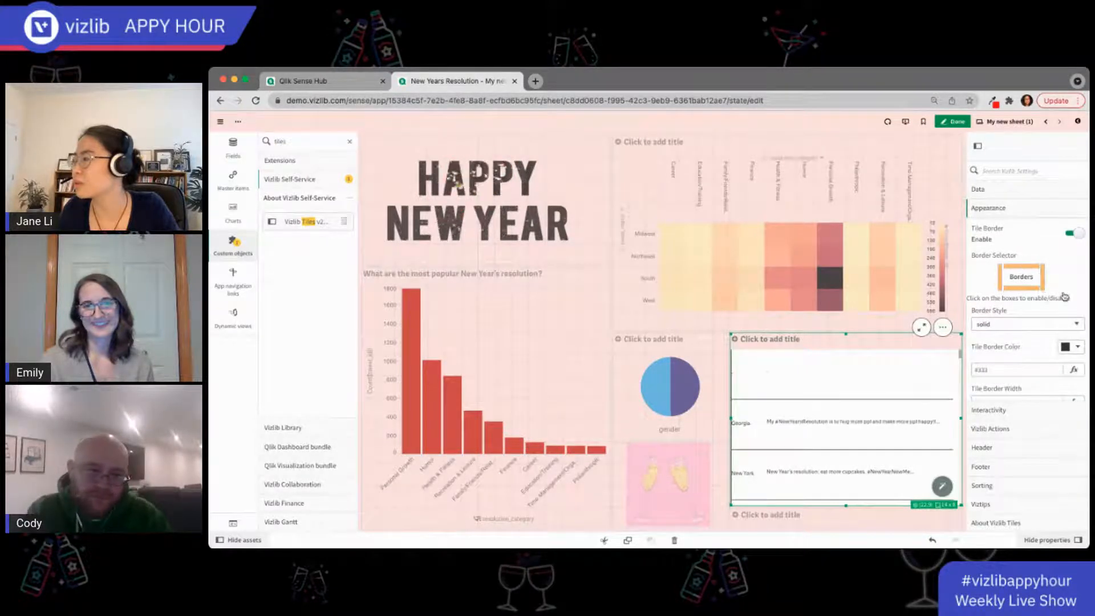
Set the tile border color to a bright light blue (#42aced) and check it on the tiles.
left_click(1073, 347)
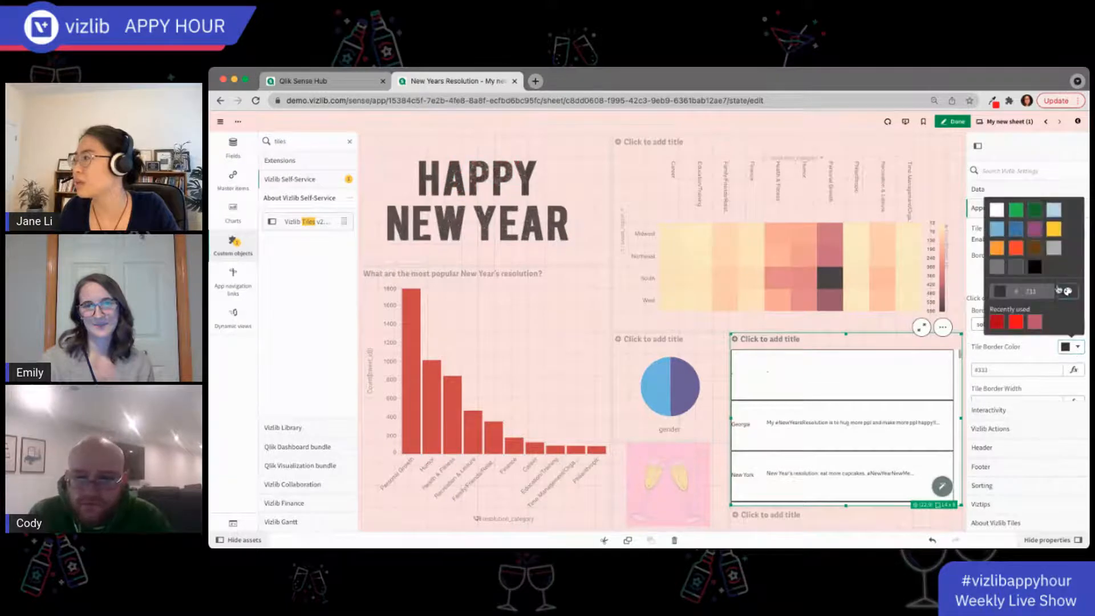
left_click(1010, 231)
left_click(1068, 291)
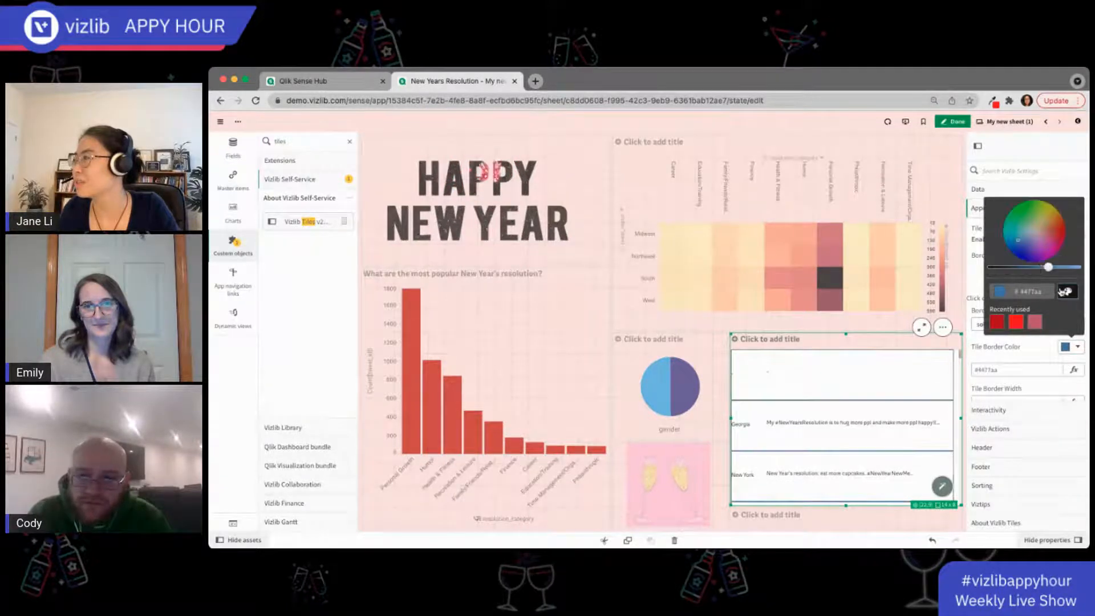
left_click(1072, 267)
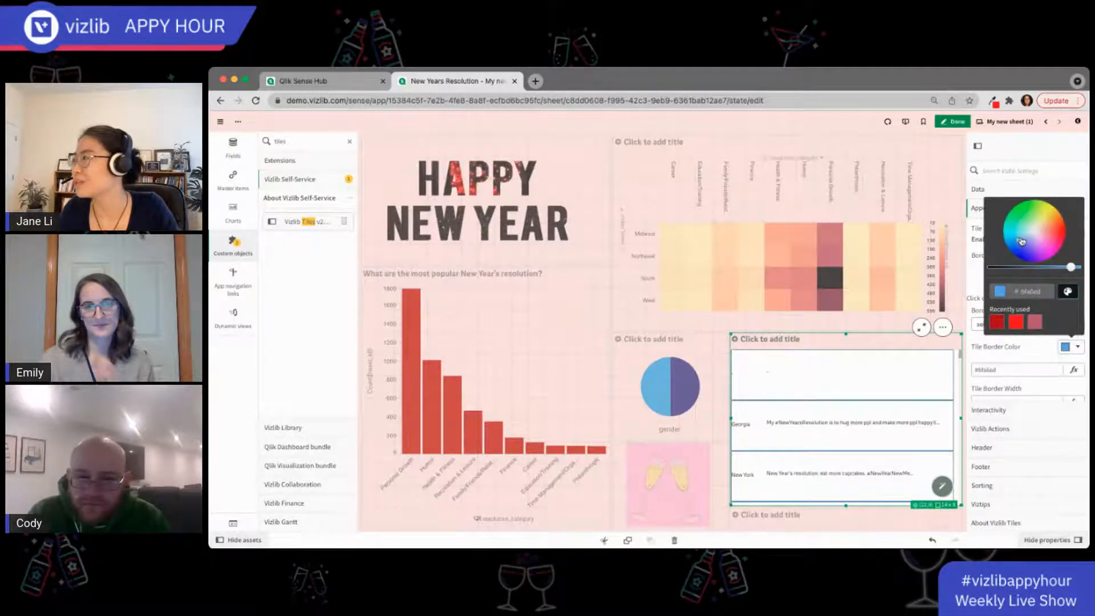
left_click_drag(1022, 241, 1023, 239)
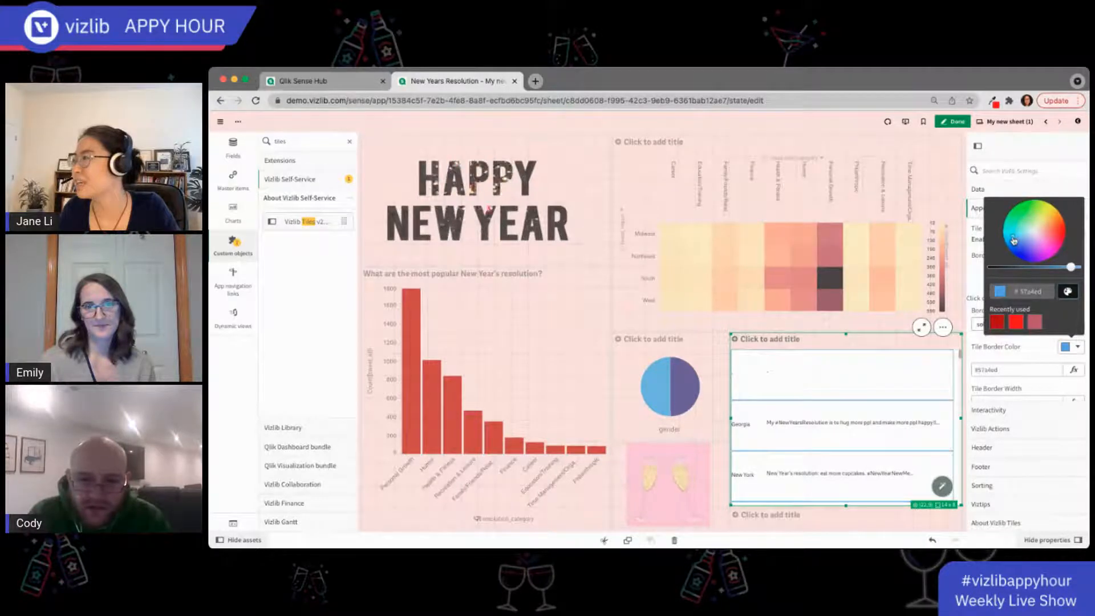
left_click(1013, 241)
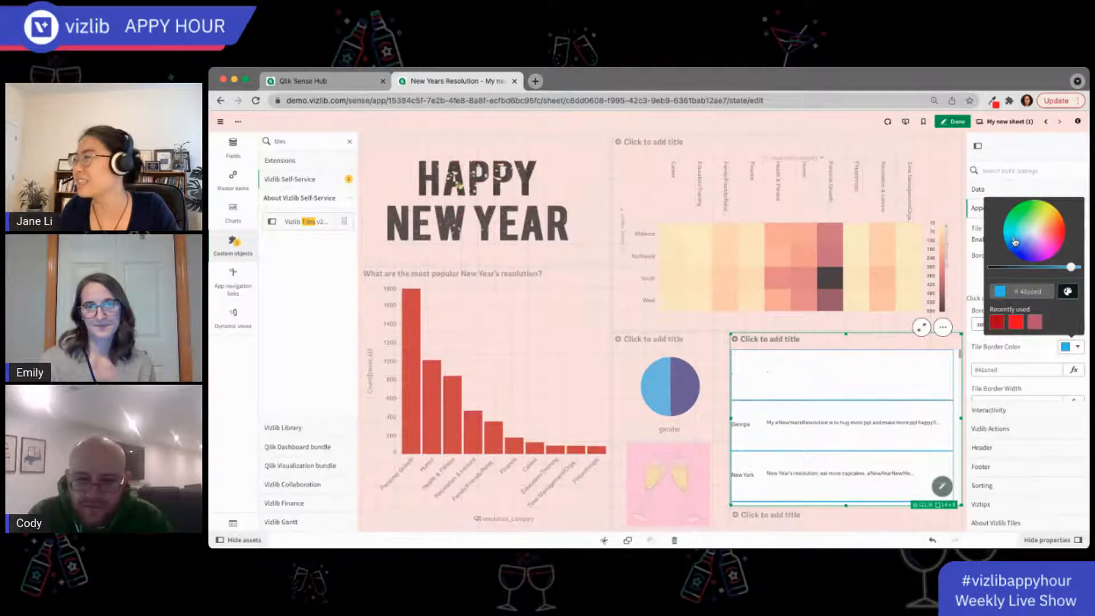
left_click(1042, 356)
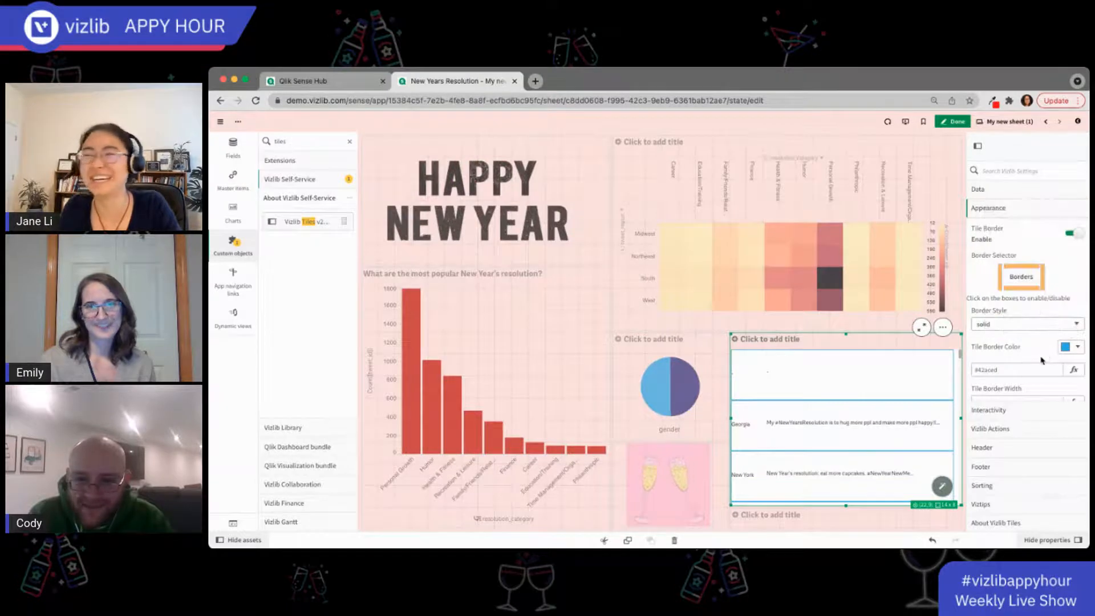
scroll(844, 427, "down", 10)
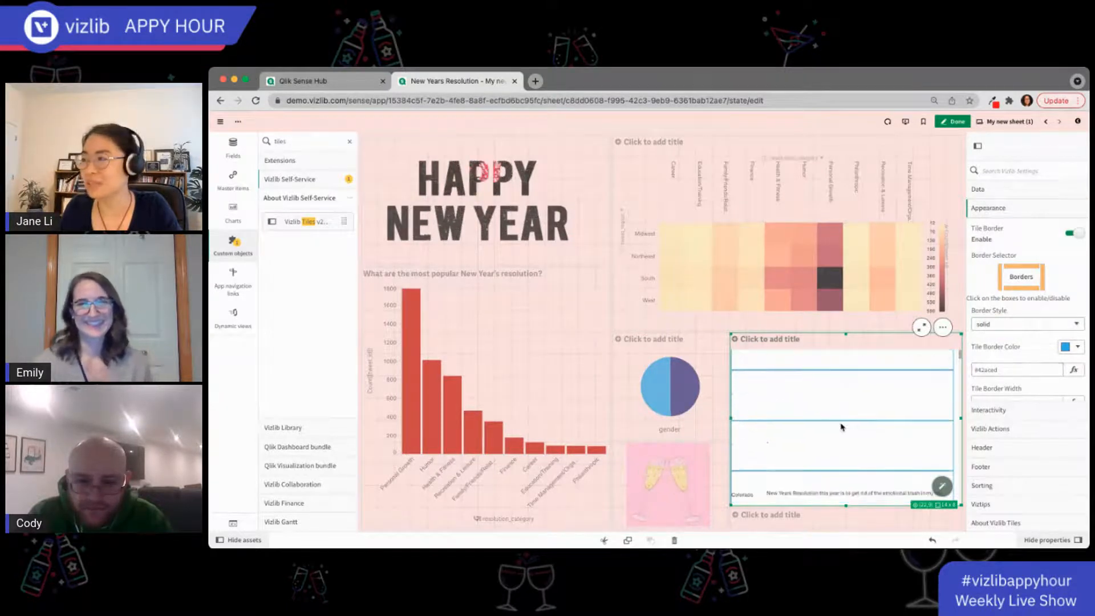
Look through the tweet tiles to check how the blue borders separate the entries.
scroll(843, 427, "down", 5)
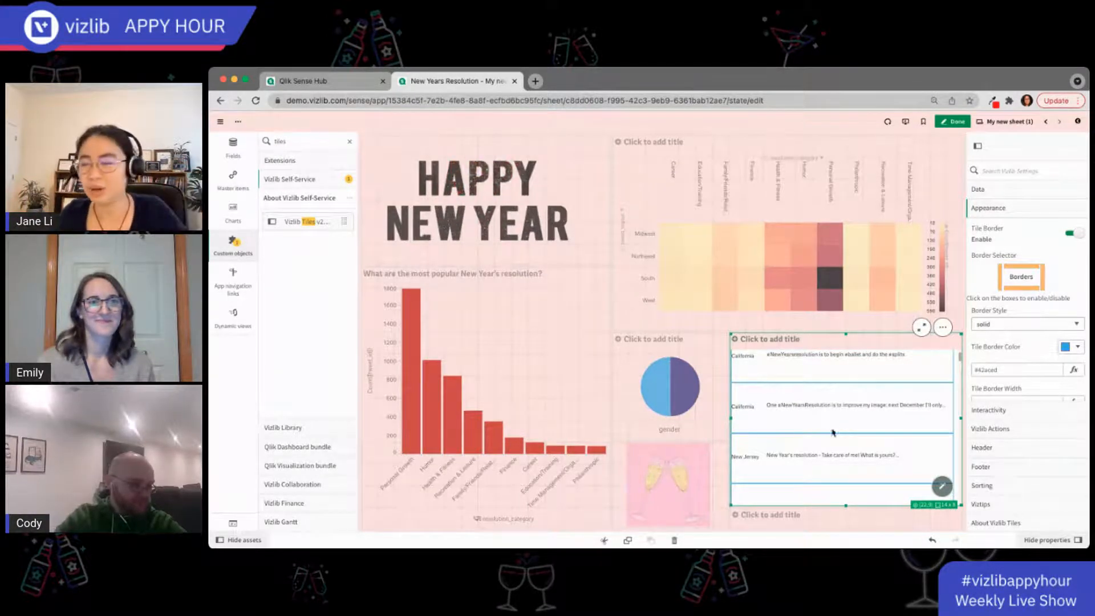
scroll(830, 434, "down", 5)
scroll(827, 434, "down", 3)
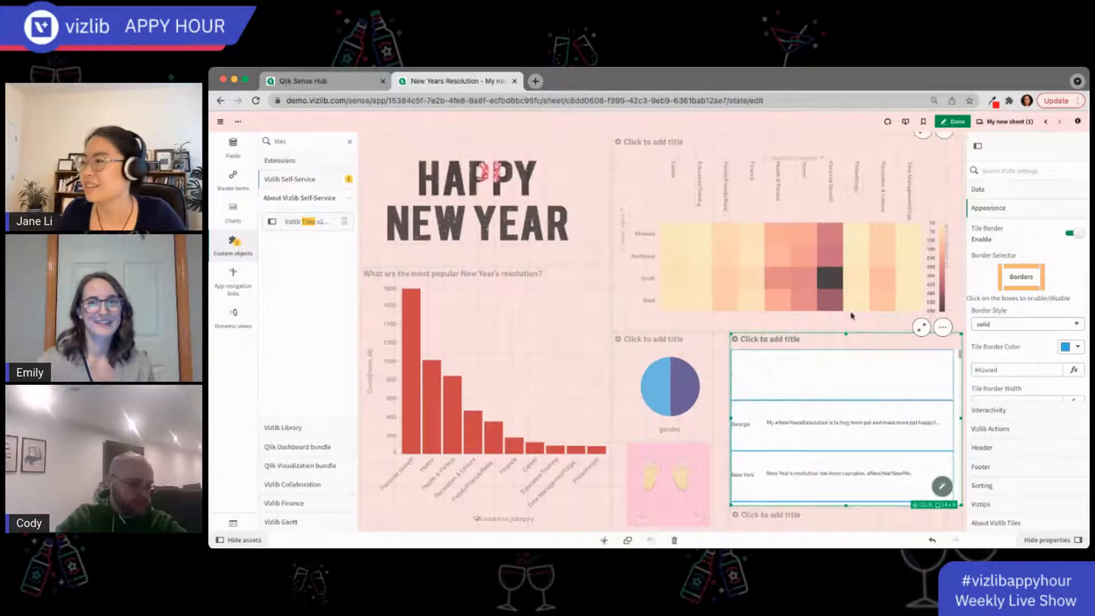
left_click(835, 520)
right_click(833, 526)
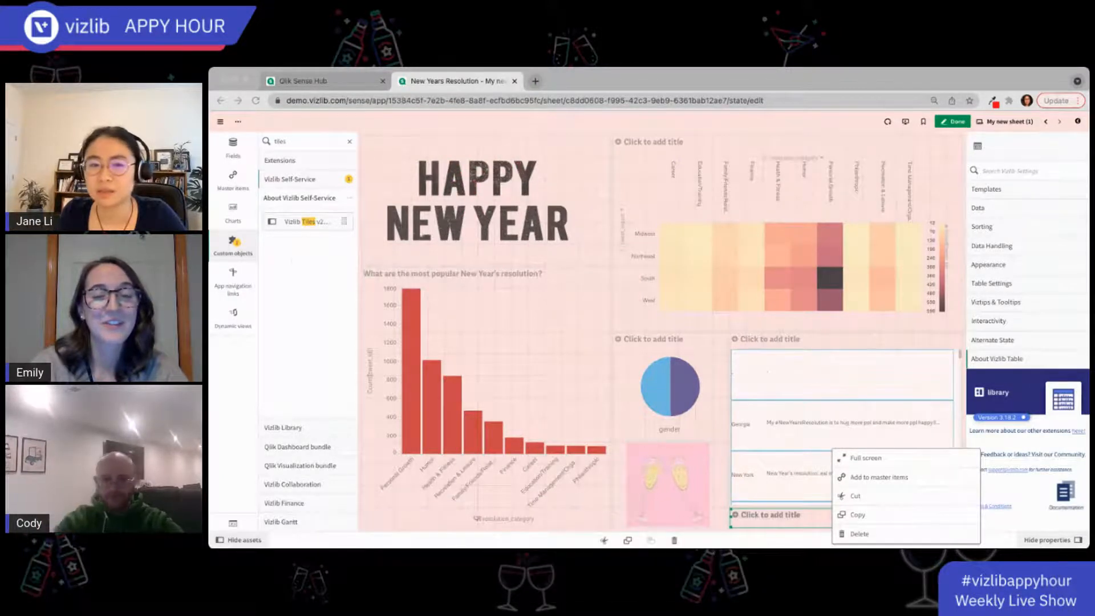
left_click(626, 384)
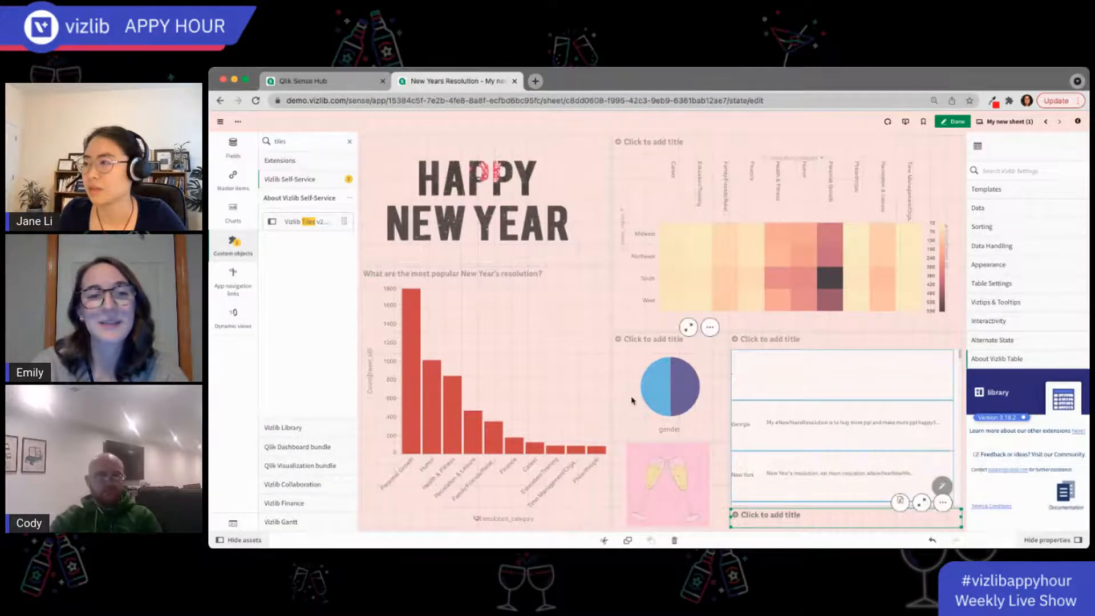
Narrow the resolution bar chart to about half its width and extend the champagne glasses image object toward it.
left_click(520, 342)
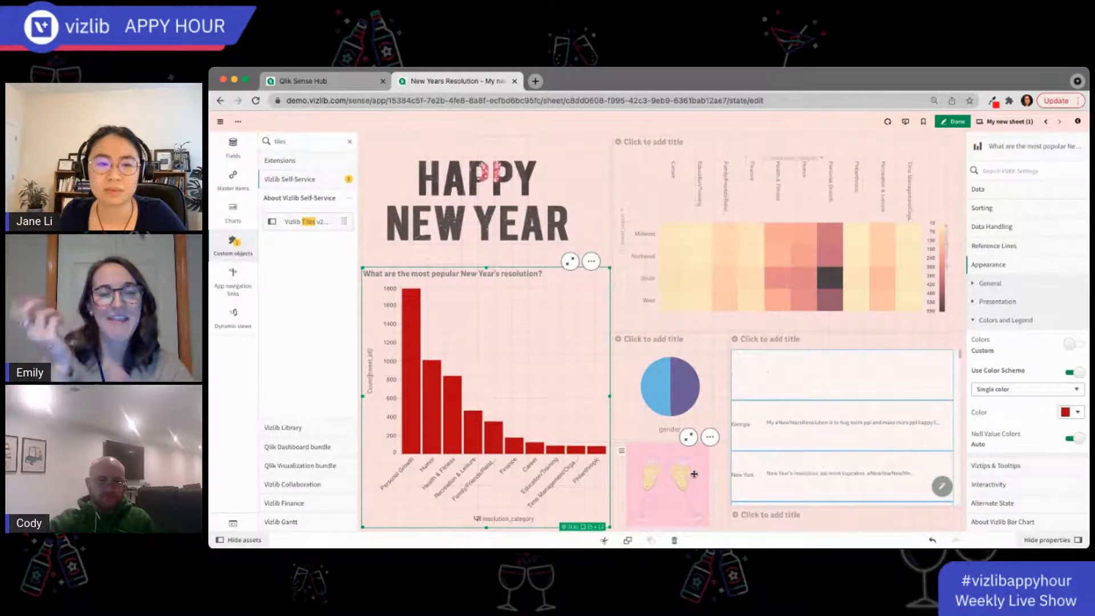
left_click(250, 249)
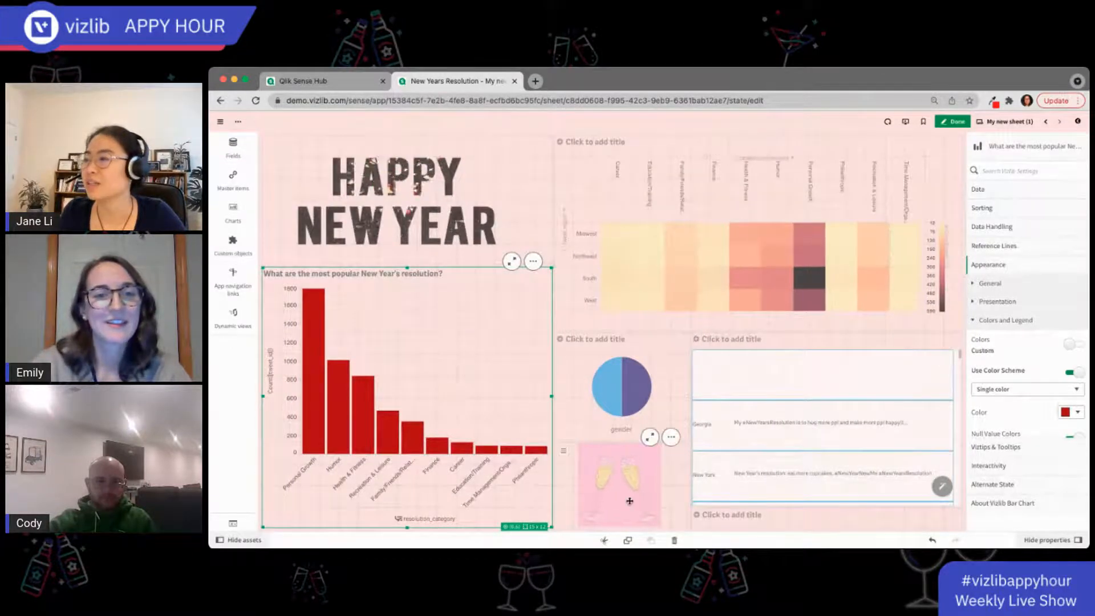
left_click_drag(548, 266, 400, 267)
left_click(558, 445)
left_click_drag(558, 445, 482, 445)
left_click(570, 430)
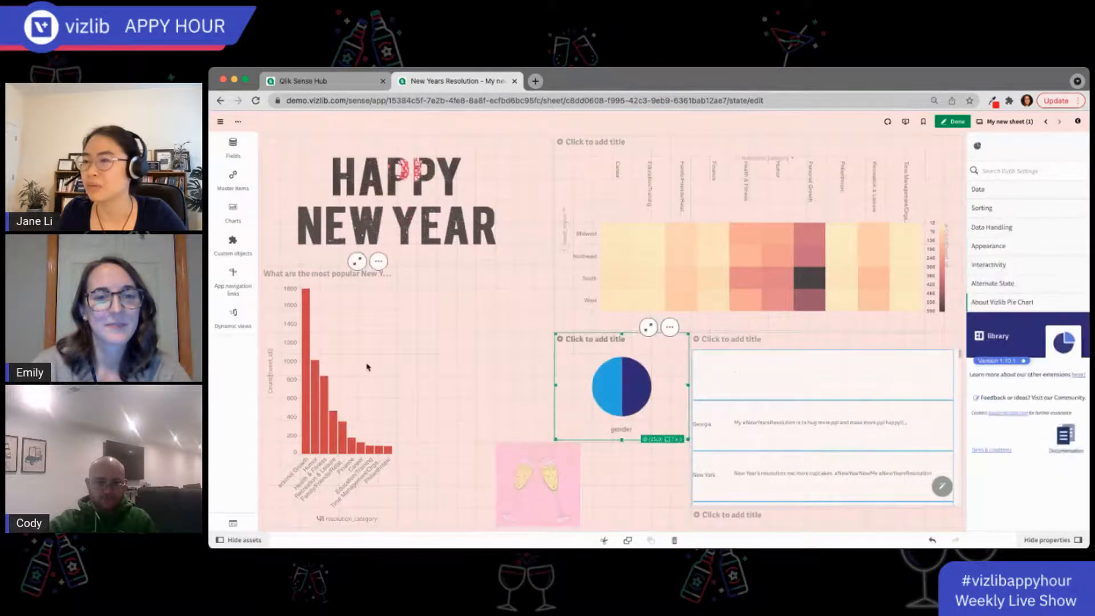
Add the bar chart to the master items under the name "What are the most popular New Year's resolution?".
left_click(370, 289)
right_click(370, 290)
left_click(420, 316)
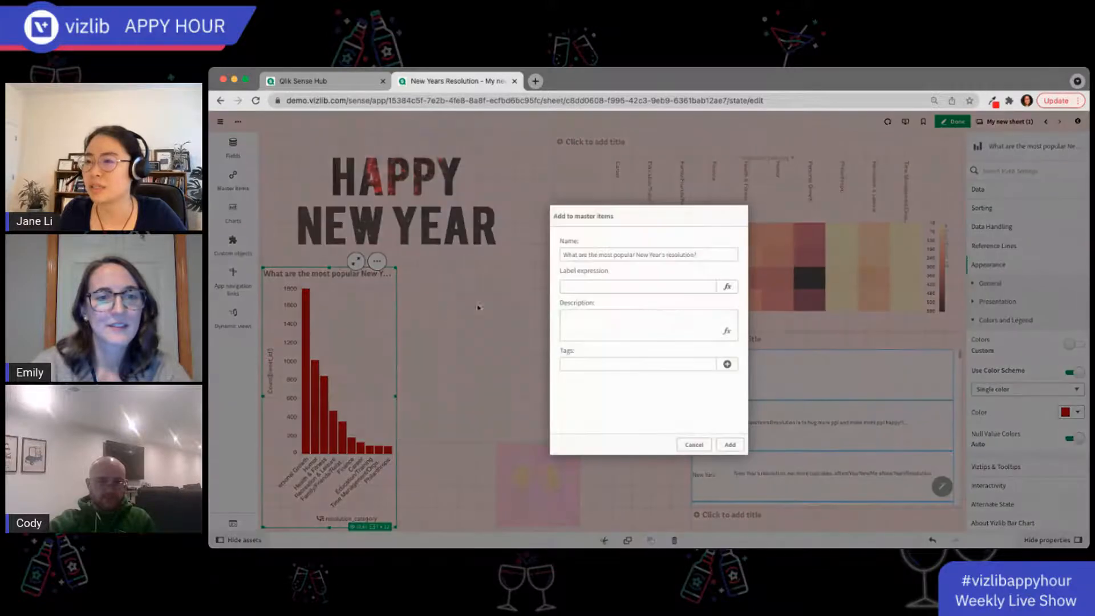
left_click(626, 287)
left_click(730, 444)
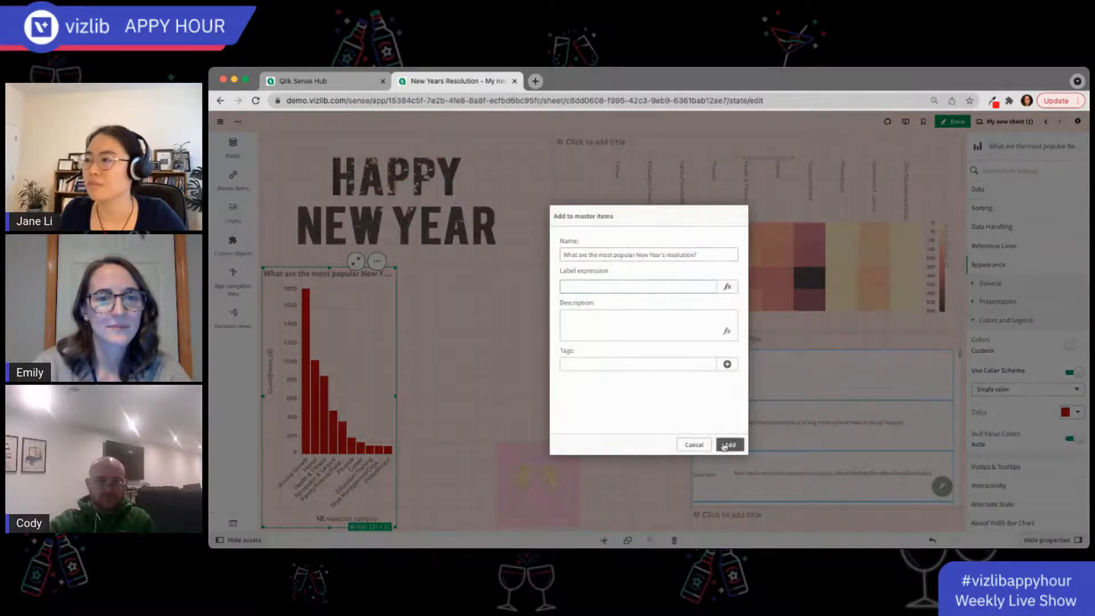
Shrink the linked bar chart to a thin strip and enlarge the champagne image object over the freed area below the title.
left_click(515, 481)
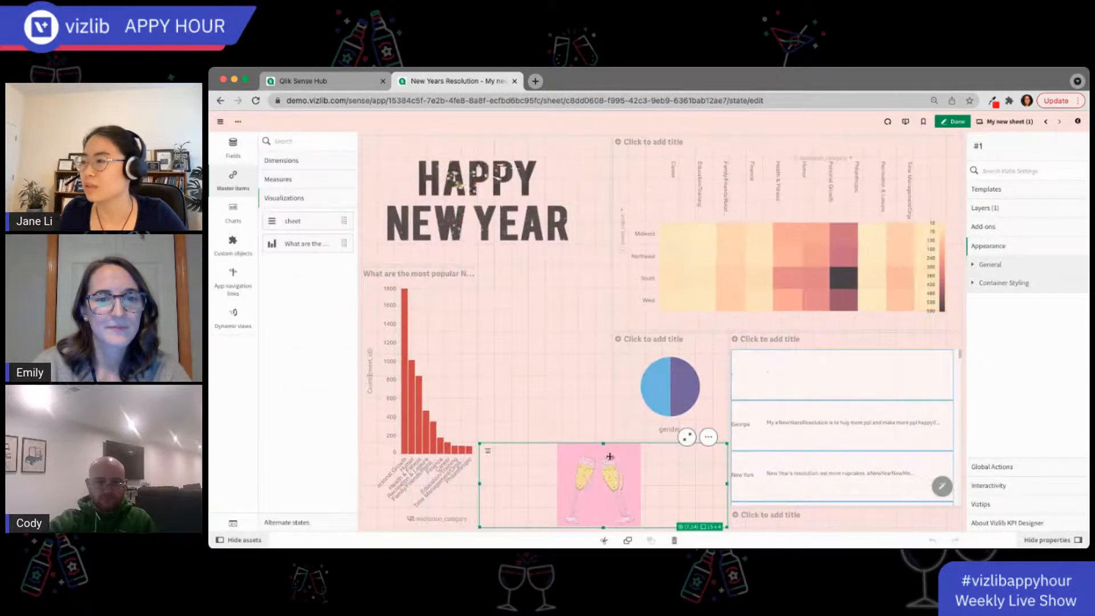
left_click(549, 477)
left_click(474, 302)
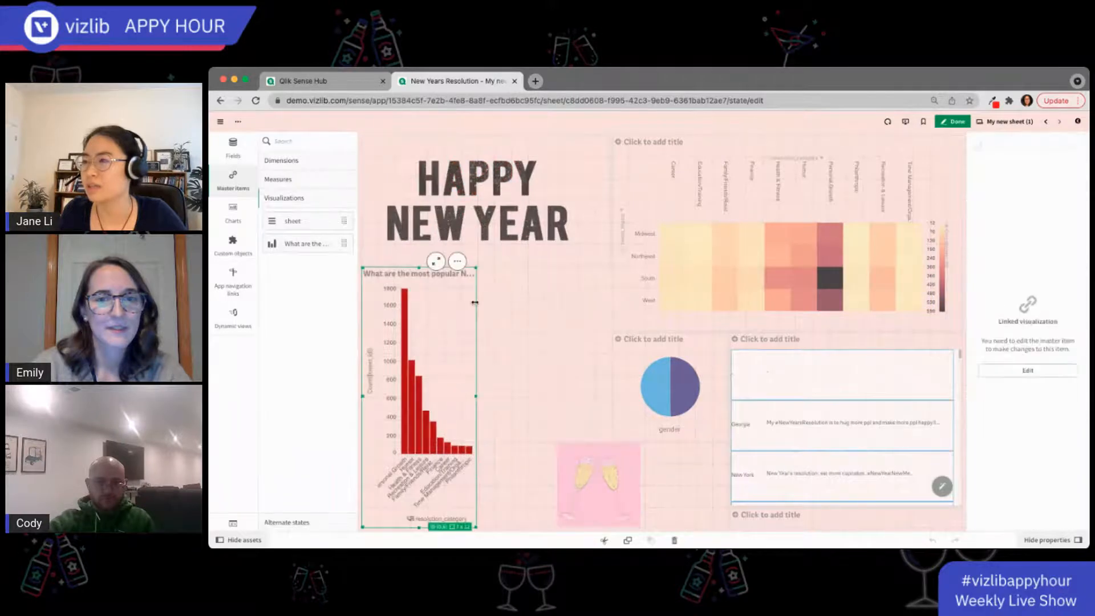
left_click_drag(476, 269, 327, 408)
left_click(526, 513)
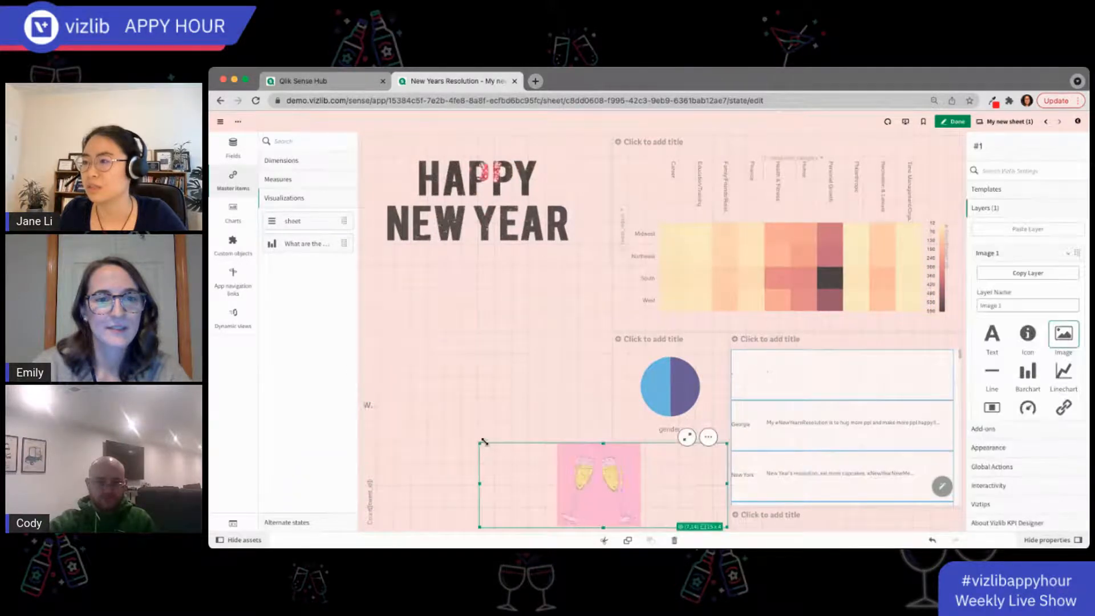
left_click_drag(479, 442, 379, 443)
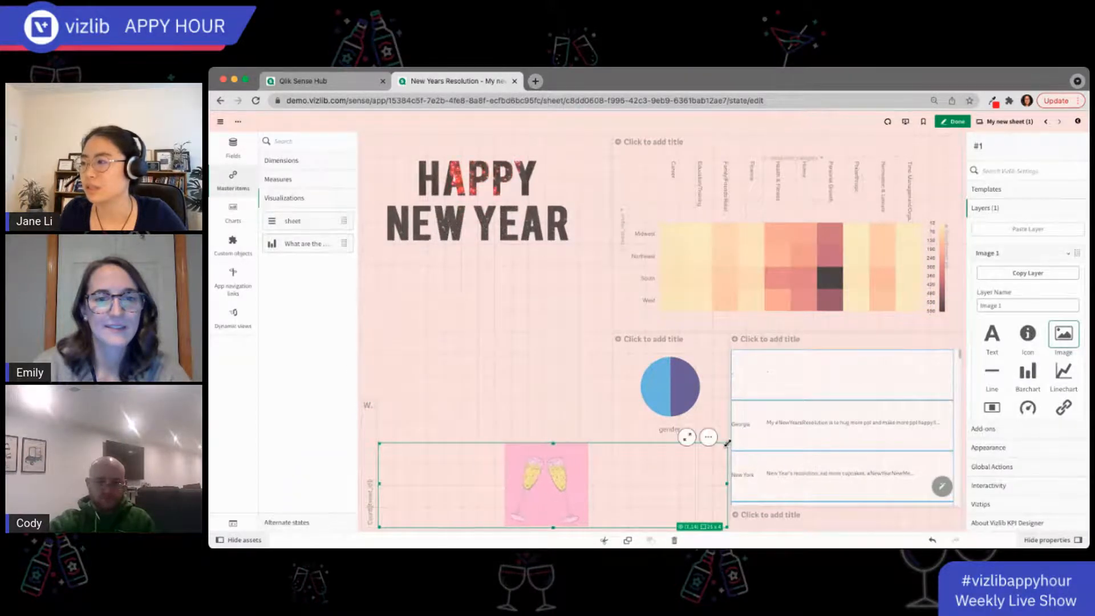
left_click_drag(728, 442, 593, 266)
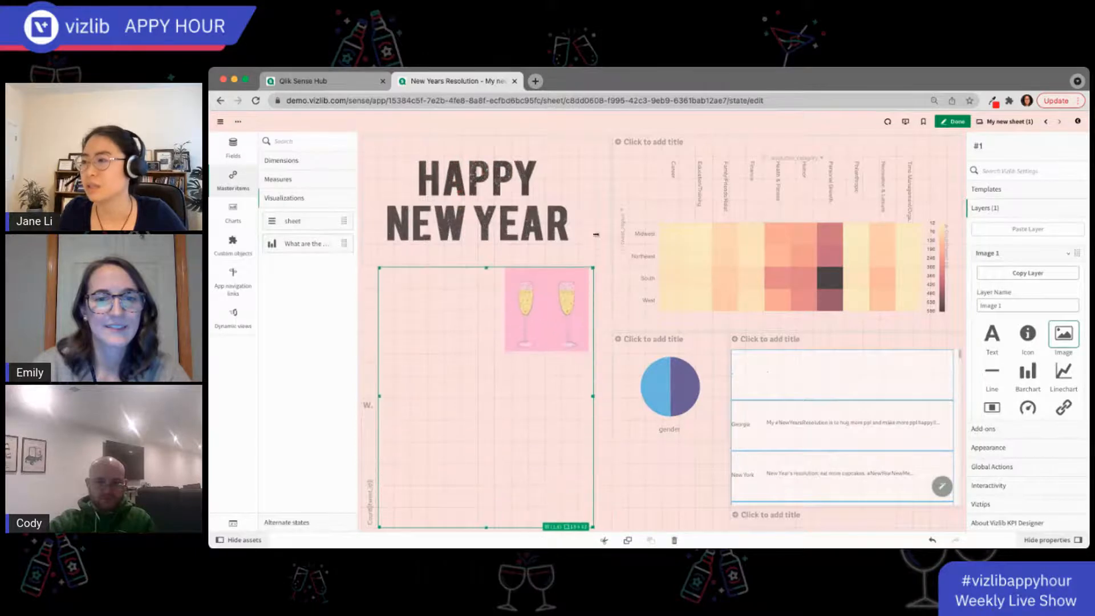
Add a master item layer to the champagne object and link it to the "What are the most popular New Year's resolution?" chart.
left_click(1065, 253)
left_click(1010, 276)
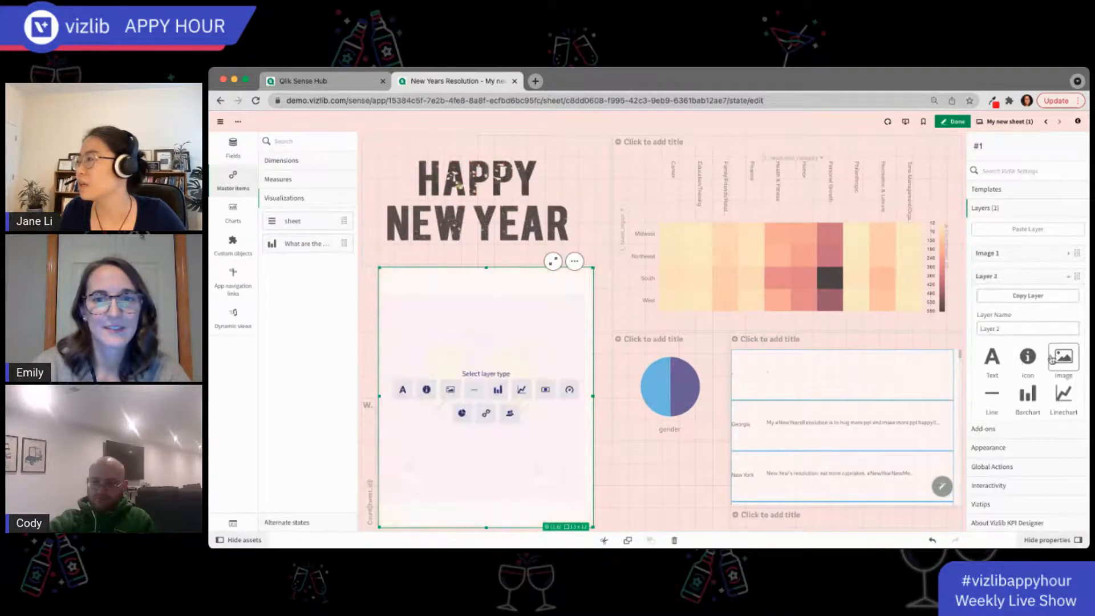
scroll(1052, 358, "down", 3)
left_click(1055, 321)
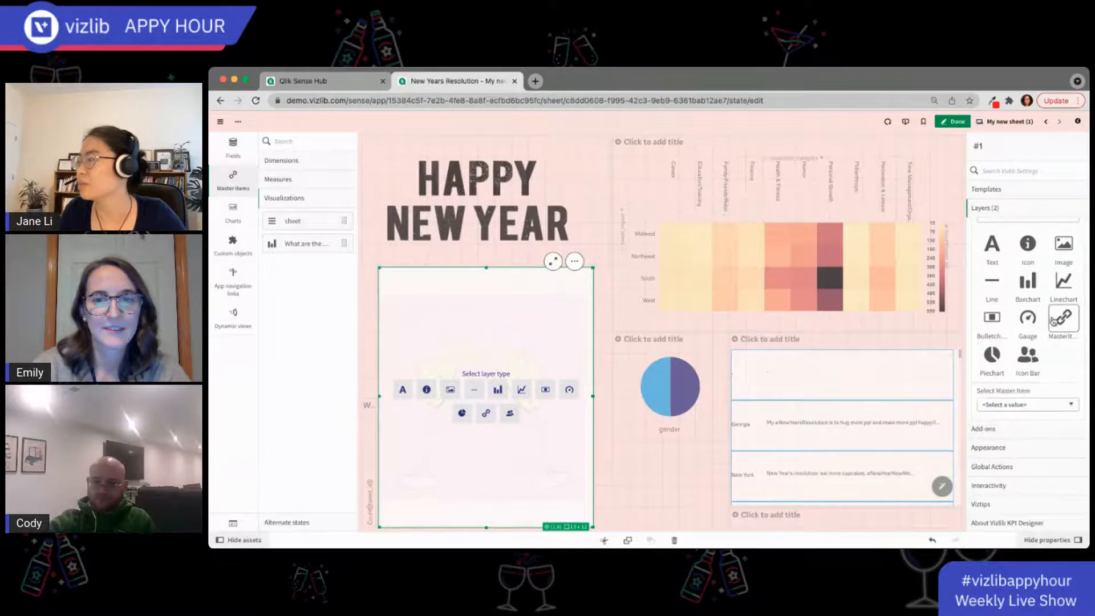
scroll(1041, 328, "down", 2)
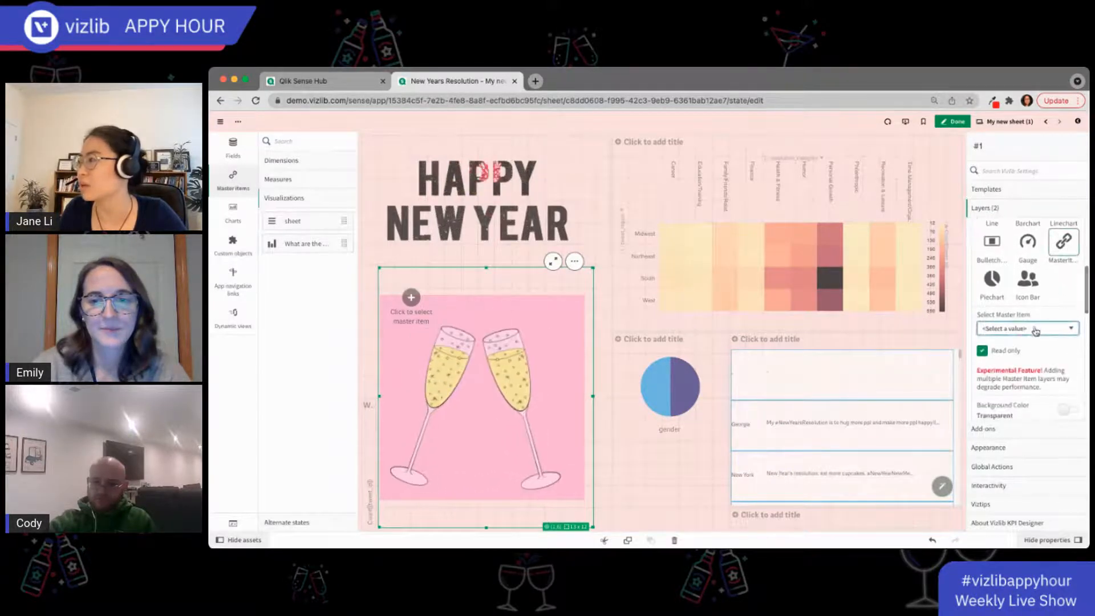
left_click(1035, 330)
left_click(1027, 345)
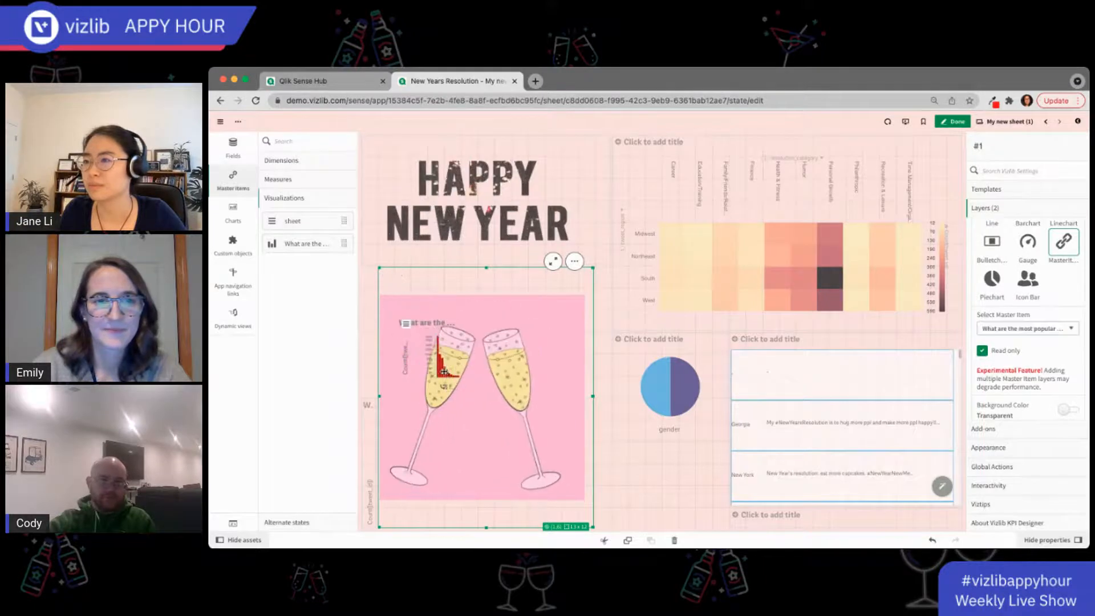
Widen the combined object up to the pie chart's edge and shrink the champagne image layer inside it.
left_click(484, 405)
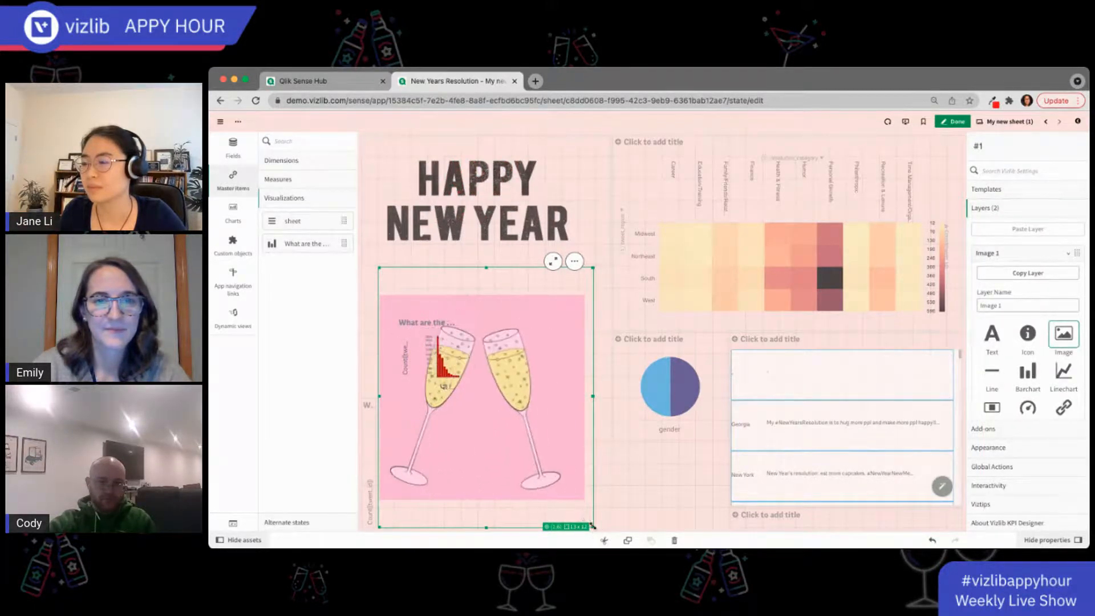
left_click_drag(582, 519, 609, 505)
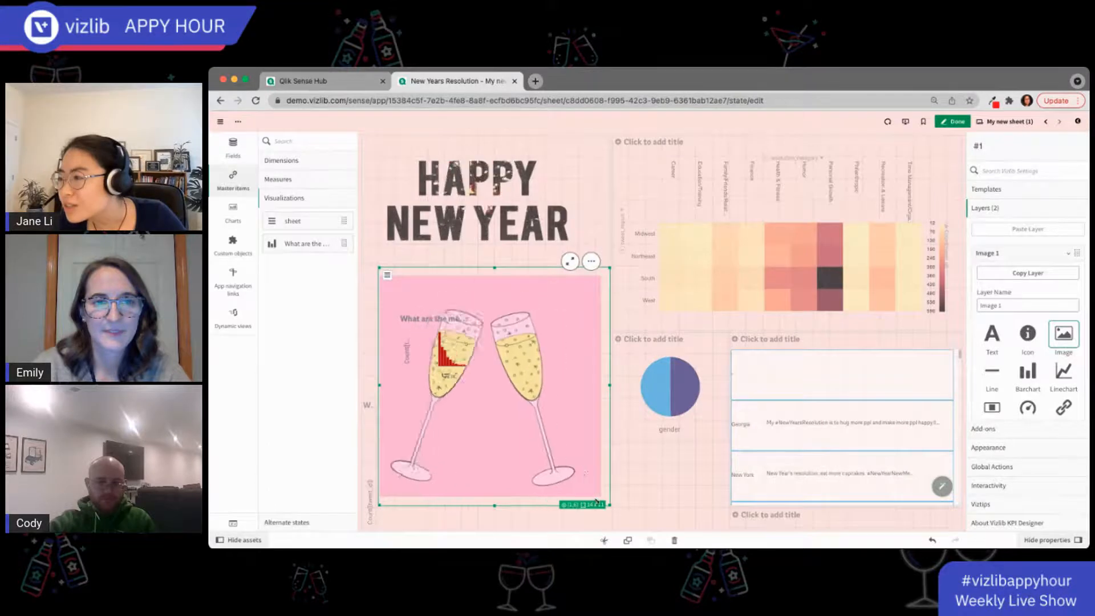
left_click_drag(596, 502, 587, 341)
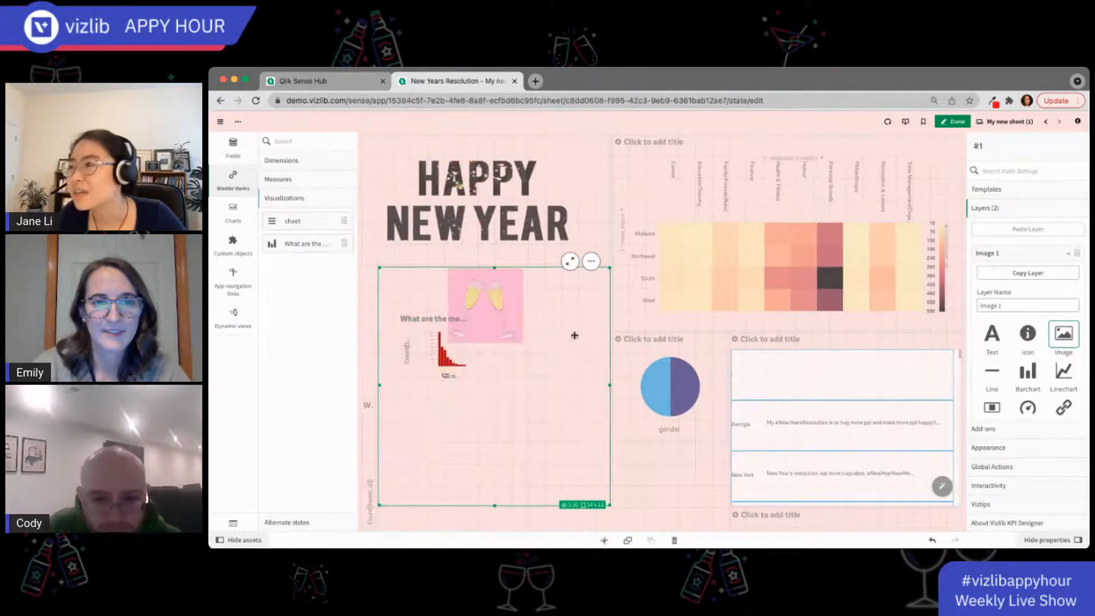
Shift the champagne image layer, expand the bar chart layer to fill the object, and reduce the whole object's size.
left_click_drag(524, 306, 543, 312)
left_click_drag(404, 360, 385, 315)
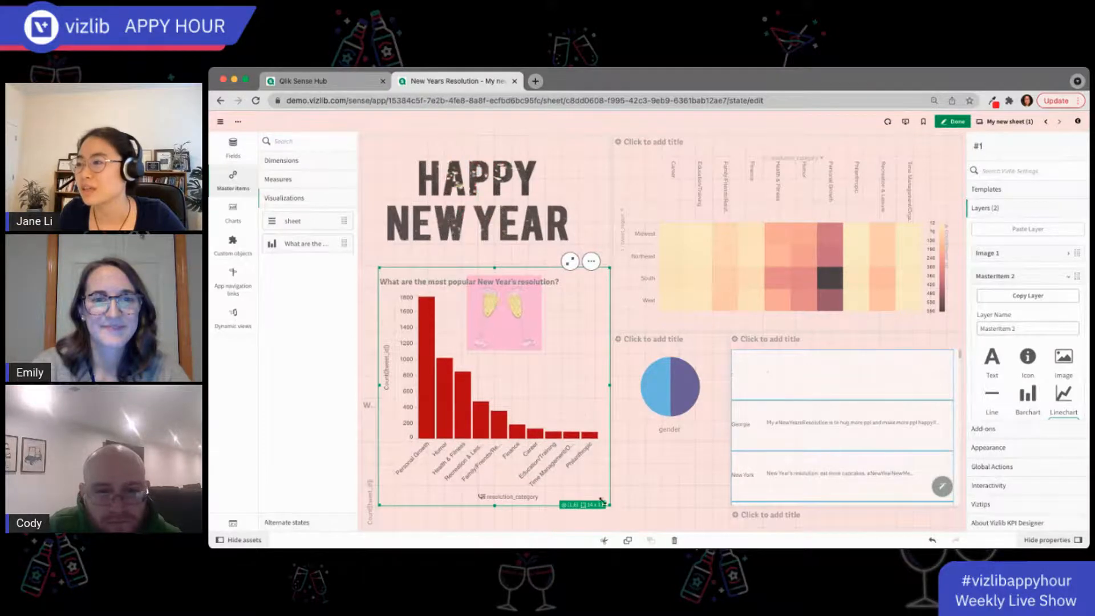
left_click_drag(608, 504, 570, 438)
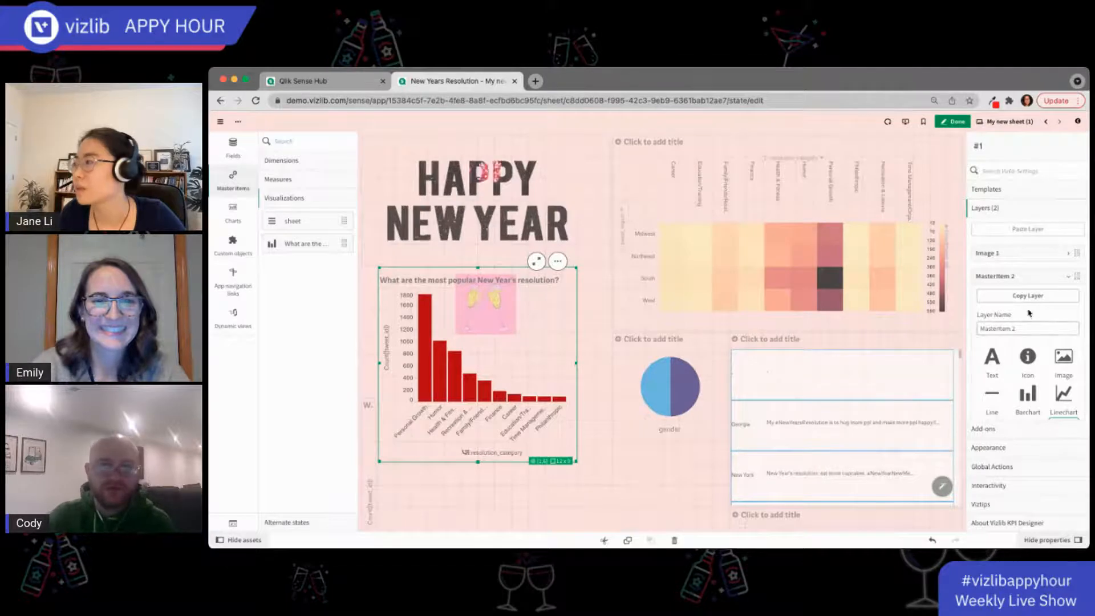
Move the MasterItem 2 layer ahead of Image 1 and place the shrunken champagne image in the empty area above the shorter bars.
left_click_drag(1004, 276, 1005, 254)
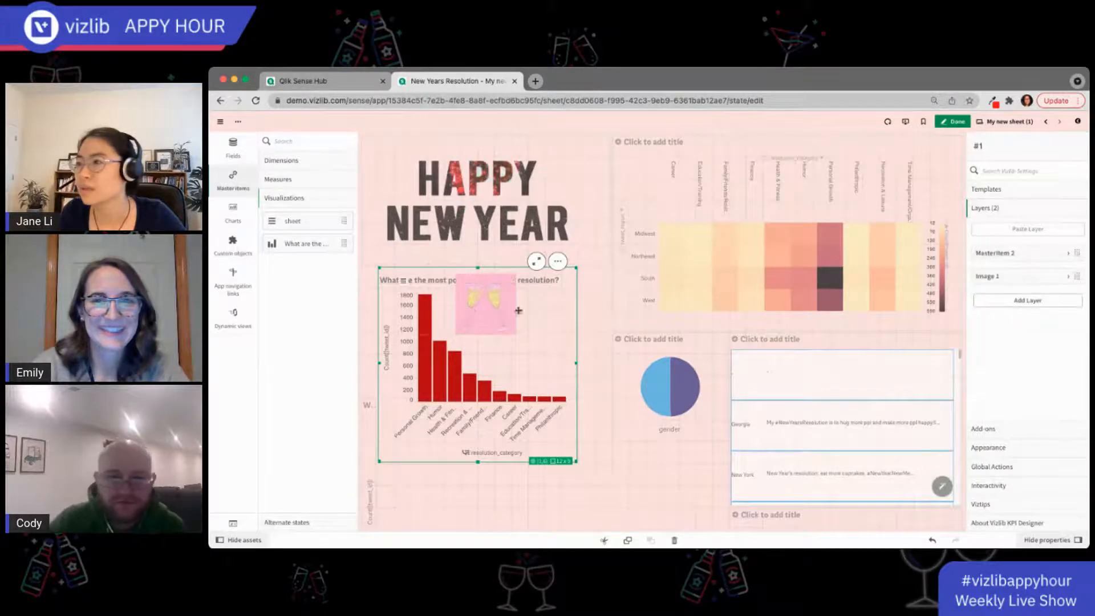
left_click(478, 310)
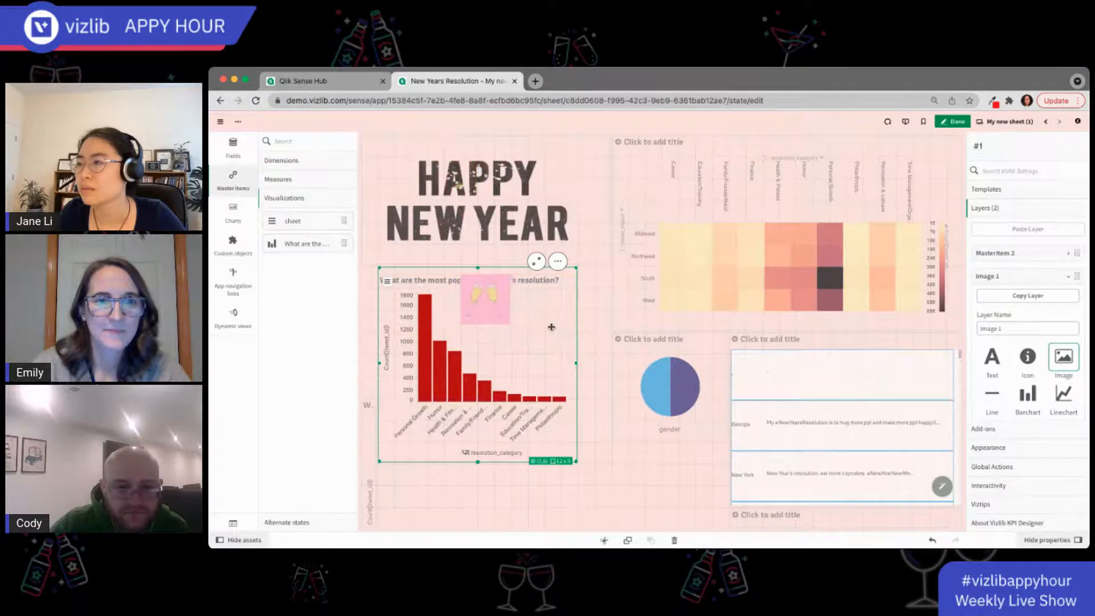
left_click_drag(478, 317, 532, 327)
Delete the leftover standalone bar chart strip and enlarge the combined chart object to fill the area beneath the Happy New Year title.
left_click(370, 498)
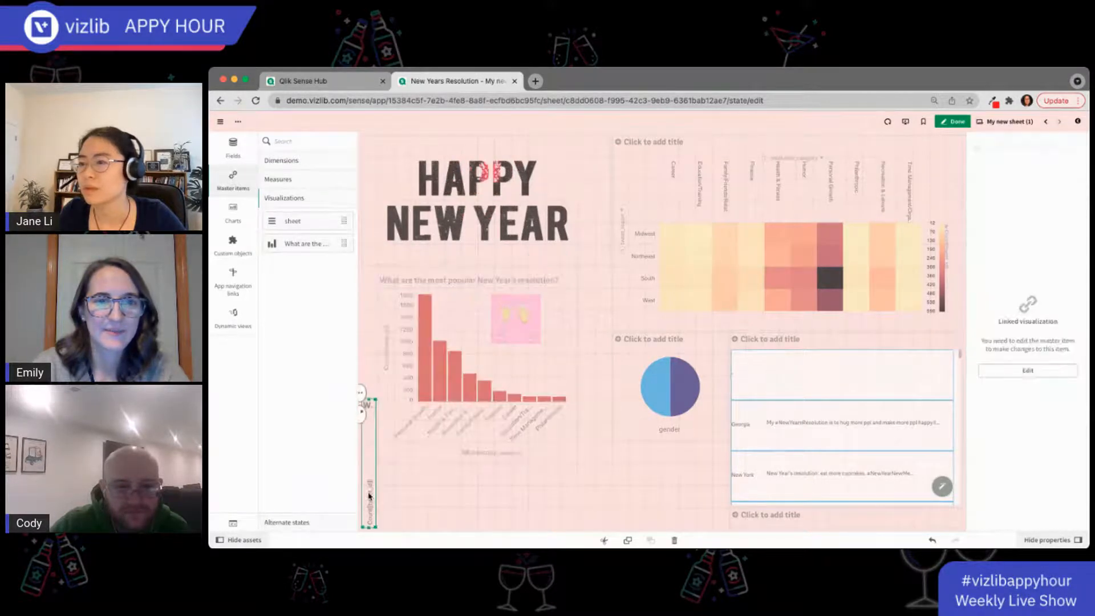
key("Delete")
left_click(390, 421)
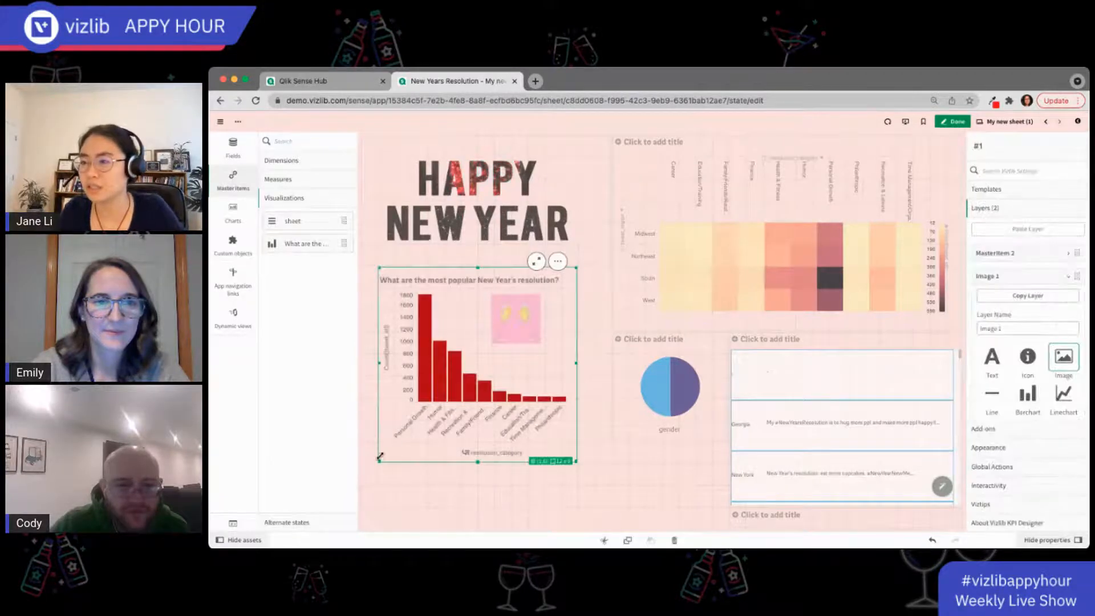
left_click_drag(379, 459, 292, 545)
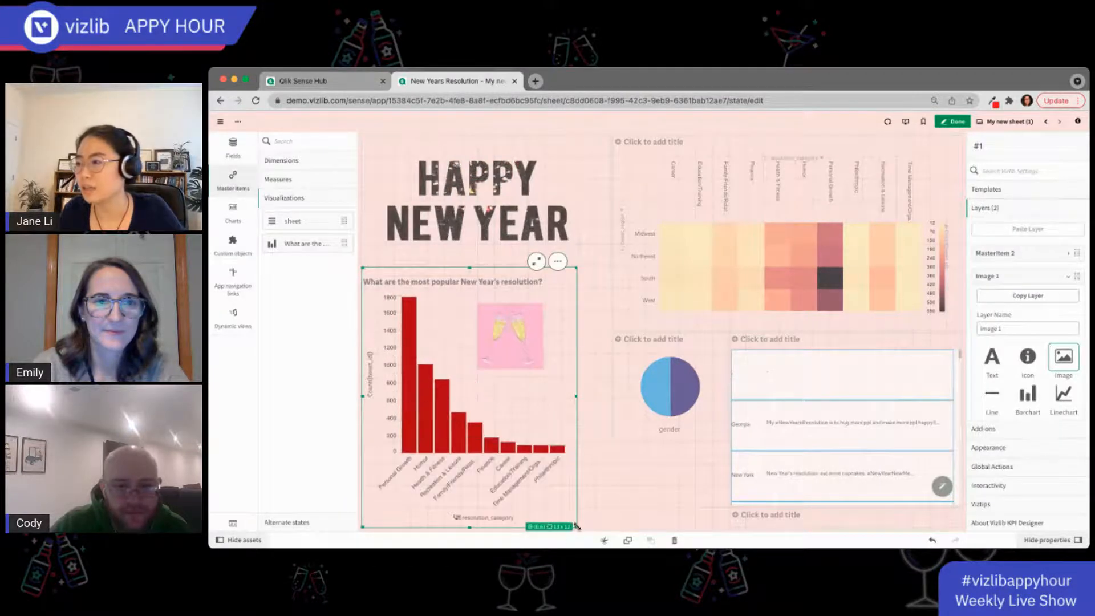
left_click_drag(577, 526, 610, 527)
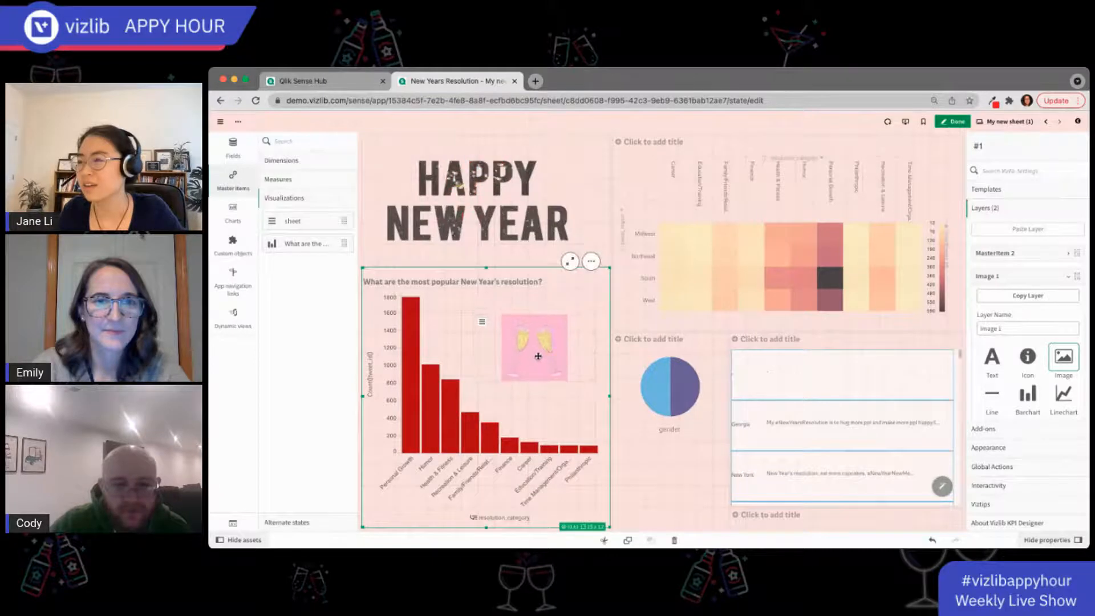
Extend the gender pie chart downward to the sheet's lower edge.
left_click(662, 394)
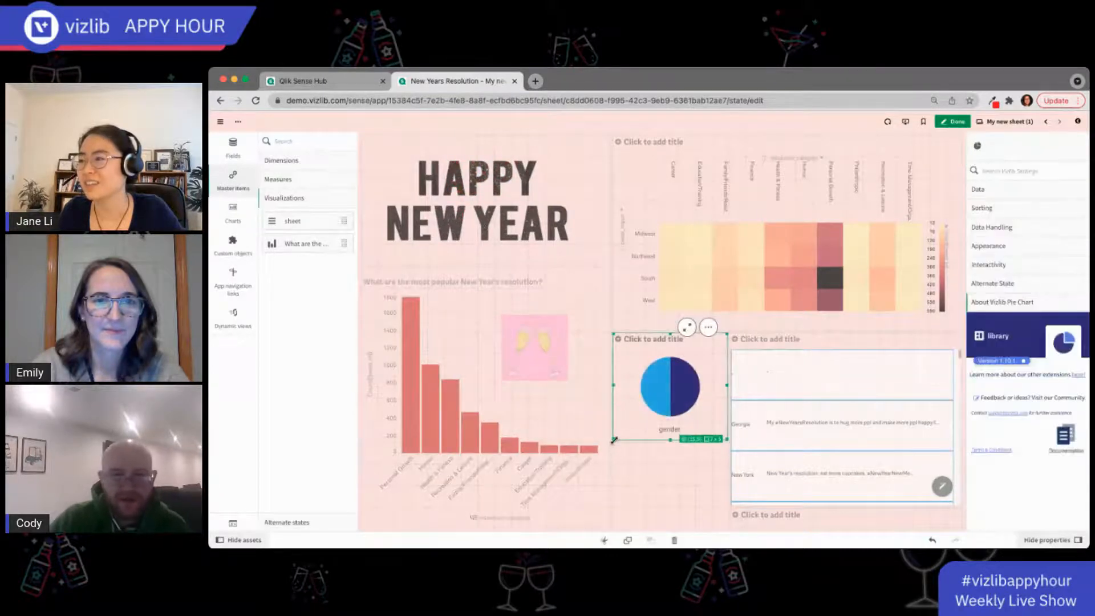
left_click_drag(614, 439, 614, 527)
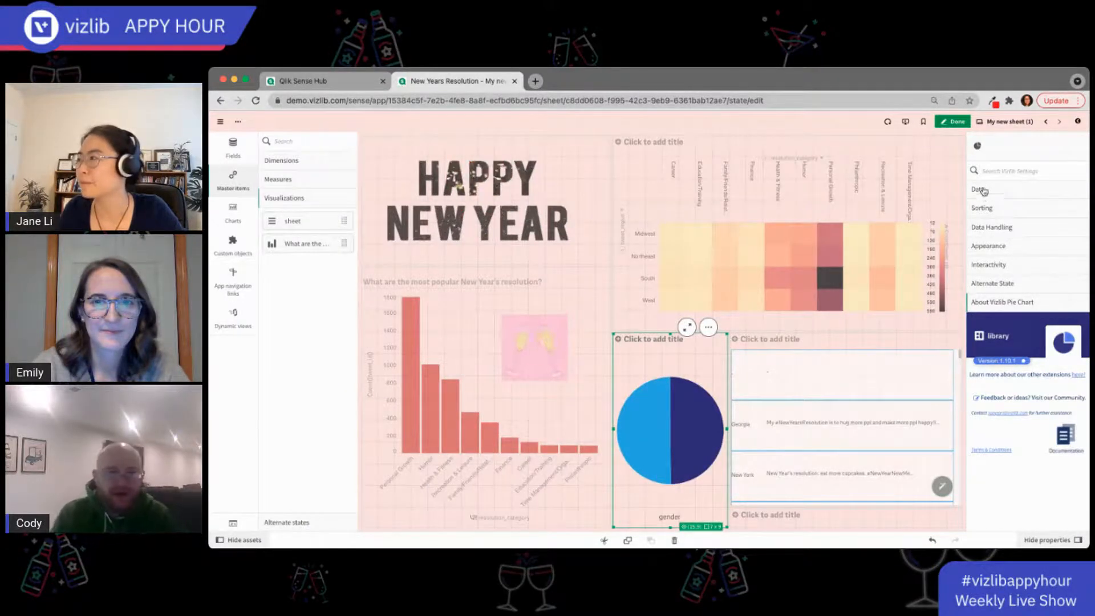
Sample a color with the browser's color picker and switch the gender pie chart's colors to Custom.
left_click(983, 209)
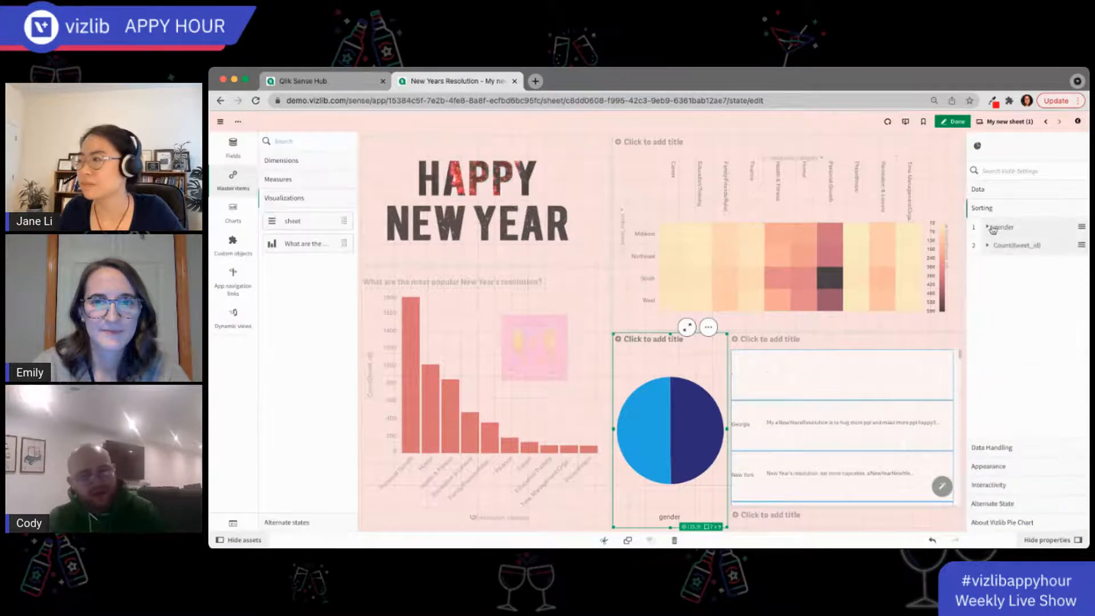
left_click(1020, 466)
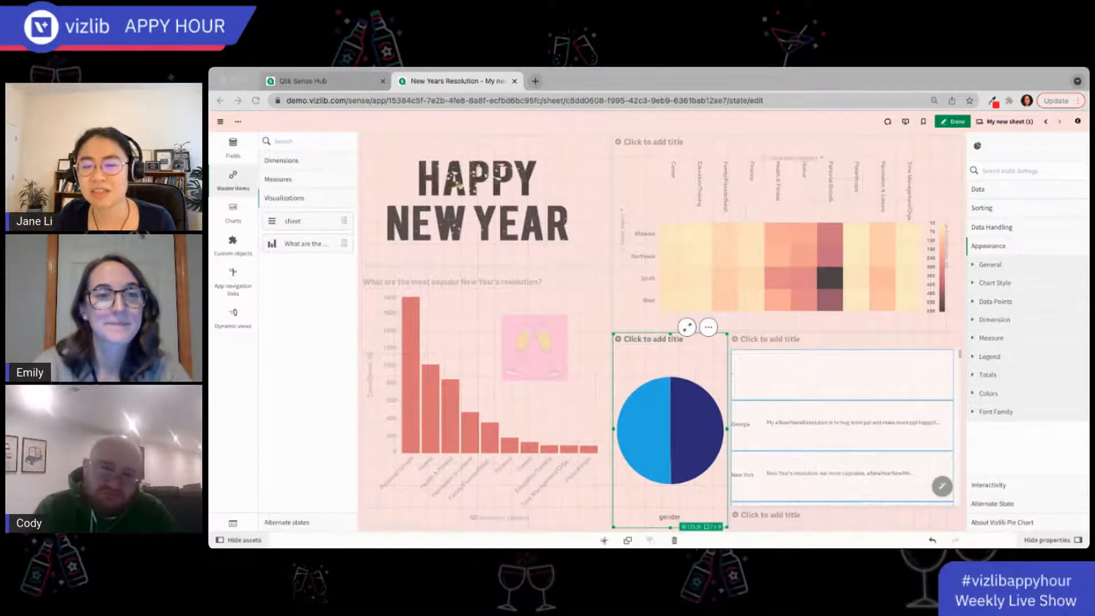
left_click(995, 105)
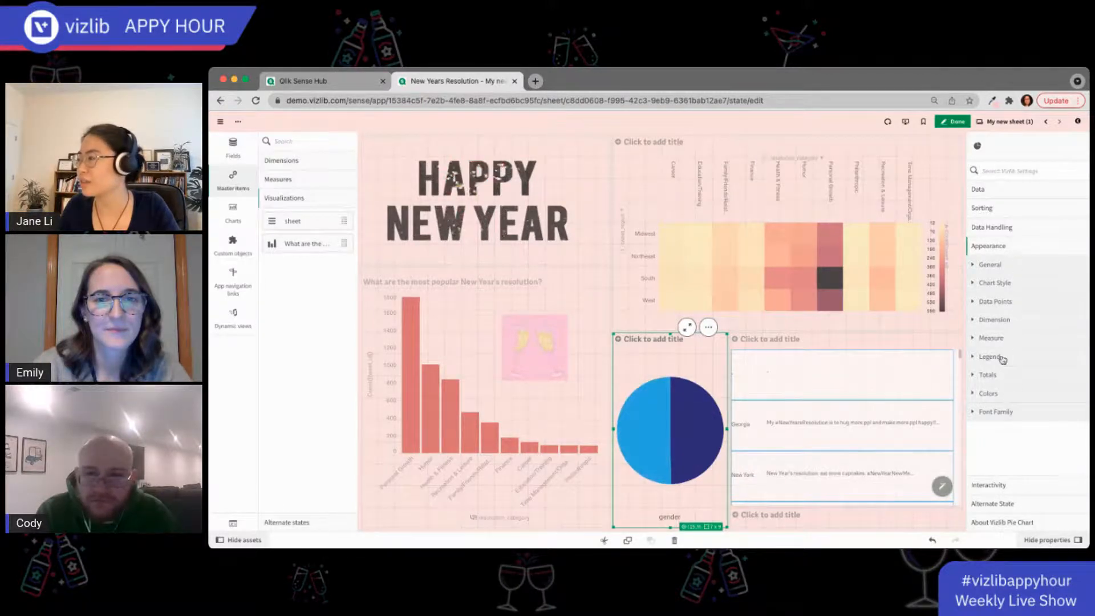
left_click(992, 393)
left_click(1027, 422)
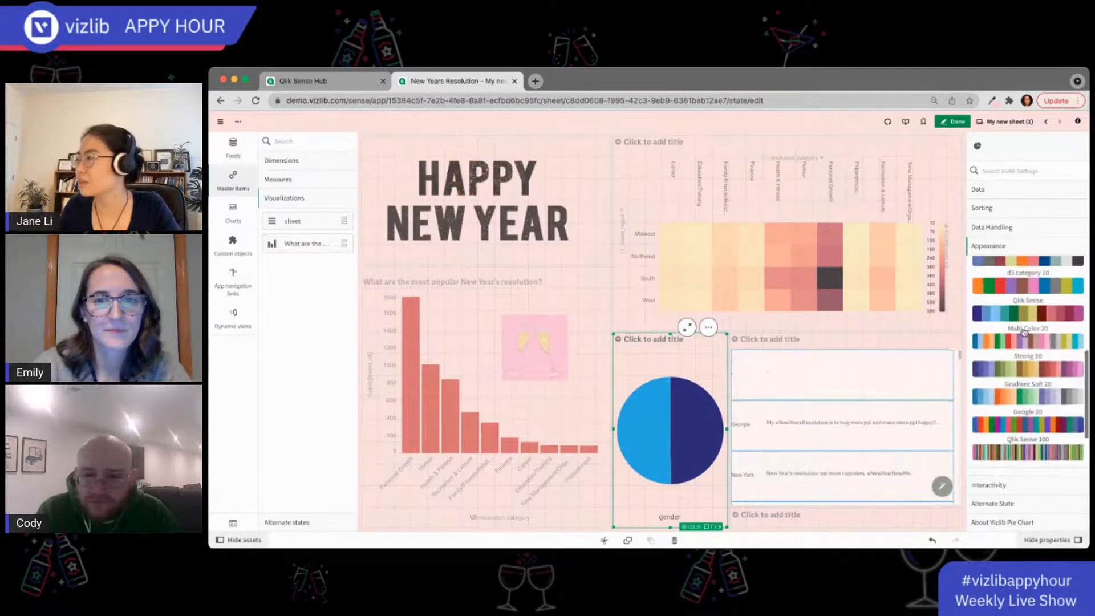
scroll(1027, 320, "up", 2)
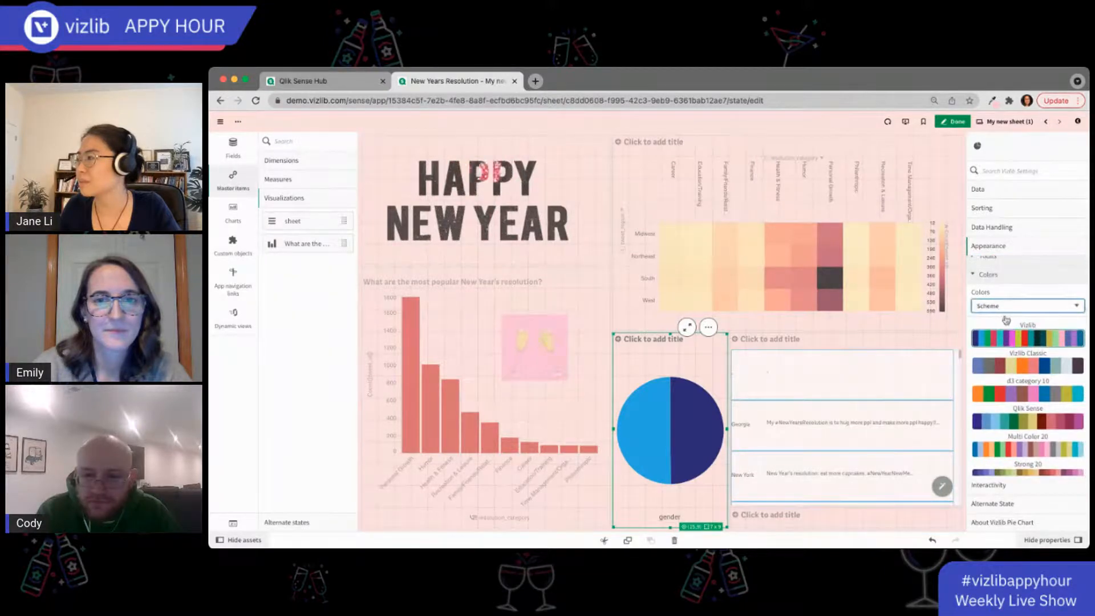
left_click(1006, 319)
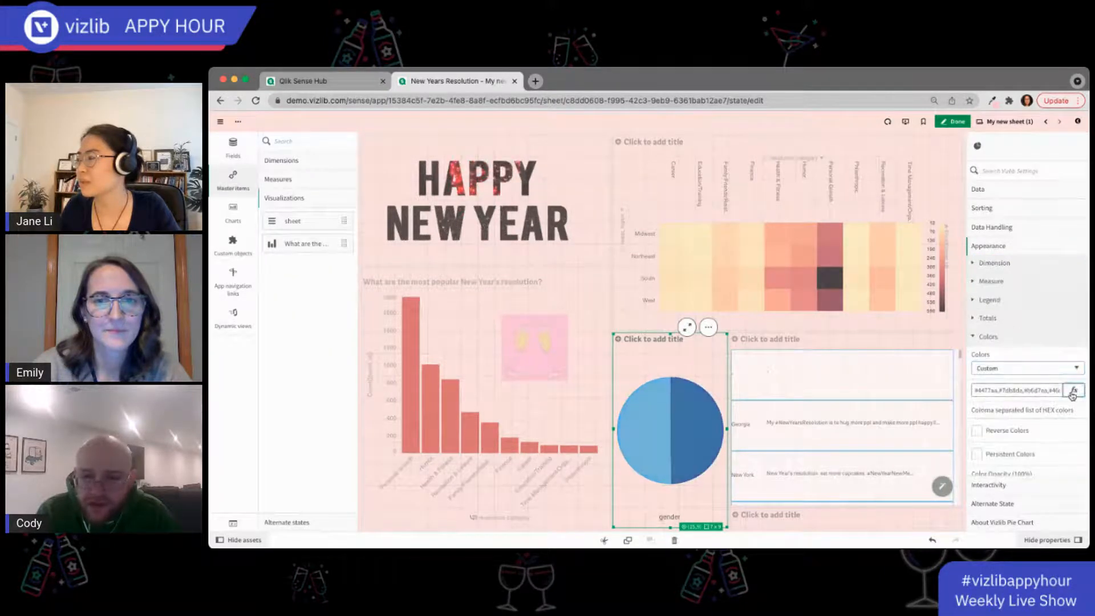
Set the pie chart's first two custom colors to #f8c4d7 and #f4e0ae, apply the expression, and leave edit mode.
left_click(1073, 392)
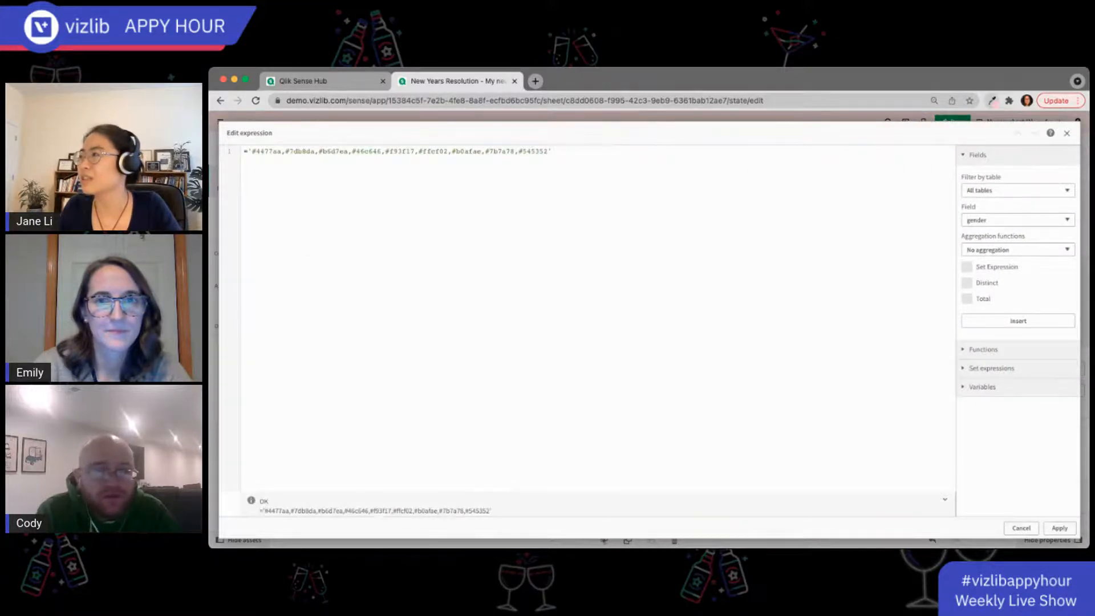
double_click(276, 150)
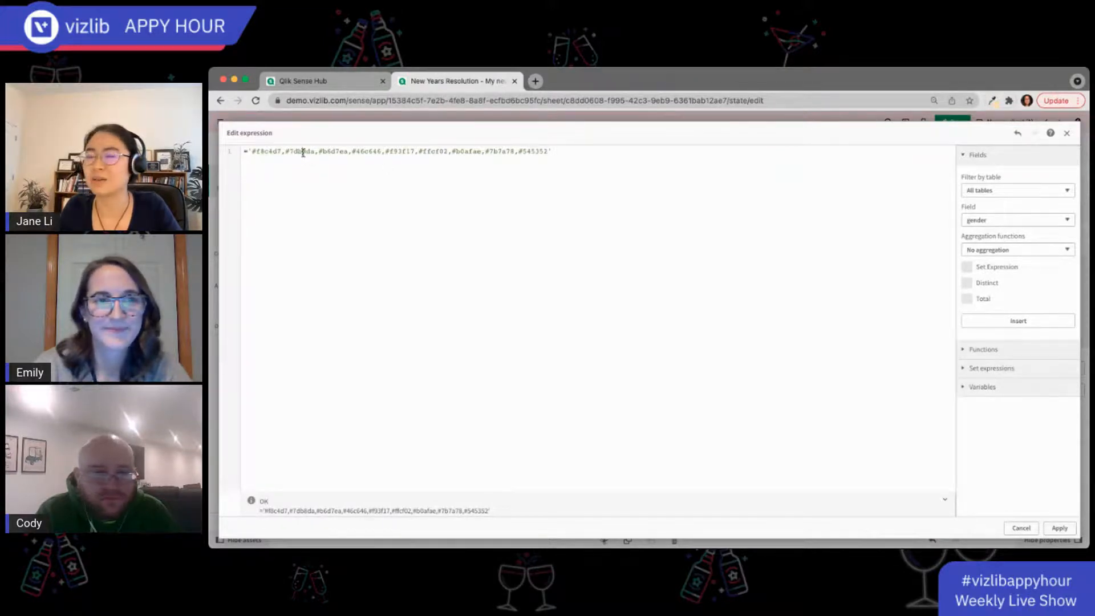
double_click(301, 151)
type("f4e0ae")
left_click(1060, 528)
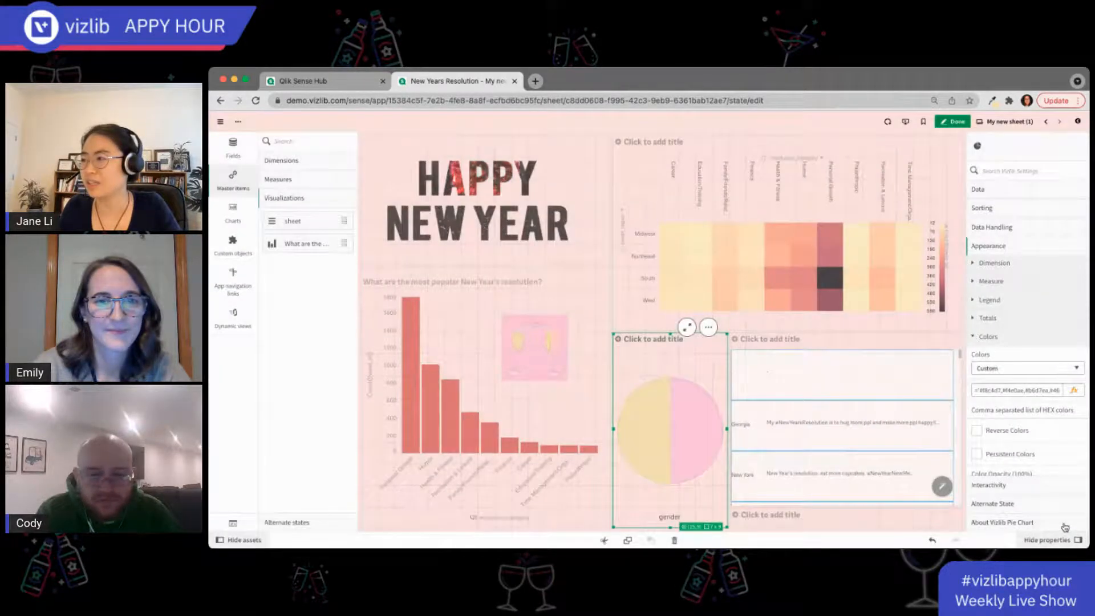
left_click(953, 121)
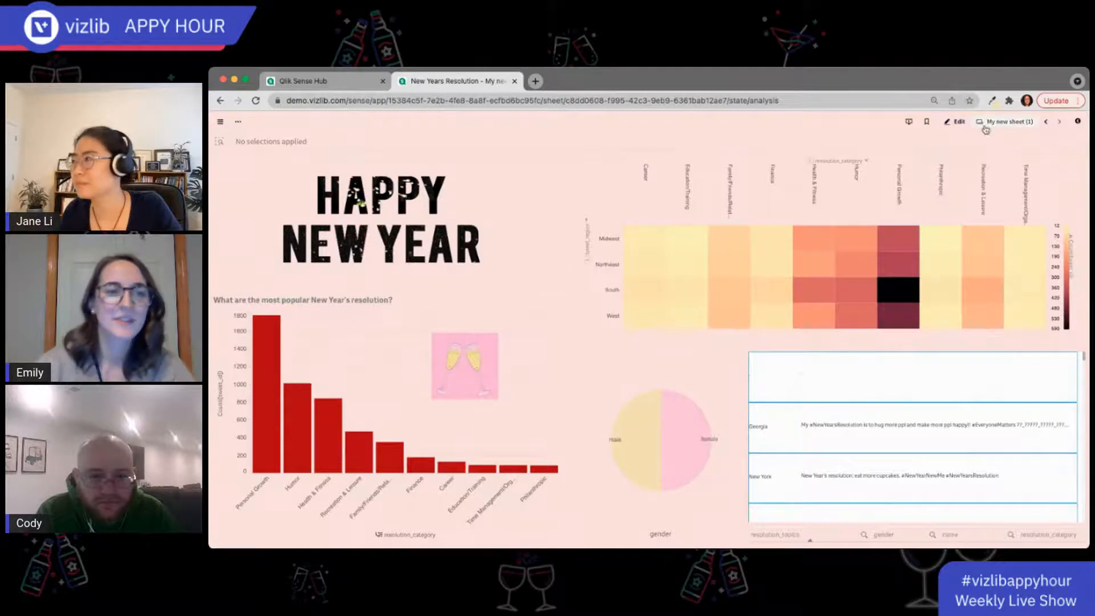
Hide the gender pie chart's legend and dimension title, and check both slices outside edit mode.
left_click(962, 123)
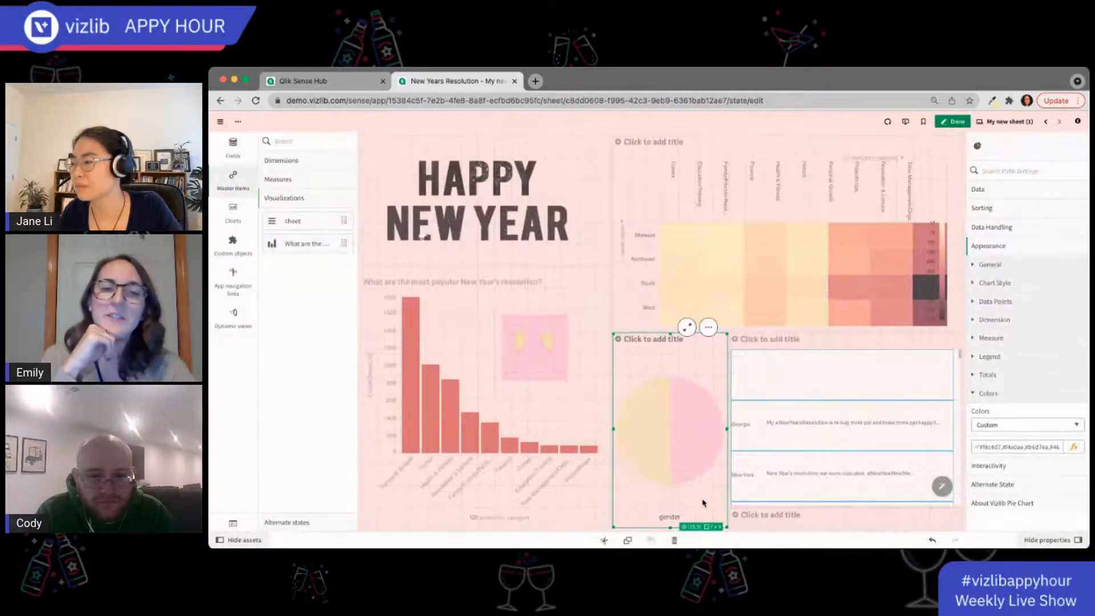
left_click(1004, 357)
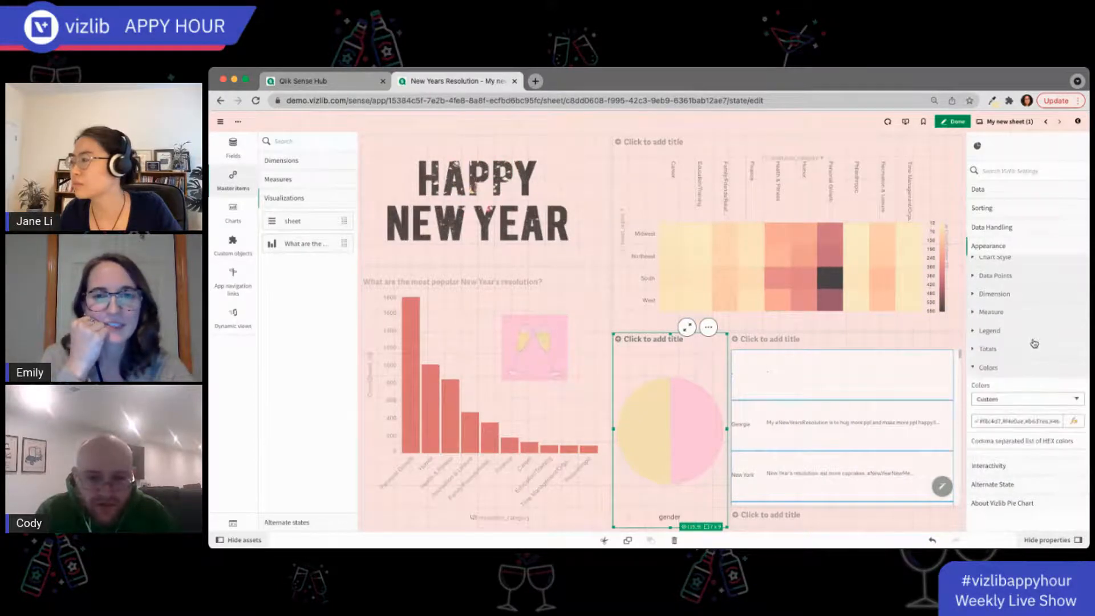
left_click(1074, 355)
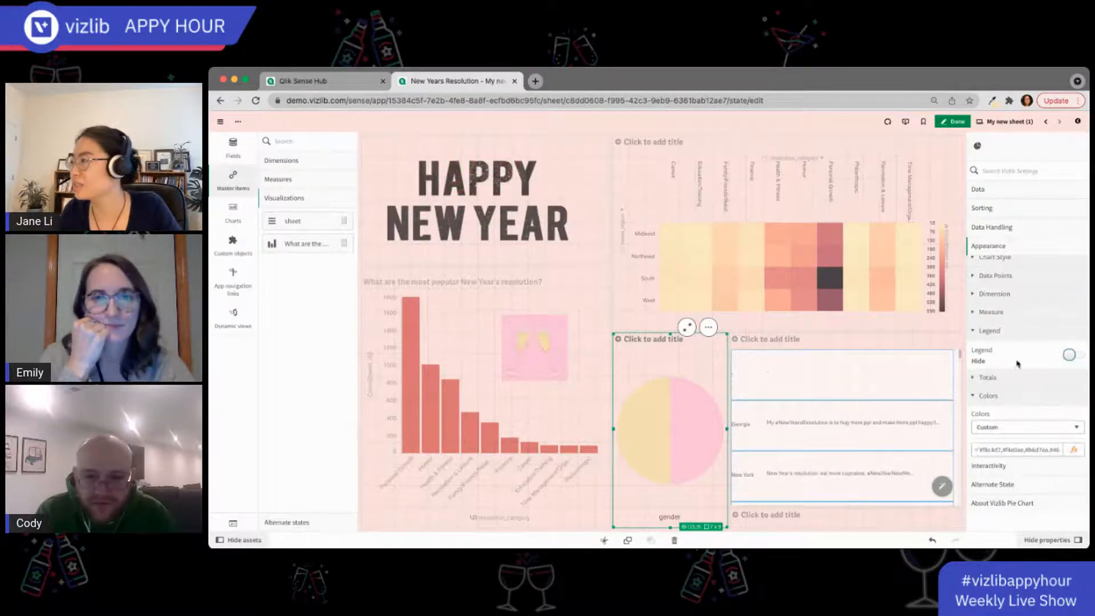
left_click(1021, 313)
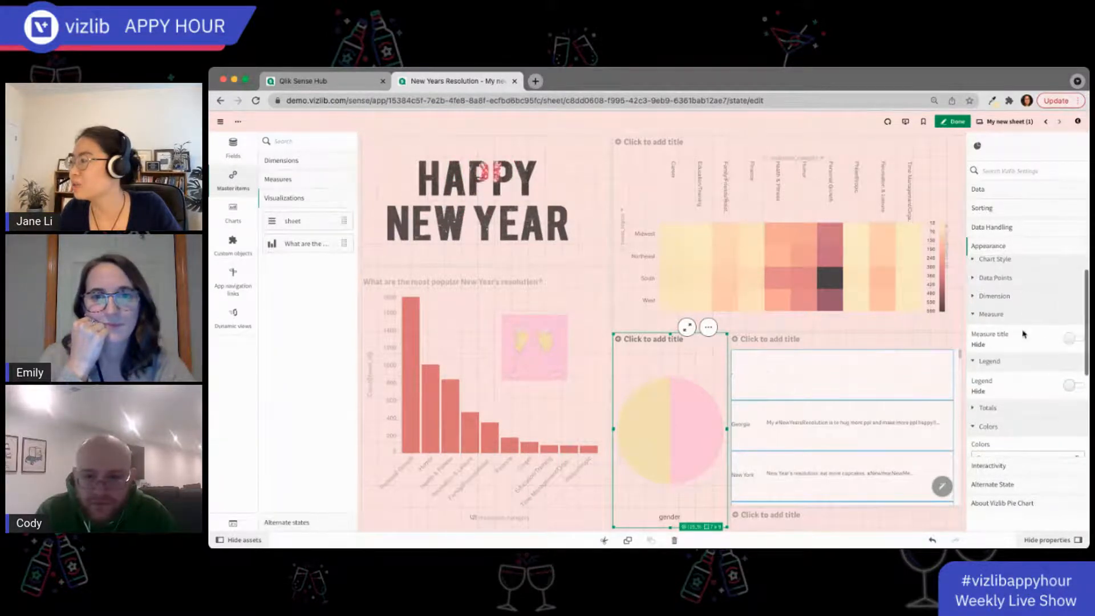
left_click(1018, 296)
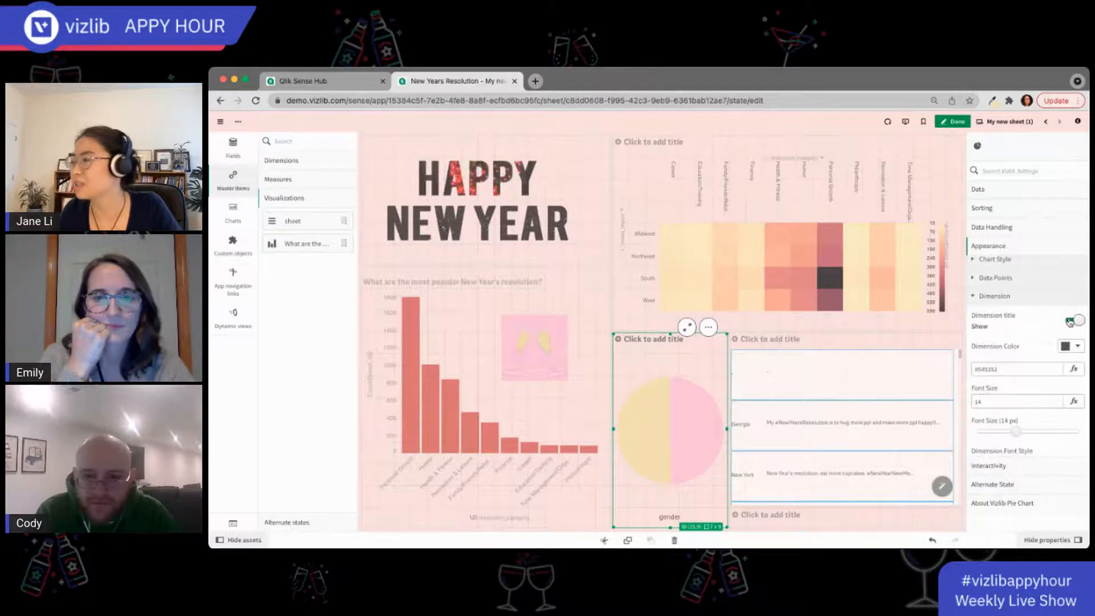
left_click(1069, 321)
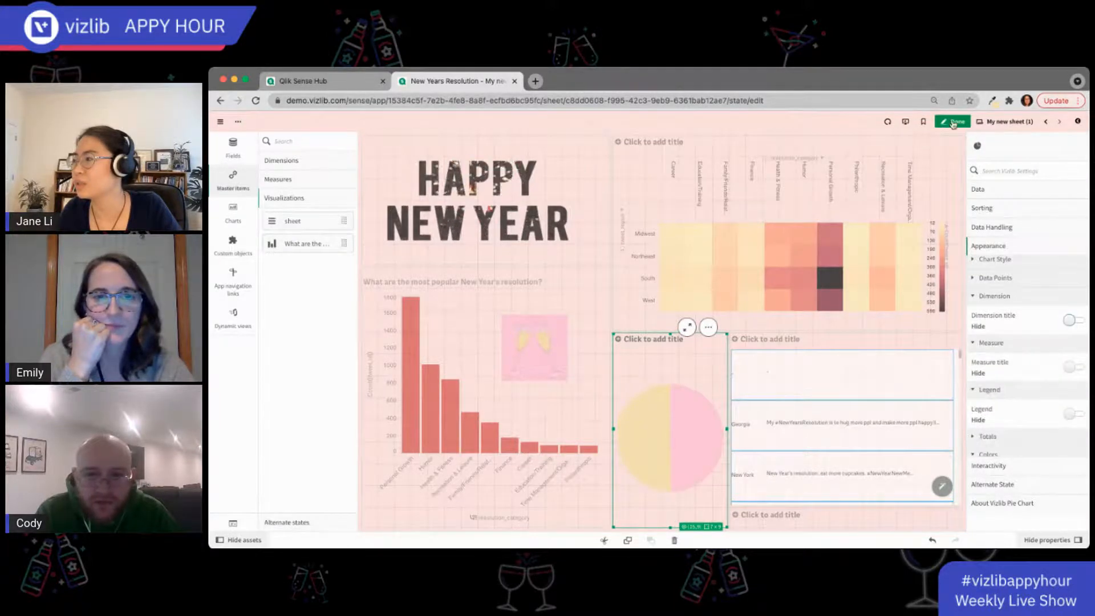
left_click(954, 122)
mouse_move(701, 439)
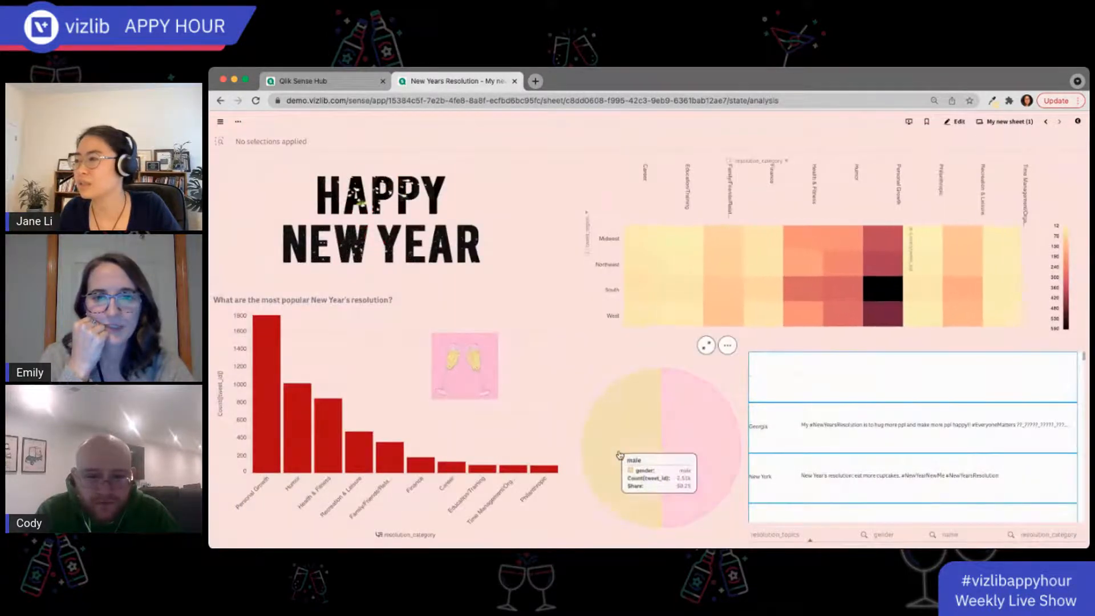
mouse_move(633, 445)
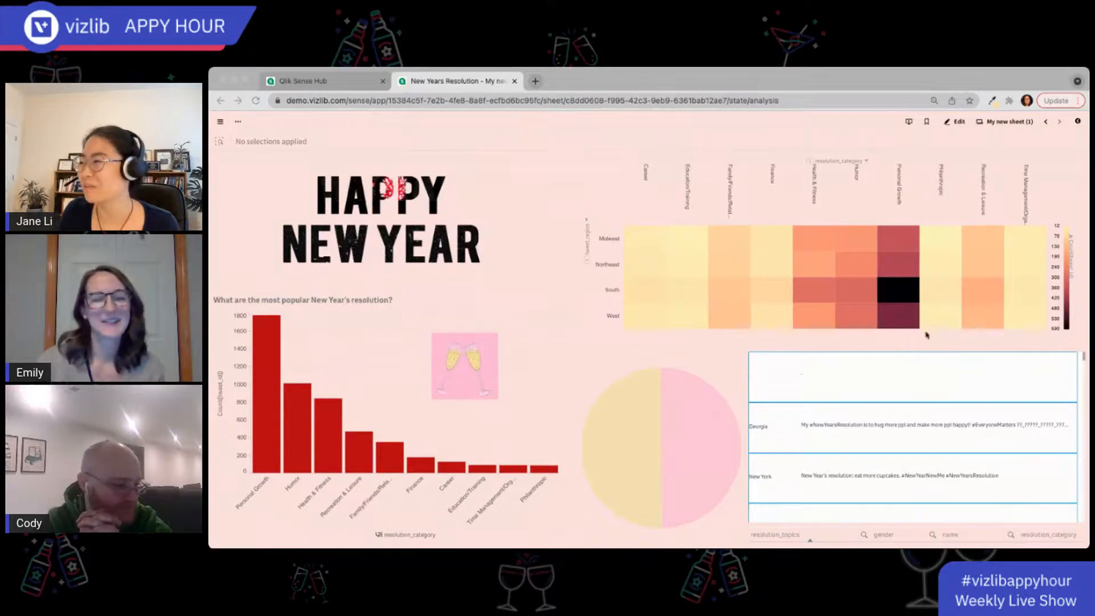
Delete the leftover table strip beneath the resolution tiles and extend the tiles object to the sheet's lower edge.
left_click(957, 122)
left_click(957, 122)
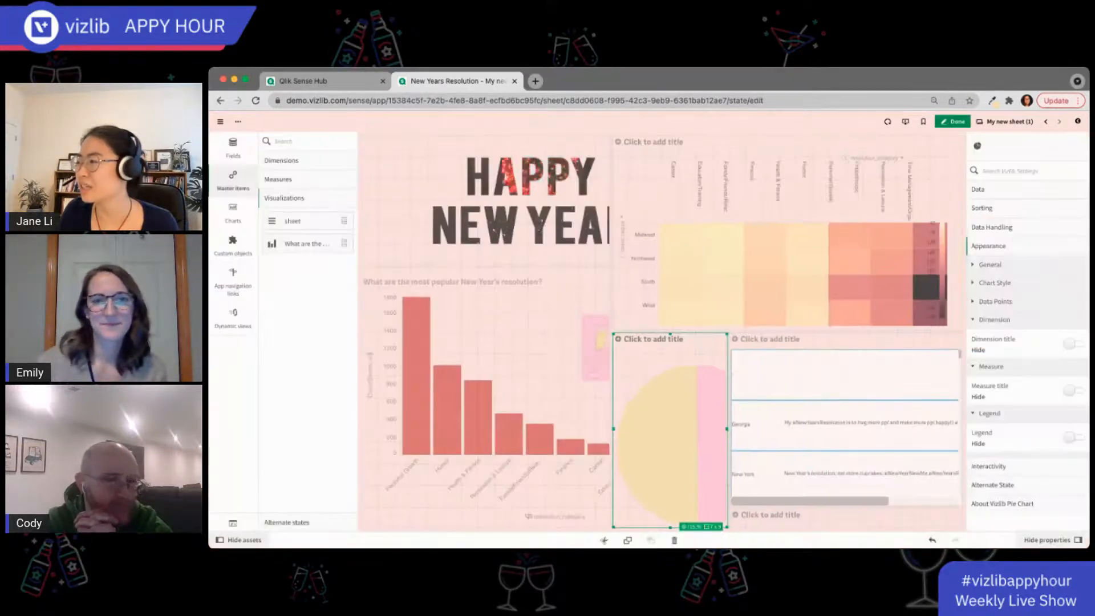
left_click(876, 519)
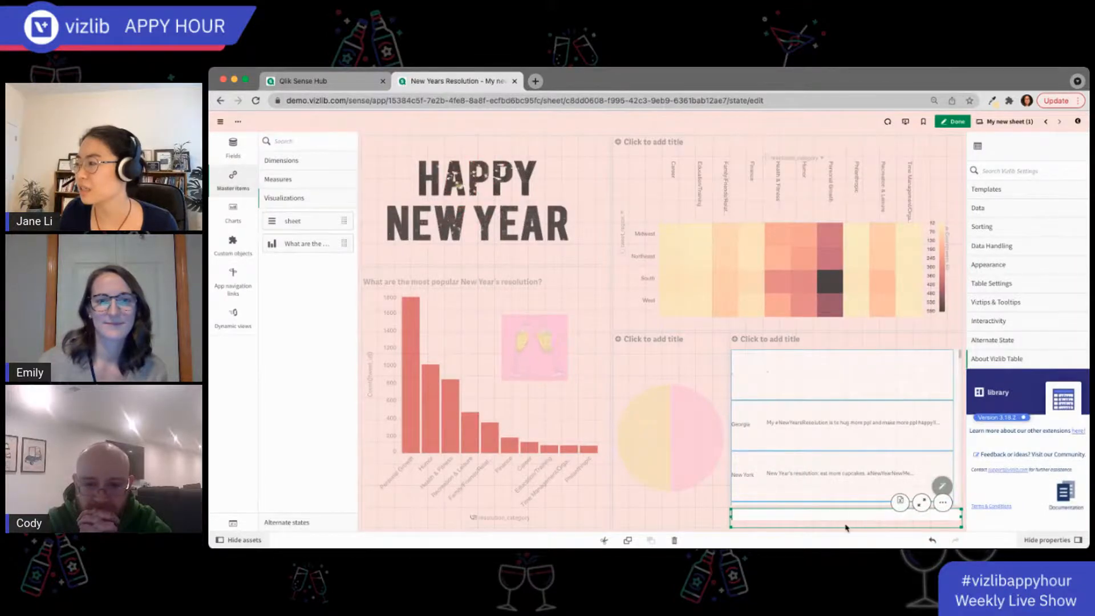
right_click(867, 520)
left_click(880, 535)
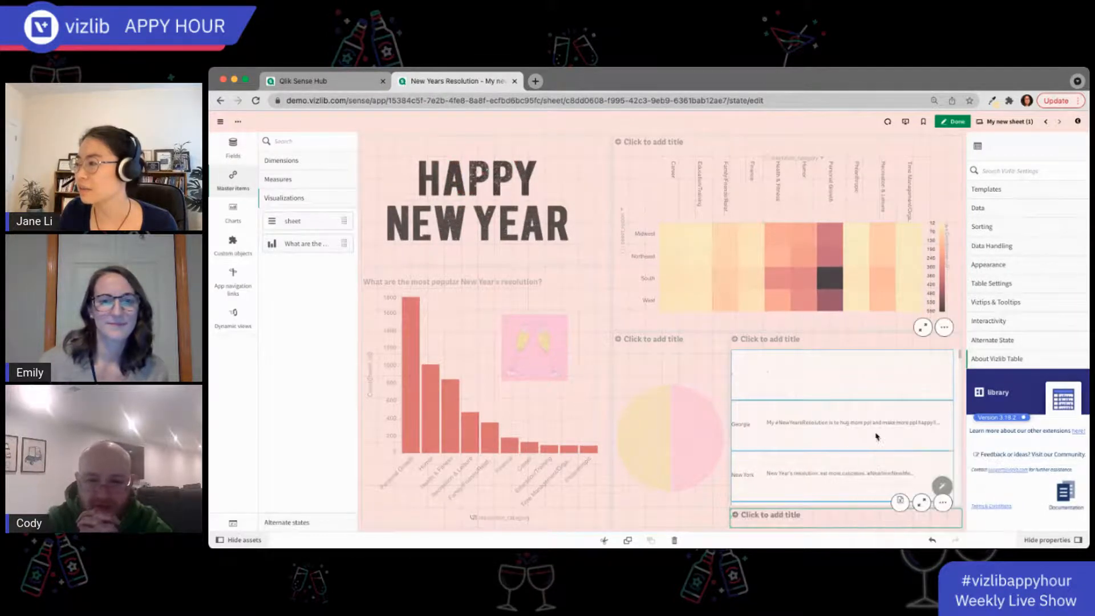
left_click(833, 497)
left_click_drag(847, 506, 847, 527)
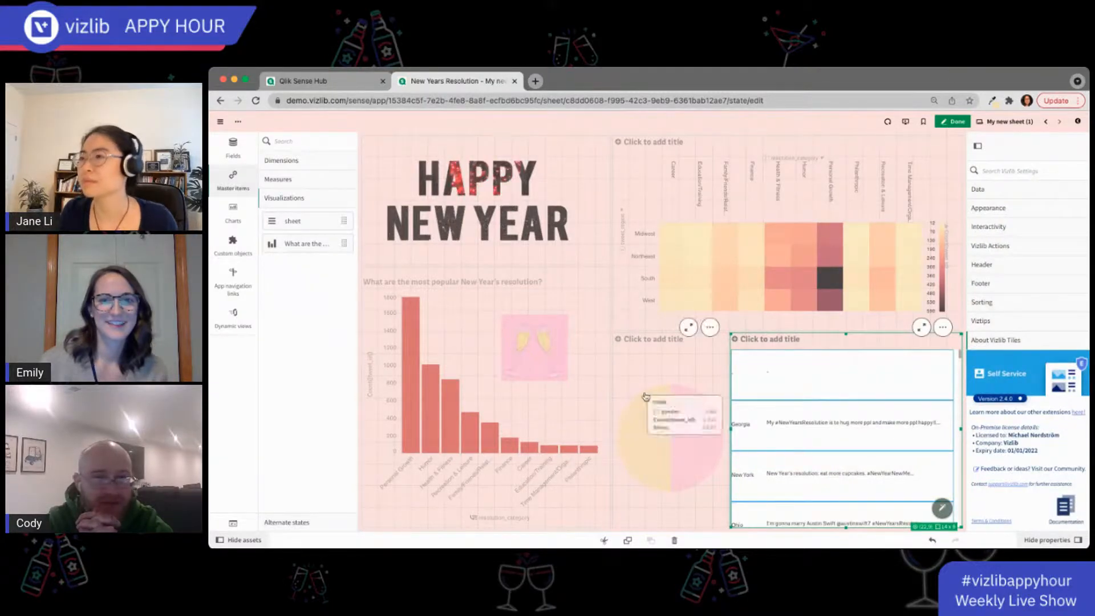
left_click(956, 122)
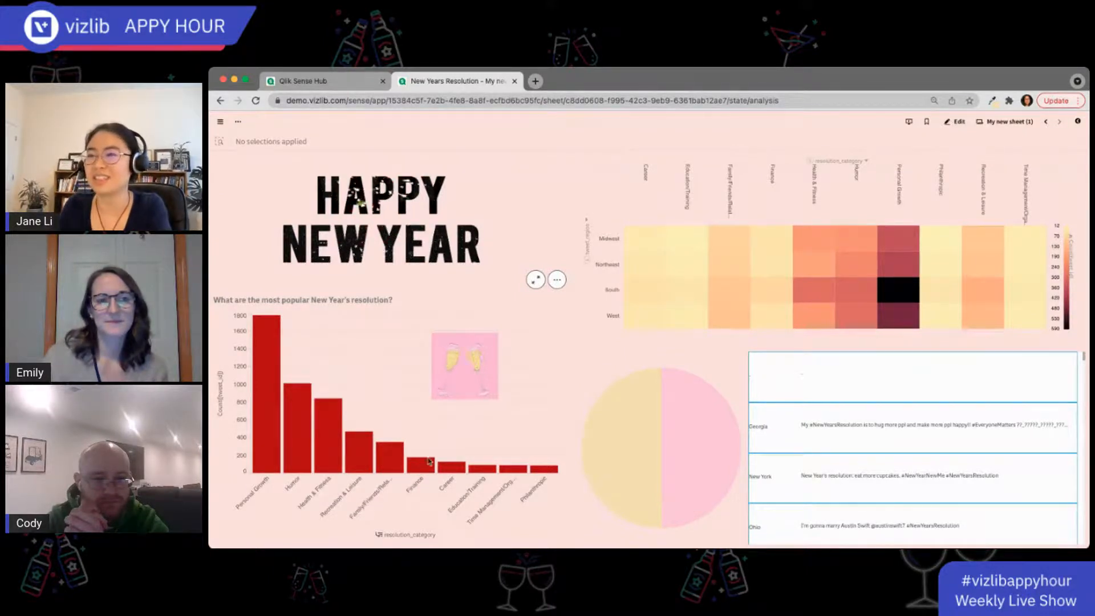
Reload the dashboard page and dismiss the license expiry notice.
left_click(406, 101)
key("Return")
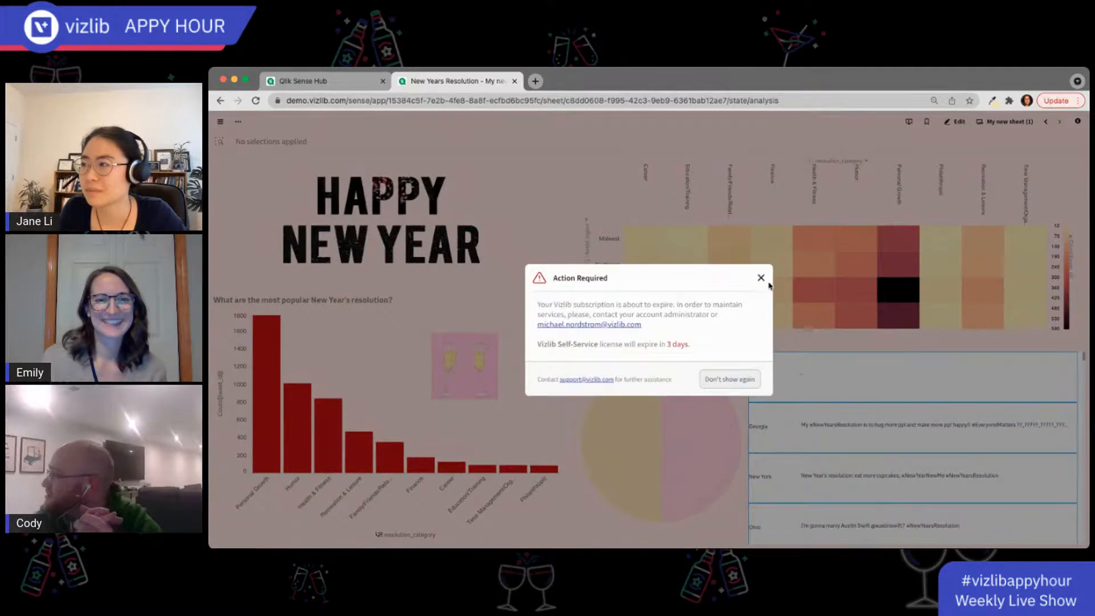
left_click(761, 278)
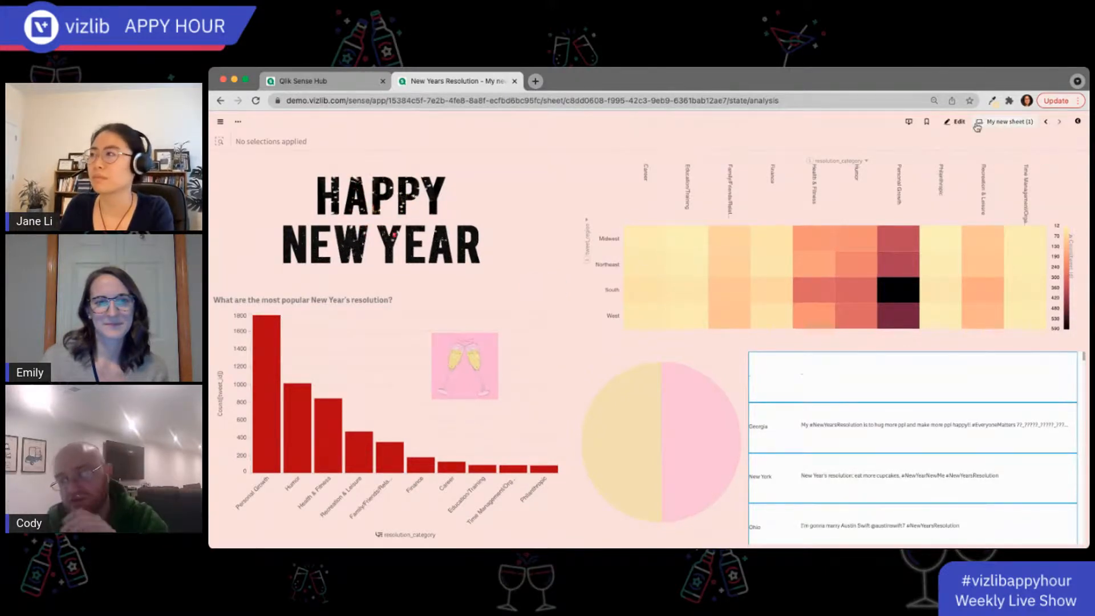
Shorten the combined bar chart object from its upper edge and add a Vizlib Filter in the gap beneath the Happy New Year title.
left_click(960, 122)
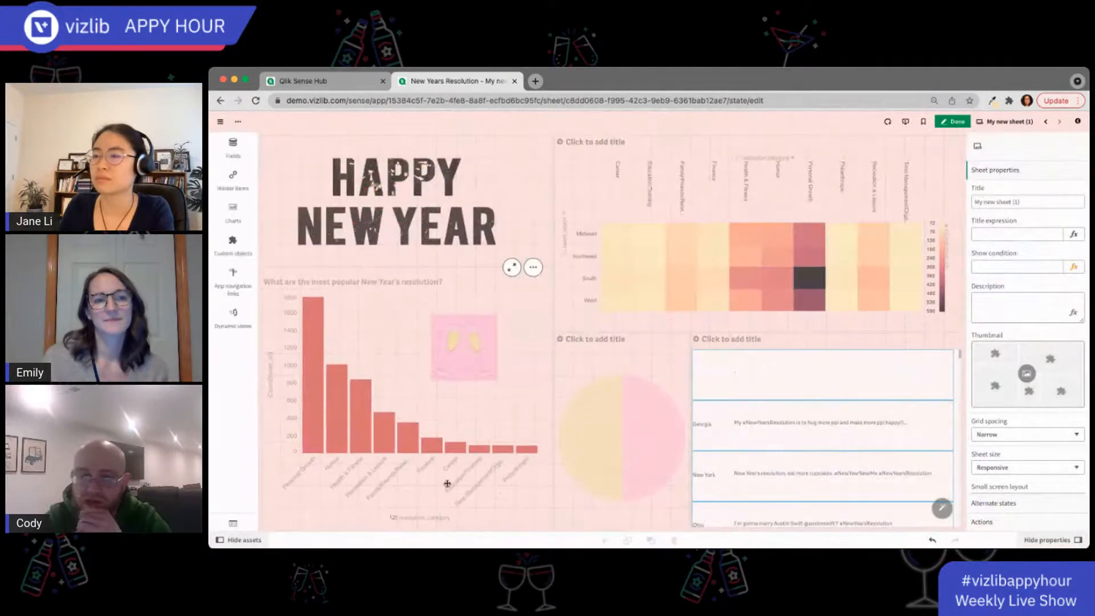
left_click(402, 323)
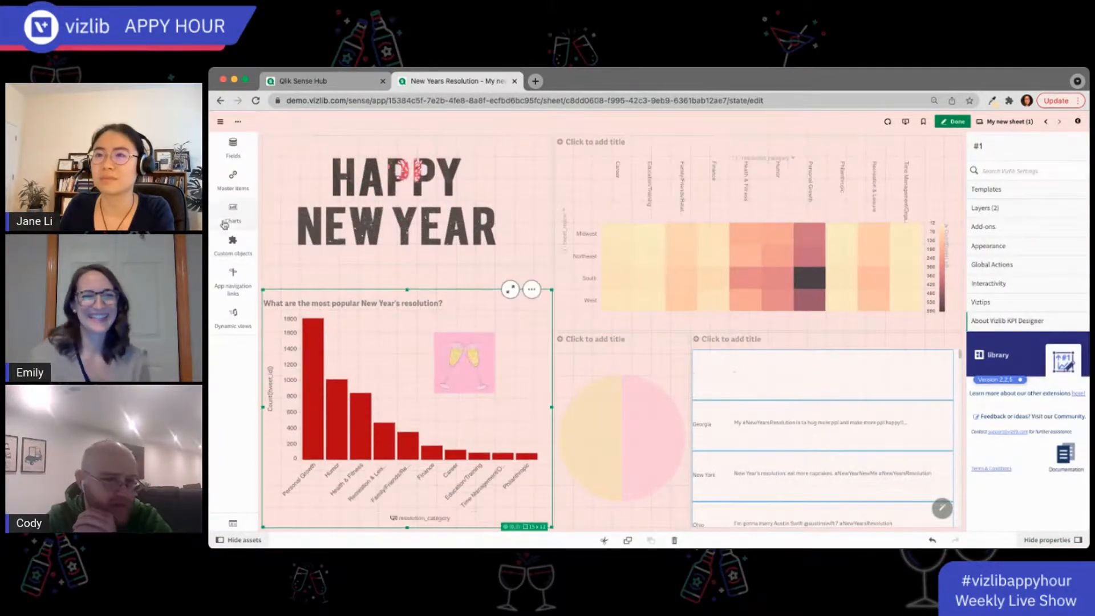
left_click(233, 213)
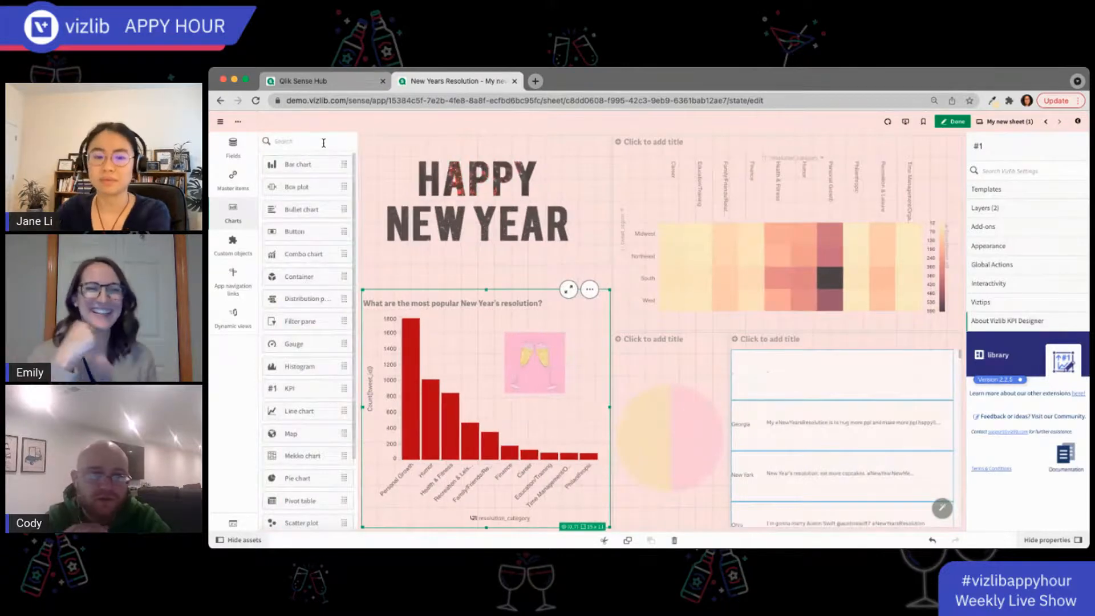
type("filter")
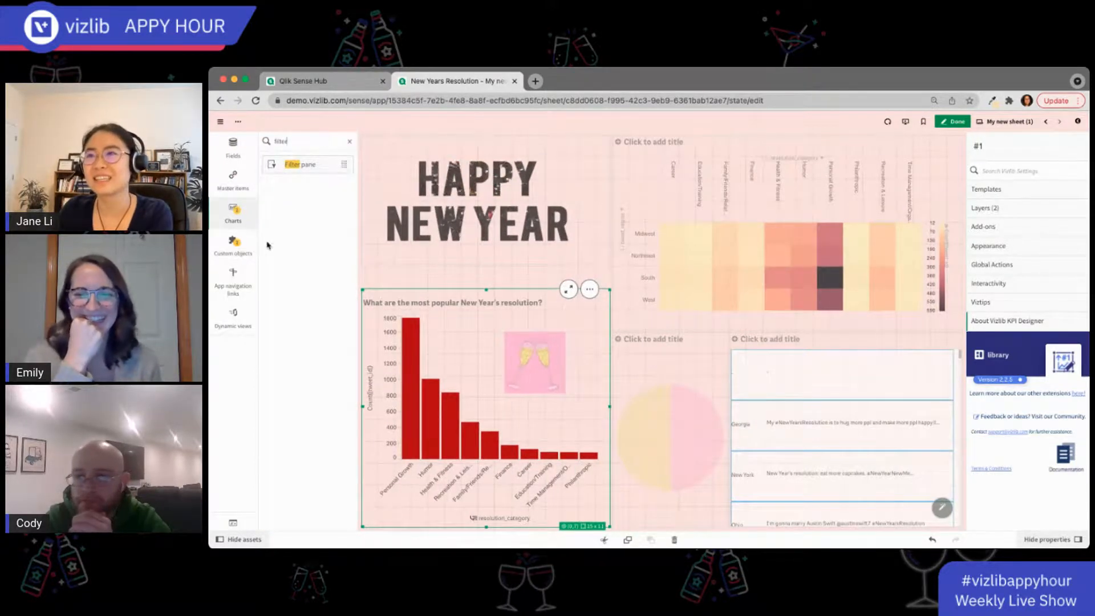
left_click(229, 240)
left_click(321, 197)
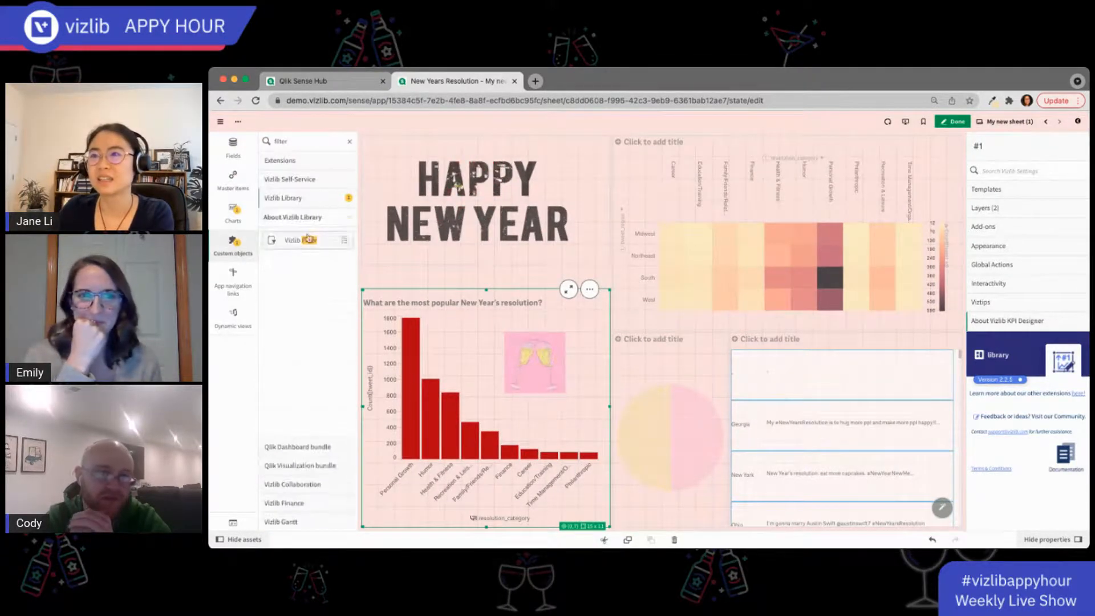
left_click_drag(307, 241, 450, 273)
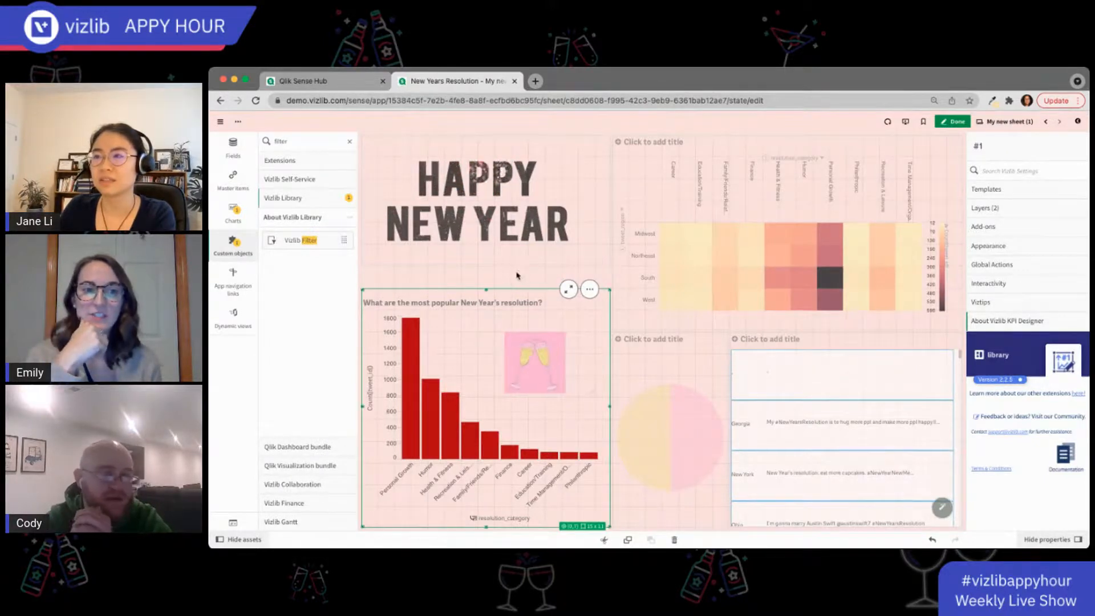
Assign resolution_category as the new filter's dimension and view the sheet outside edit mode.
left_click(493, 285)
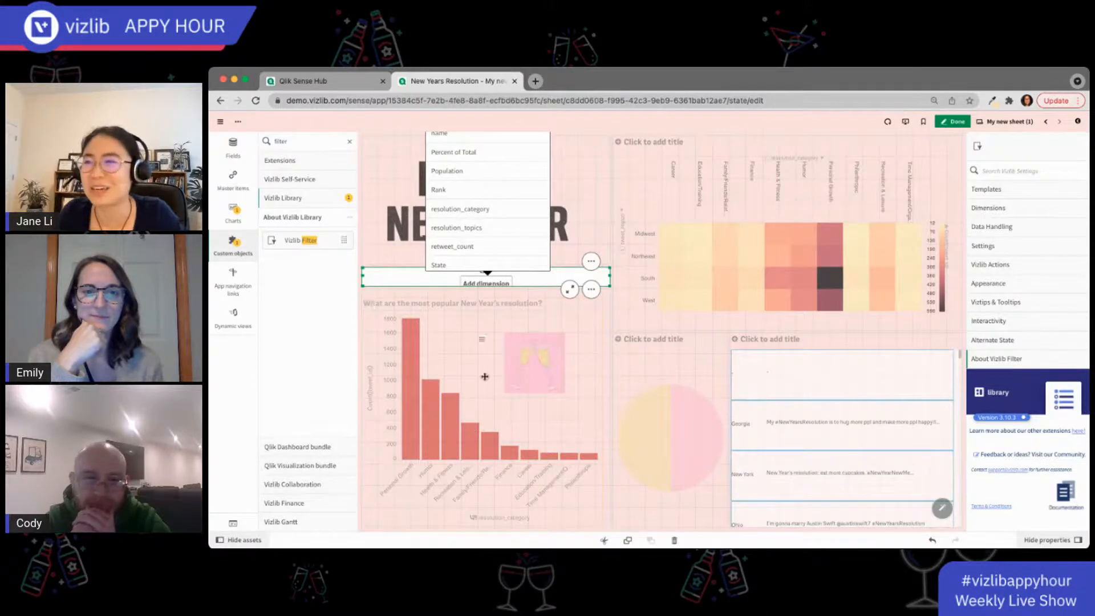
left_click(491, 209)
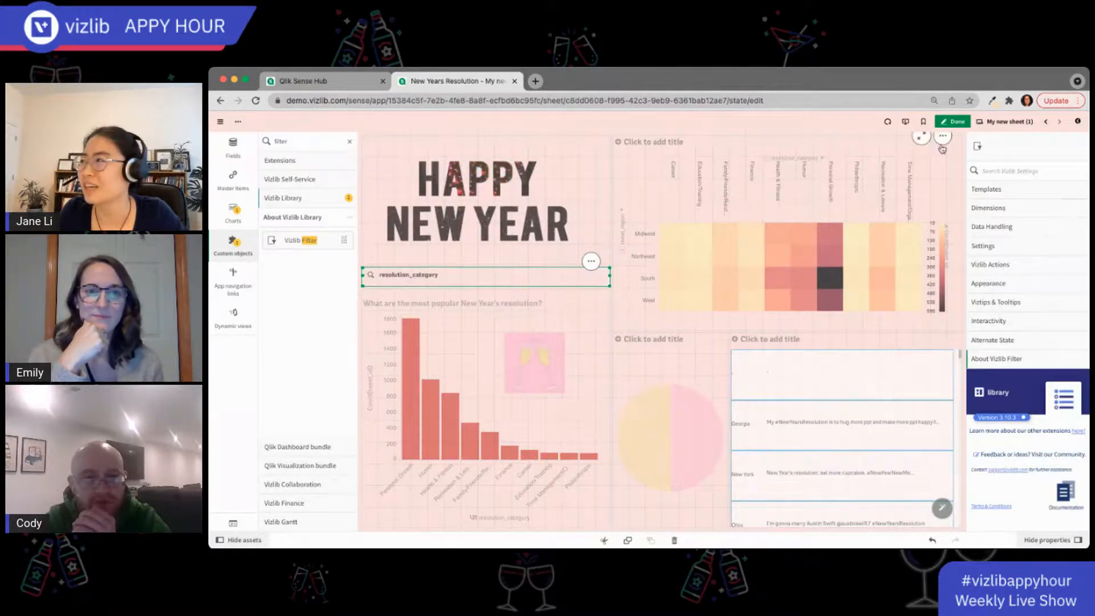
left_click(965, 121)
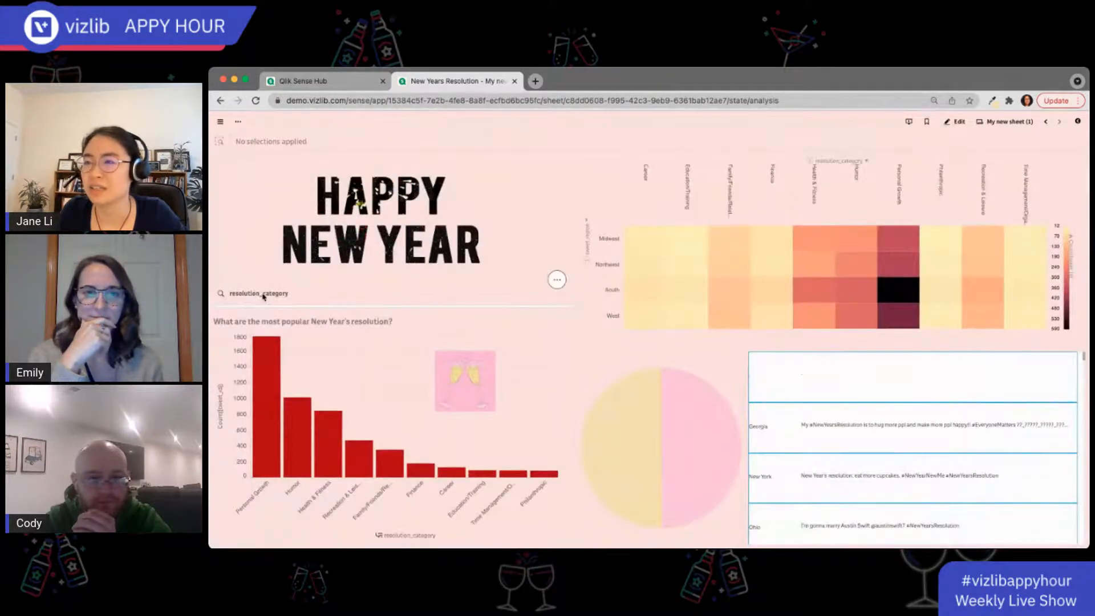
Resize the resolution_category filter beneath the title to be narrower and taller, and view the sheet outside edit mode.
left_click(956, 121)
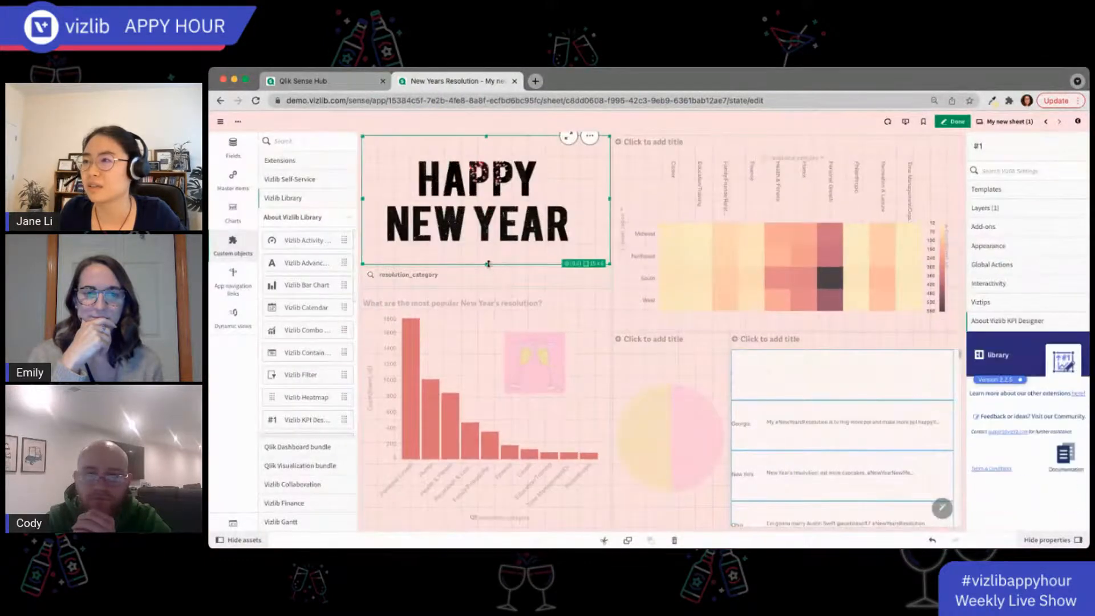
left_click(571, 276)
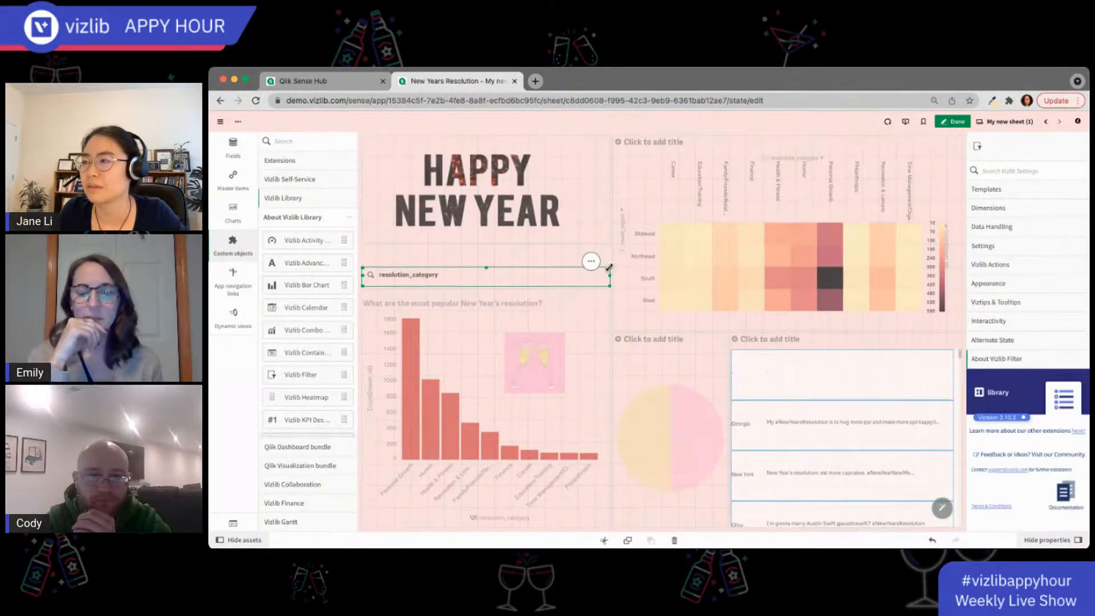
left_click_drag(612, 268, 493, 245)
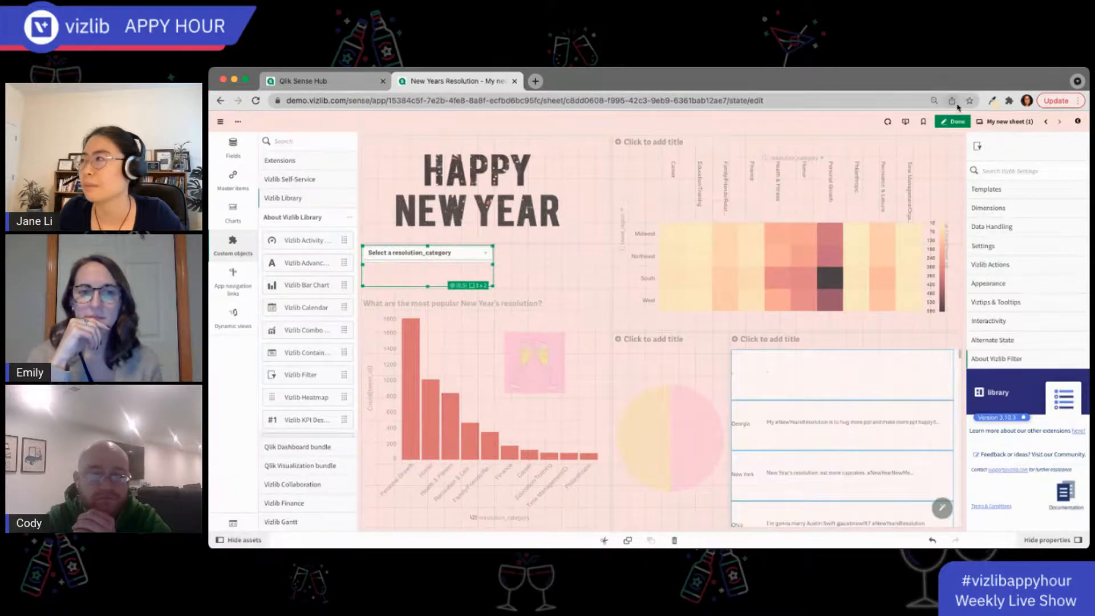
left_click(958, 122)
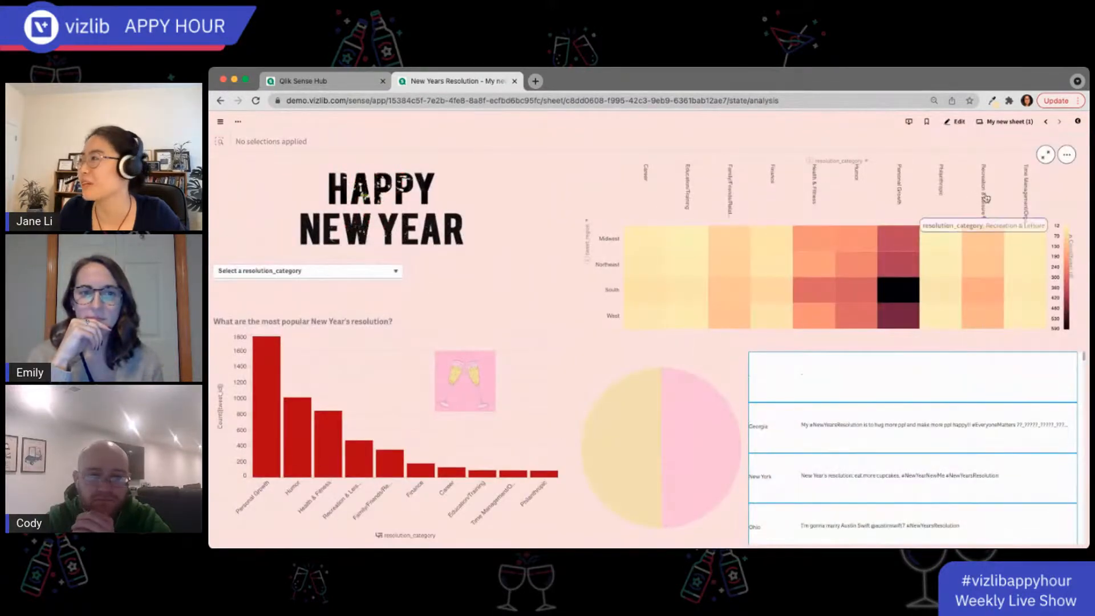
Select the Finance category in the heatmap and browse the matching tweets in the tiles object.
left_click(774, 180)
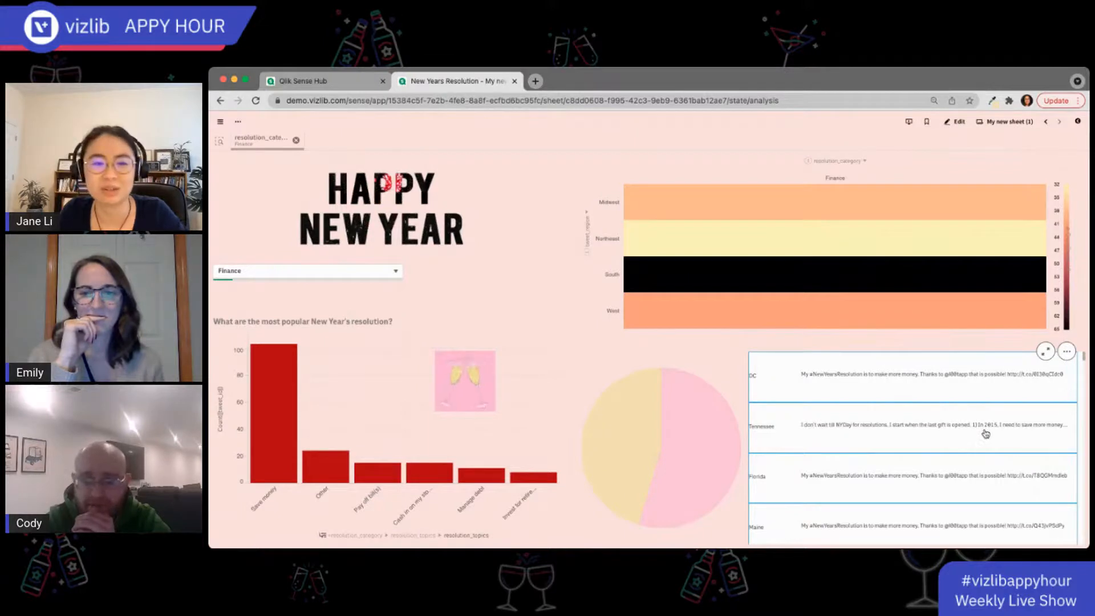
scroll(983, 435, "down", 1)
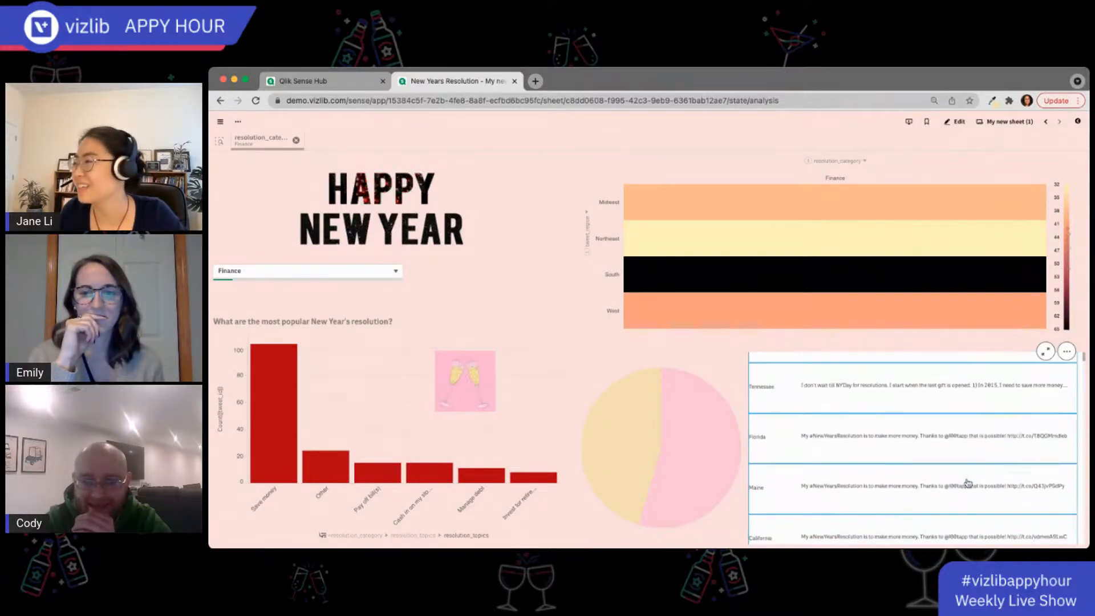
scroll(969, 487, "down", 1)
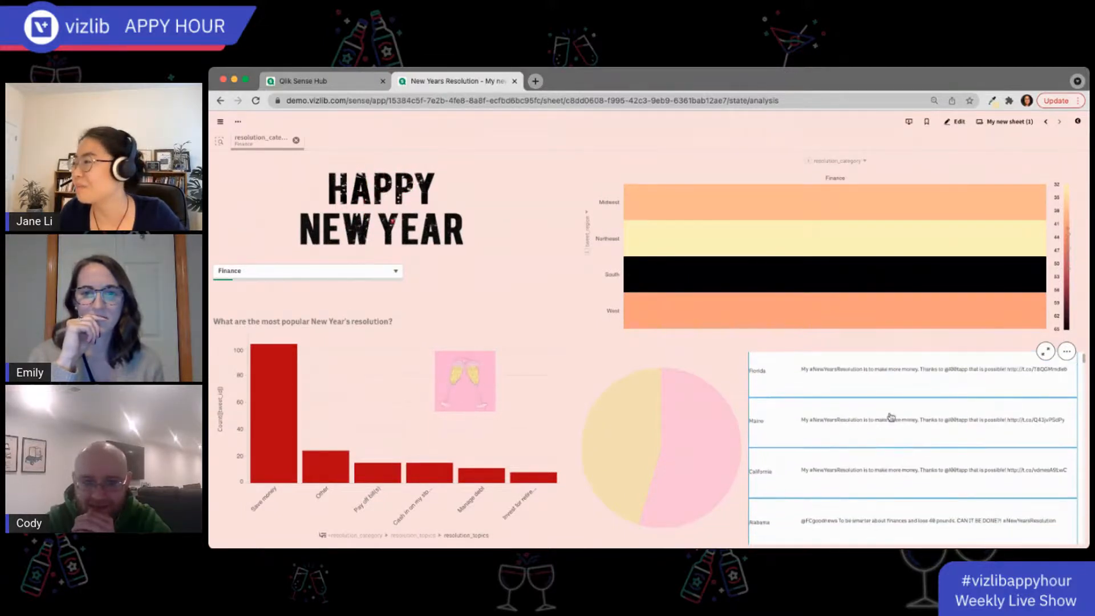
scroll(958, 479, "down", 1)
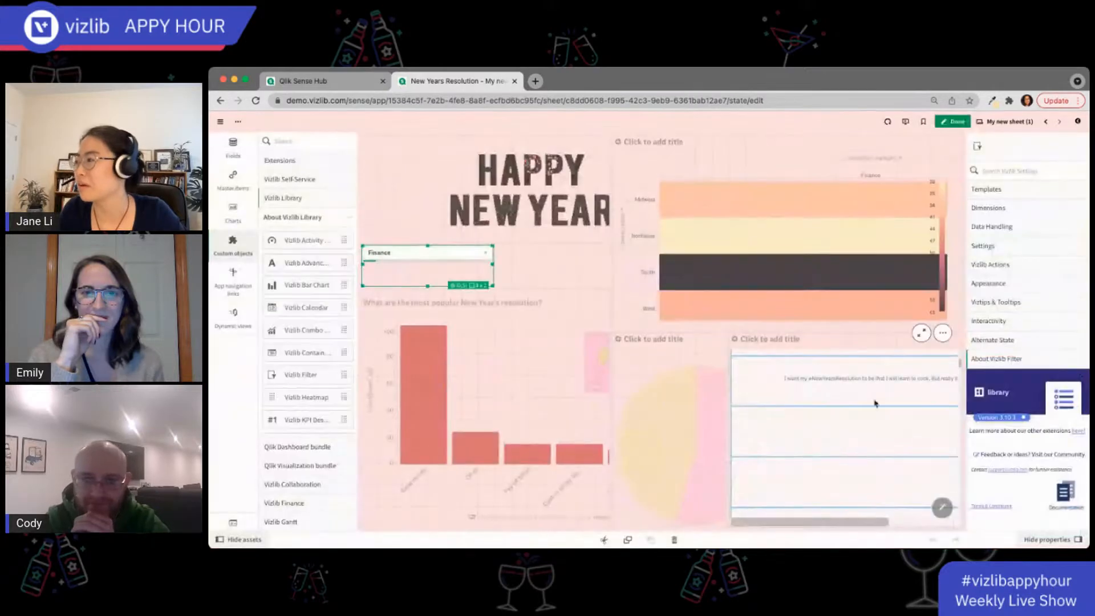
Adjust the tweet text layer's box in the tile layout of the resolution tiles object.
left_click(873, 391)
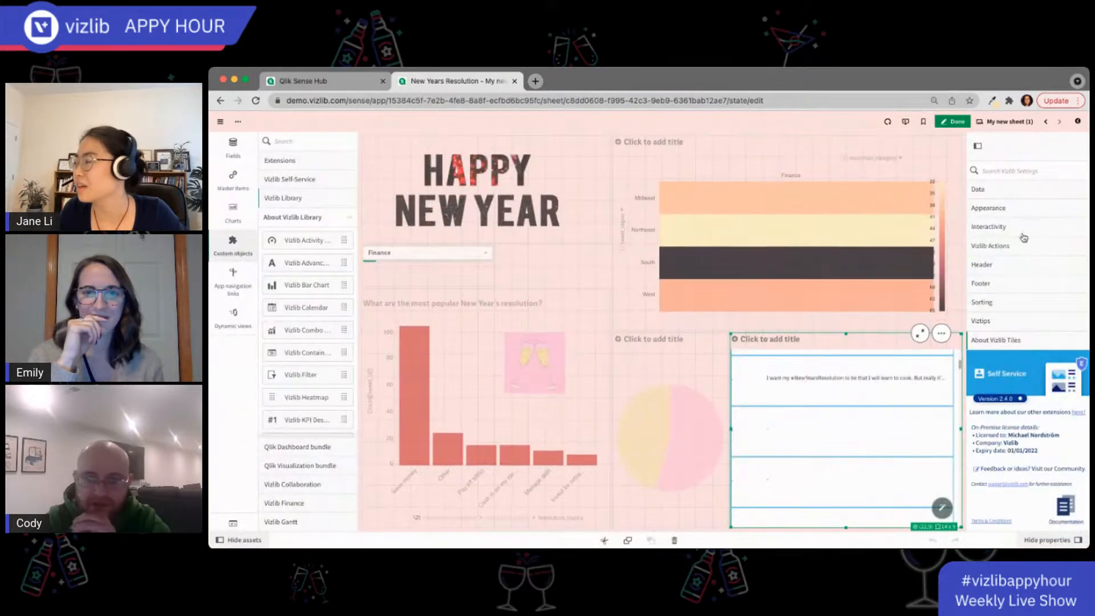
left_click(989, 208)
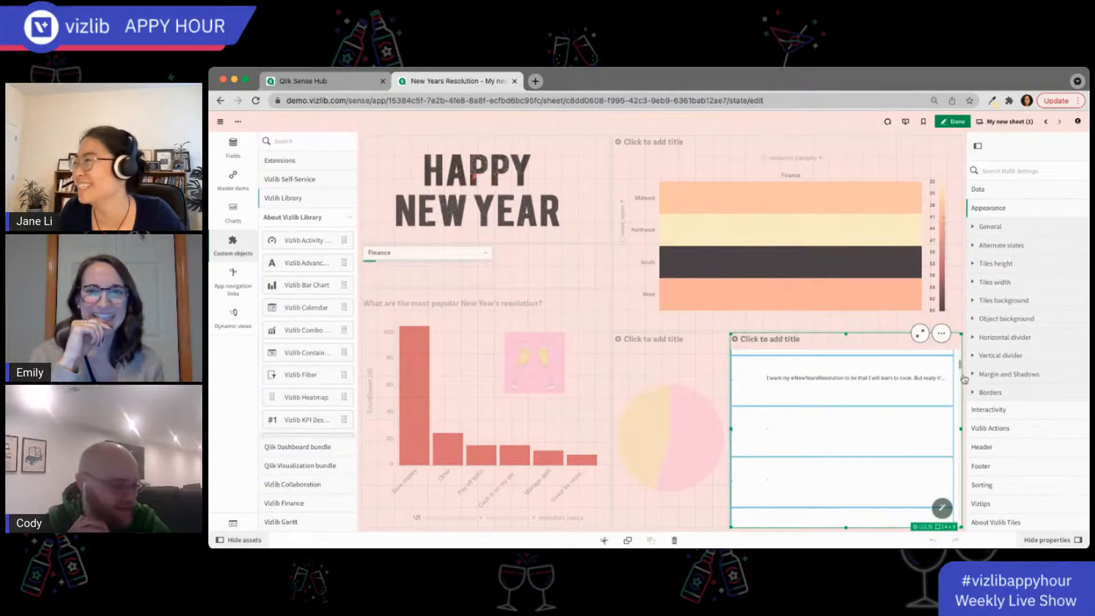
left_click(949, 508)
left_click_drag(870, 367, 836, 377)
left_click(882, 490)
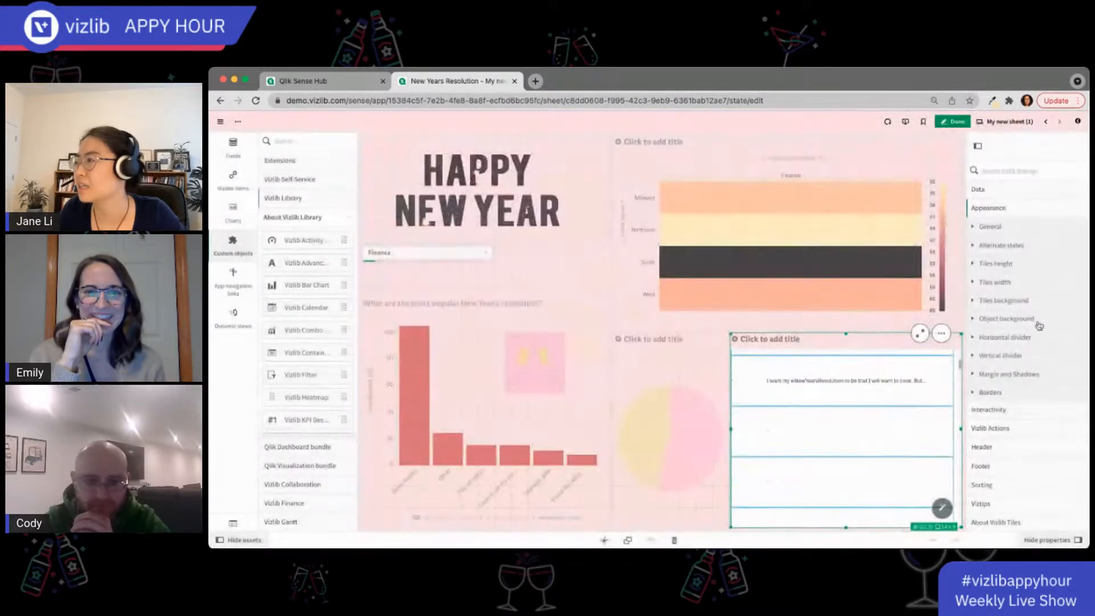
Set the line truncating mode of the tiles' only(text) measure to Dynamic and leave edit mode.
left_click(1023, 191)
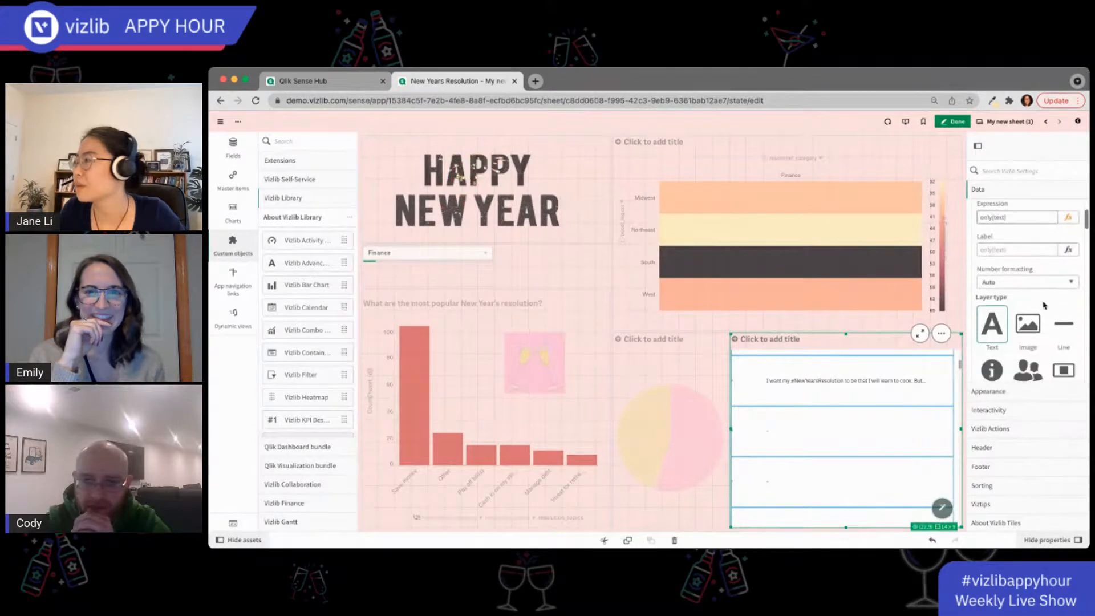
scroll(1045, 305, "down", 5)
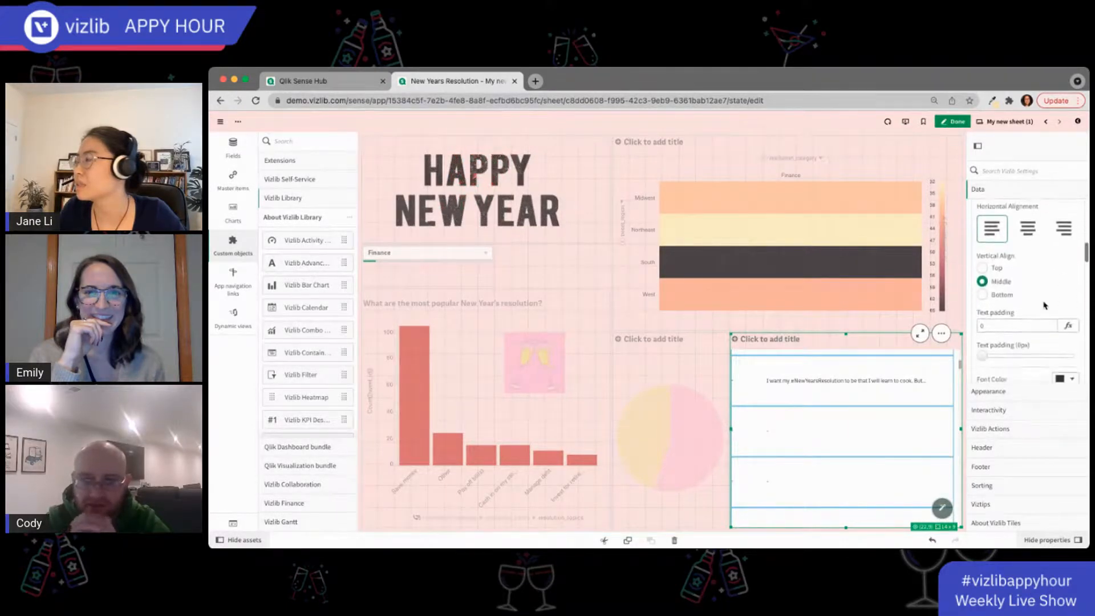
scroll(1045, 305, "up", 4)
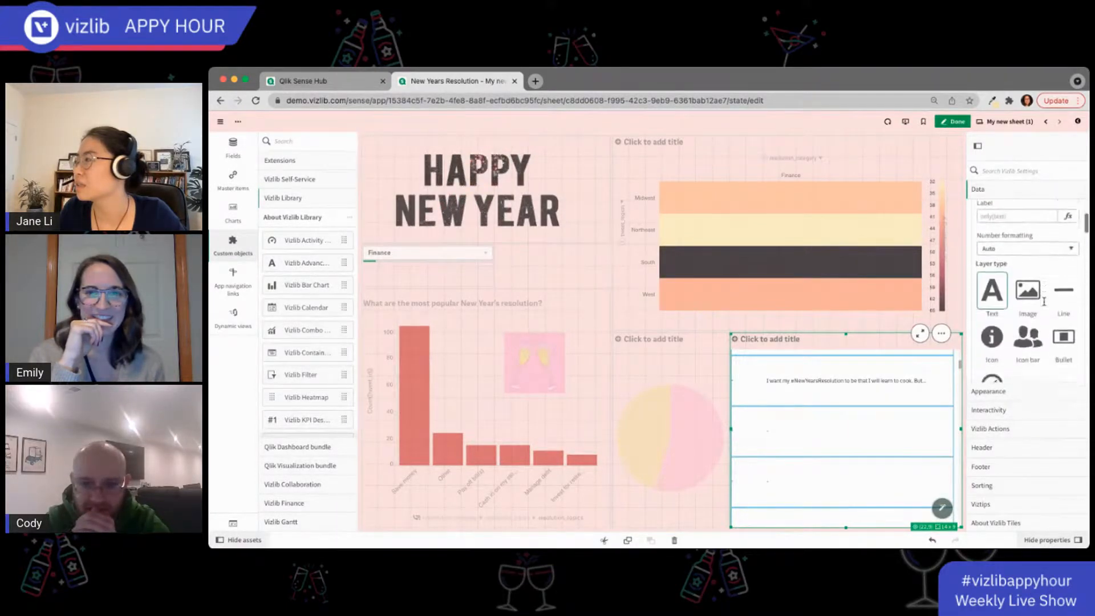
scroll(1044, 301, "up", 3)
left_click(1022, 222)
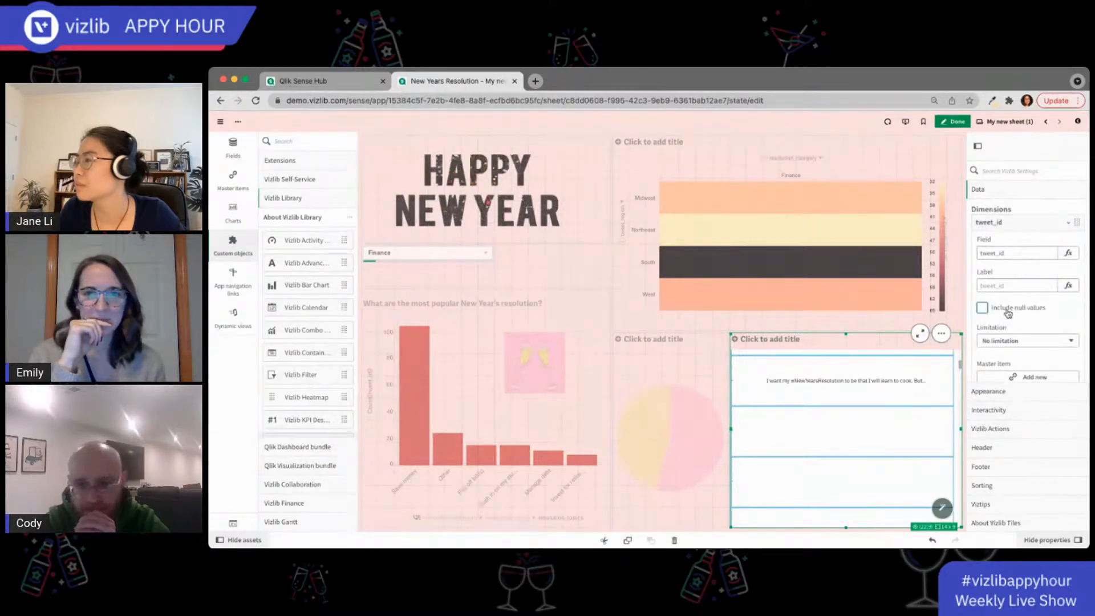
left_click(1031, 218)
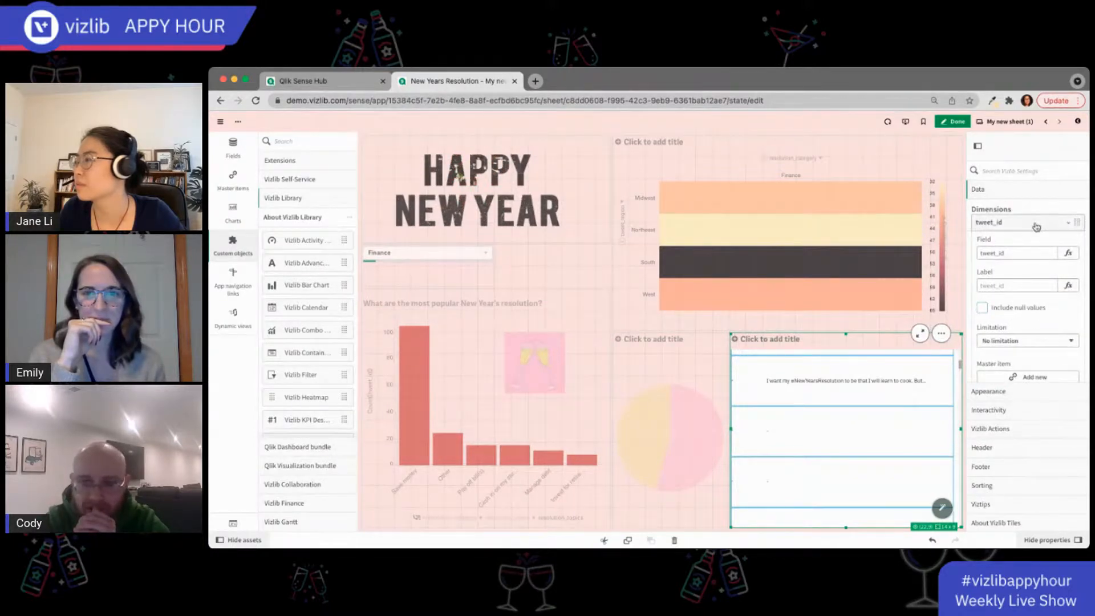
scroll(1038, 332, "down", 6)
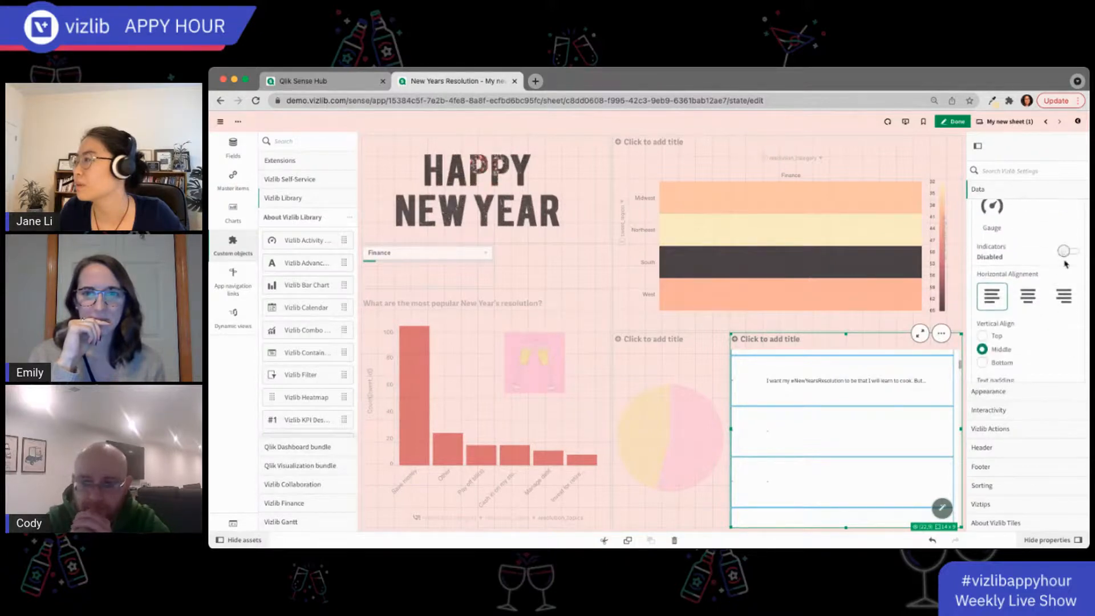
scroll(1048, 299, "down", 2)
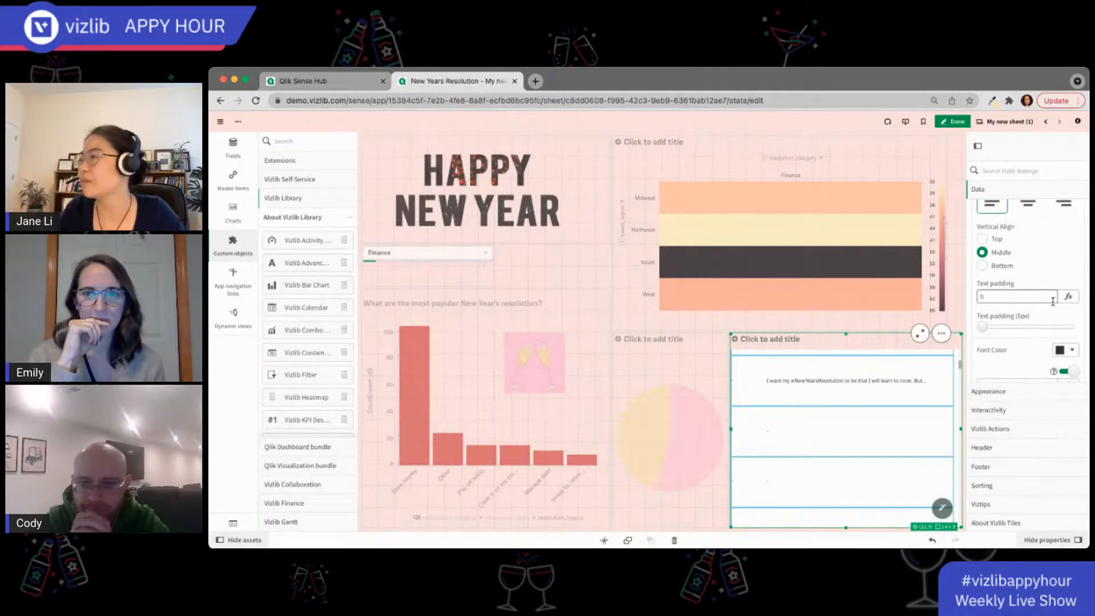
scroll(1053, 300, "down", 5)
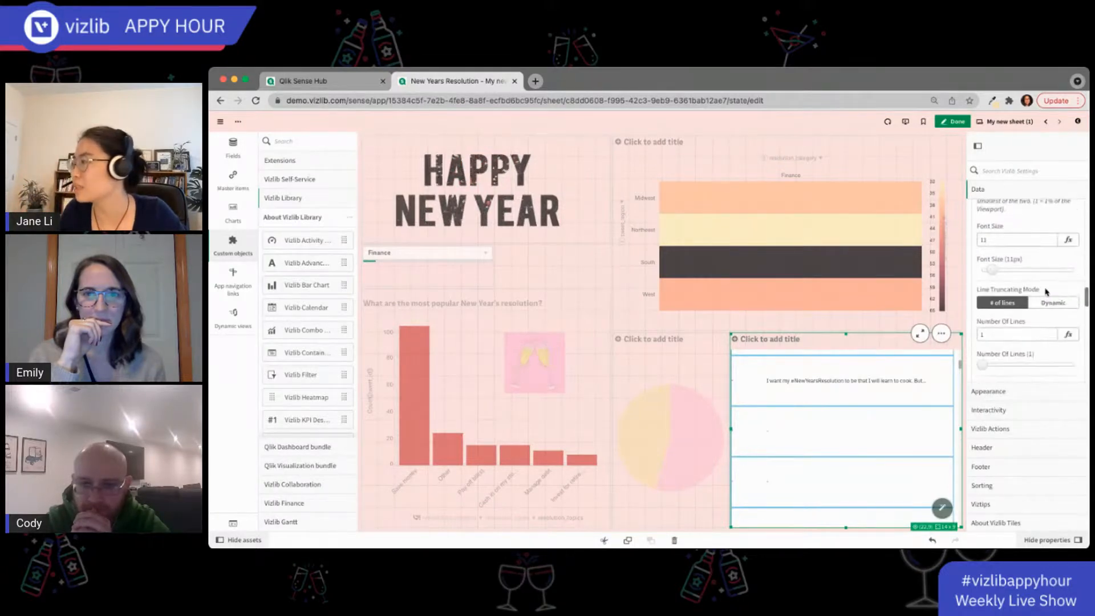
left_click(1052, 304)
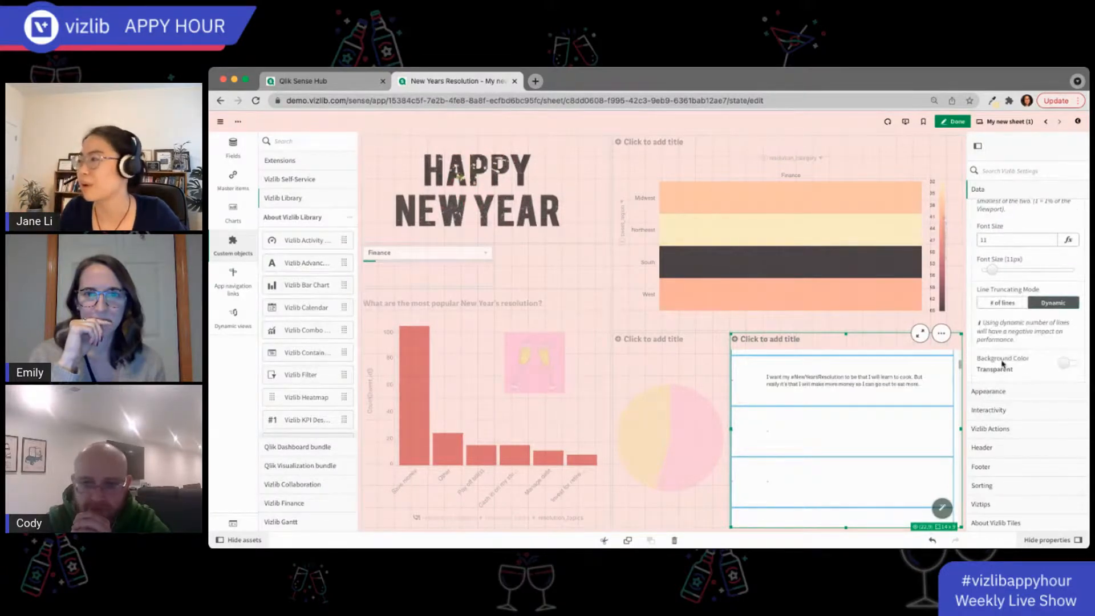
left_click(970, 123)
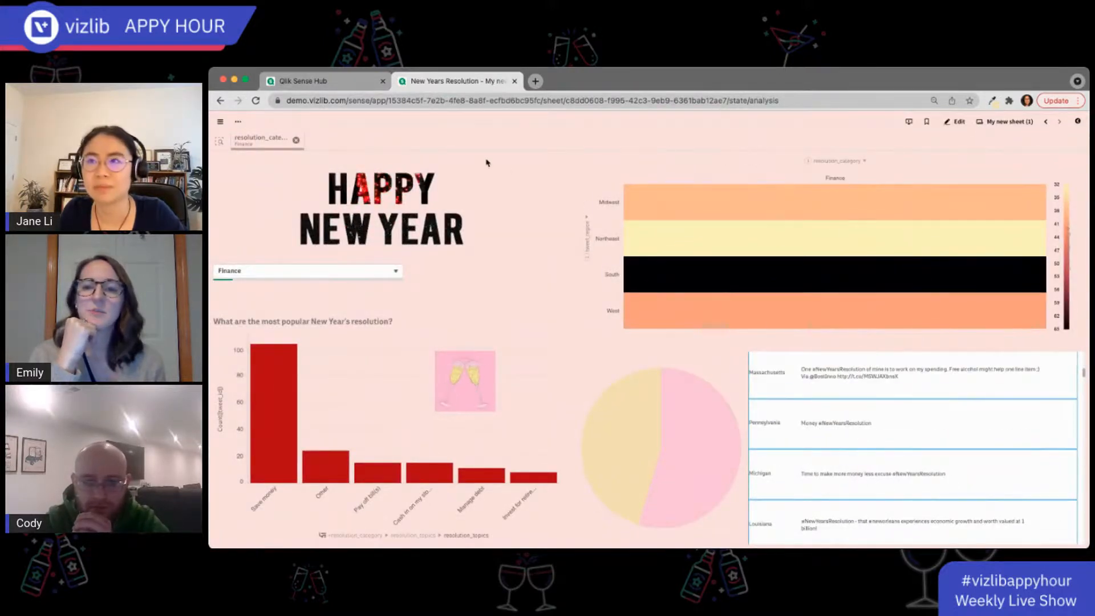
Clear the Finance selection and turn off Read only for the MasterItem 2 layer of the combined bar chart object.
left_click(296, 140)
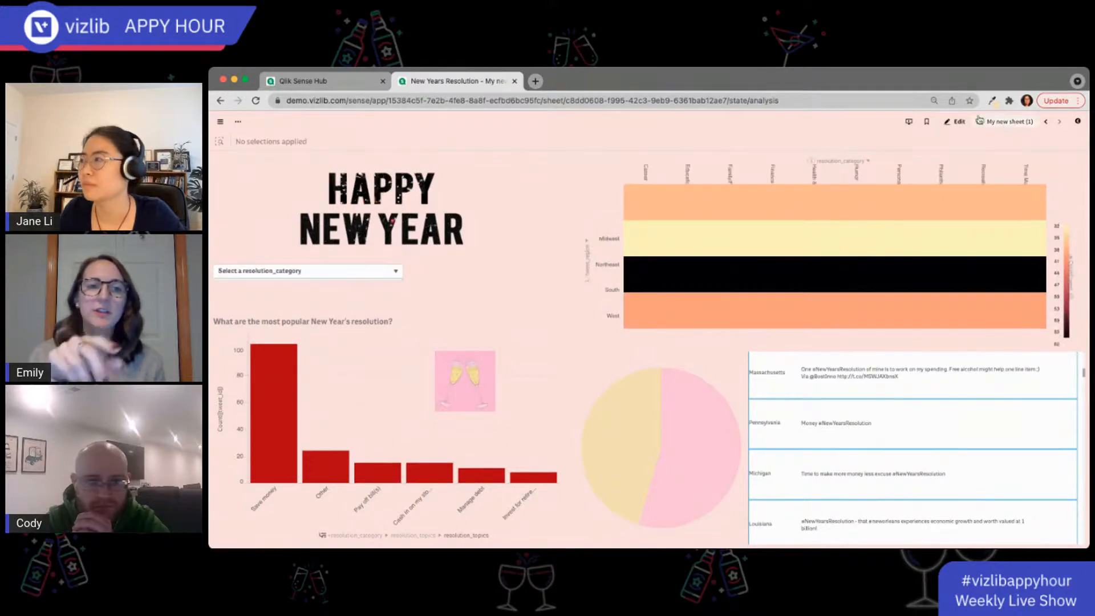
left_click(956, 123)
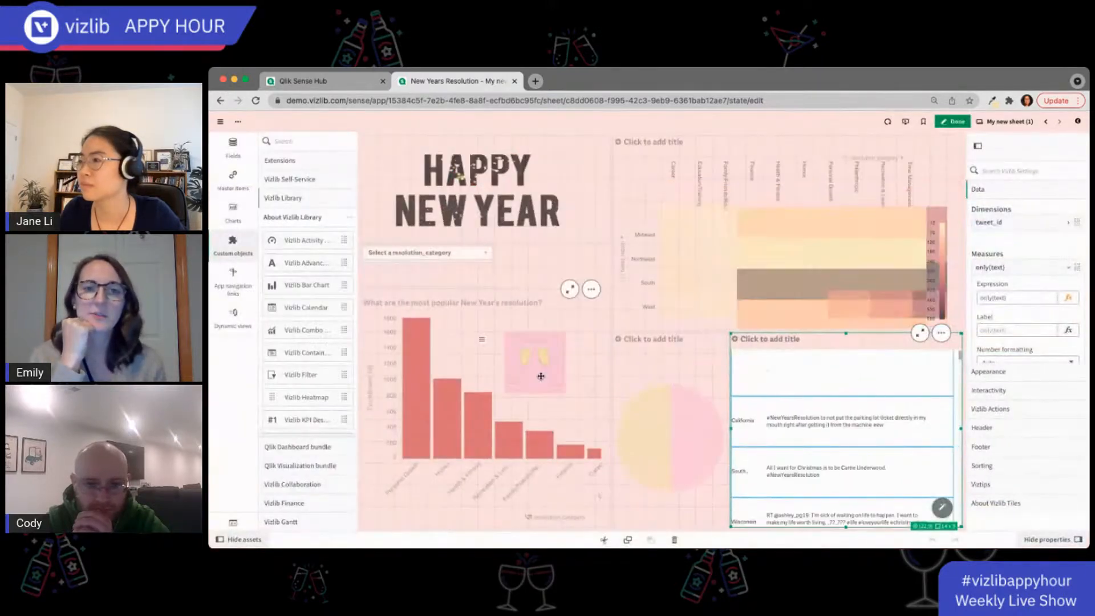
left_click(536, 326)
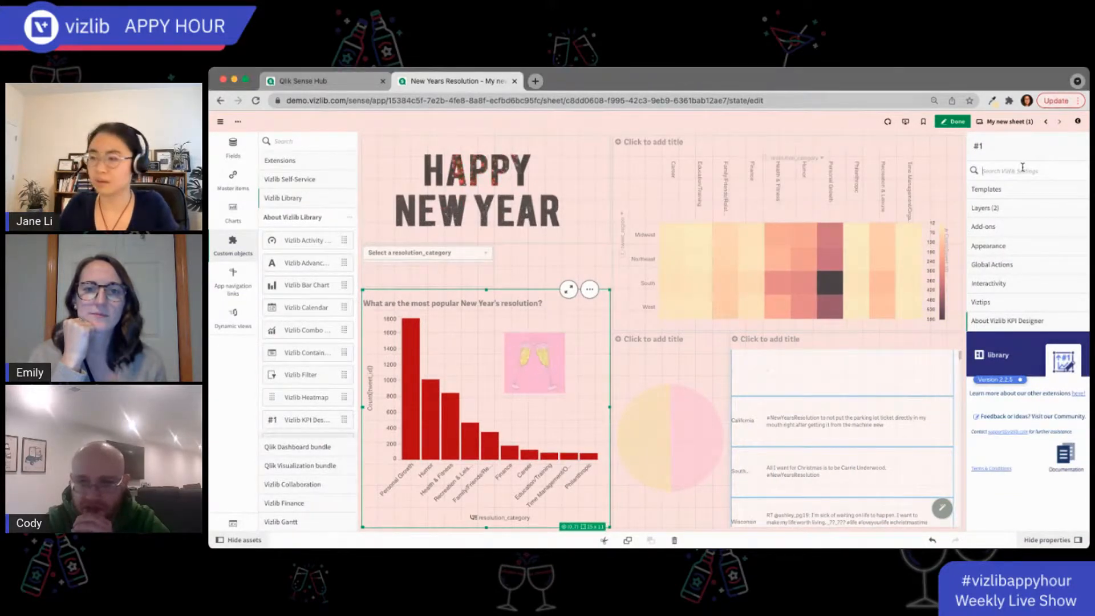
type("read only")
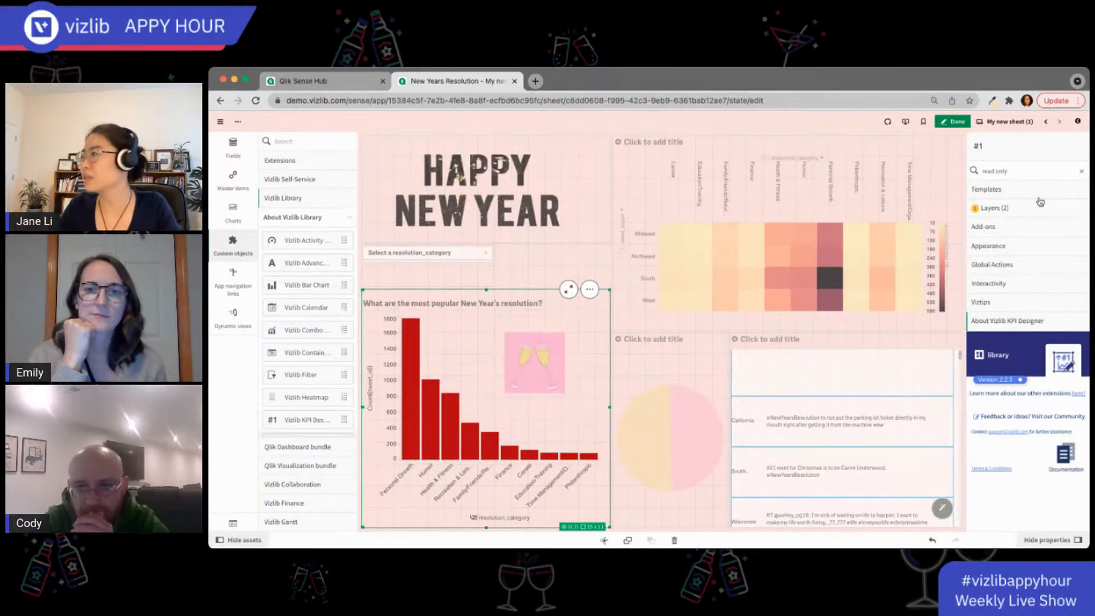
left_click(1039, 197)
left_click(1011, 409)
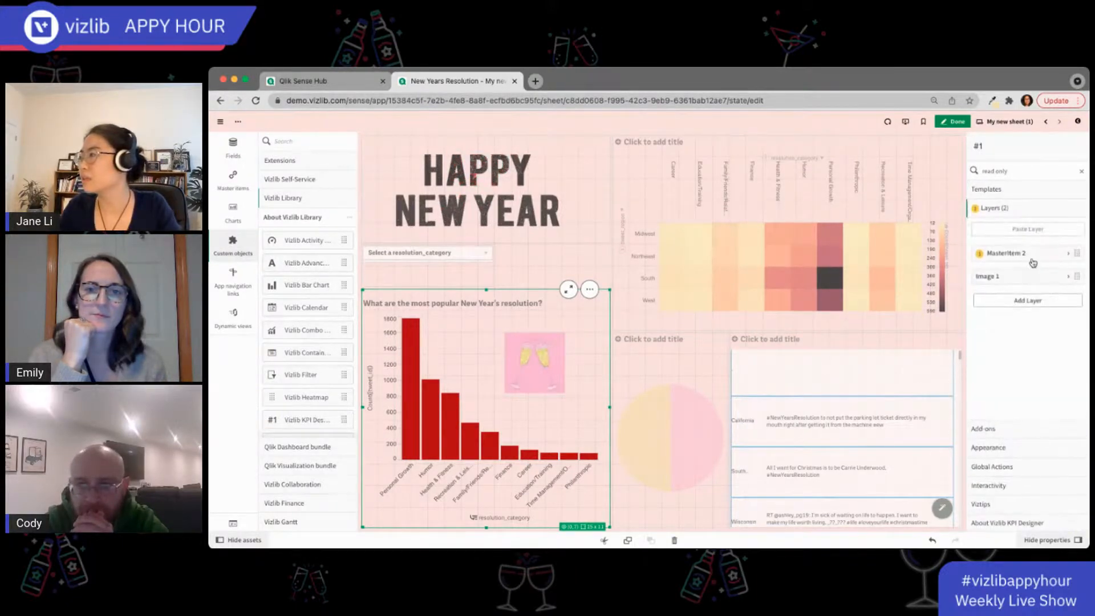
left_click(1048, 299)
scroll(1038, 308, "down", 3)
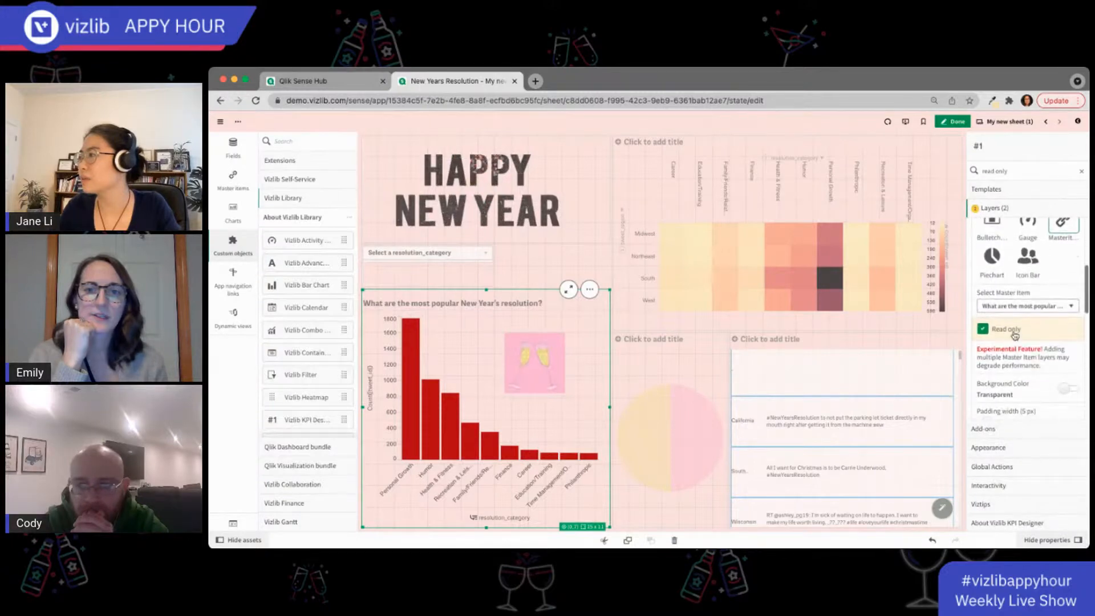
left_click(952, 123)
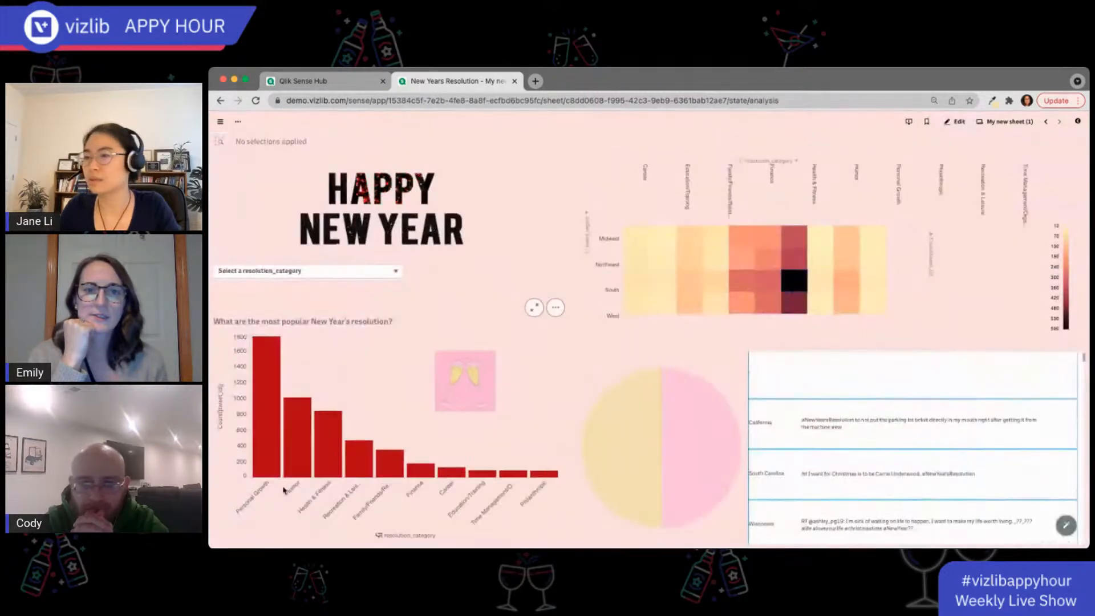
Test selecting the Health & Fitness bar in the bar chart and clear the selection again.
left_click(332, 436)
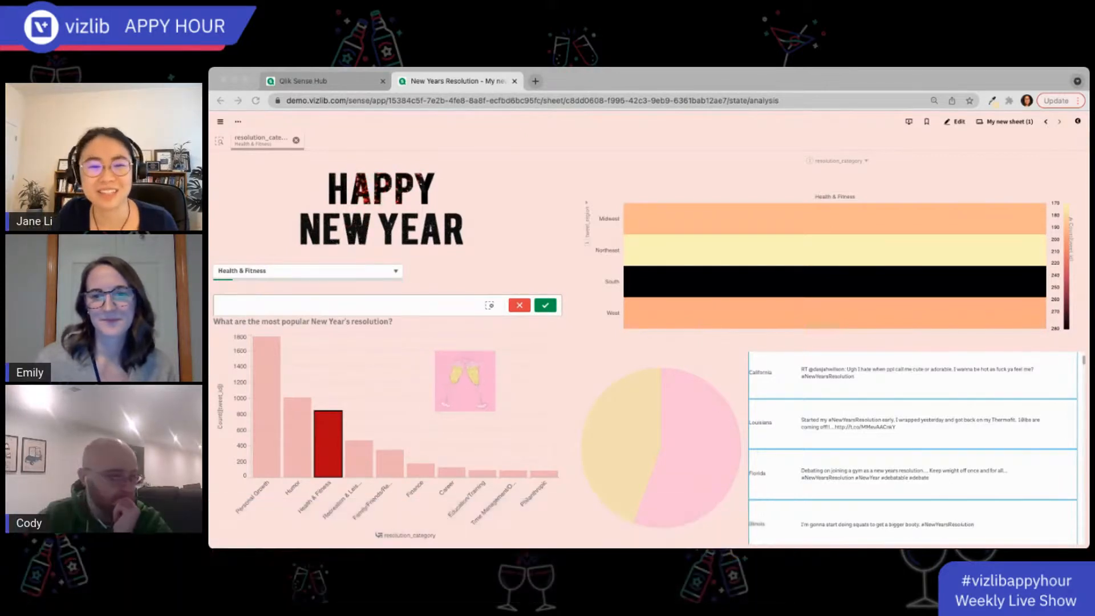
left_click(296, 142)
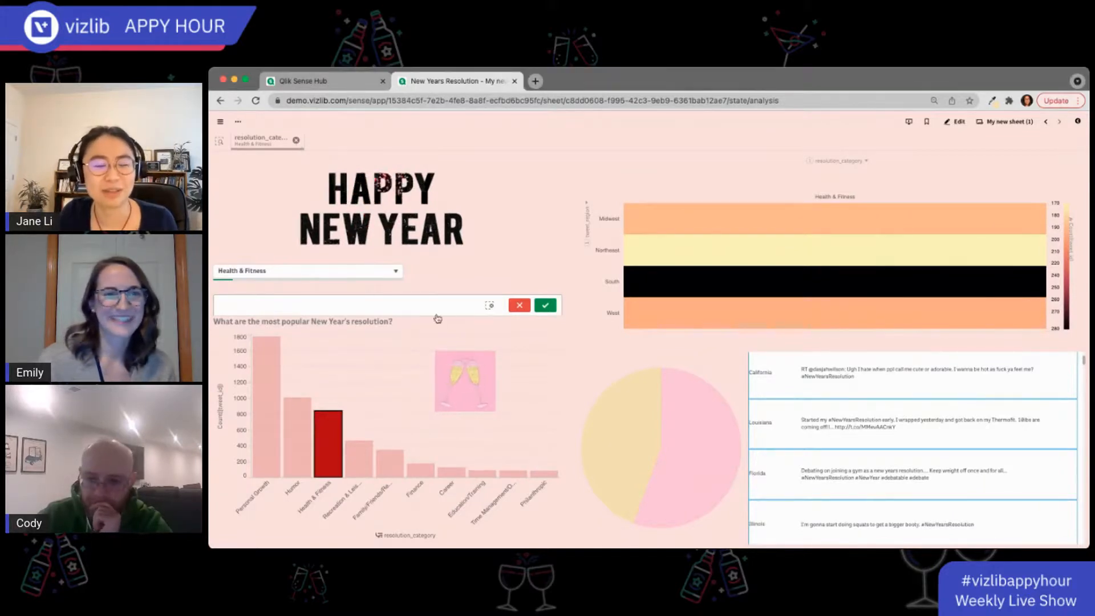
left_click(297, 140)
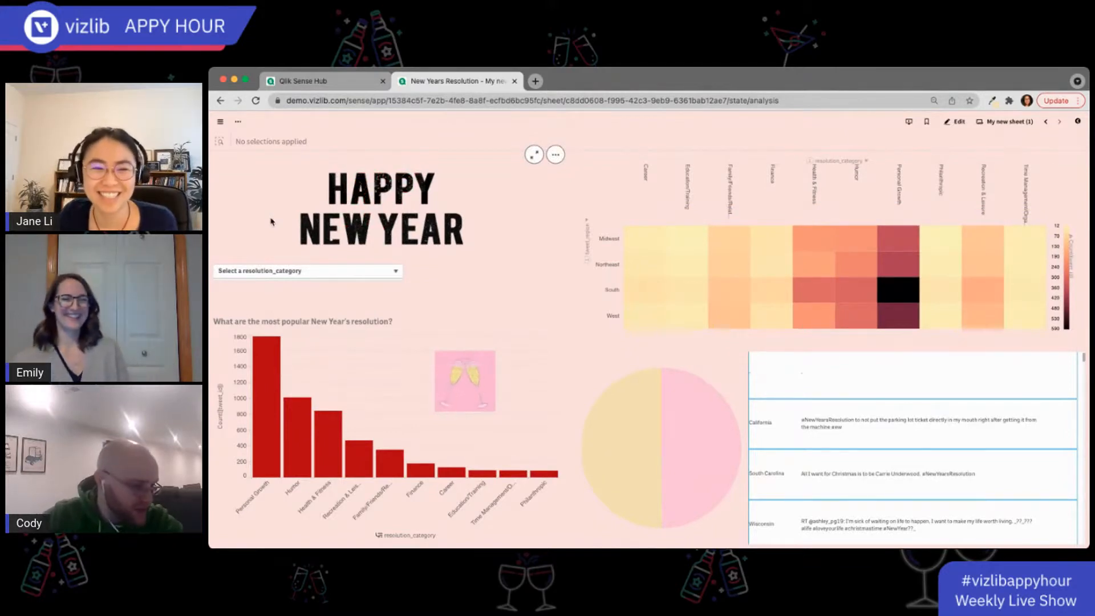
Browse the unfiltered tweets in the resolution tiles object.
scroll(872, 433, "down", 10)
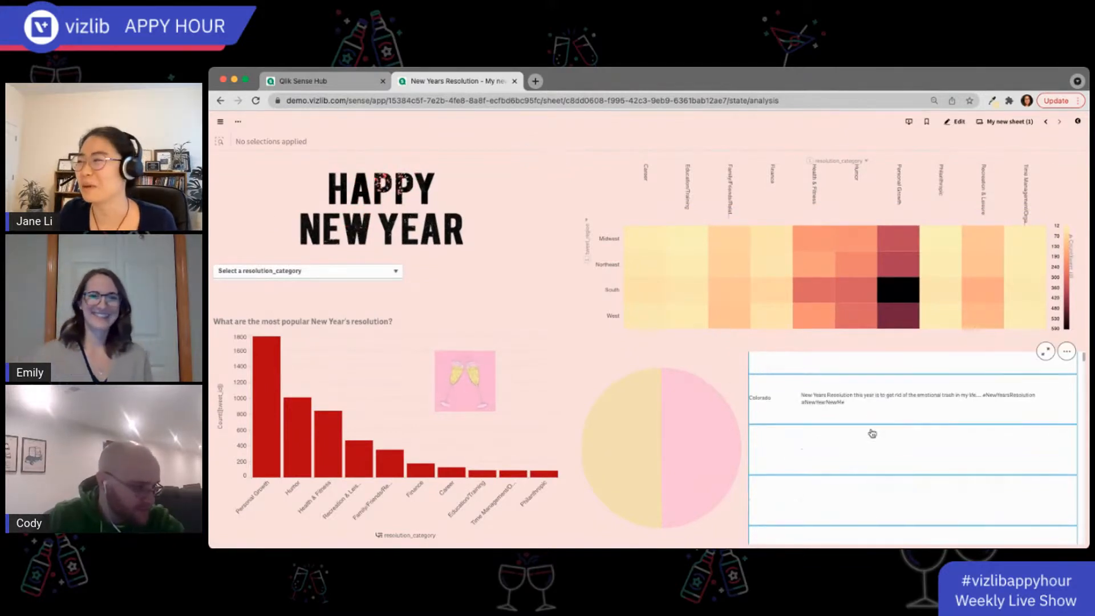
scroll(871, 432, "up", 5)
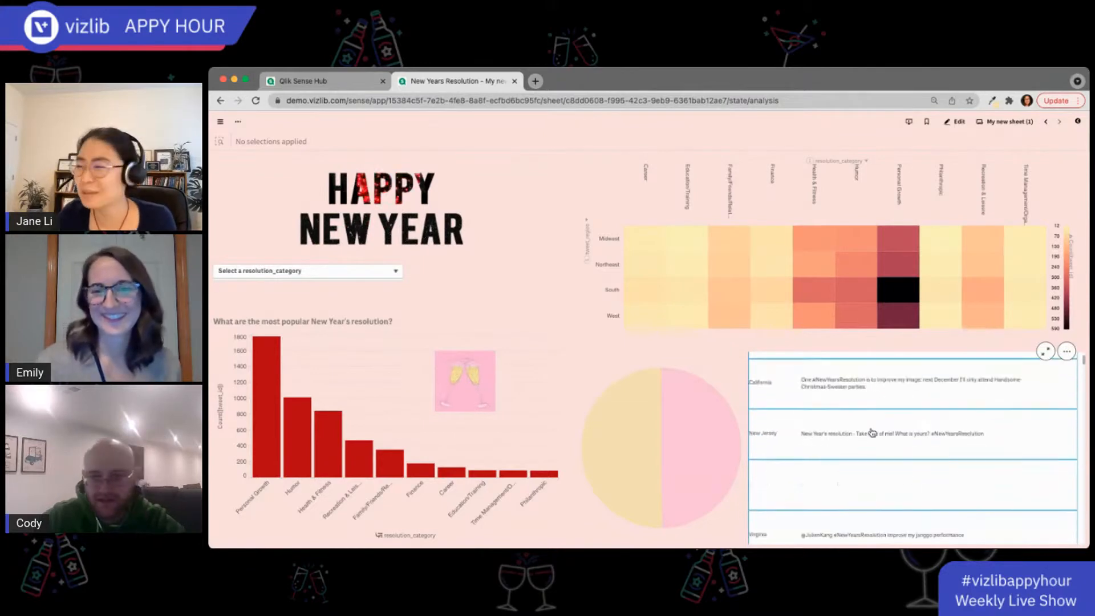
scroll(829, 458, "down", 3)
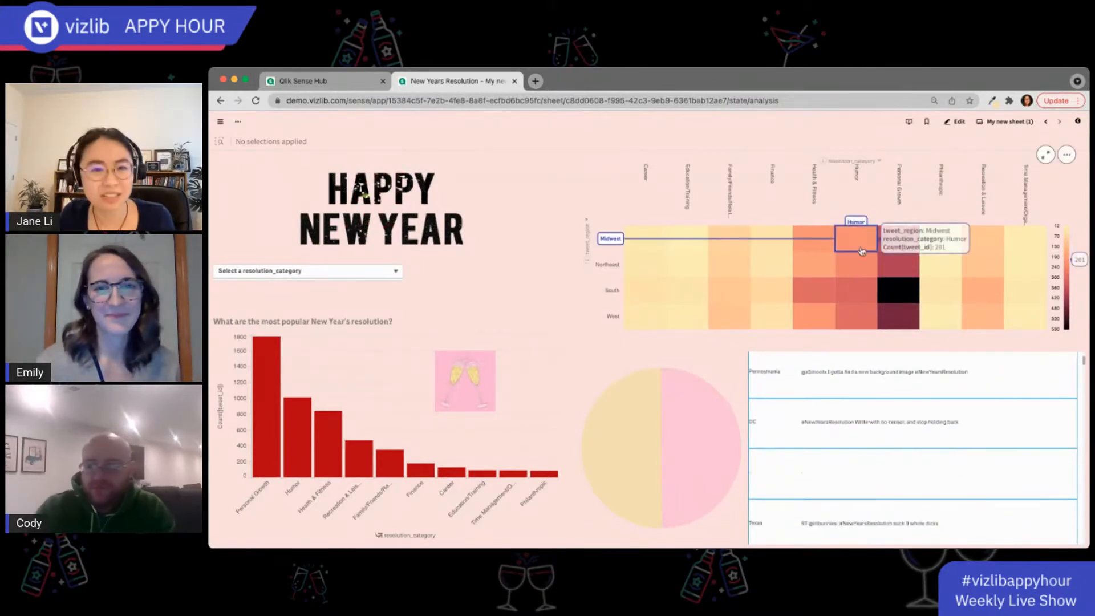
Filter the dashboard to the female slice of the gender pie chart, then clear the gender selection.
mouse_move(645, 282)
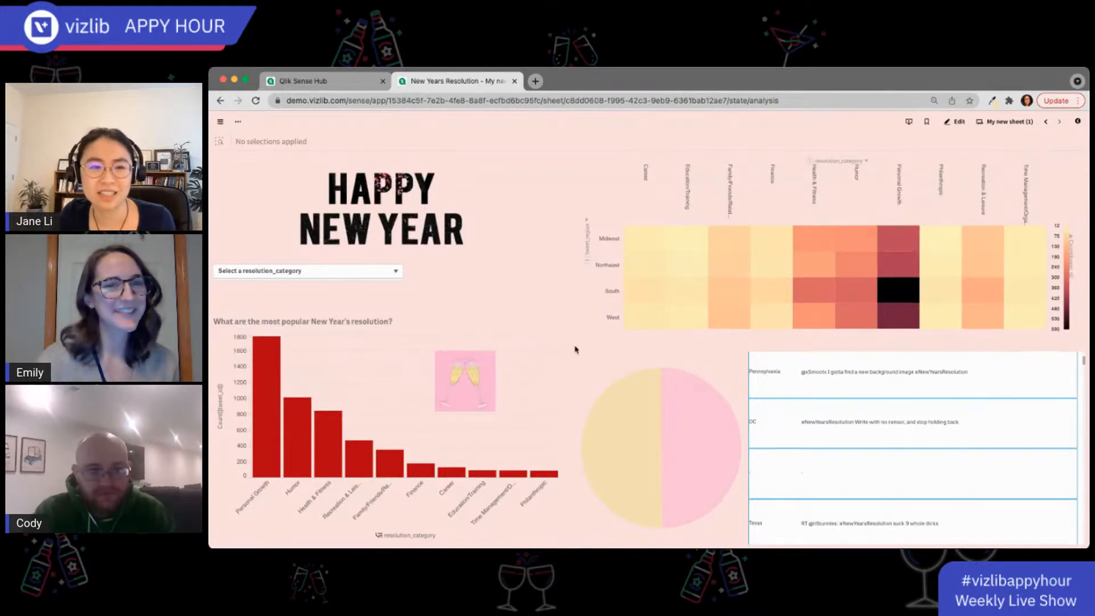
mouse_move(606, 412)
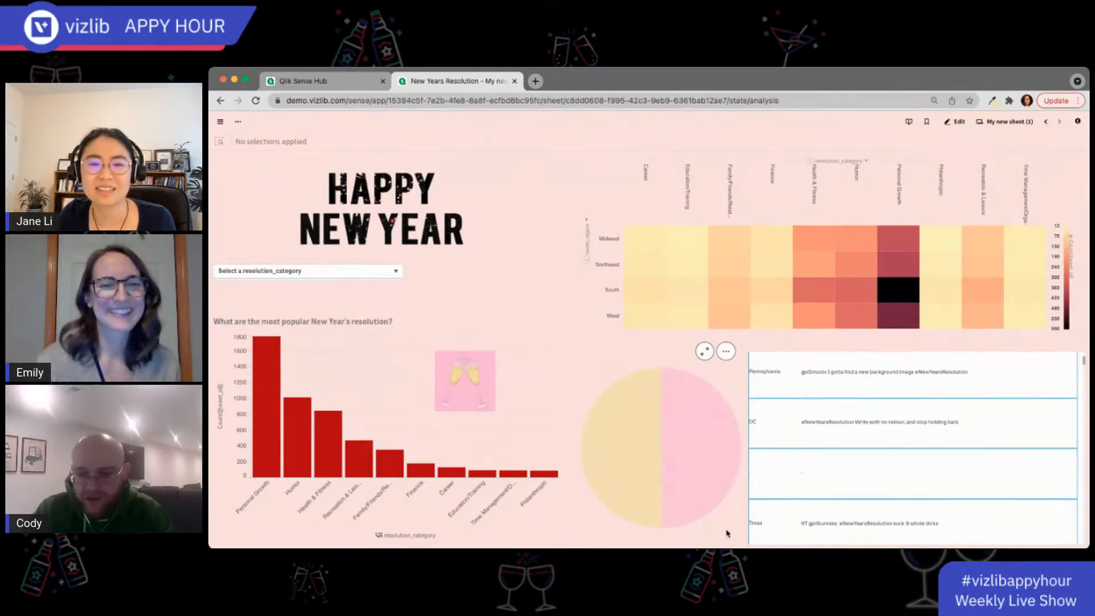
left_click(721, 438)
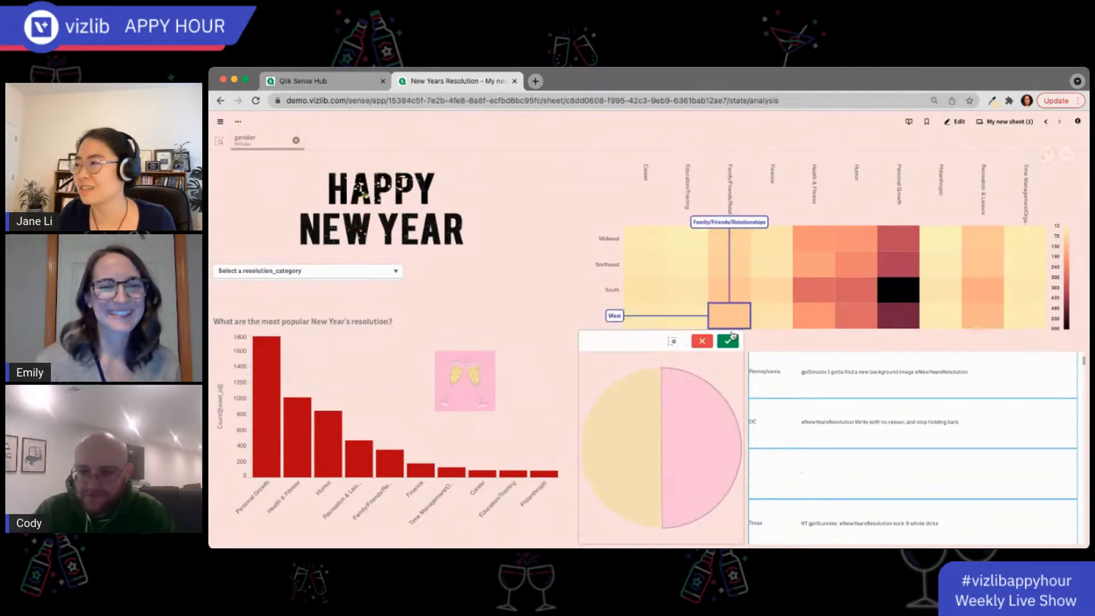
left_click(729, 341)
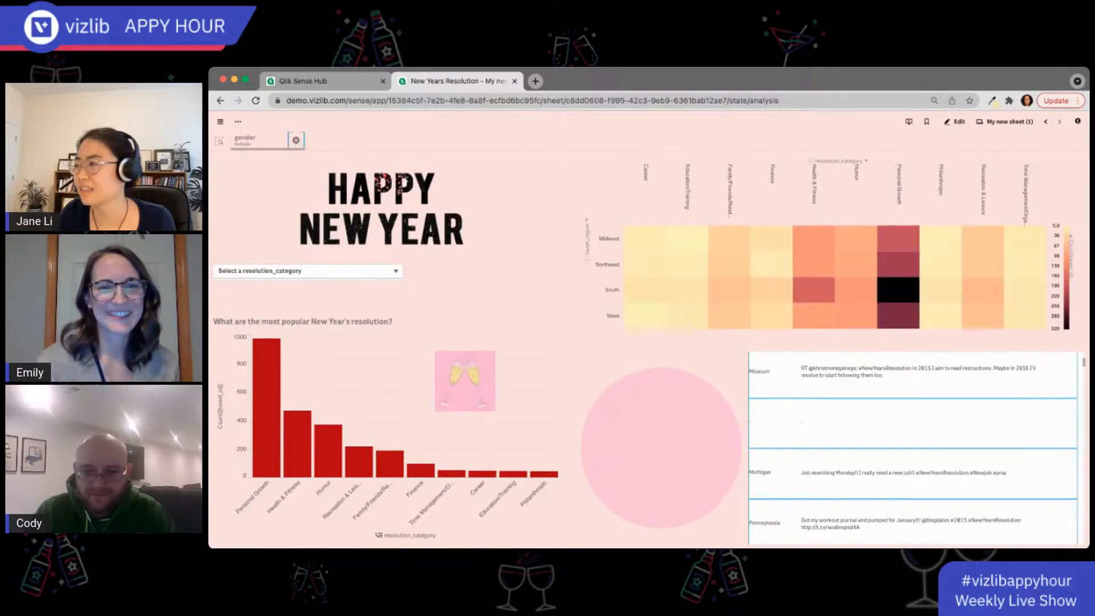
left_click(296, 142)
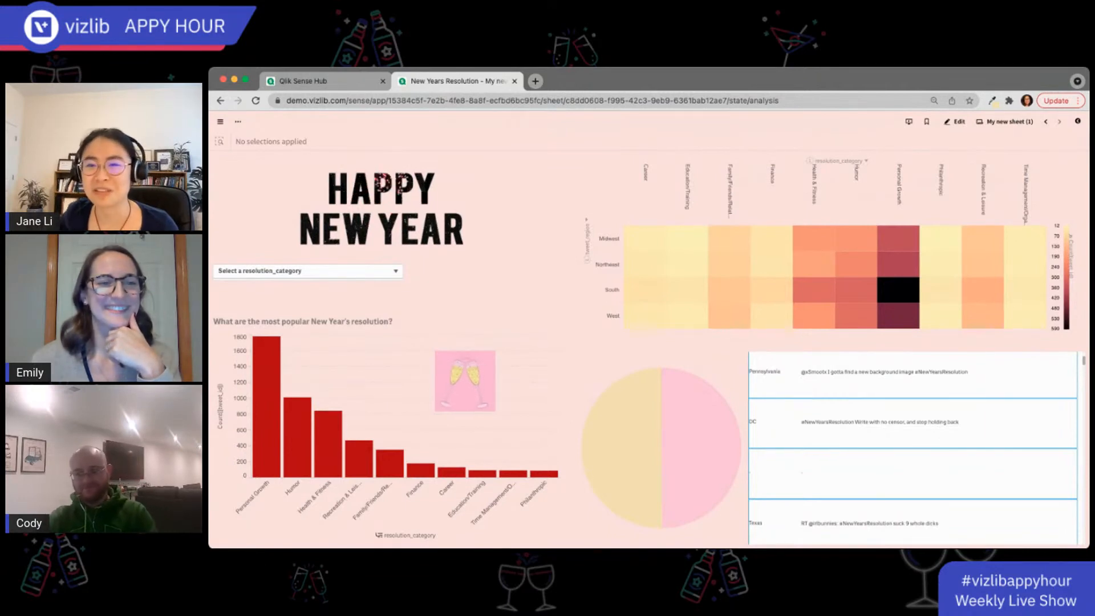
left_click(235, 80)
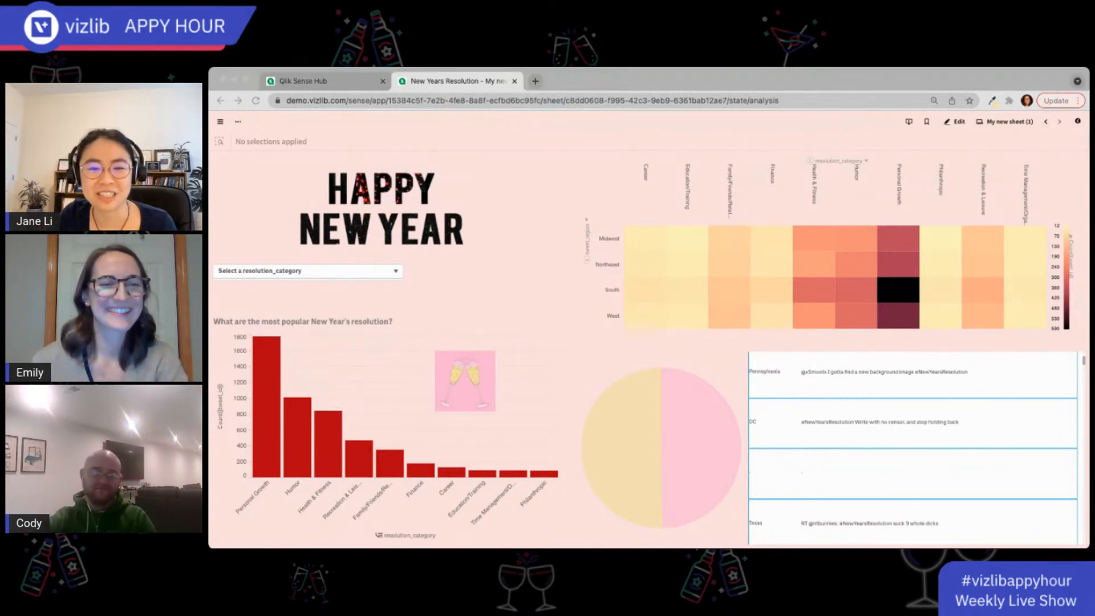